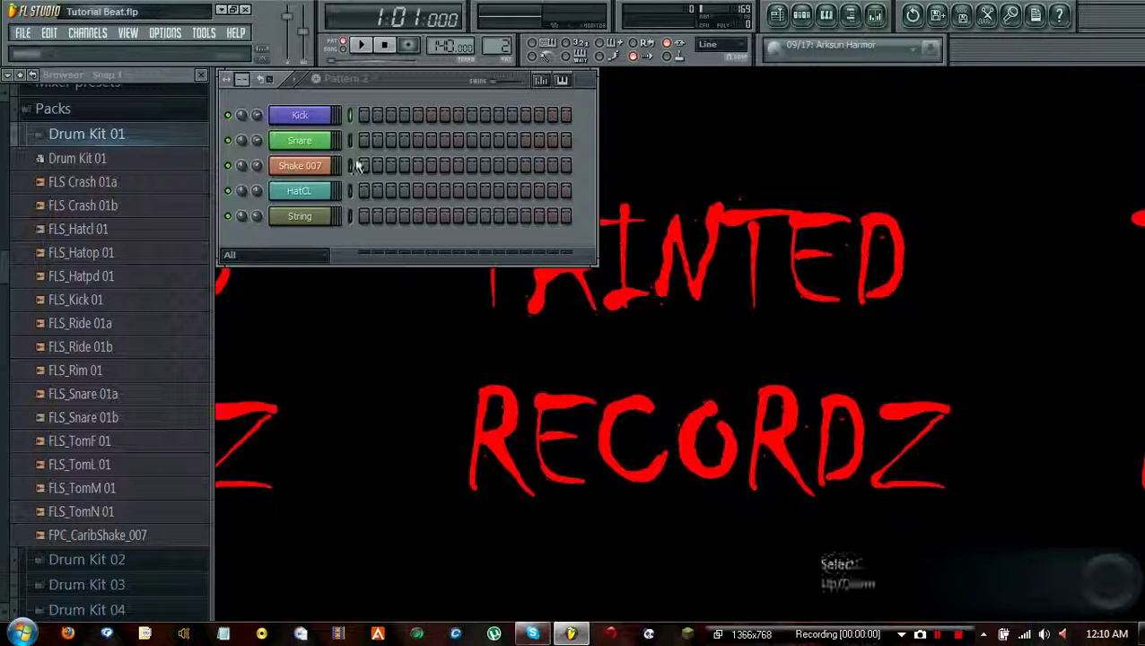
Switch the step sequencer to the First Loop pattern
left_click(354, 80)
left_click(355, 98)
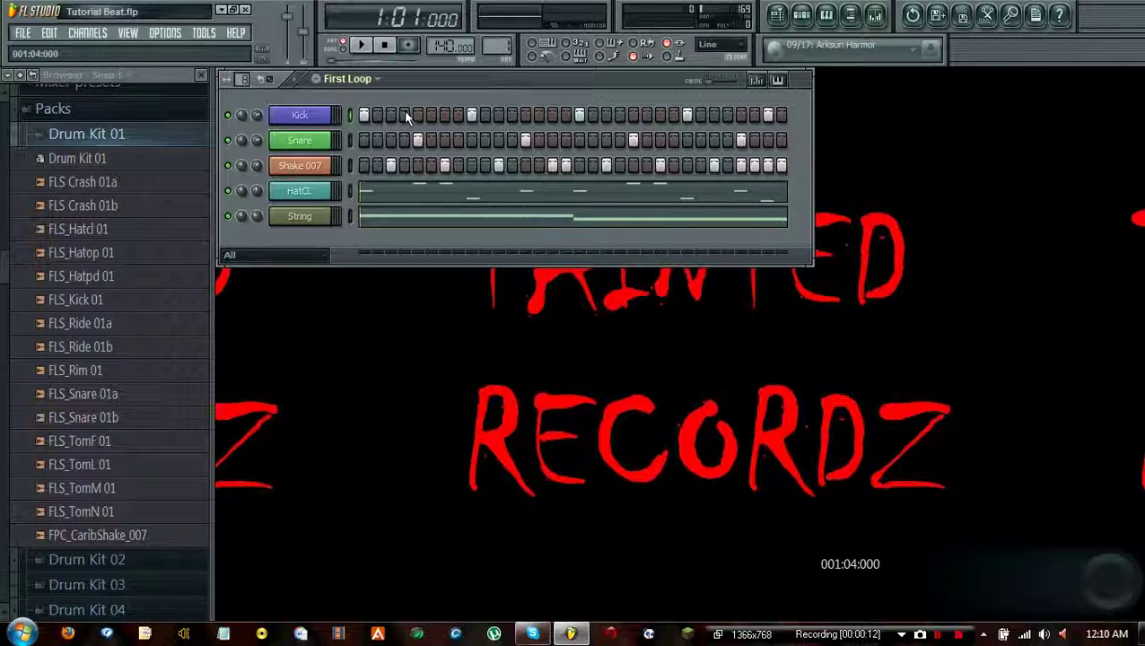
left_click(359, 83)
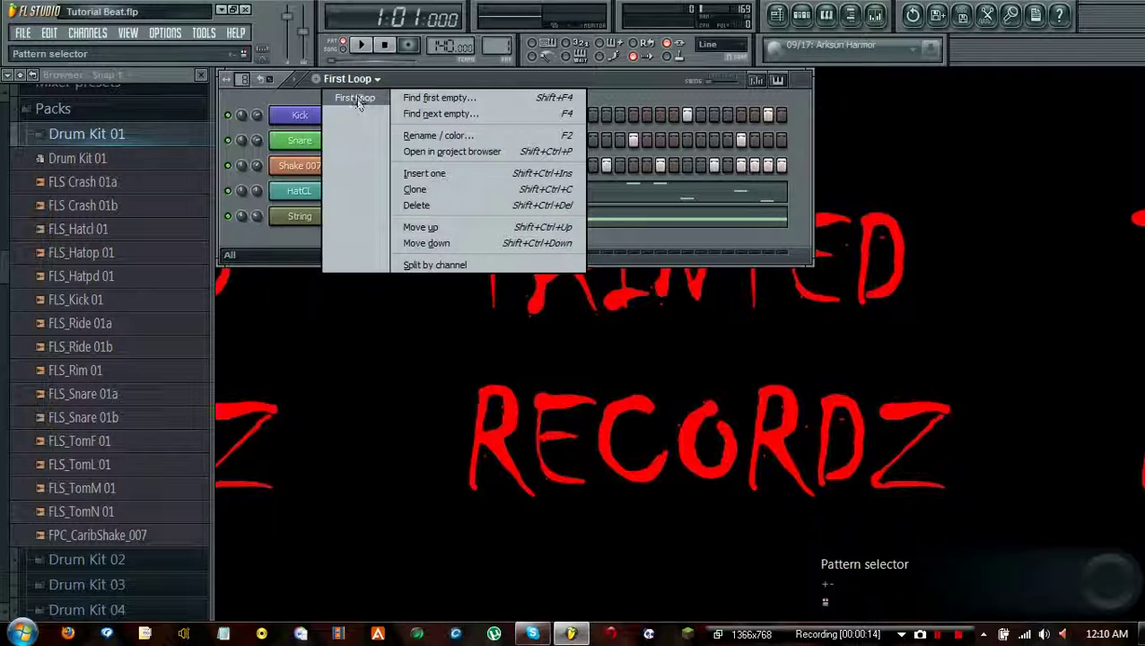
left_click(354, 97)
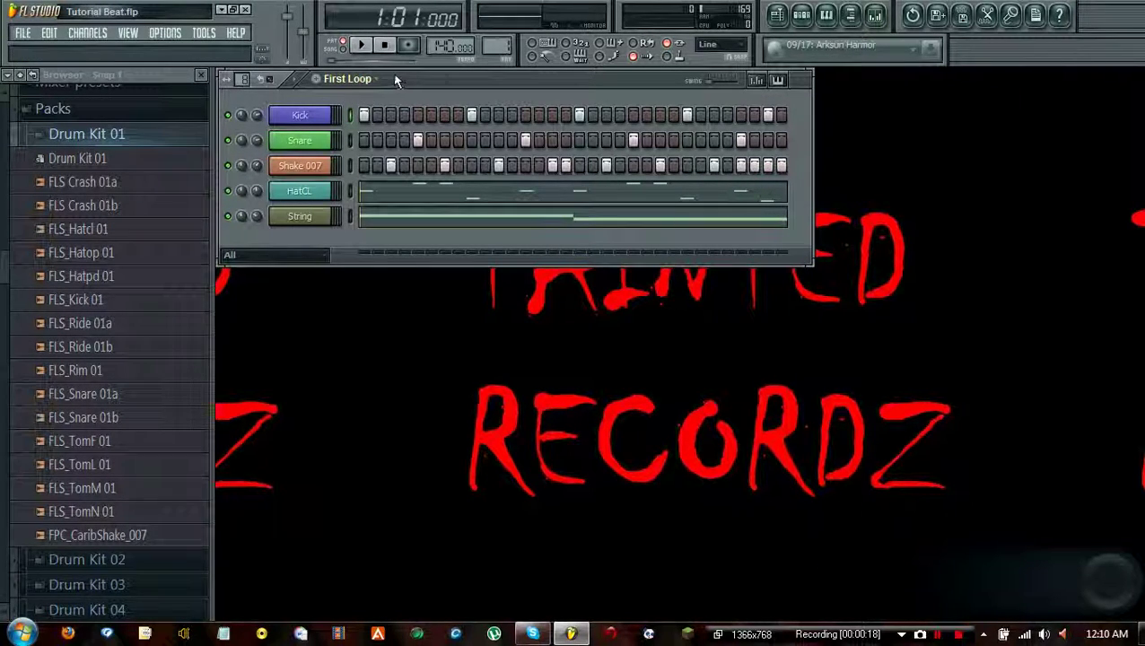
Play the First Loop pattern briefly and stop playback
left_click(369, 82)
left_click(413, 81)
left_click(370, 46)
left_click(384, 45)
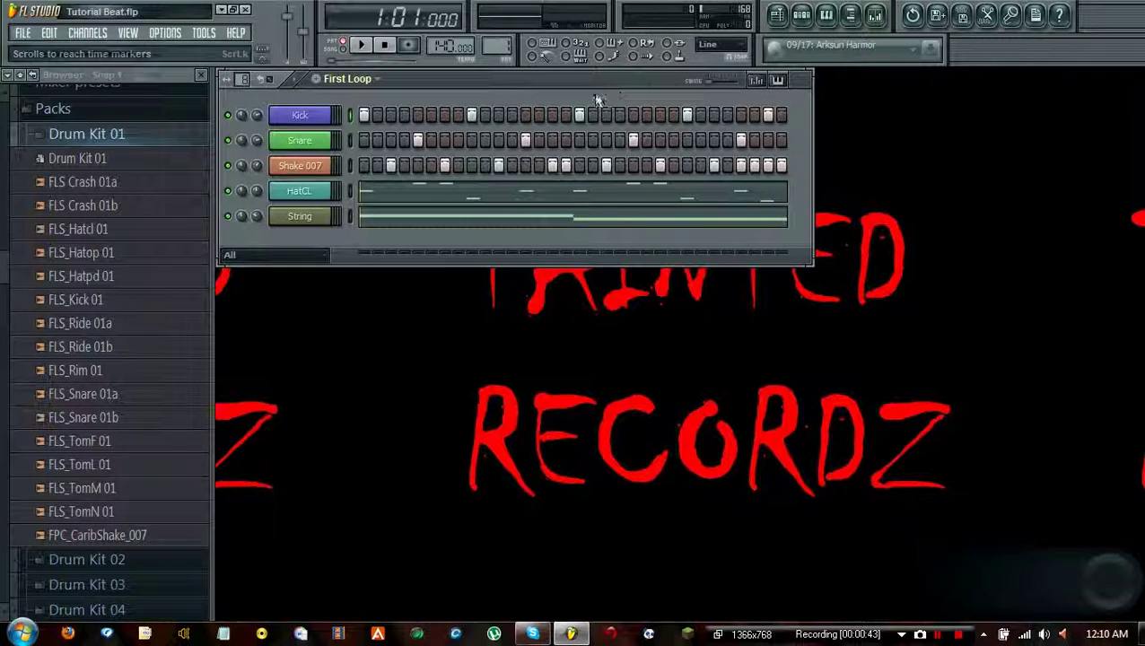
left_click(377, 79)
key("Escape")
Split the First Loop pattern by channel and review the patterns it produces
left_click(360, 79)
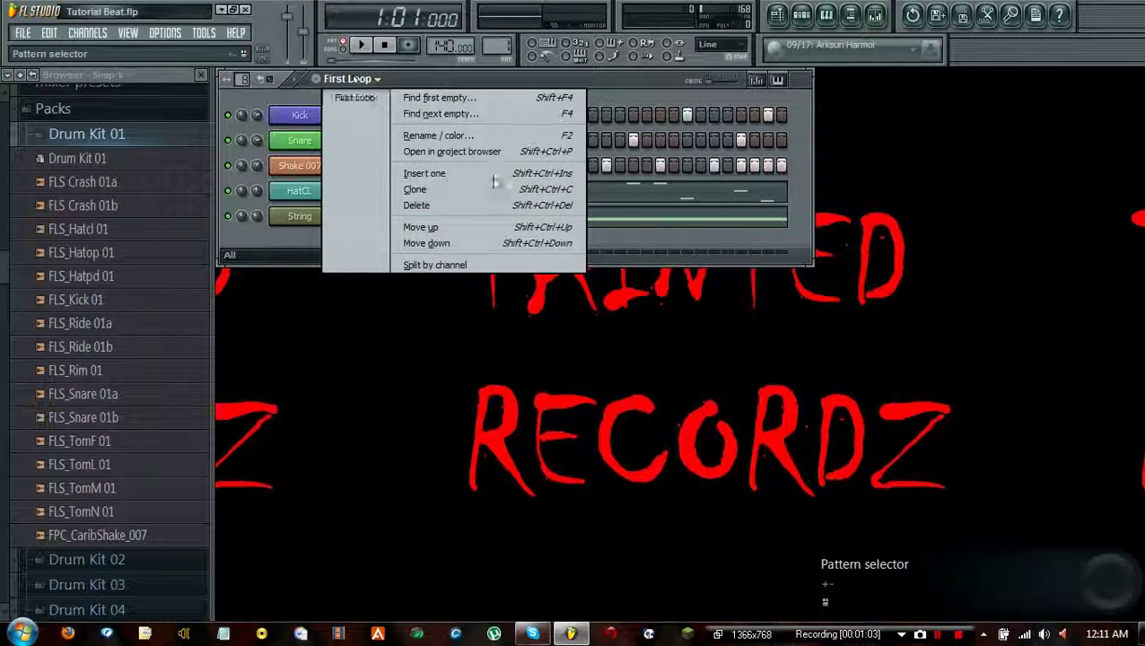
left_click(439, 264)
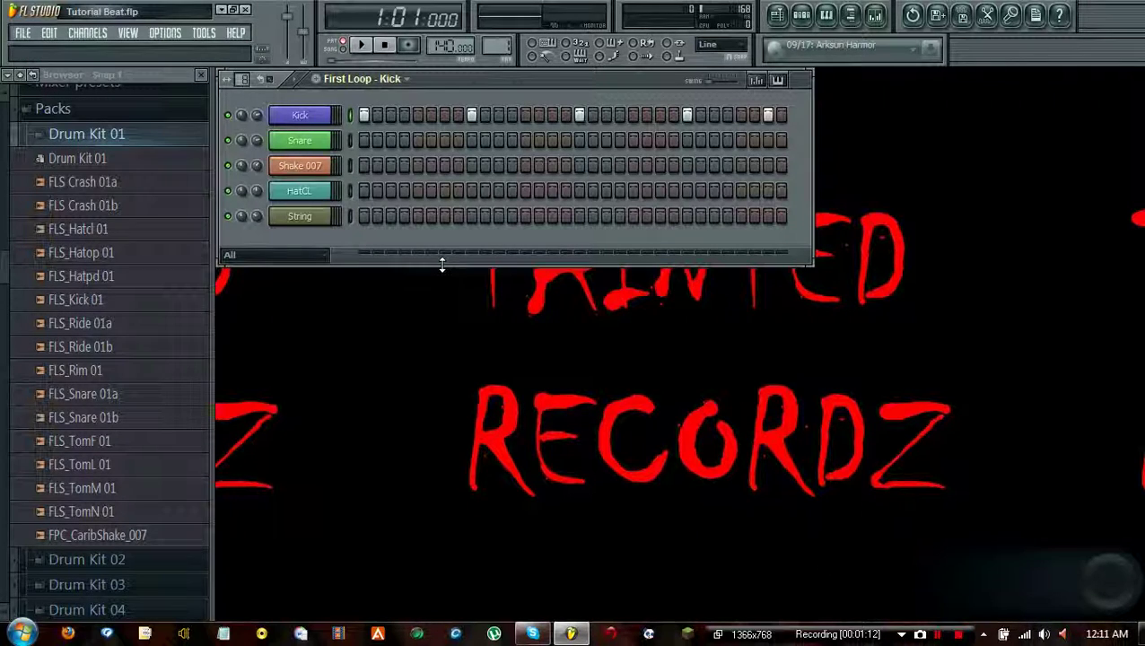
left_click(357, 79)
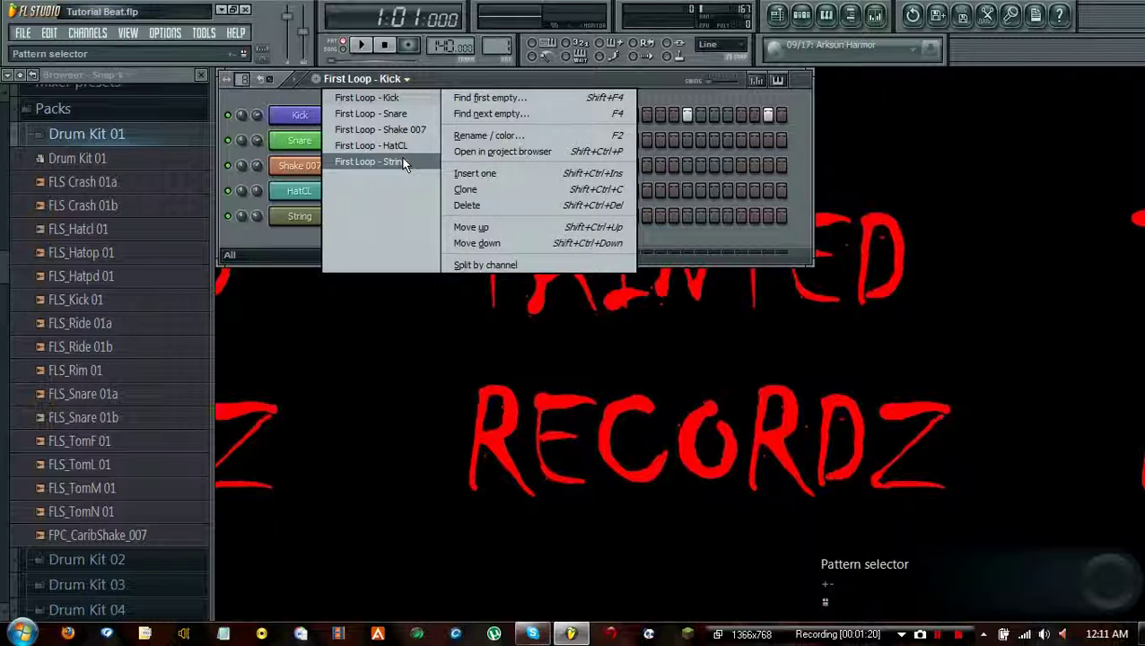
left_click(410, 99)
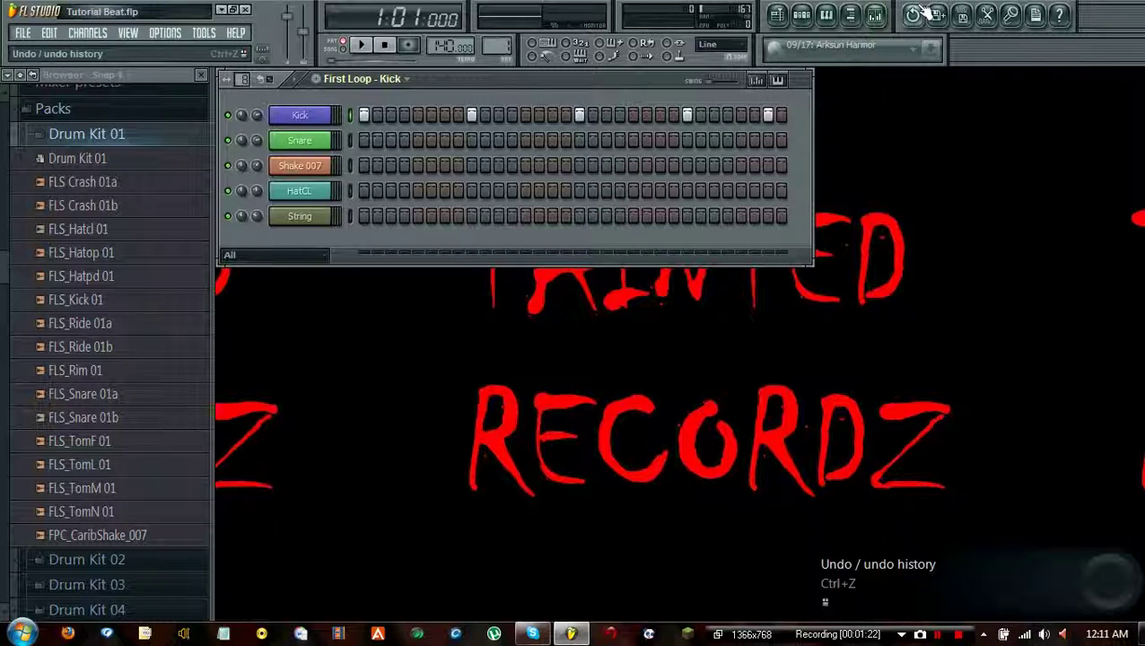
left_click(383, 83)
left_click(383, 84)
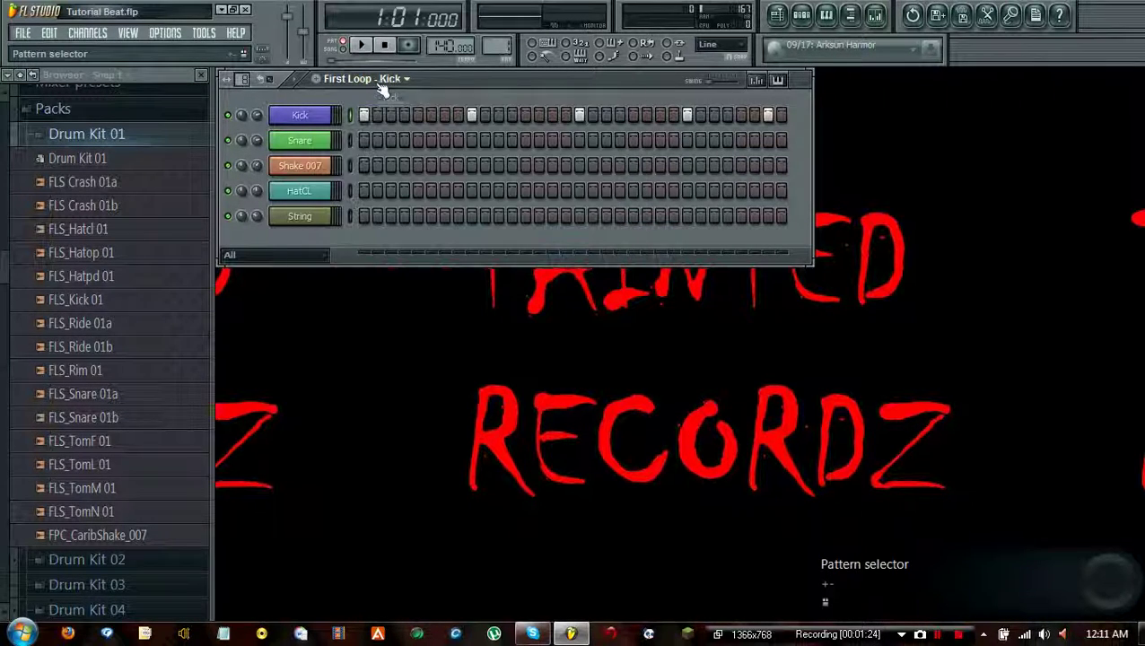
Reload Tutorial Beat.flp without saving, discarding the split into channel patterns
left_click(20, 33)
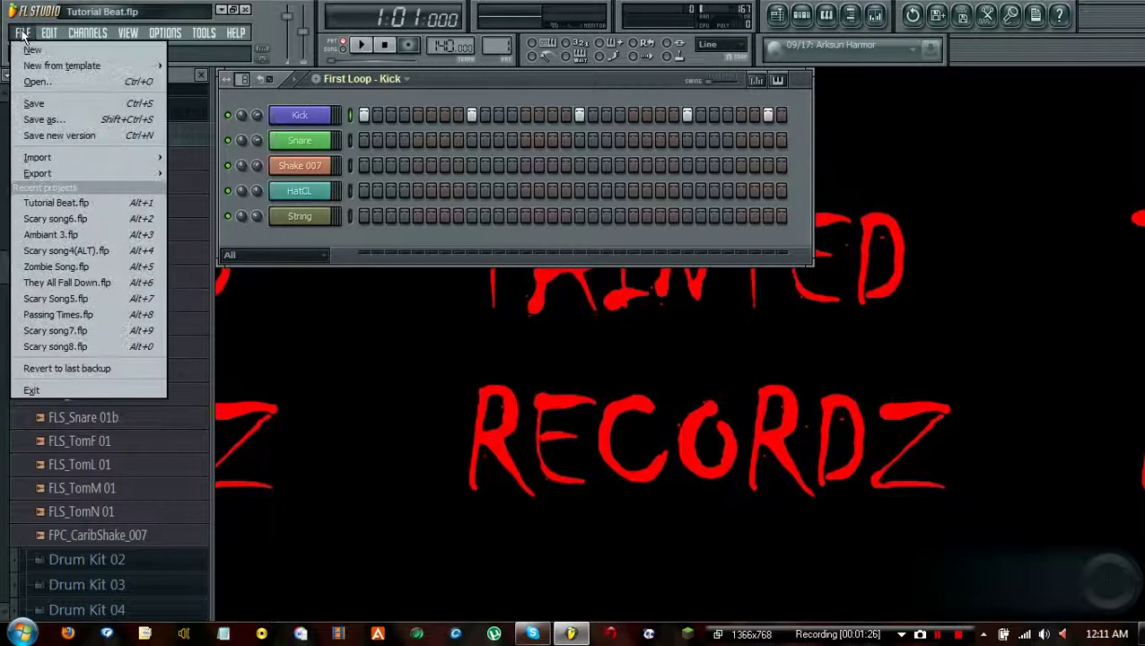
left_click(55, 203)
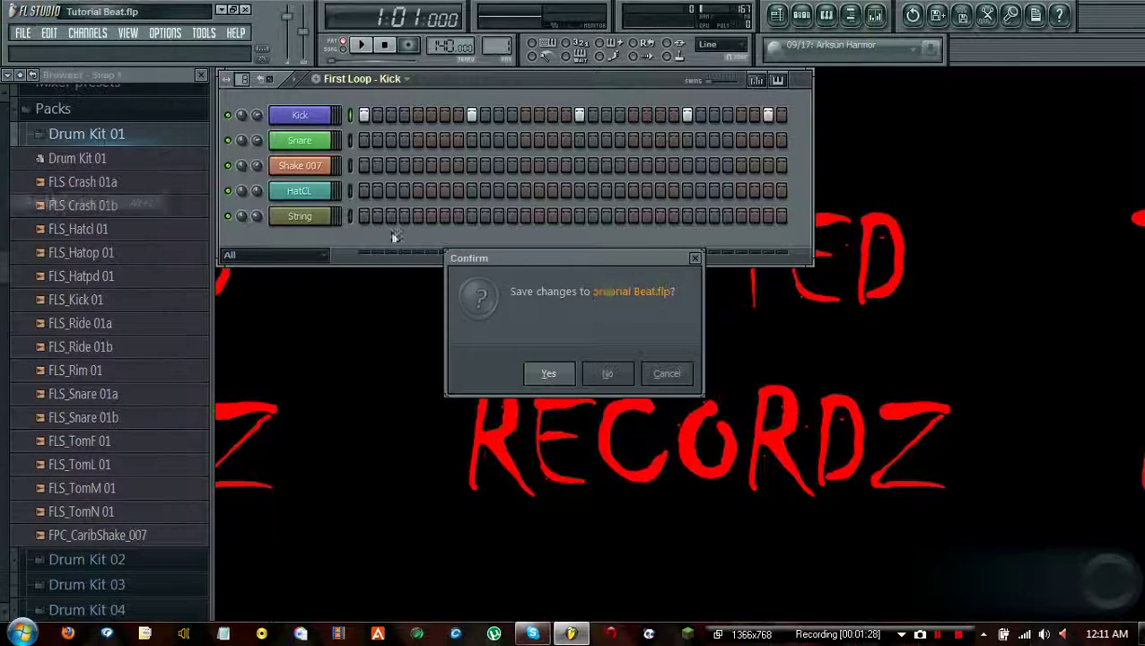
left_click(597, 375)
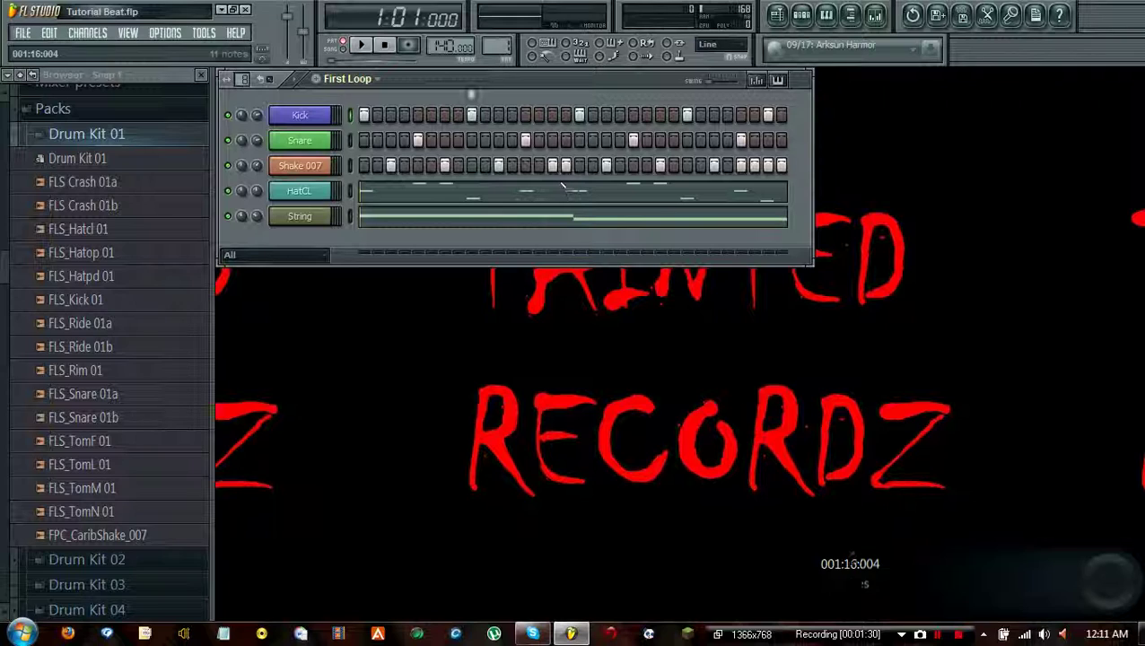
Clear the custom name of the First Loop pattern so it has no name of its own
left_click(346, 79)
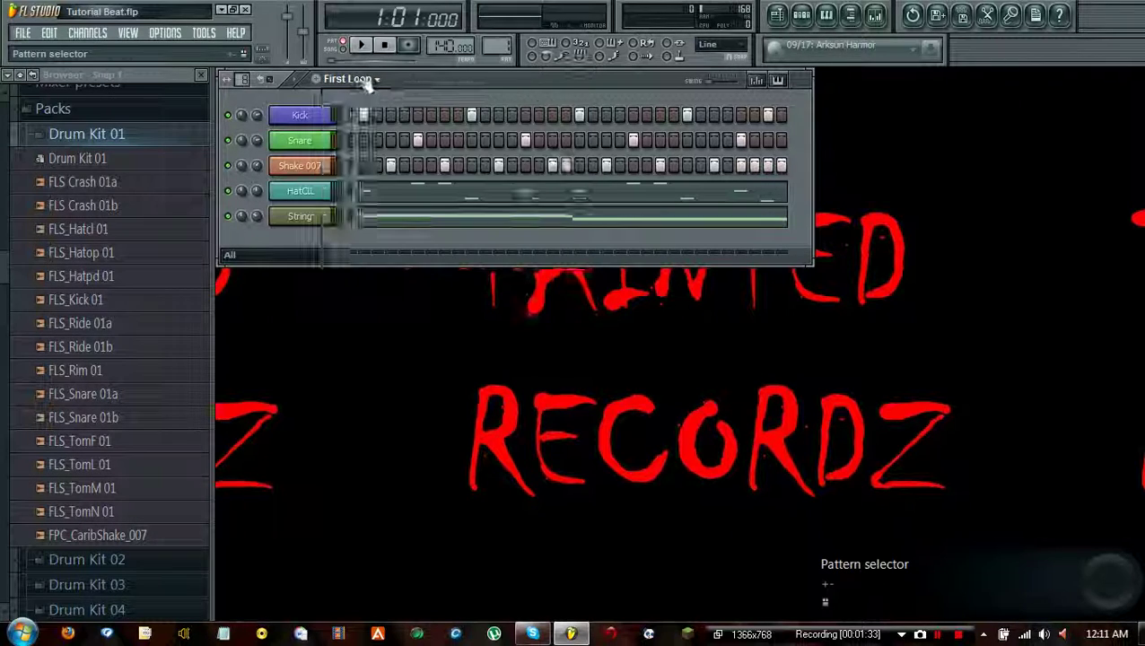
key("F2")
key("BackSpace")
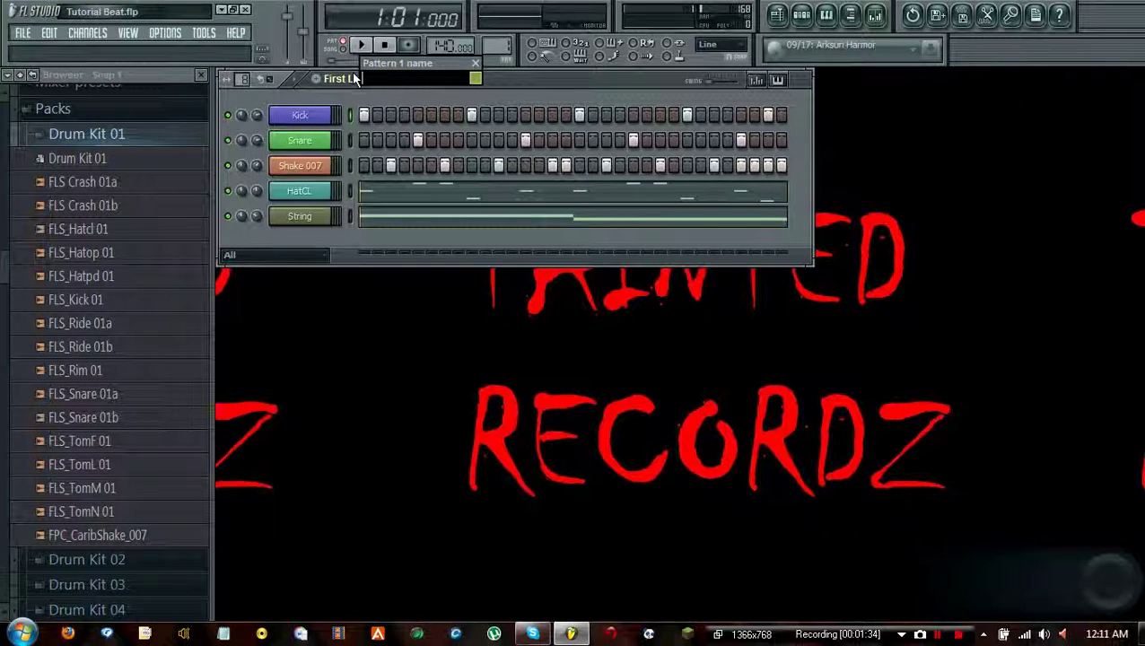
key("Return")
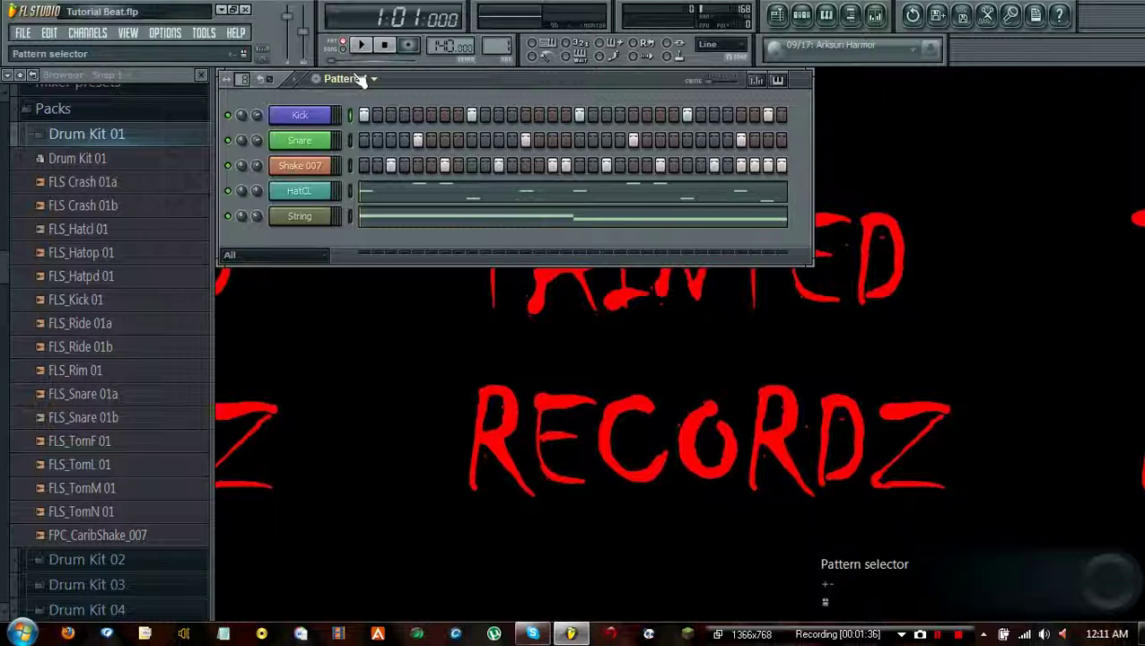
Split Pattern 1 by channel into separate patterns and check the resulting pattern list
left_click(362, 81)
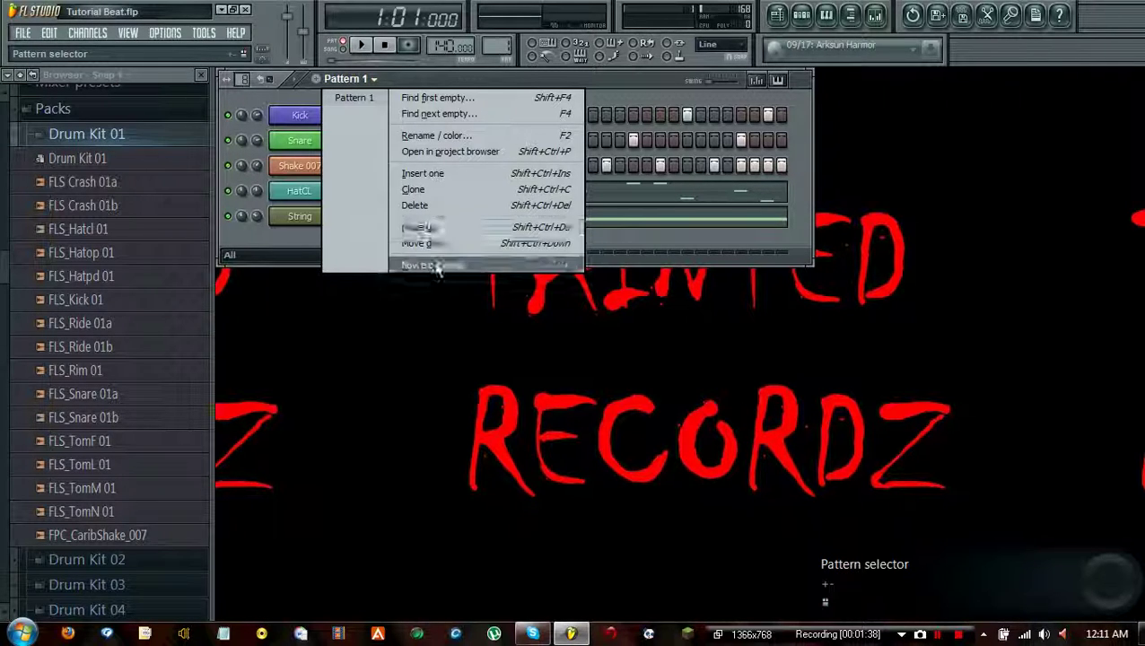
left_click(436, 266)
left_click(350, 80)
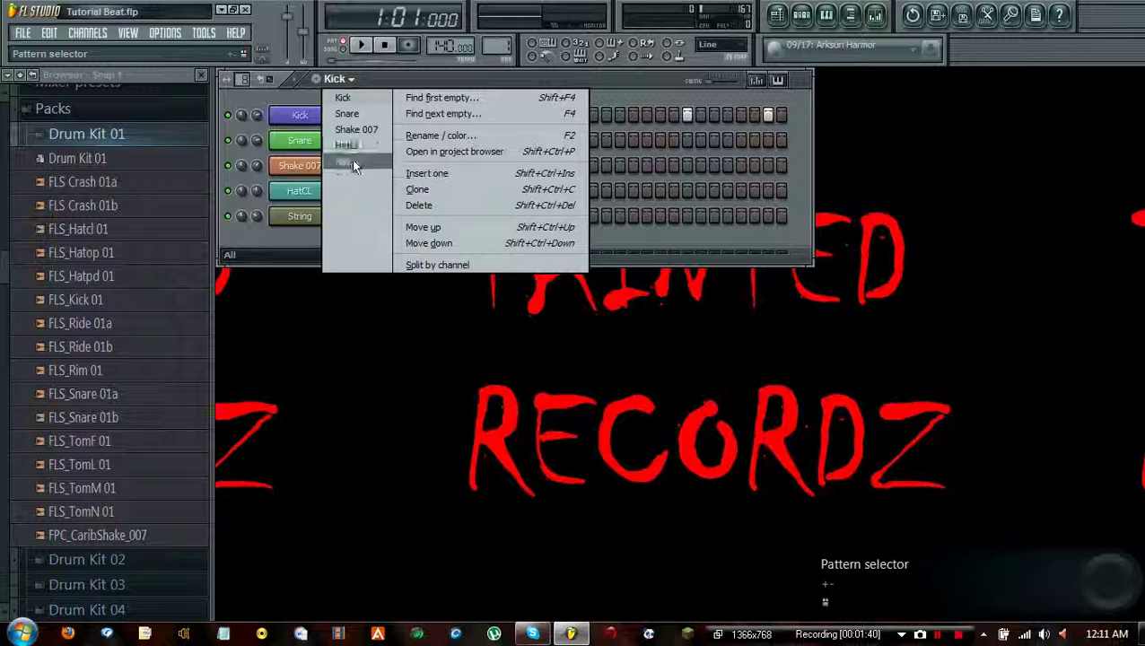
left_click(432, 80)
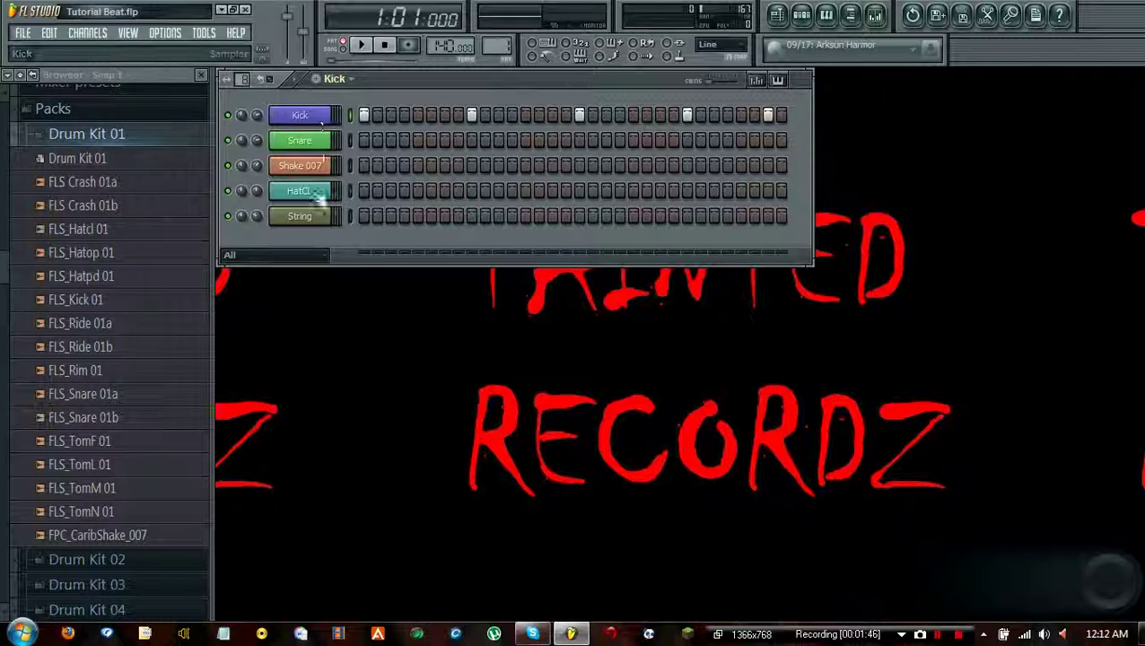
left_click(335, 80)
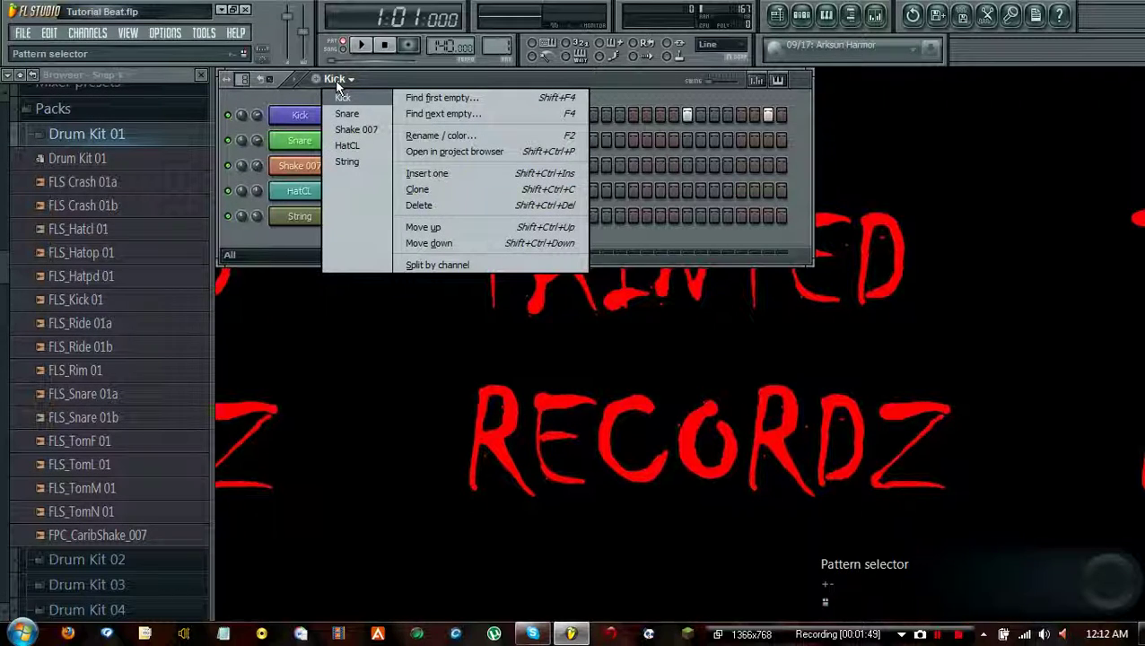
left_click(338, 83)
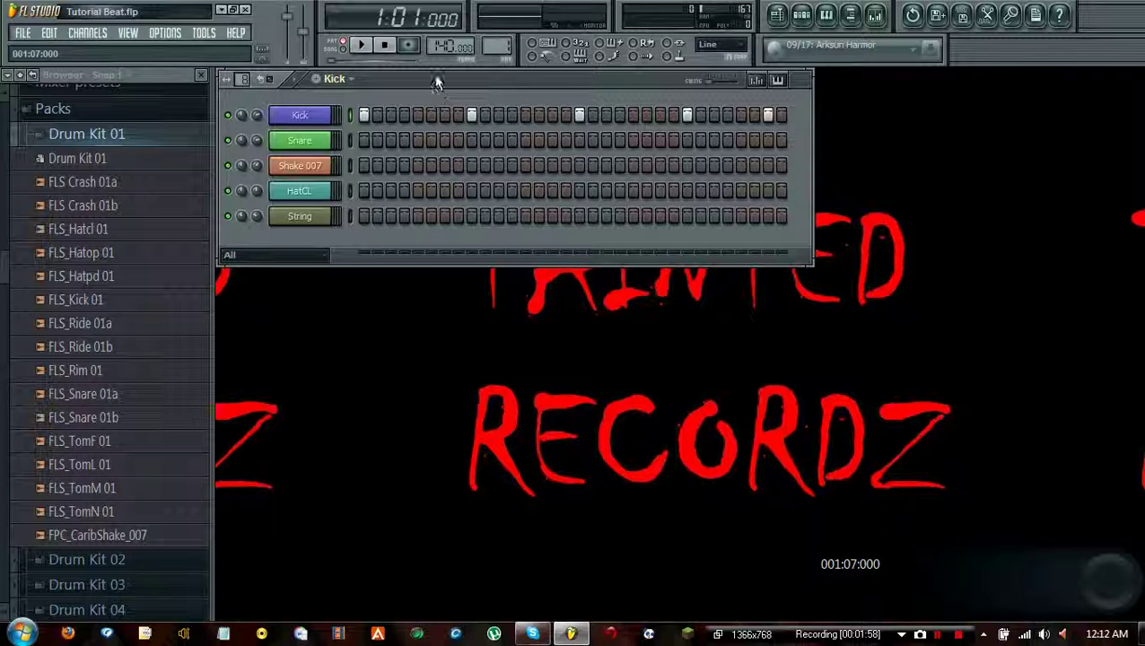
Examine the split patterns one by one: String, HatCL, Shake 007, Kick and Snare
left_click(330, 81)
left_click(350, 160)
left_click(336, 79)
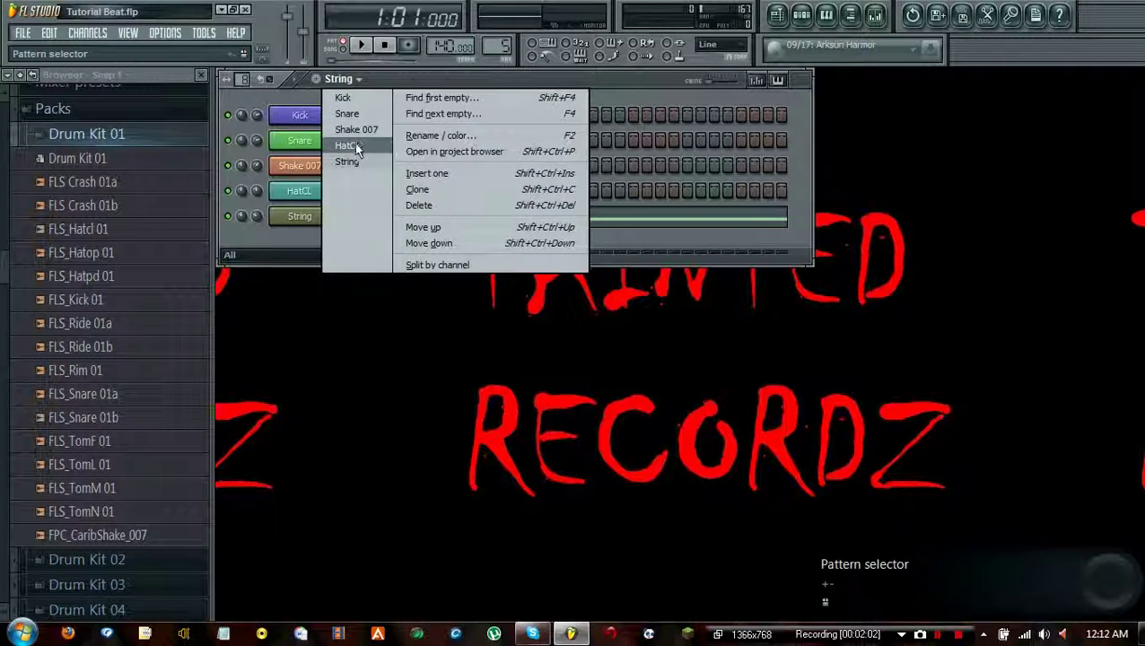
left_click(351, 146)
left_click(355, 82)
left_click(355, 130)
left_click(341, 80)
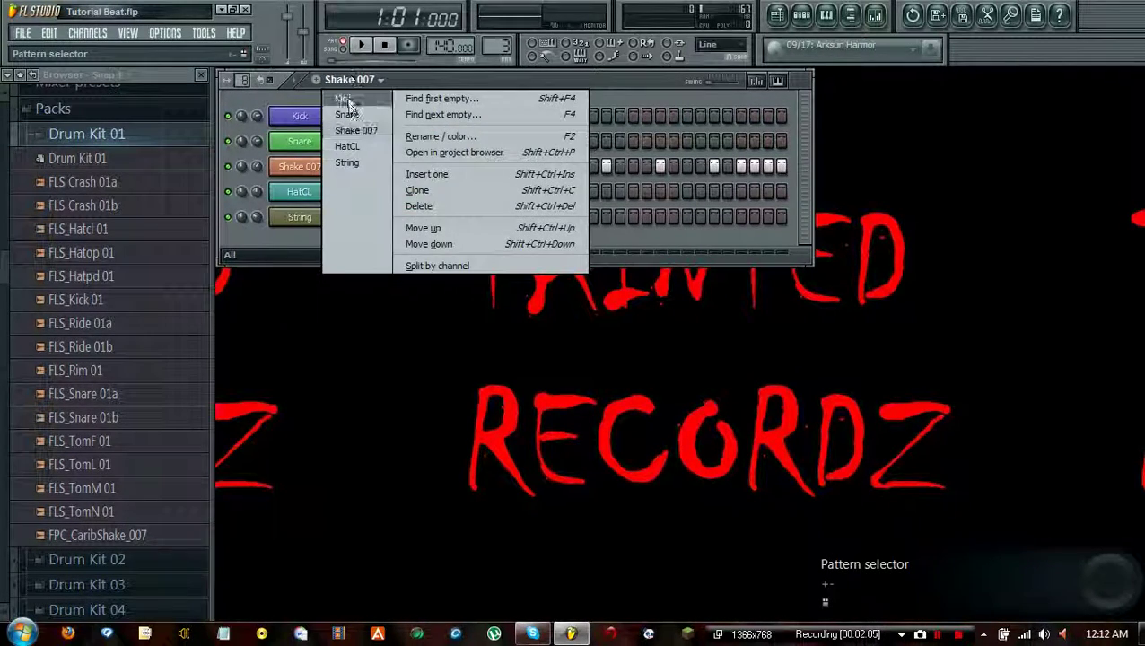
left_click(347, 98)
left_click(352, 81)
left_click(348, 115)
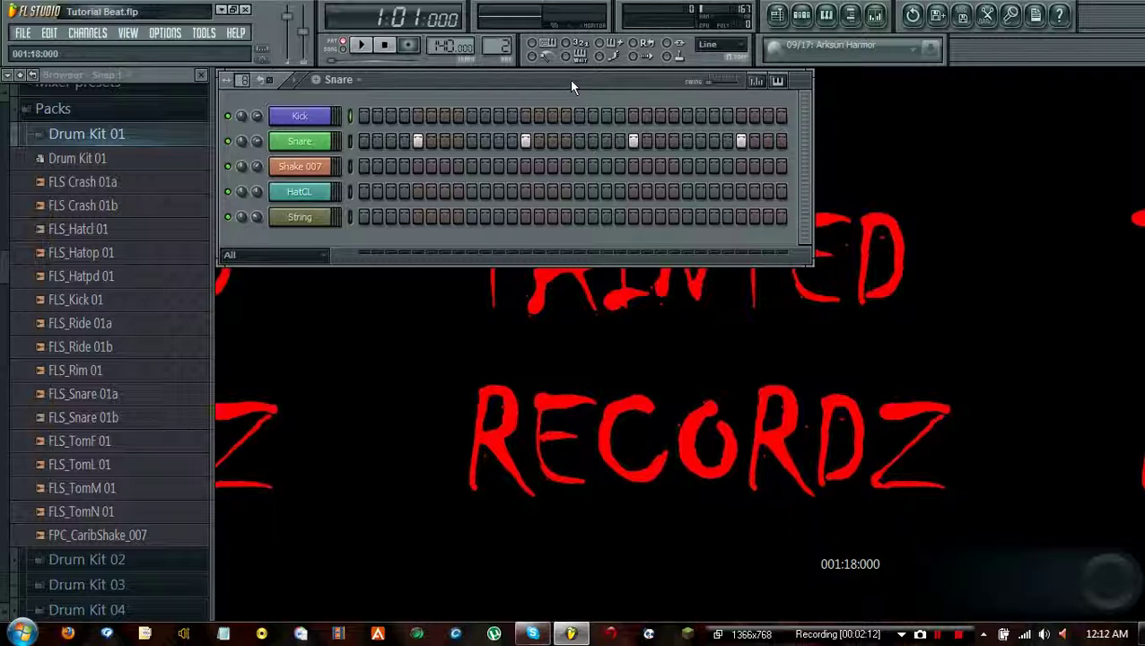
Open the Playlist and look through its view options, including the styles behind clips
left_click(778, 16)
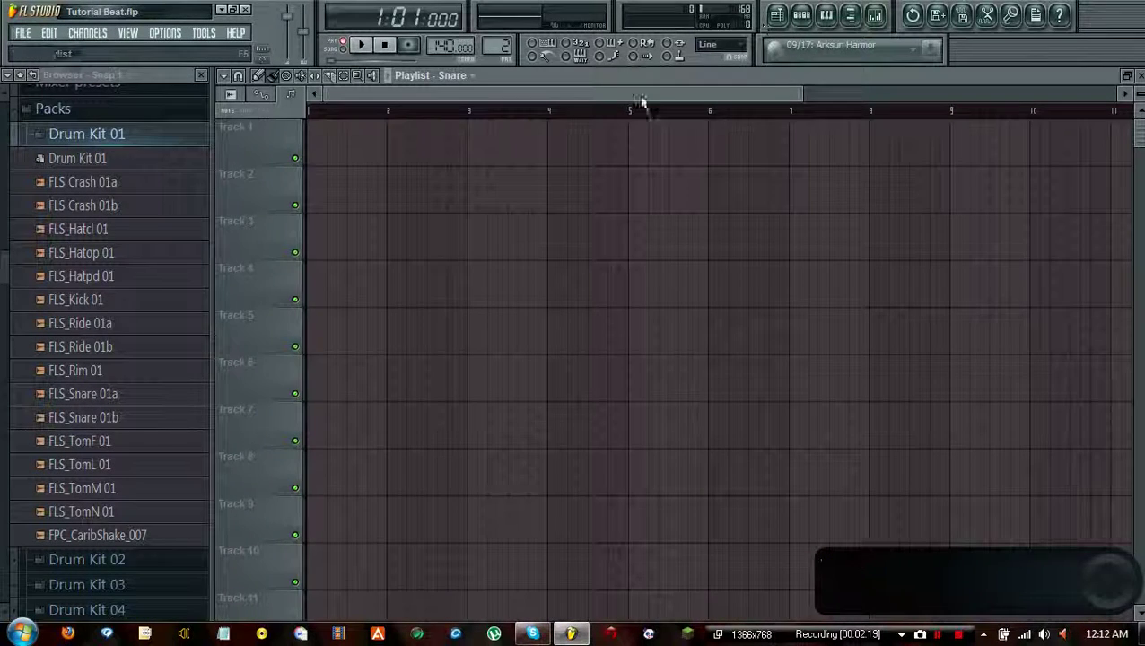
left_click(224, 75)
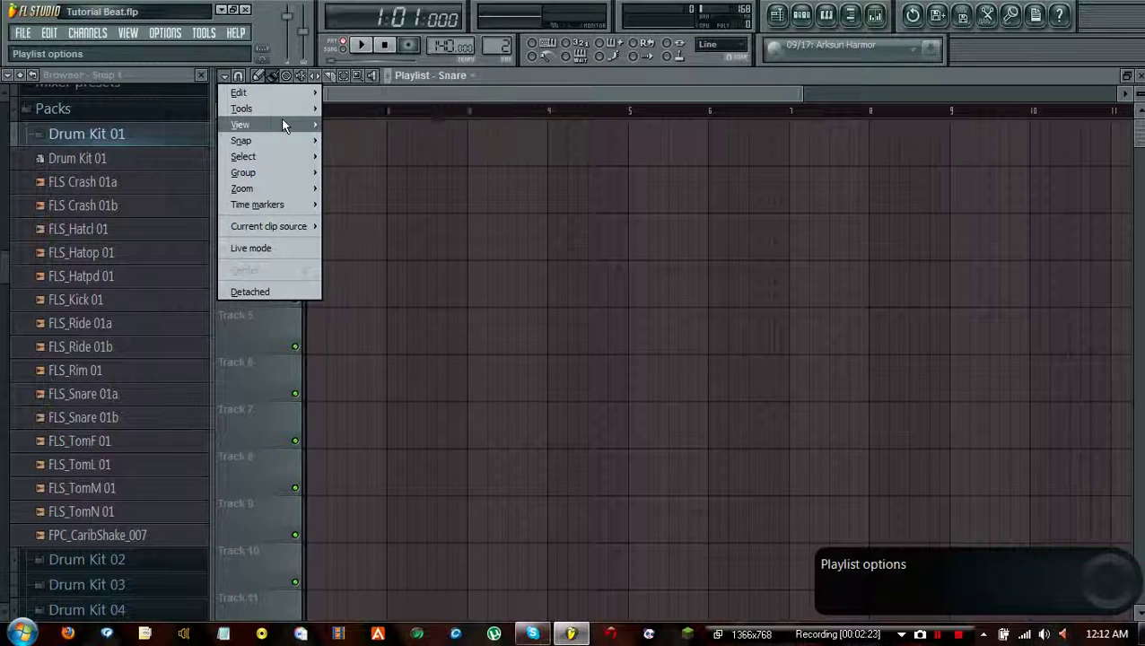
mouse_move(282, 122)
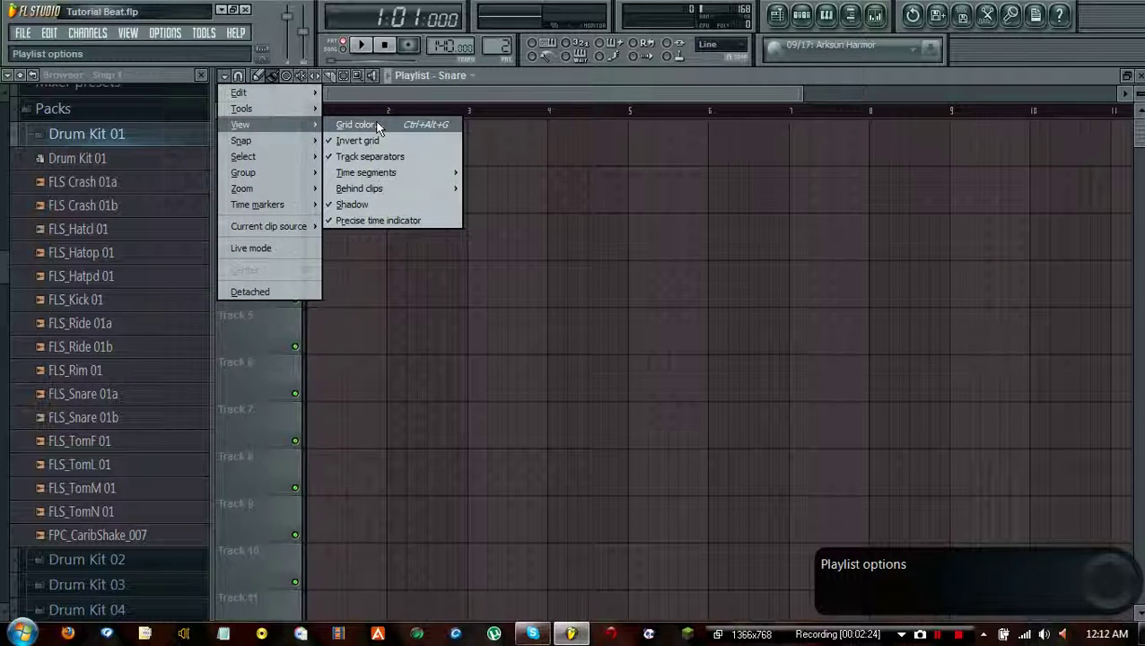
mouse_move(367, 192)
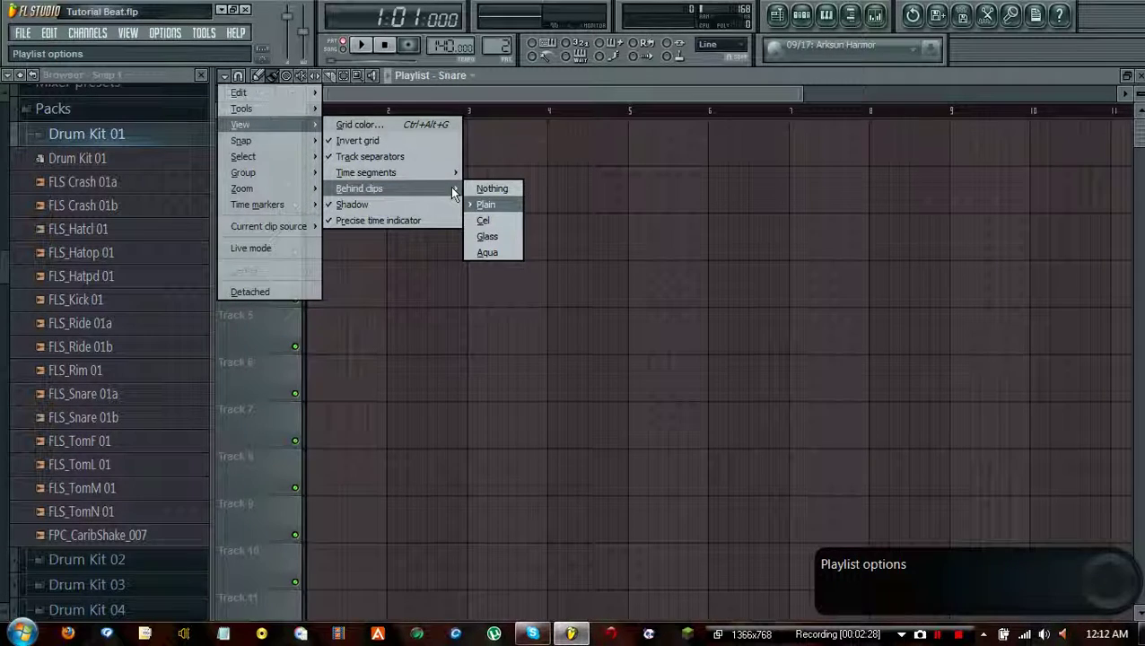
left_click(497, 91)
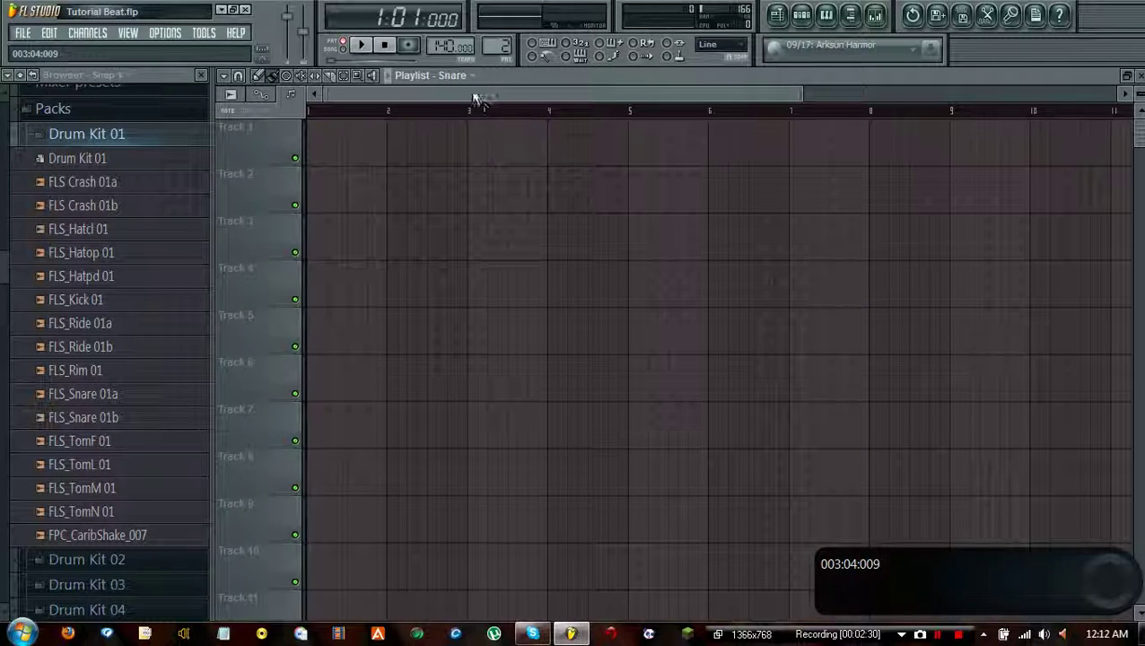
left_click(838, 24)
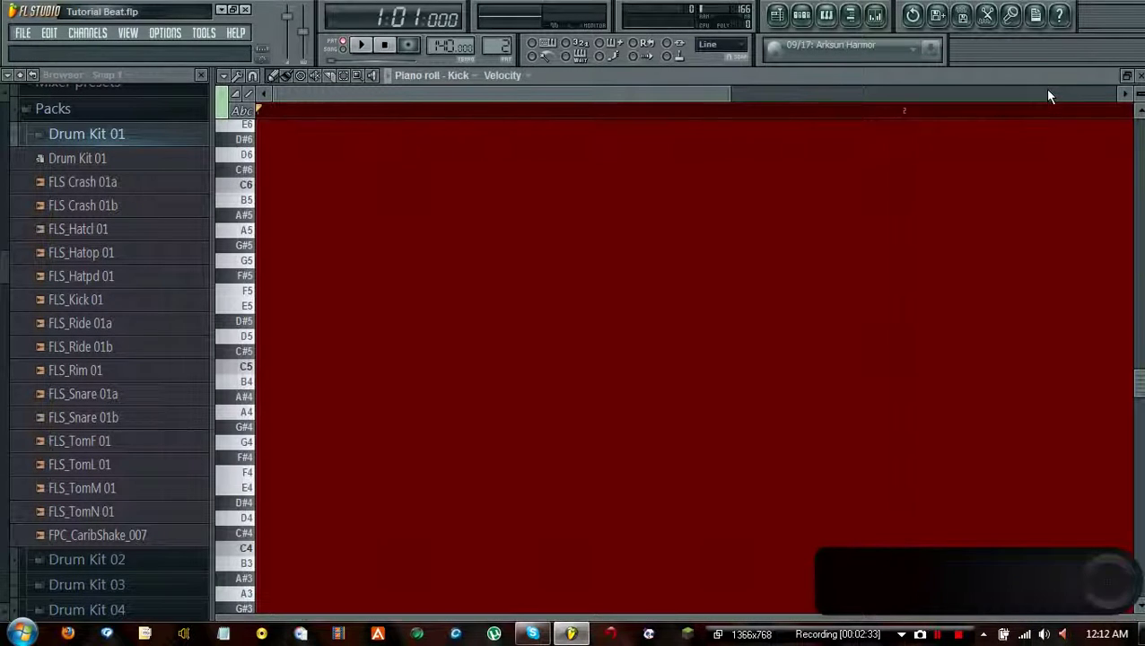
left_click(1140, 77)
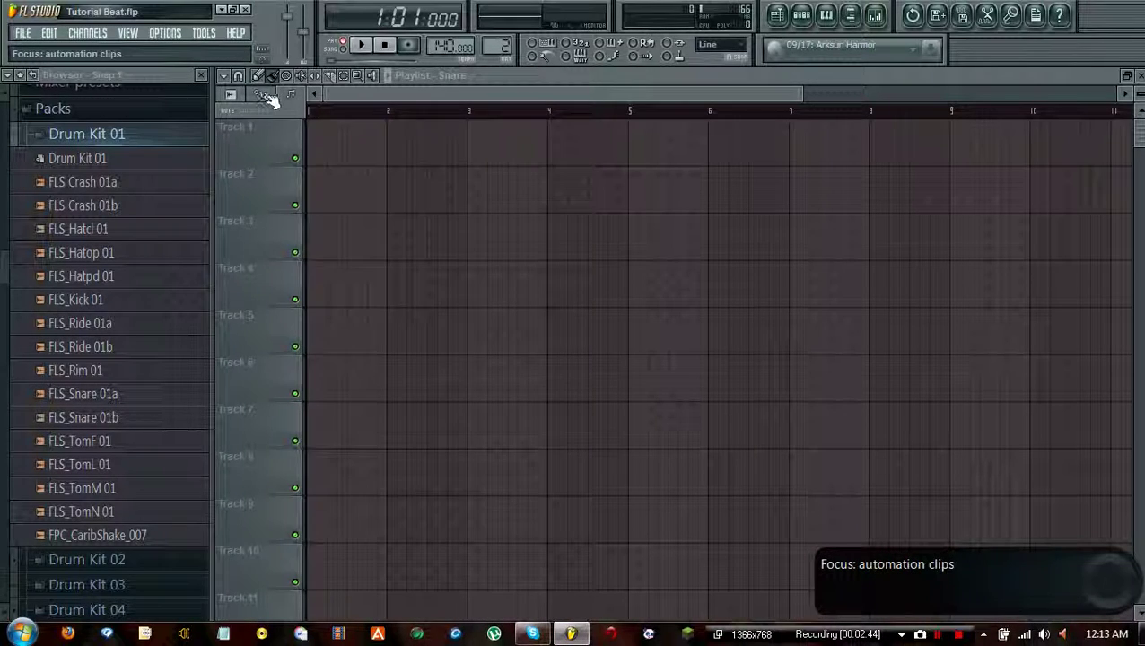
left_click(220, 77)
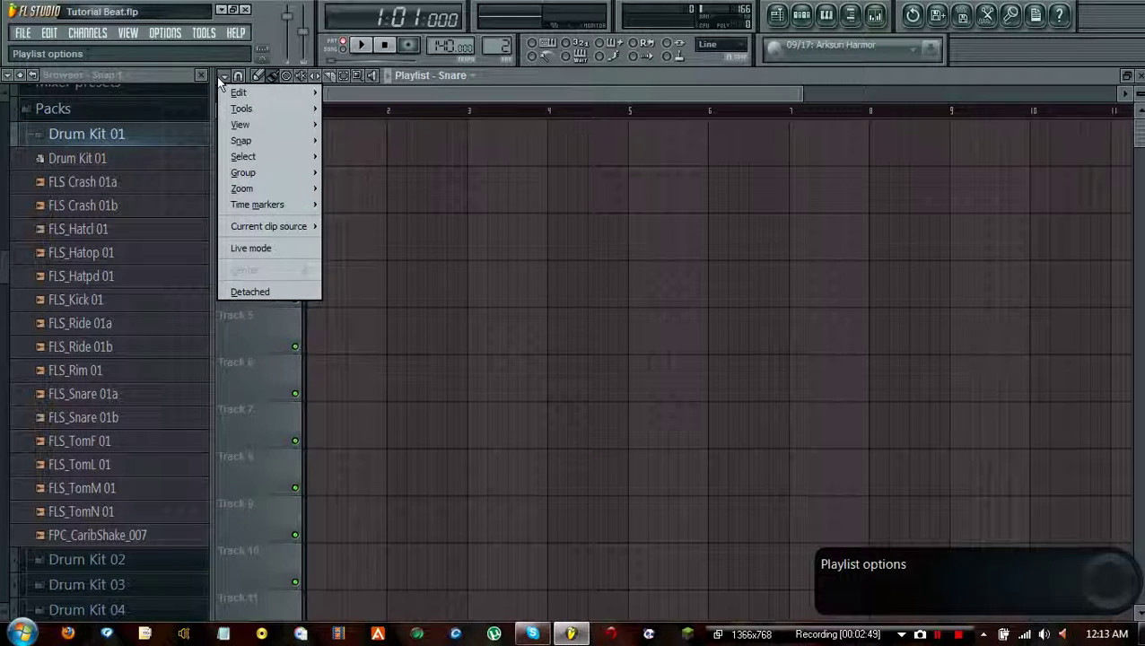
left_click(223, 78)
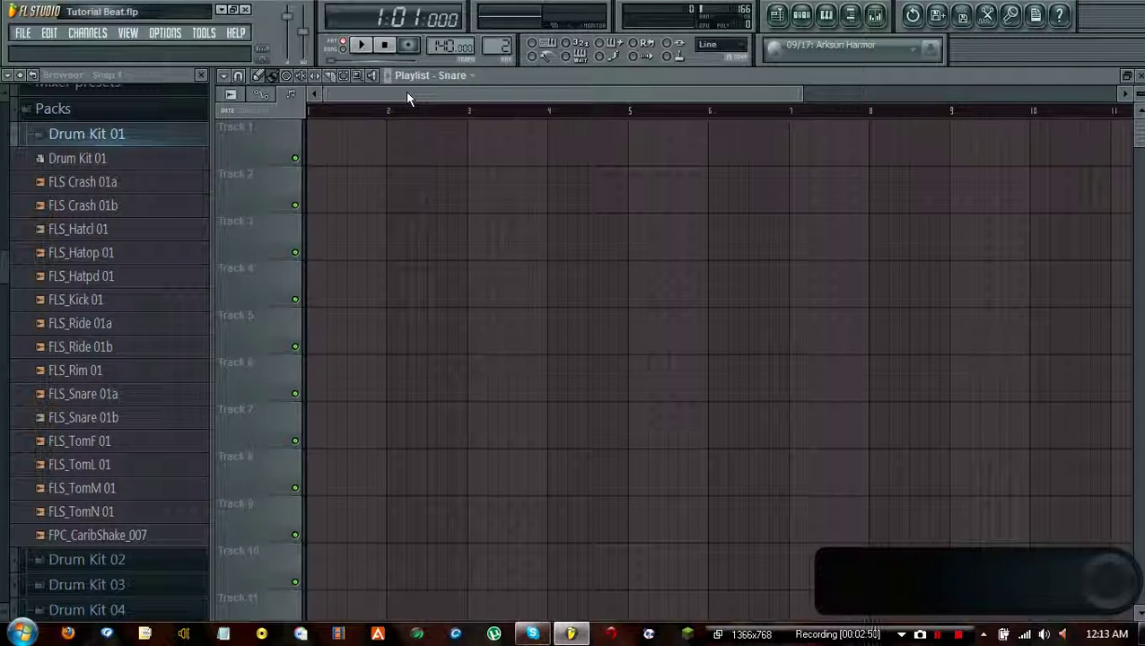
Choose Kick as the clip source and place a Kick clip at bar 1 of Track 1
left_click(451, 77)
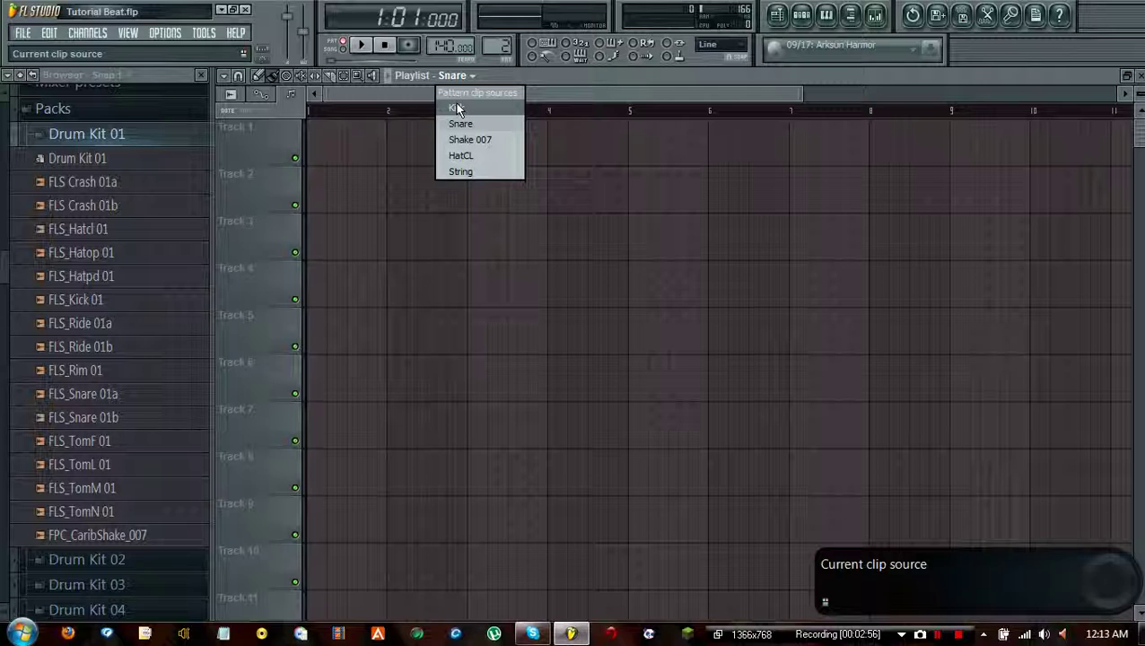
left_click(457, 109)
left_click(434, 141)
left_click_drag(470, 141, 298, 124)
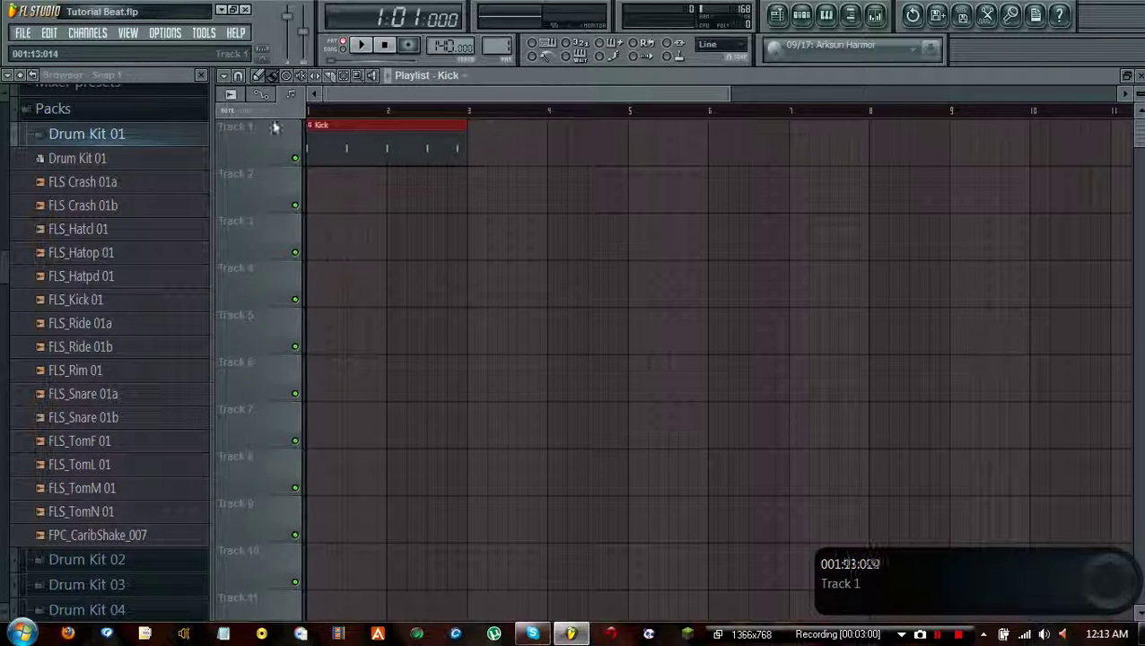
Choose Snare as the clip source and place a Snare clip at bar 1 of Track 2
left_click(459, 79)
left_click(470, 120)
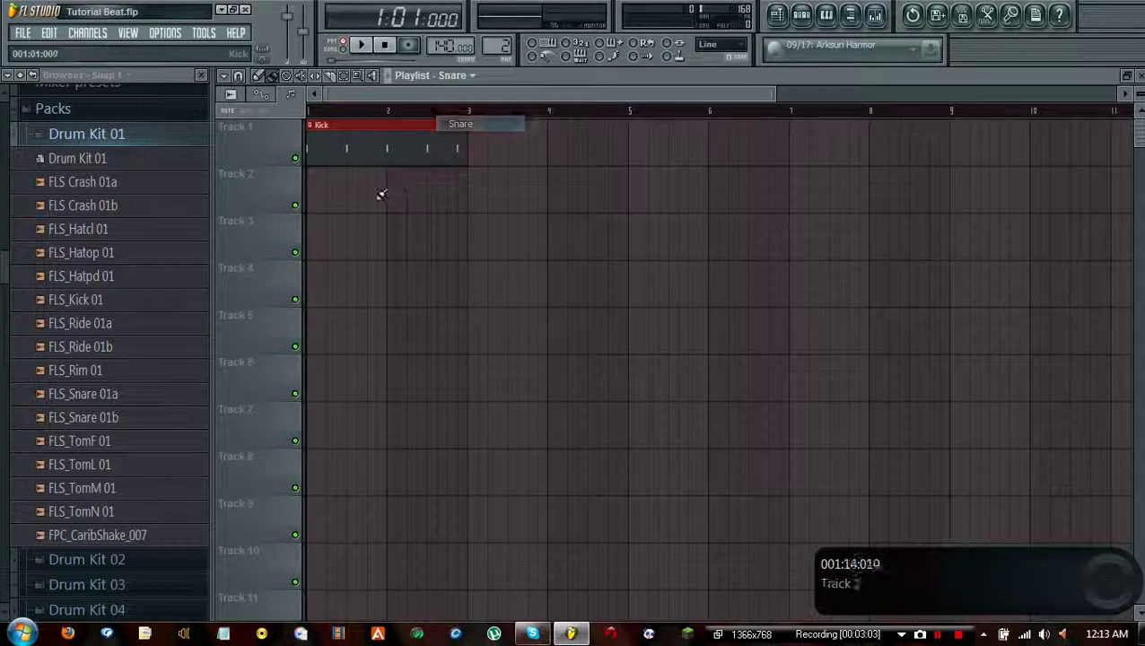
left_click(380, 194)
left_click_drag(380, 194, 320, 190)
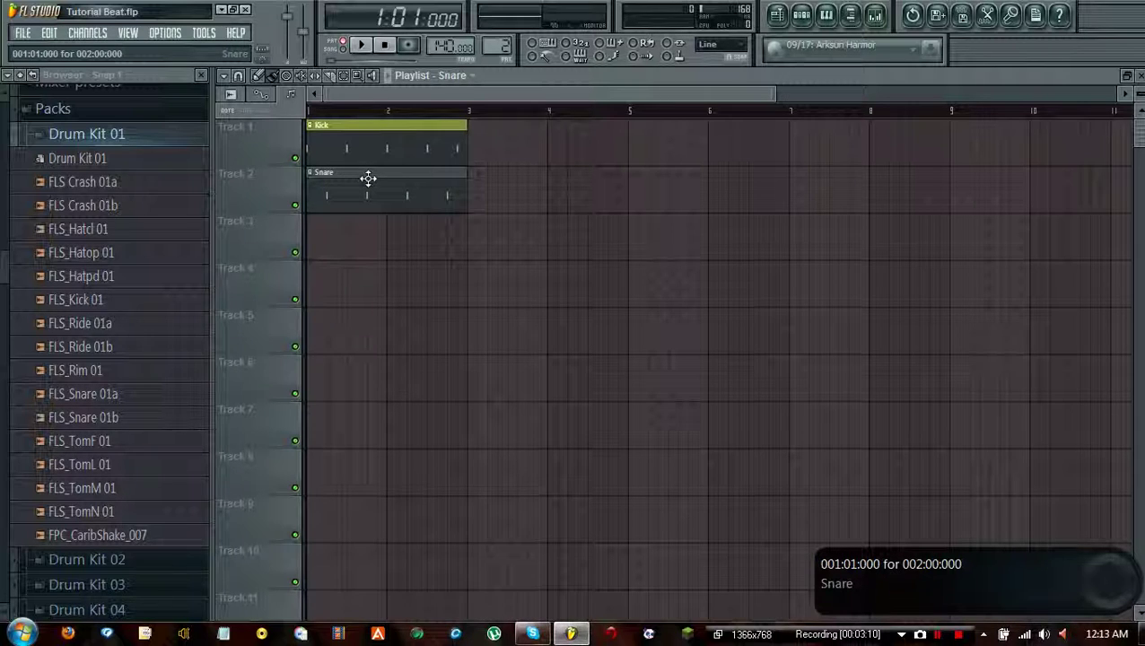
Show the step sequencer below the Playlist clips and select the Kick pattern
left_click(801, 15)
left_click_drag(494, 83, 627, 244)
left_click(492, 241)
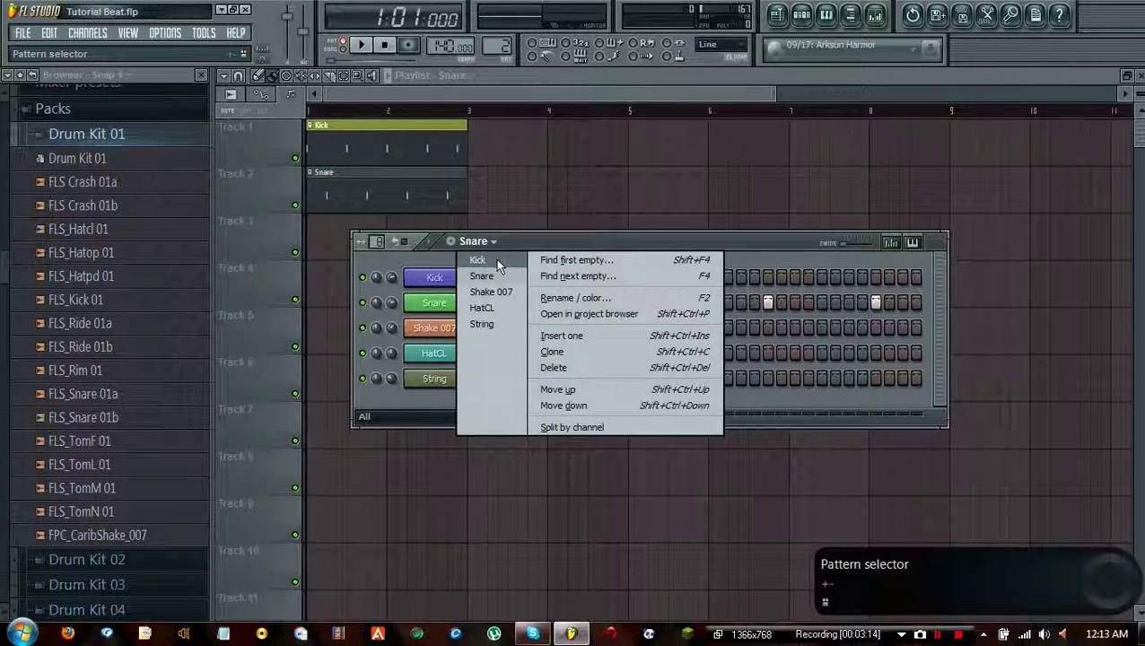
left_click(497, 261)
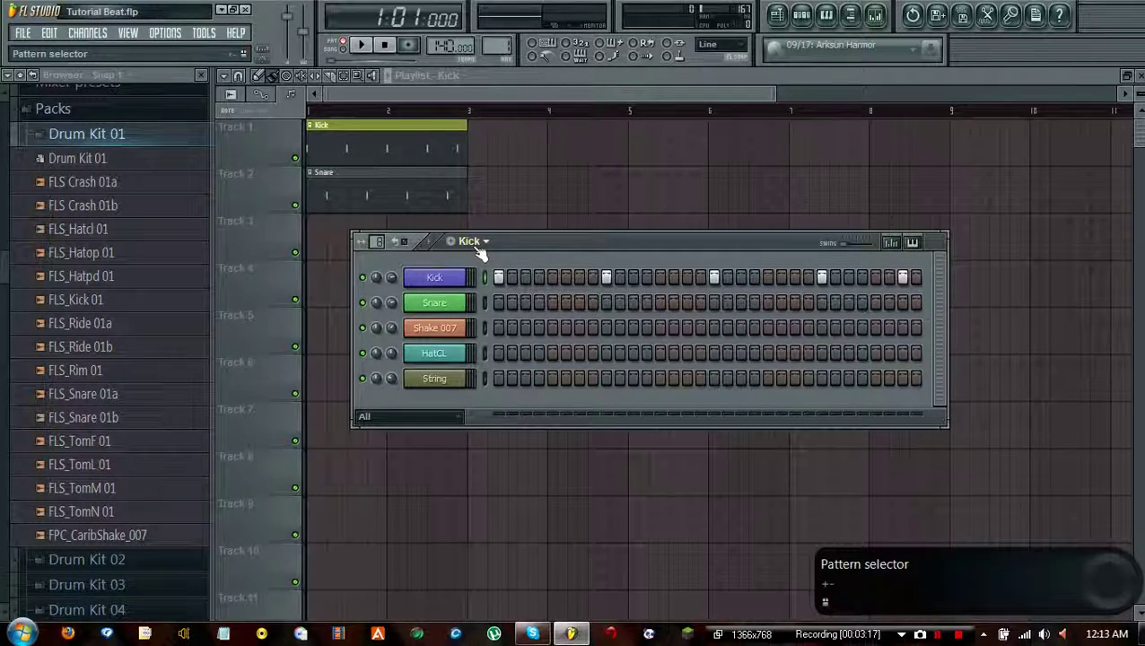
left_click(481, 250)
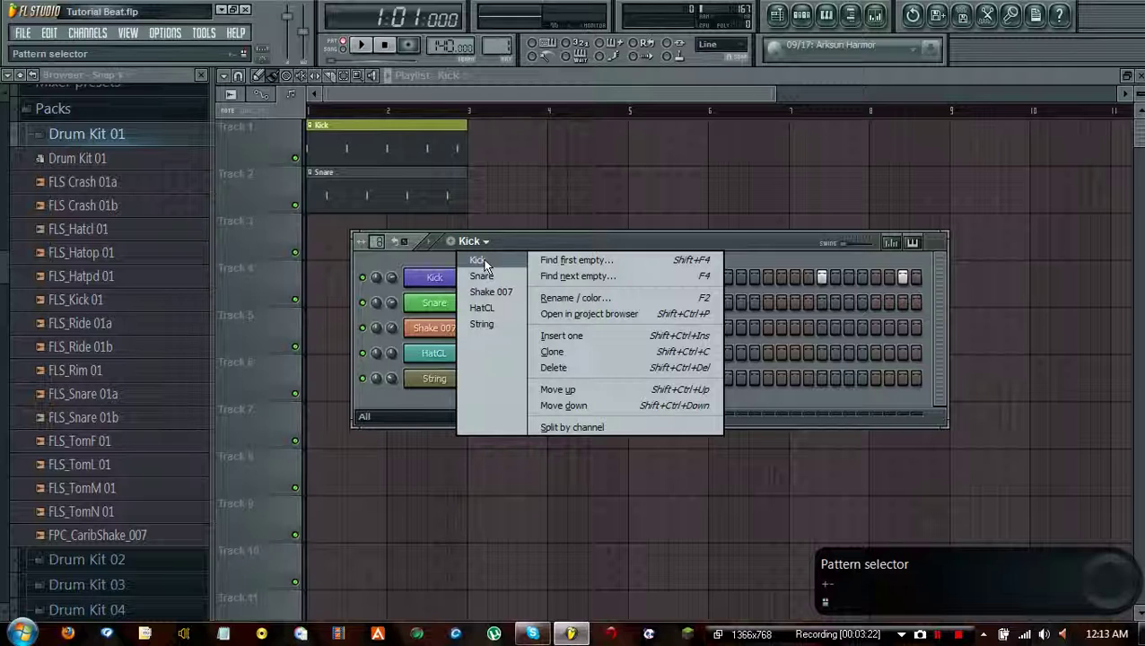
left_click(482, 261)
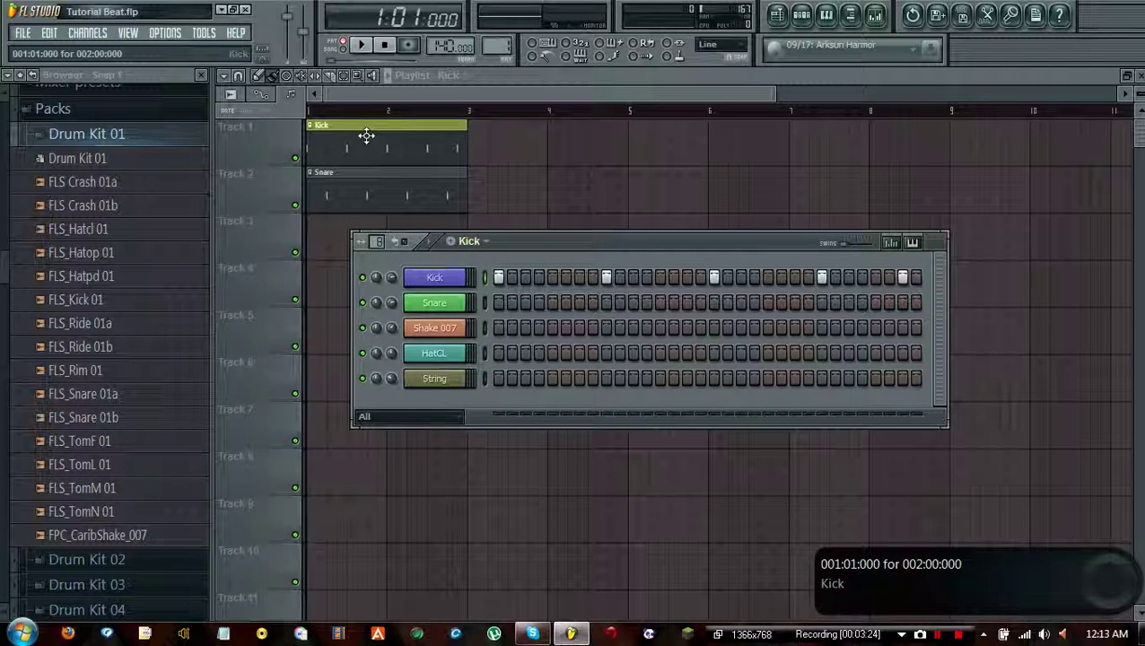
right_click(482, 241)
left_click(592, 242)
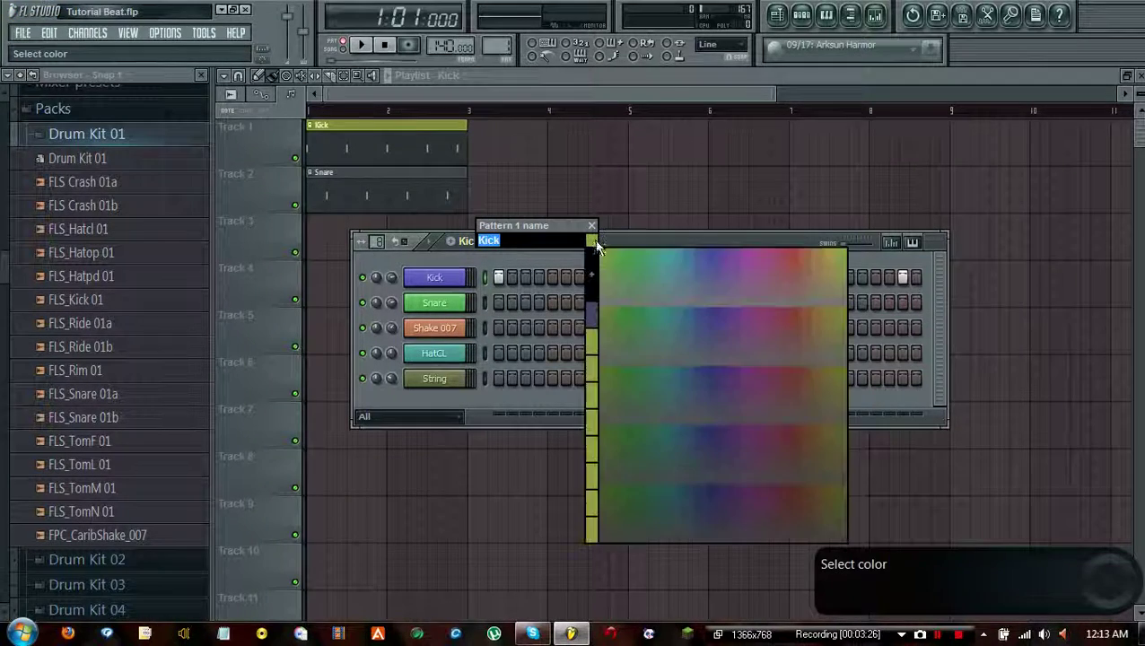
left_click(592, 239)
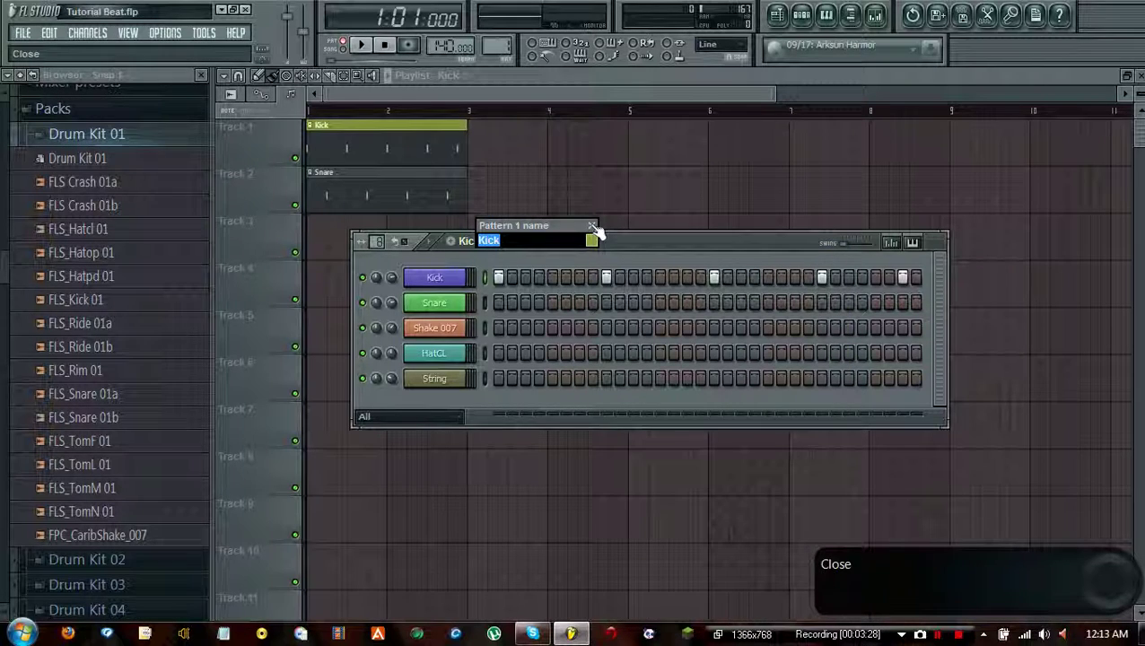
left_click(592, 226)
left_click(442, 303, "shift")
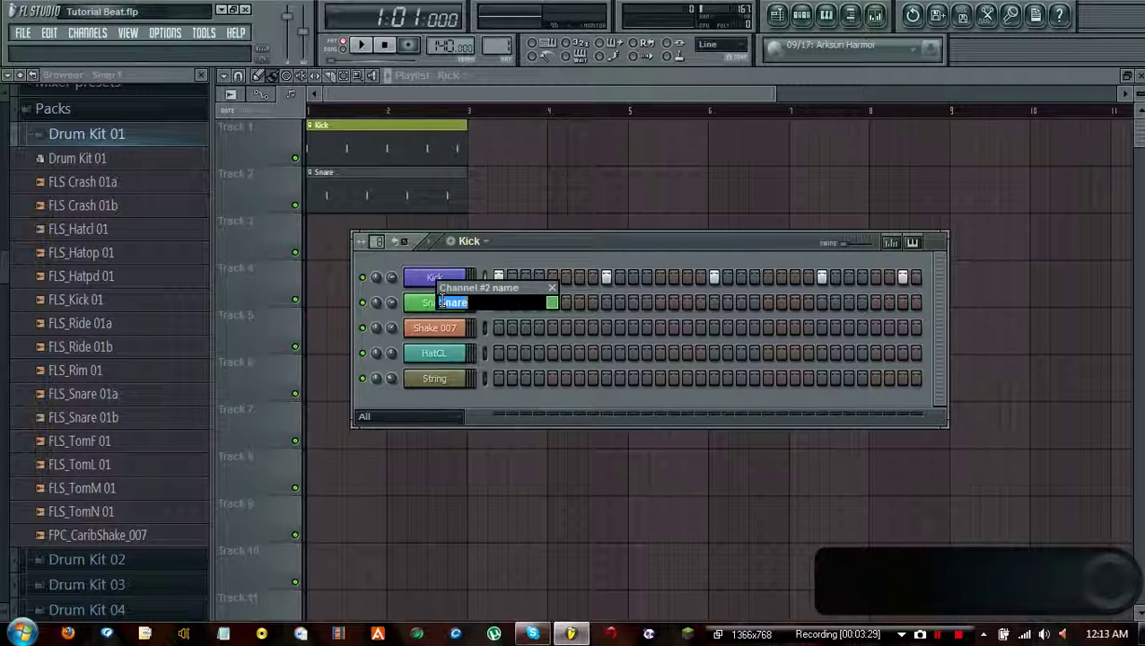
left_click(553, 288)
Recolour the Kick channel dark grey
left_click(434, 278, "shift")
left_click(536, 279)
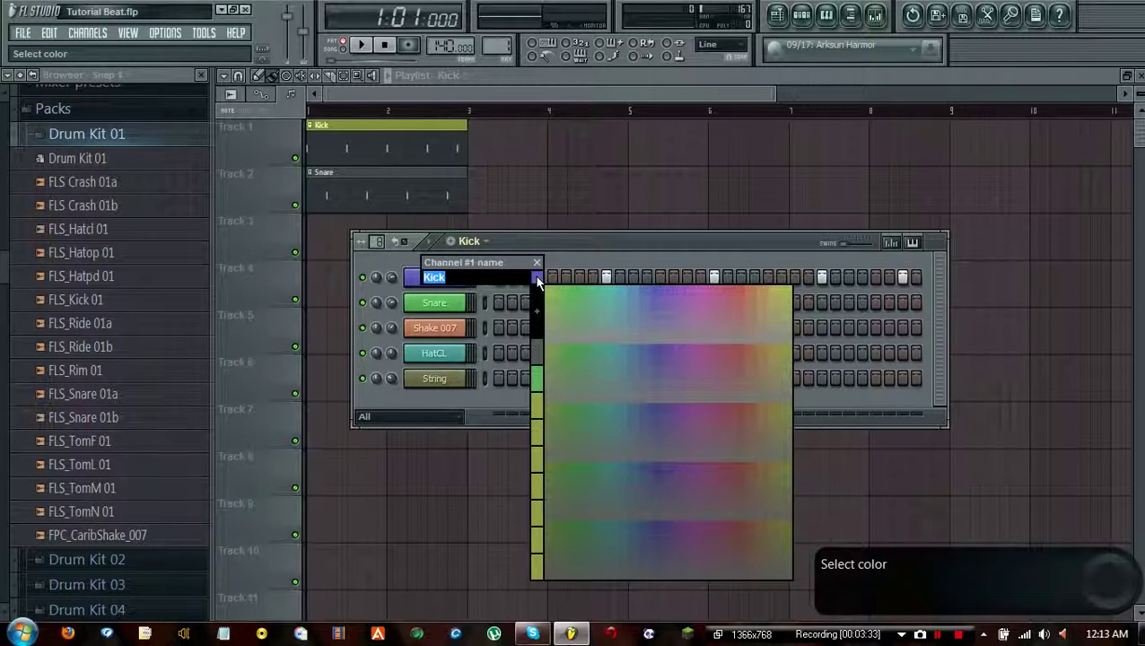
left_click(782, 572)
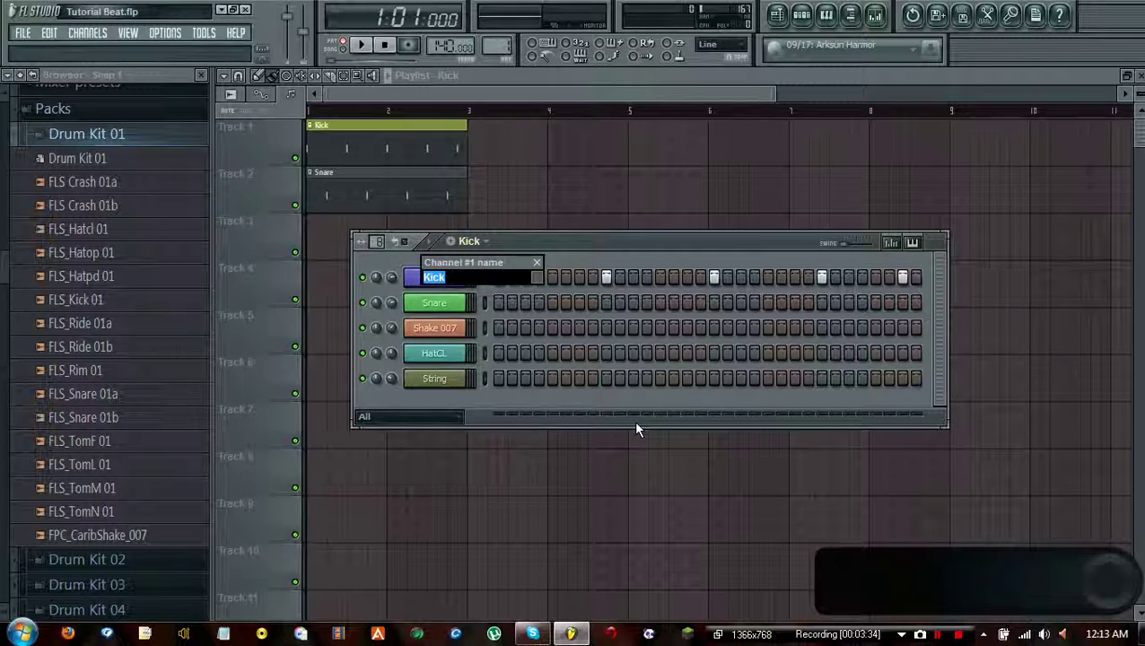
left_click(633, 421)
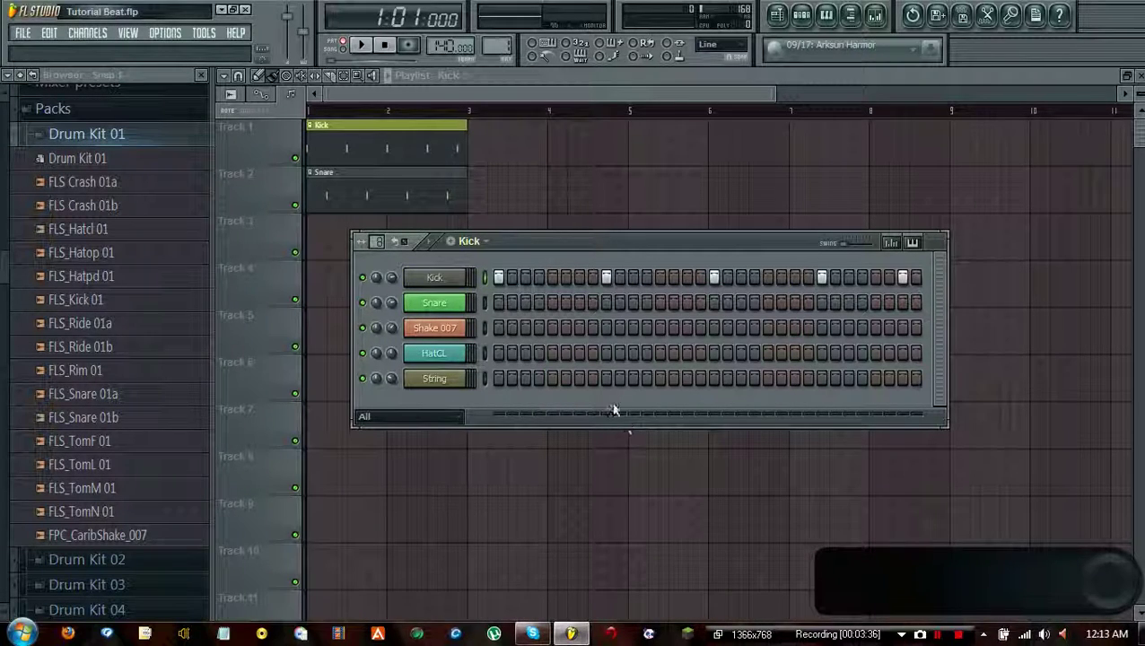
Recolour the Kick channel yellow
left_click(463, 277, "shift")
left_click(552, 278)
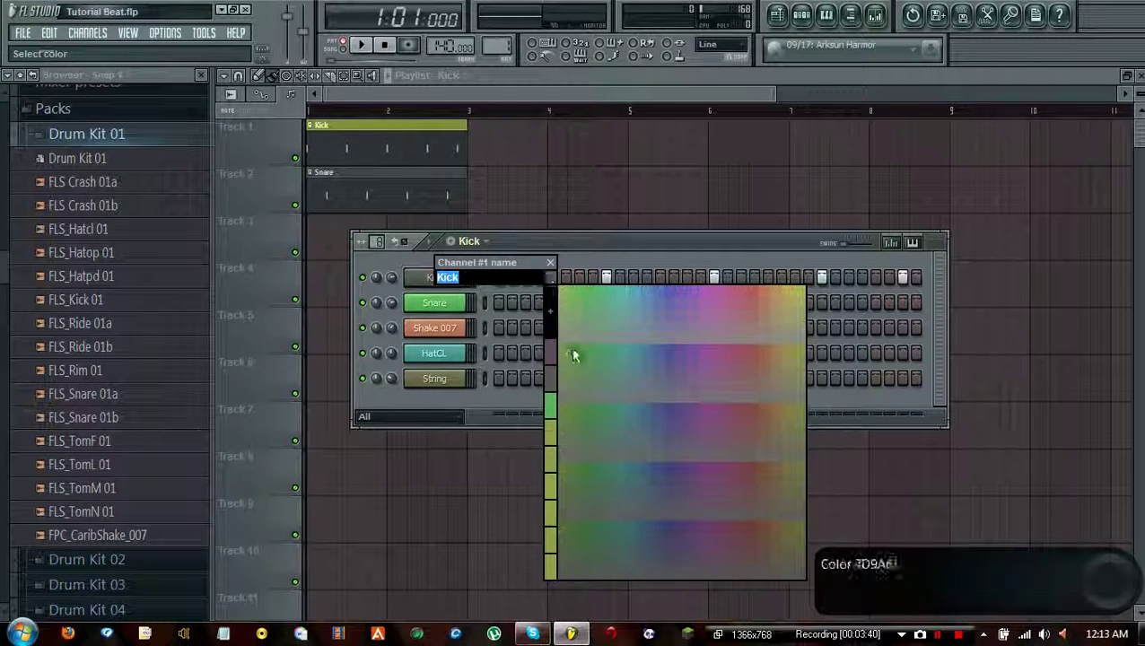
left_click(805, 297)
key("Return")
Recolour the Kick pattern with the dark grey recently used colour and hide the step sequencer
left_click(473, 242)
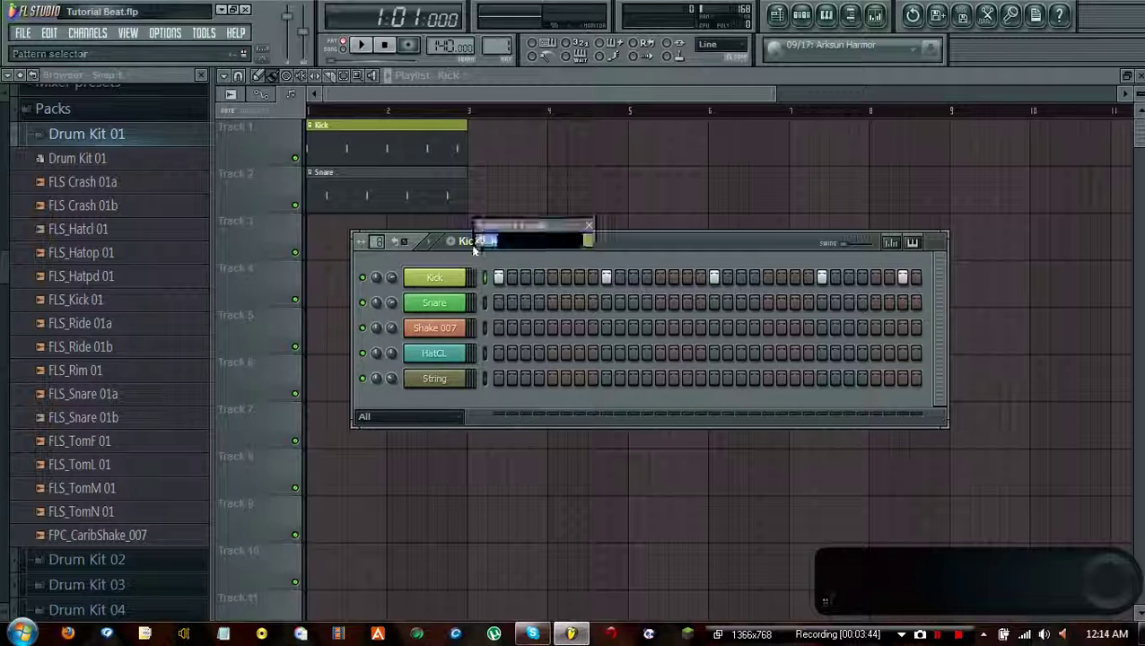
left_click(589, 241)
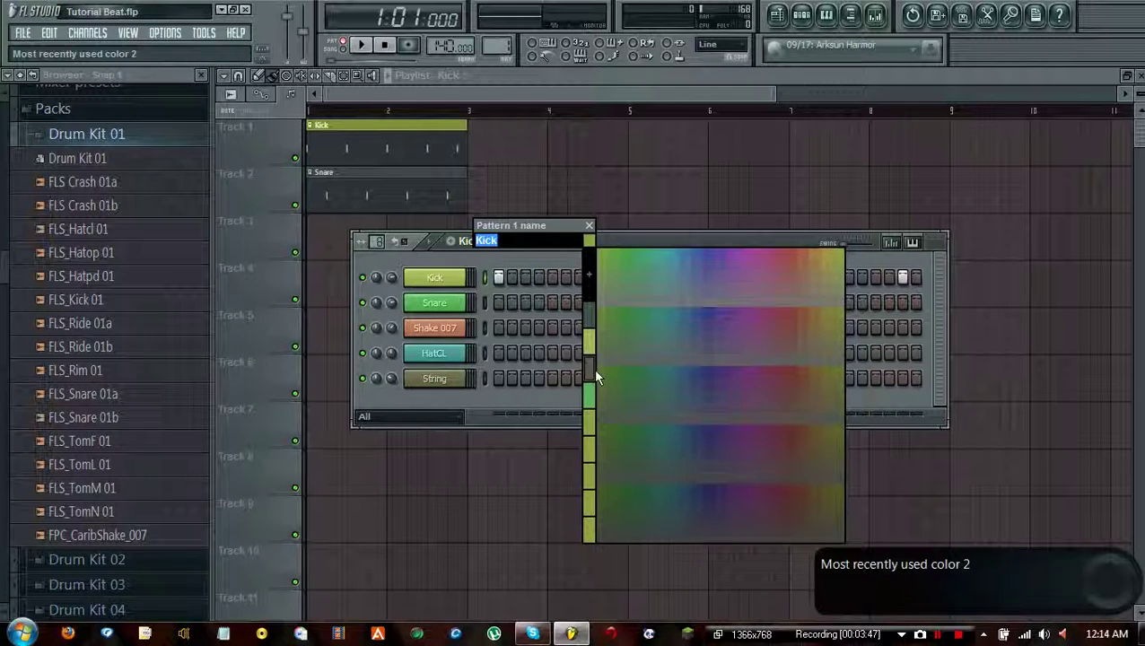
left_click(587, 311)
key("Return")
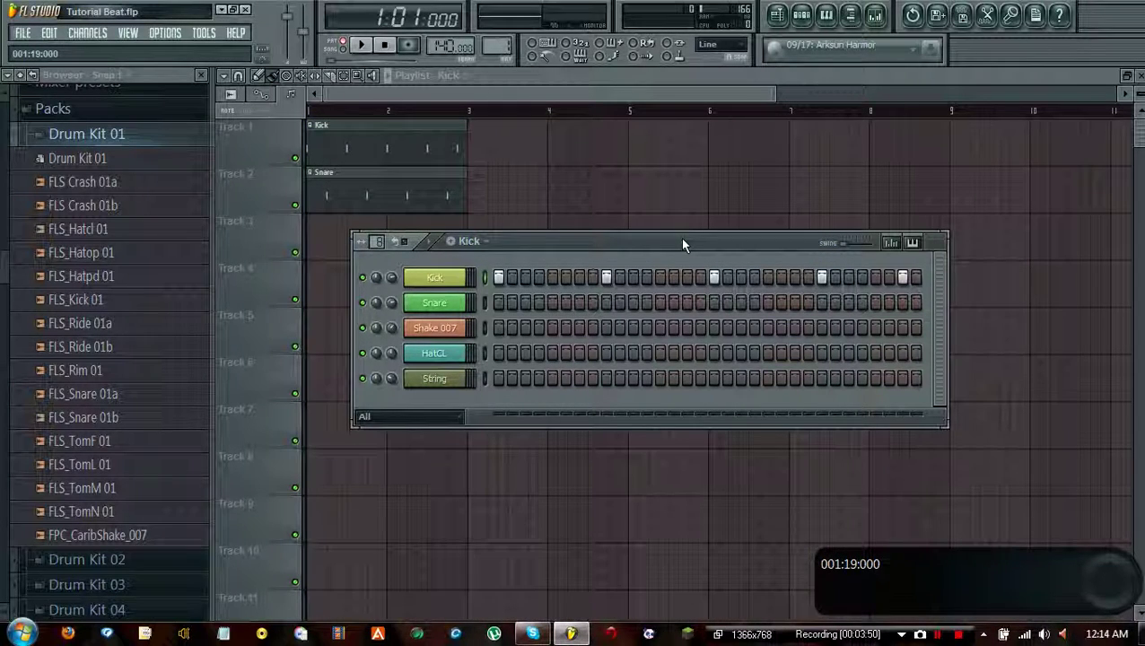
left_click_drag(697, 246, 558, 79)
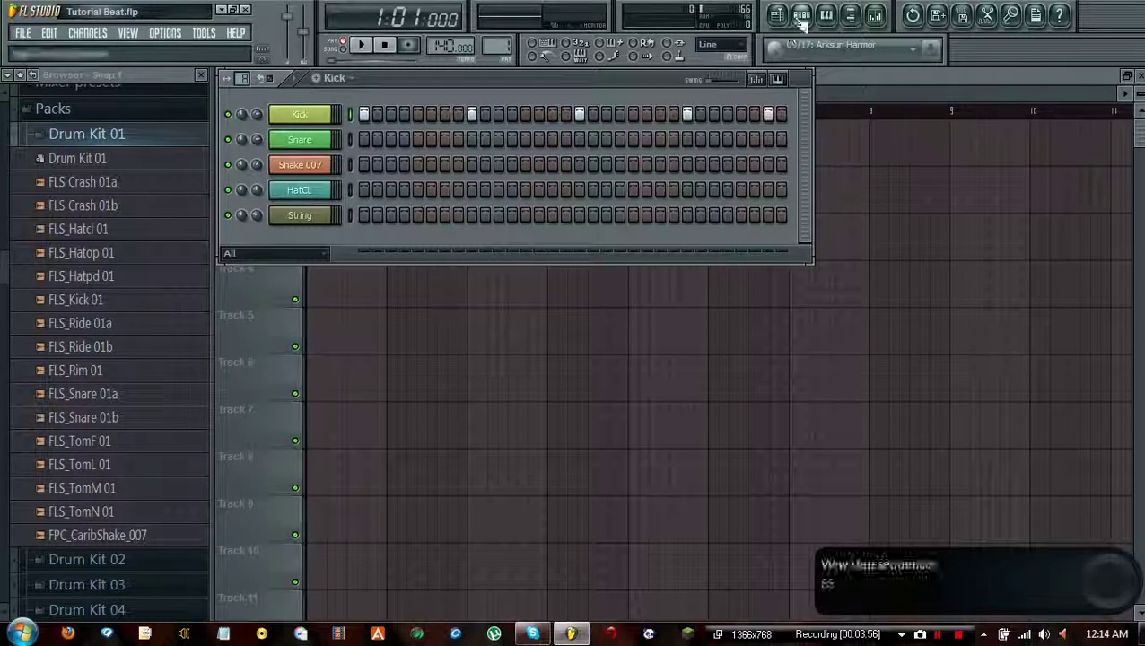
left_click(802, 22)
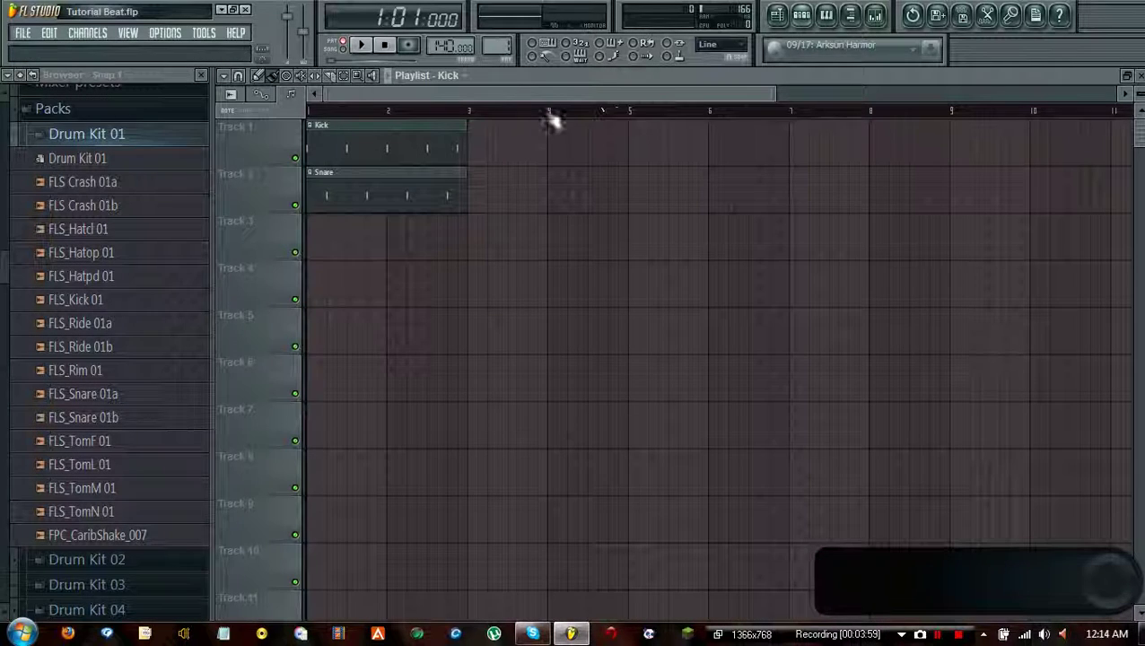
Delete the Kick and Snare clips from Tracks 1 and 2 and review the available pattern clip sources
right_click(403, 151)
right_click(412, 189)
left_click(462, 76)
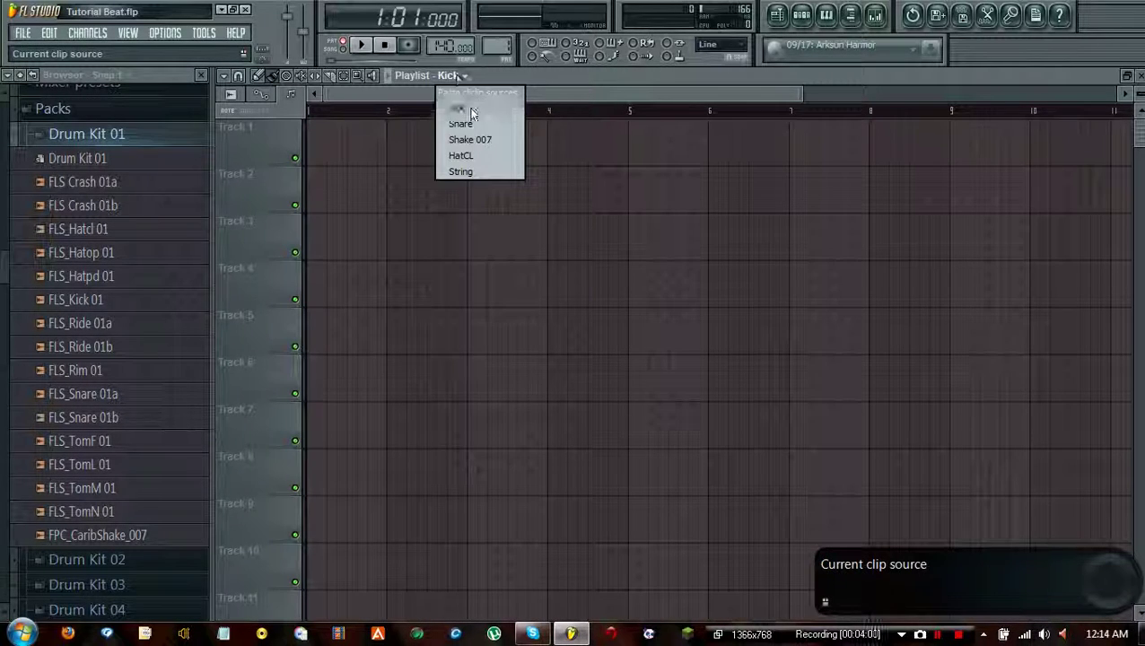
left_click(501, 81)
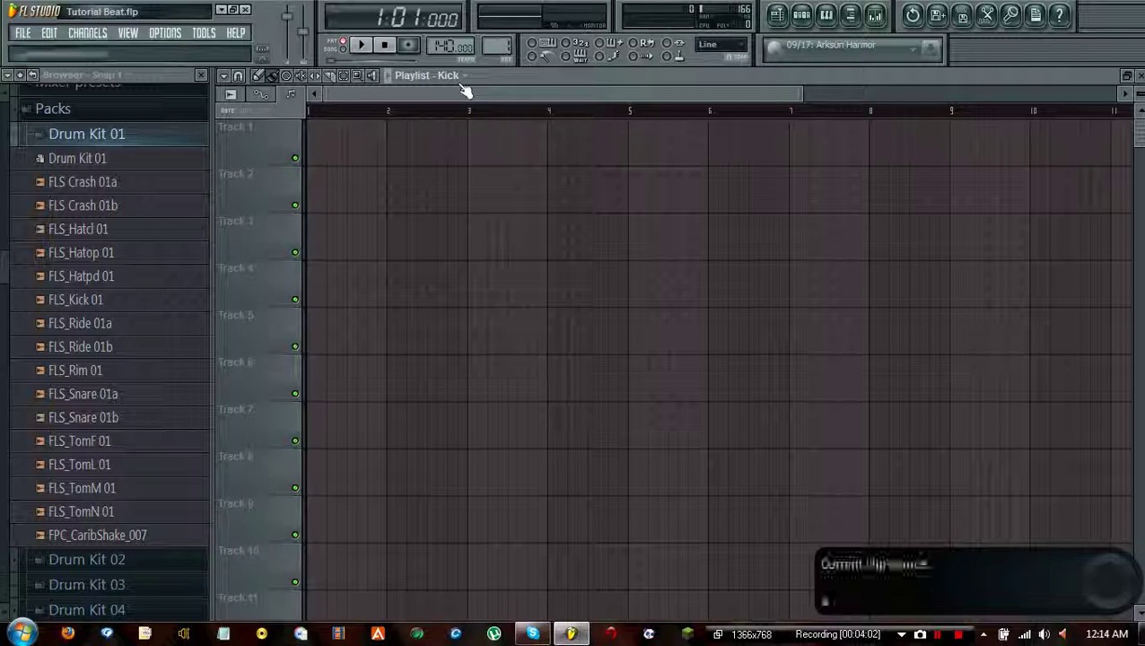
left_click(459, 77)
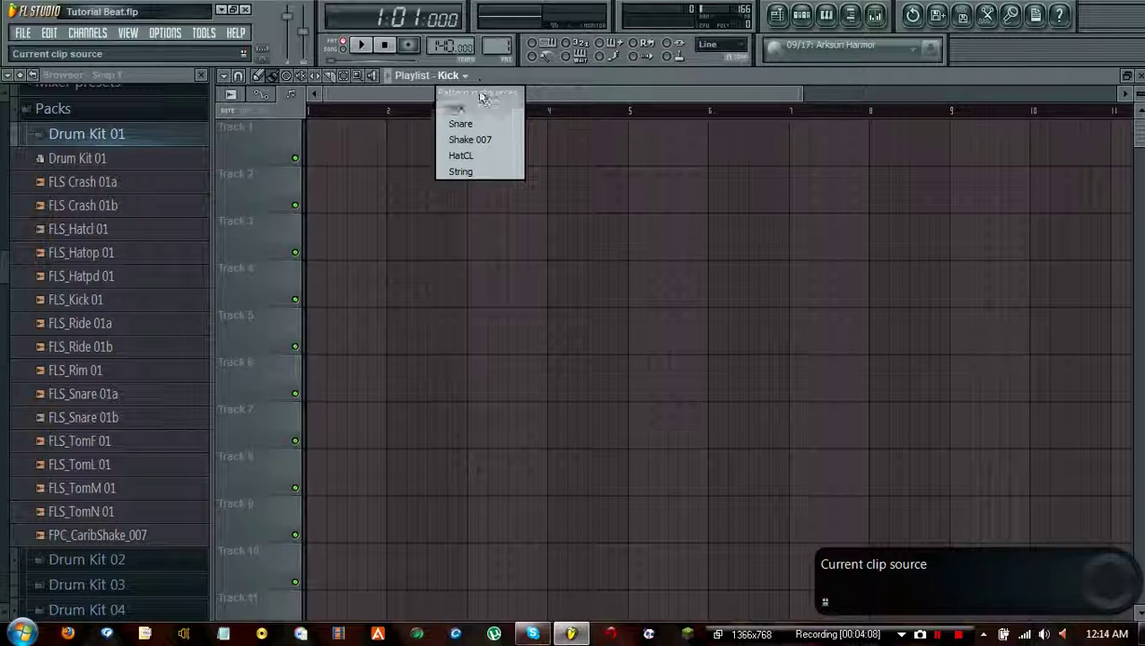
left_click(551, 78)
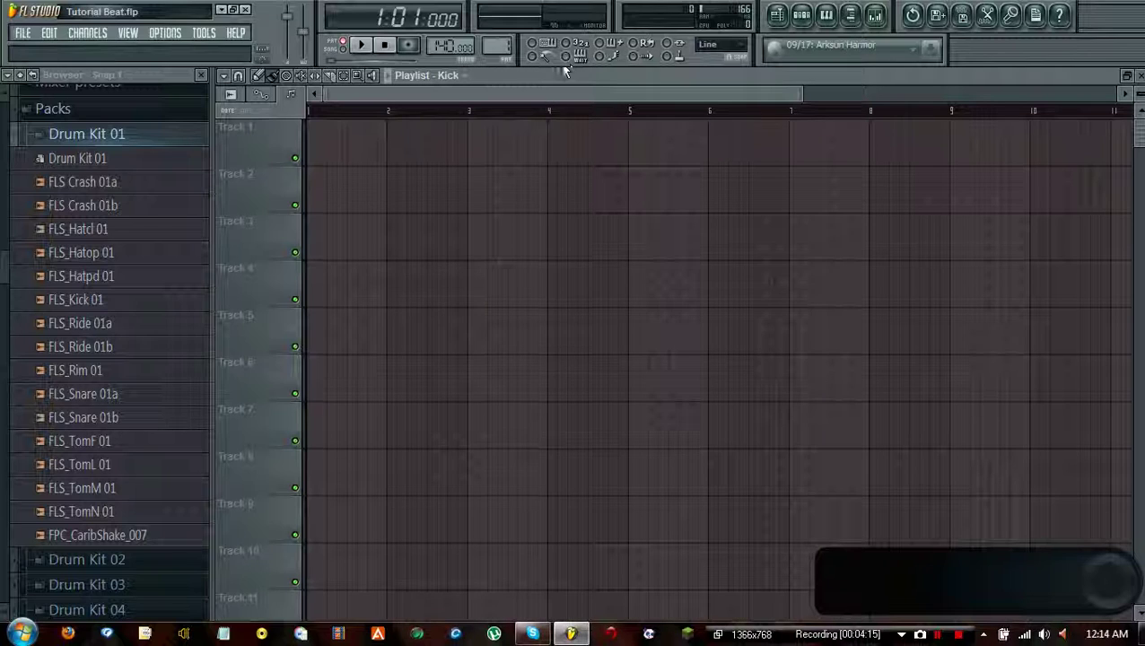
Choose Kick as the clip source and place Kick clips at bars 1 and 3 of Track 1
left_click(463, 77)
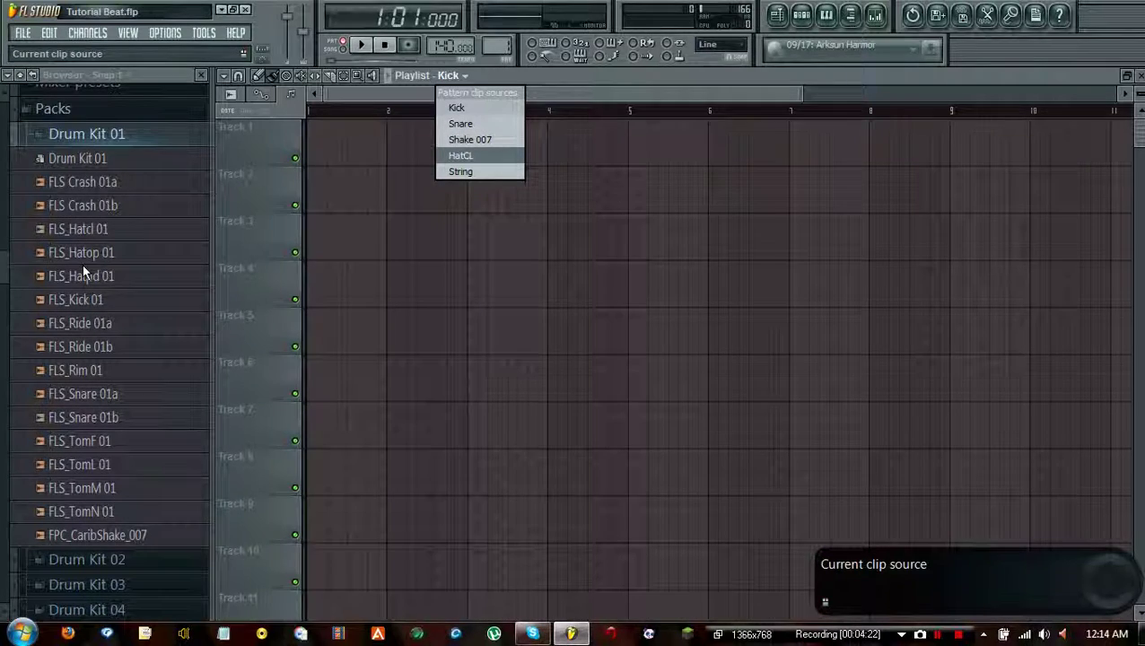
left_click(471, 105)
left_click_drag(418, 140, 392, 163)
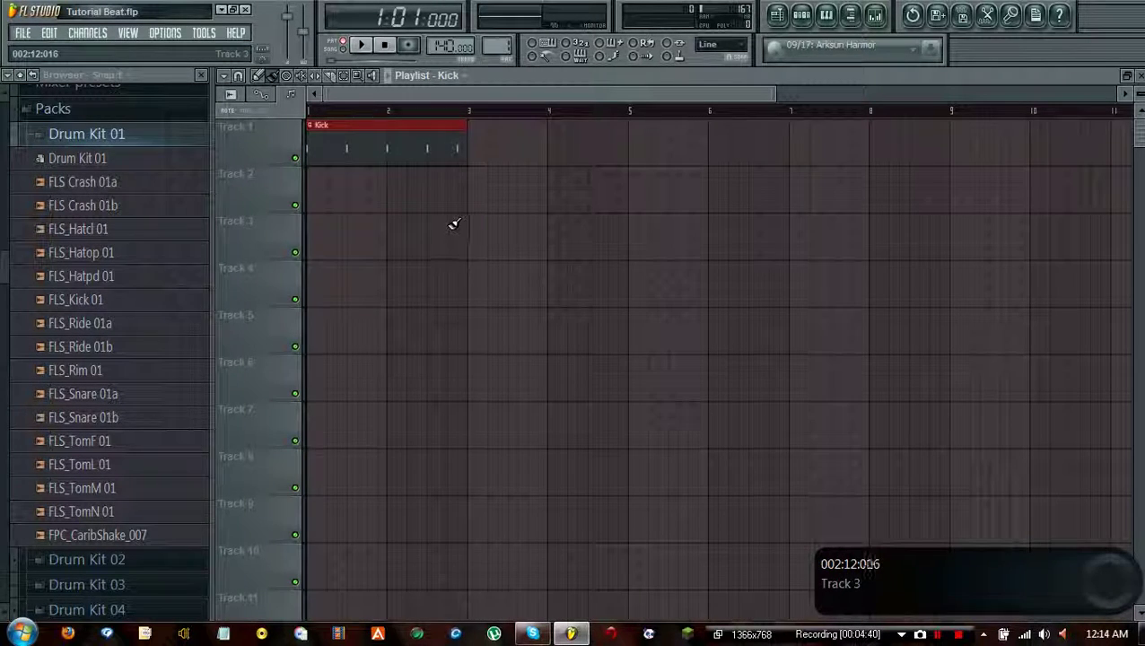
left_click(475, 139)
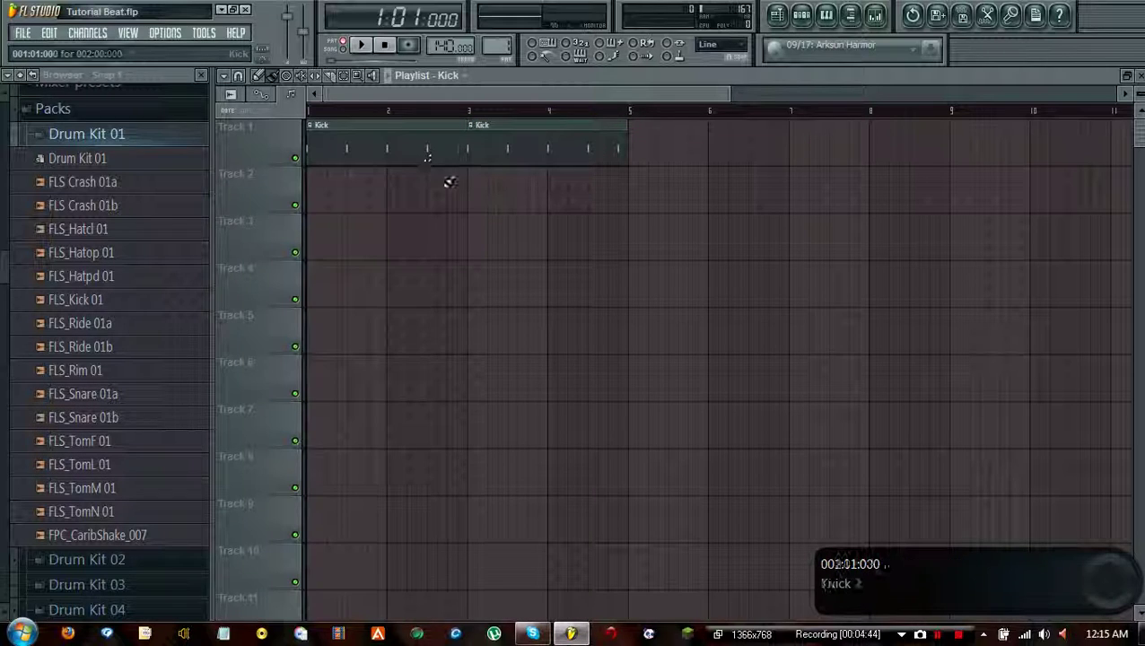
Rename Playlist Track 1 as Kick and Track 2 as Snare
double_click(239, 141)
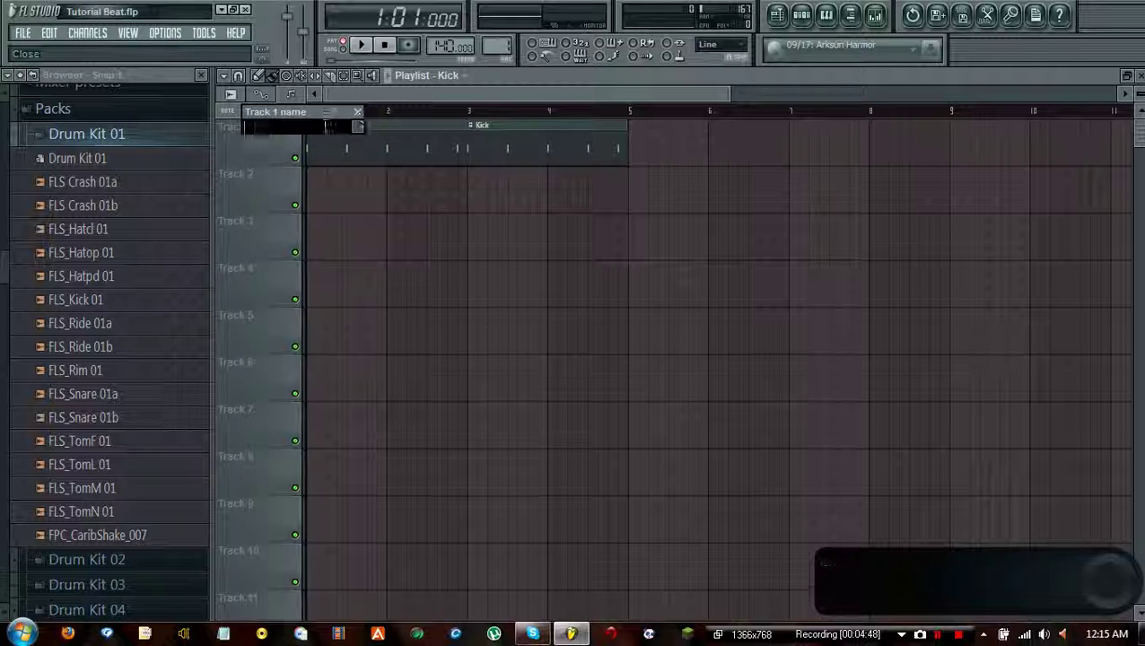
type("Kick")
key("Return")
left_click(448, 75)
left_click(453, 104)
double_click(272, 177)
type("Snare")
key("Return")
Rename Playlist Track 3 as Shake 007 and Track 4 as HatCL
left_click(448, 75)
left_click(453, 104)
double_click(274, 235)
type("Shake 007")
key("Return")
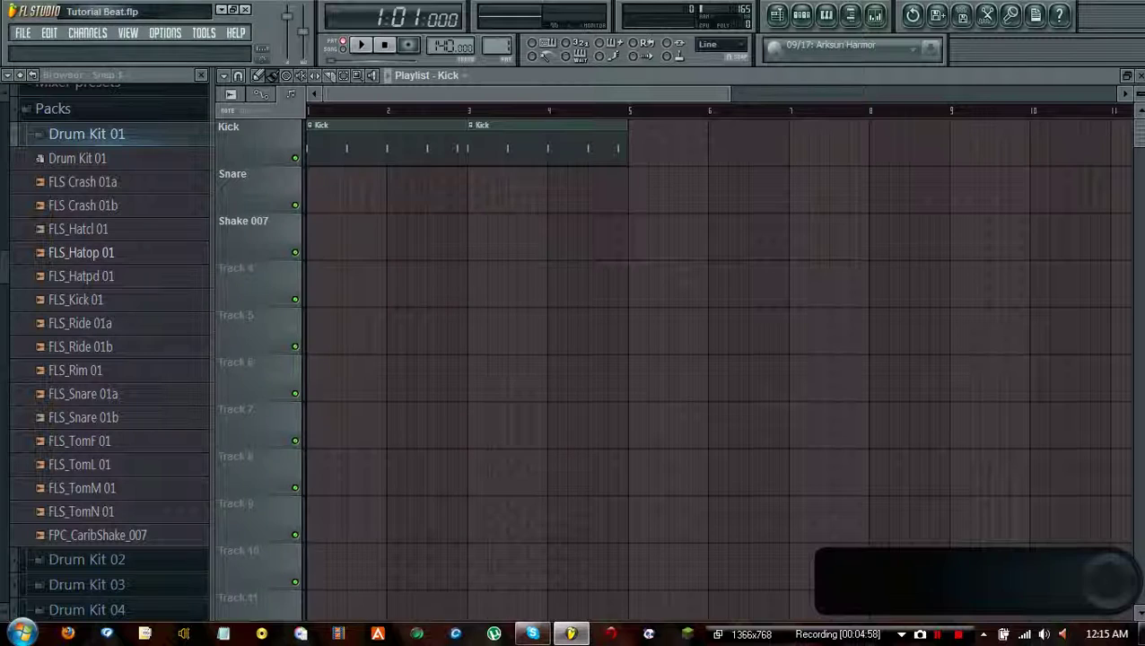
left_click(449, 76)
left_click(457, 107)
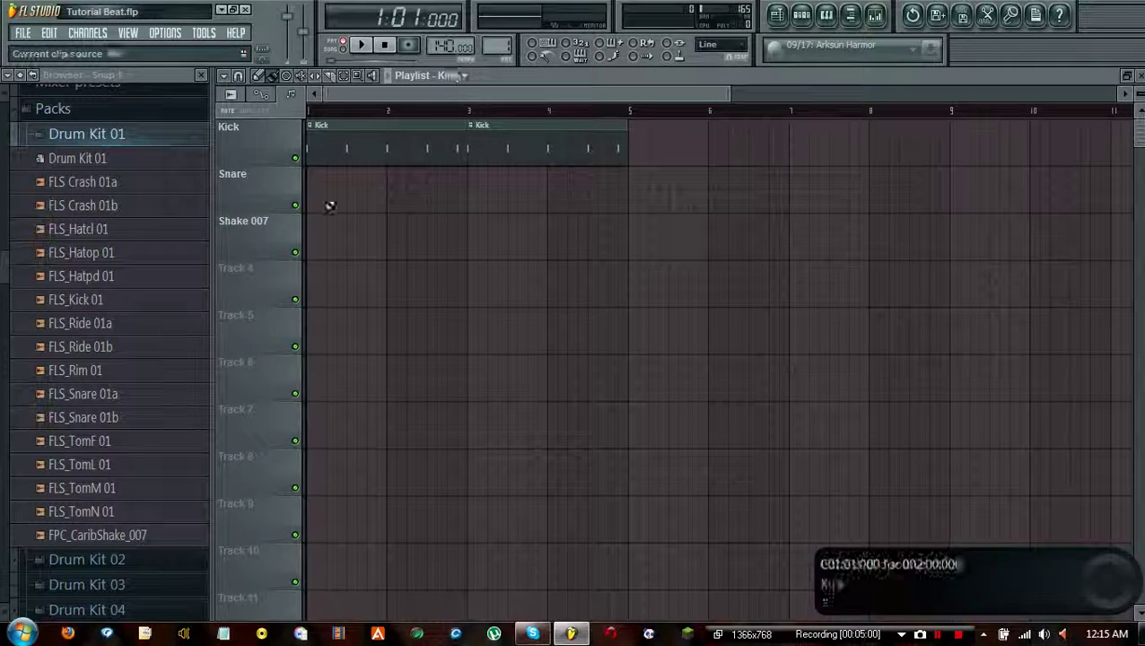
double_click(243, 269)
type("Hat ")
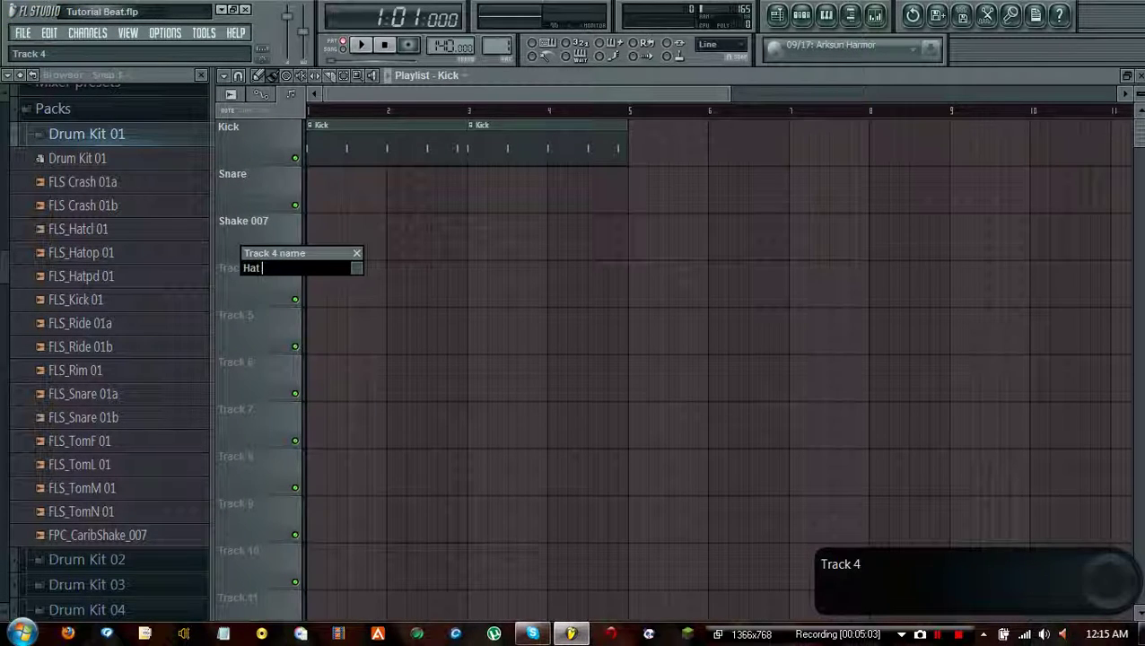
type("L")
key("Return")
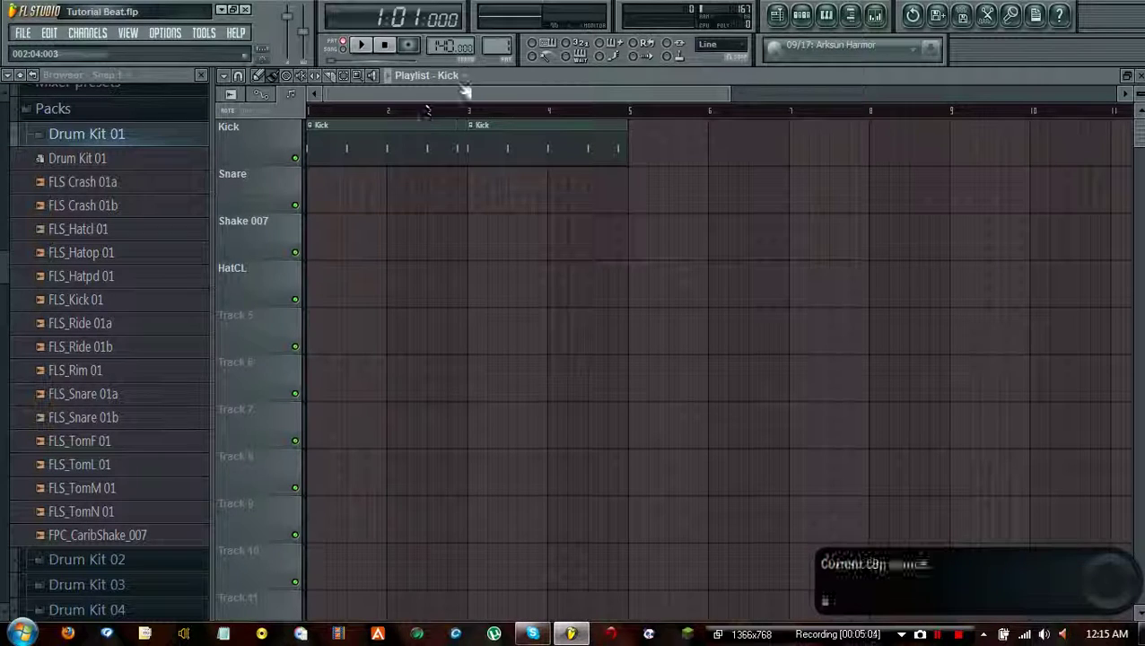
Rename Playlist Track 5 as String
left_click(456, 77)
left_click(457, 108)
double_click(264, 313)
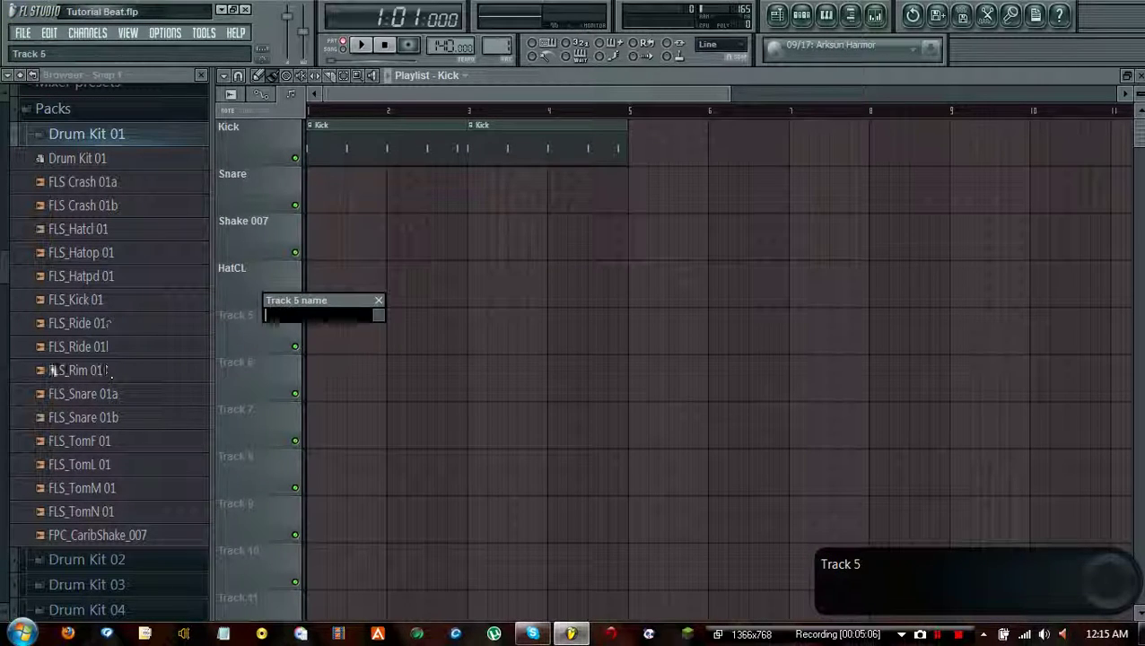
type("String")
key("Return")
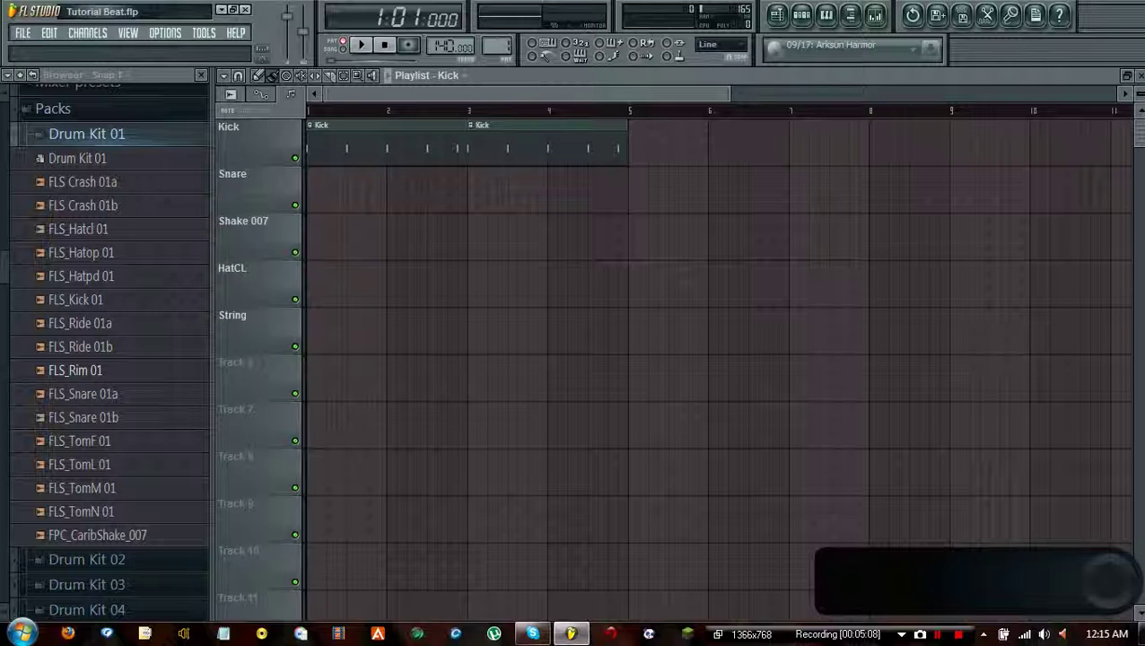
Move the bar 1 Kick clip to the HatCL track and back to the Kick track, and switch playback to song mode
left_click_drag(348, 150, 277, 286)
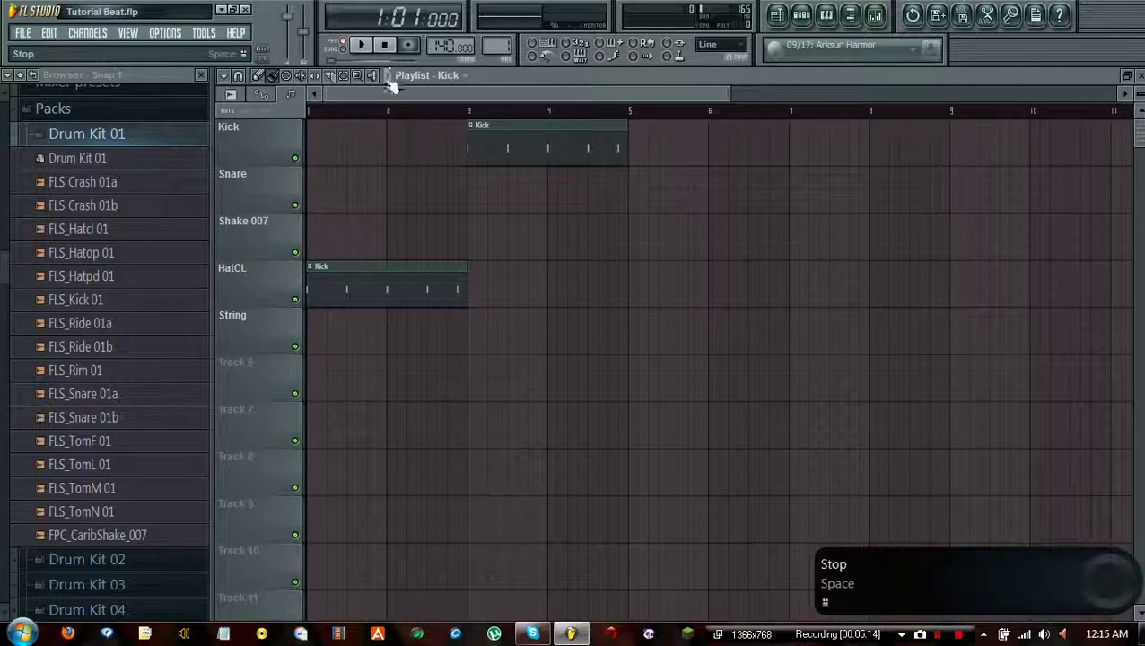
left_click_drag(375, 274, 350, 127)
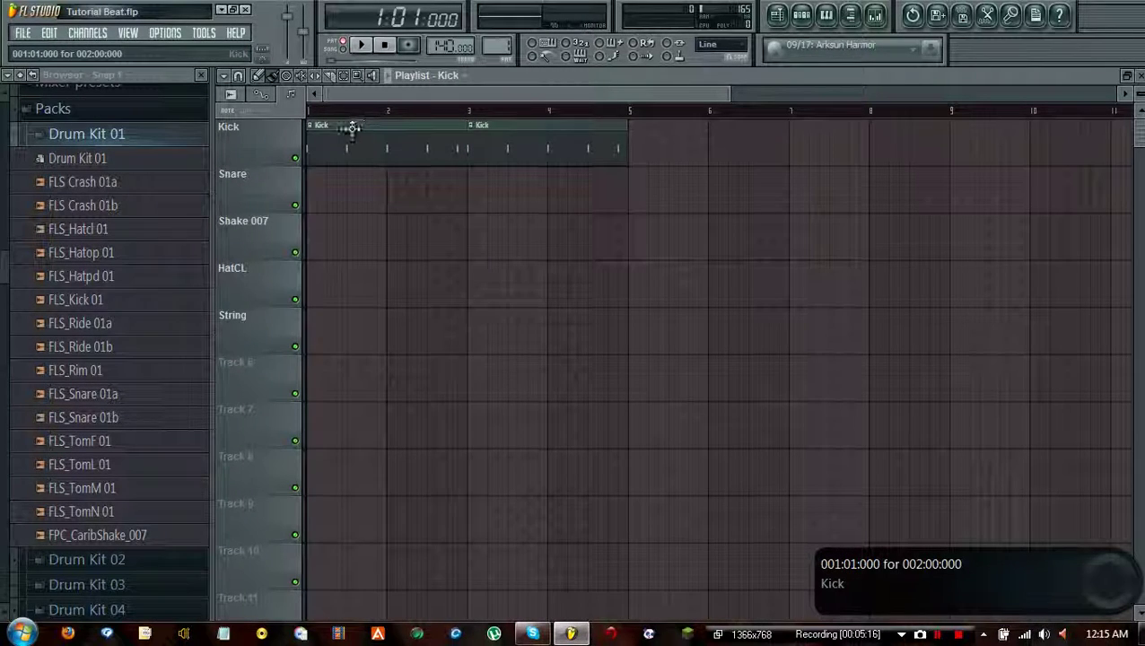
left_click(342, 49)
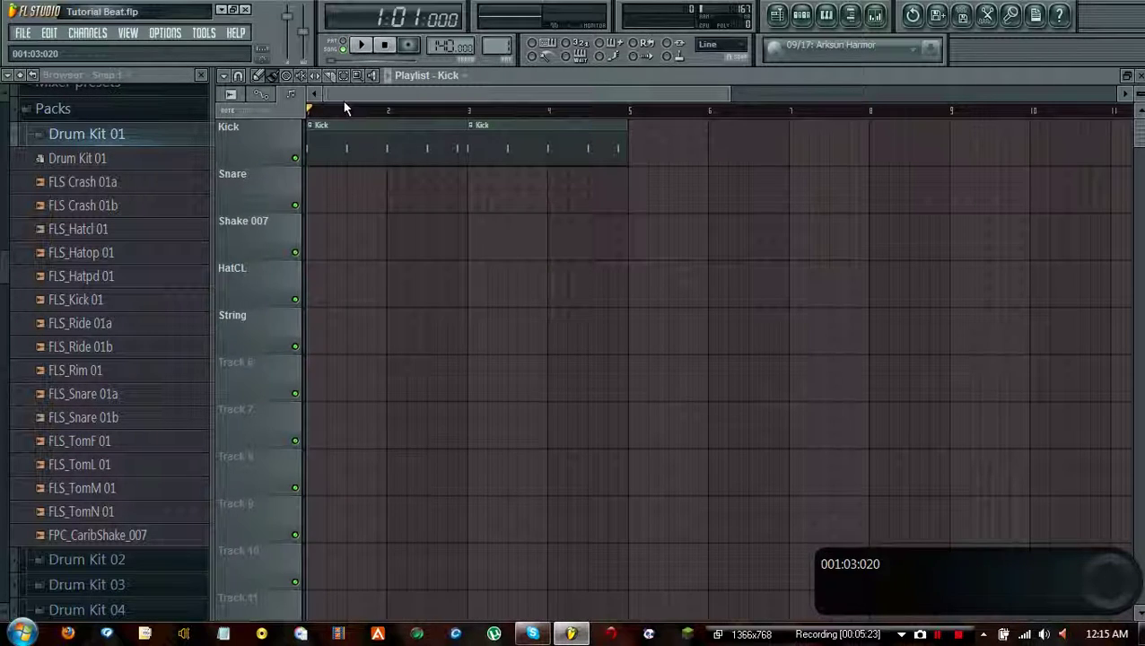
Switch to pattern mode and review the Kick pattern's step sequence
left_click(346, 47)
key("F6")
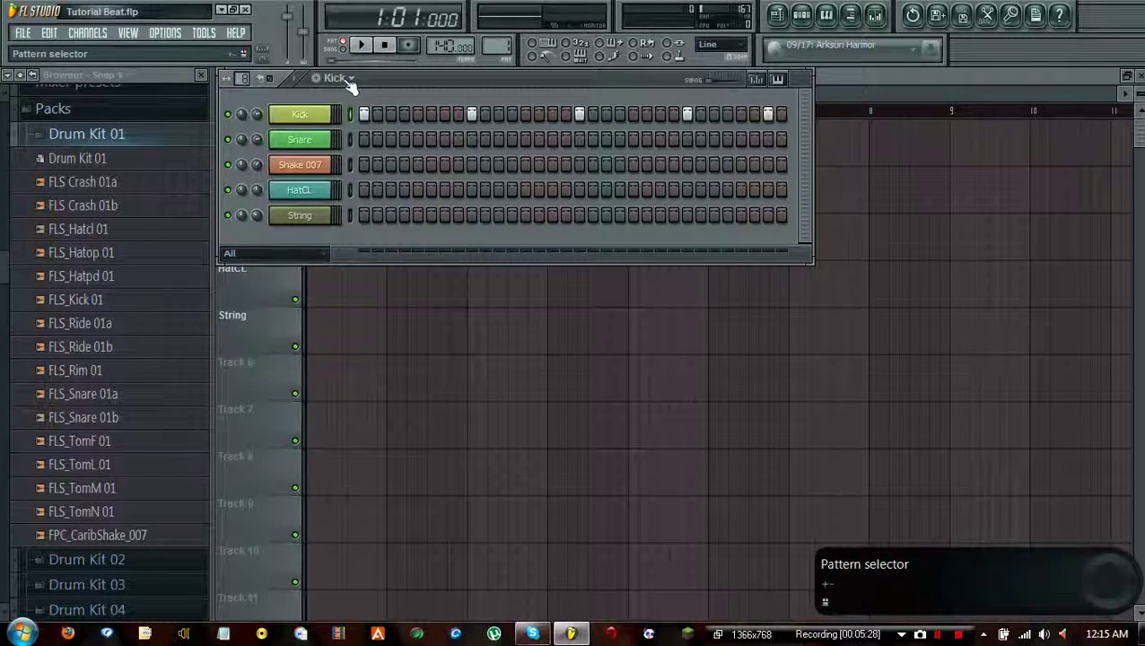
left_click(801, 83)
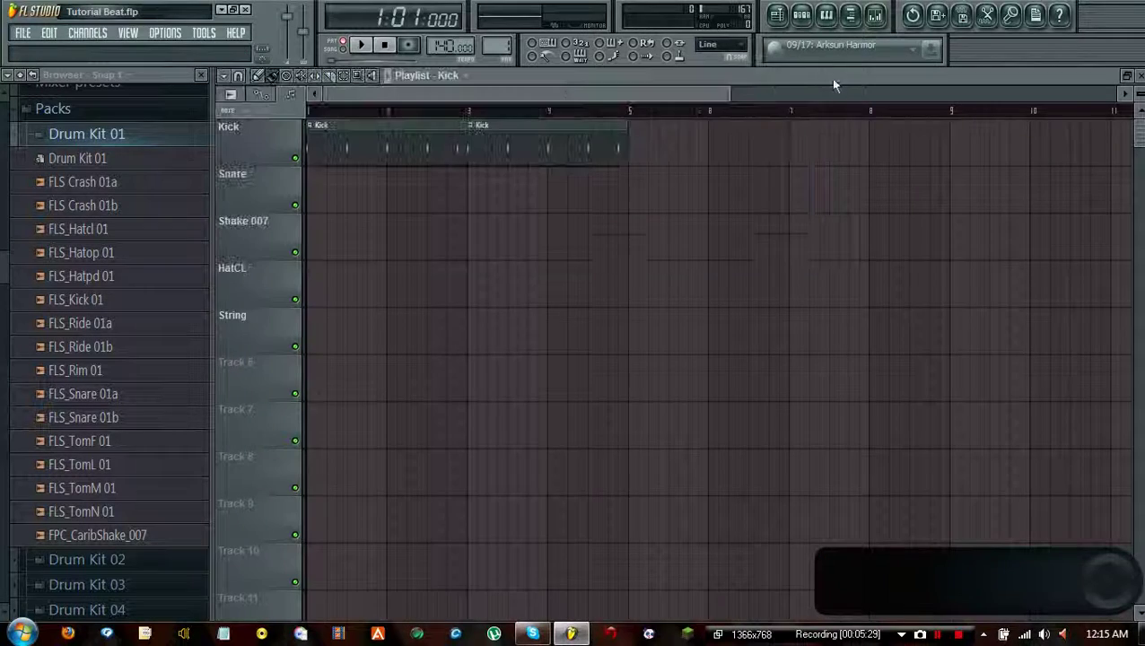
Compare song-mode playback of the Kick clips with pattern-mode playback of the Kick and Snare patterns, and stop playback
left_click(345, 47)
left_click(361, 45)
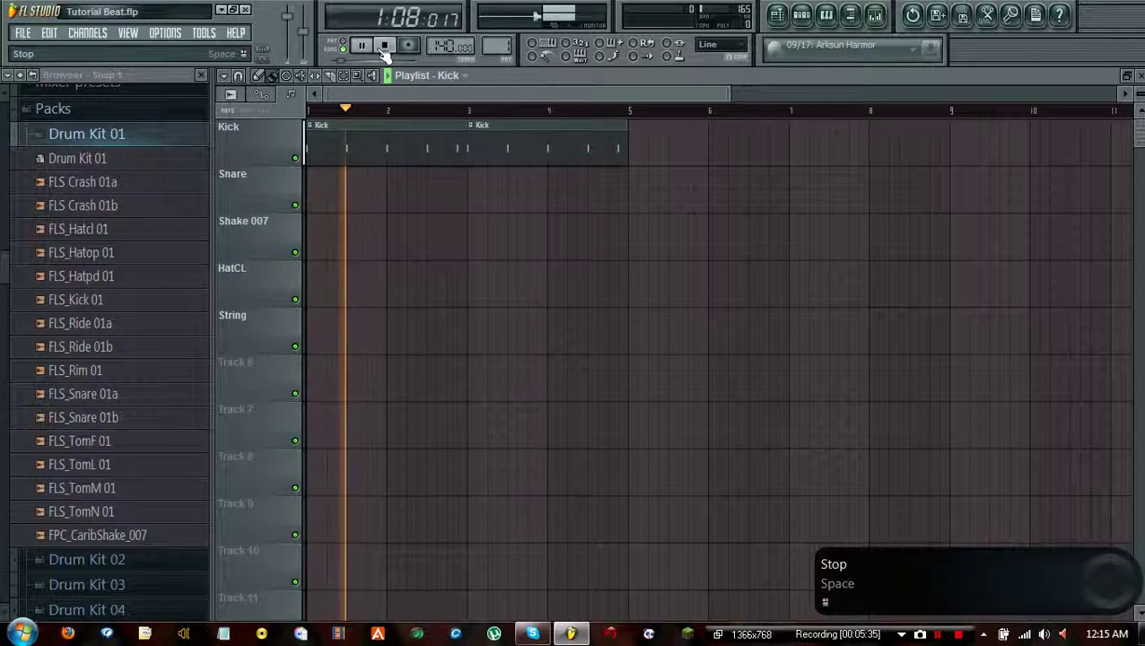
left_click(342, 45)
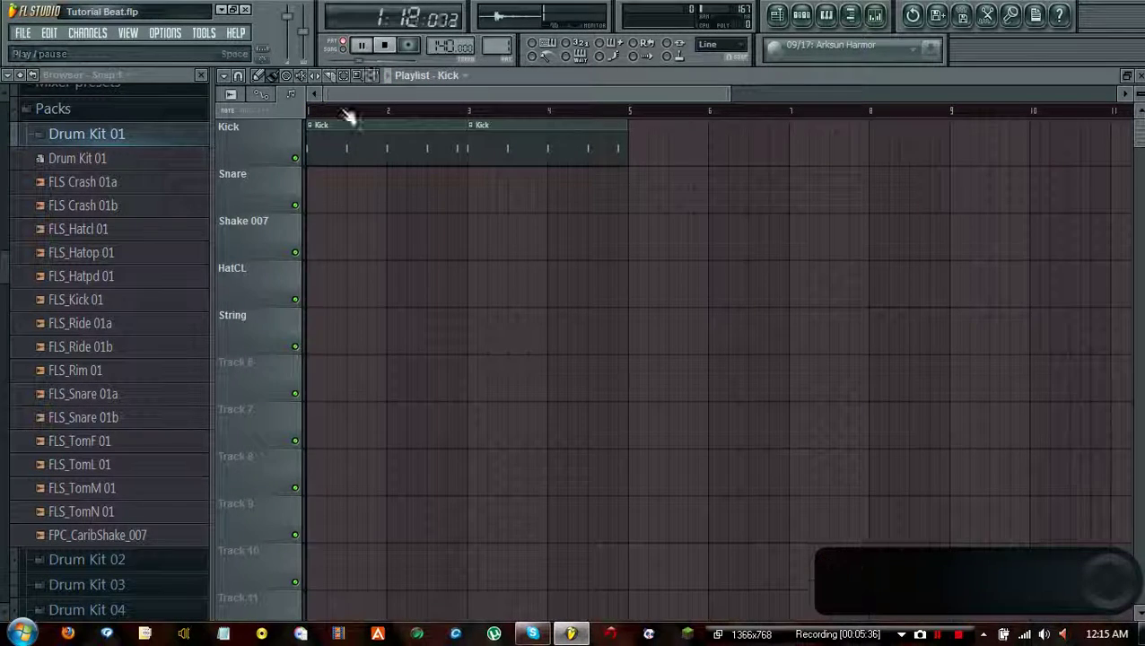
left_click(453, 75)
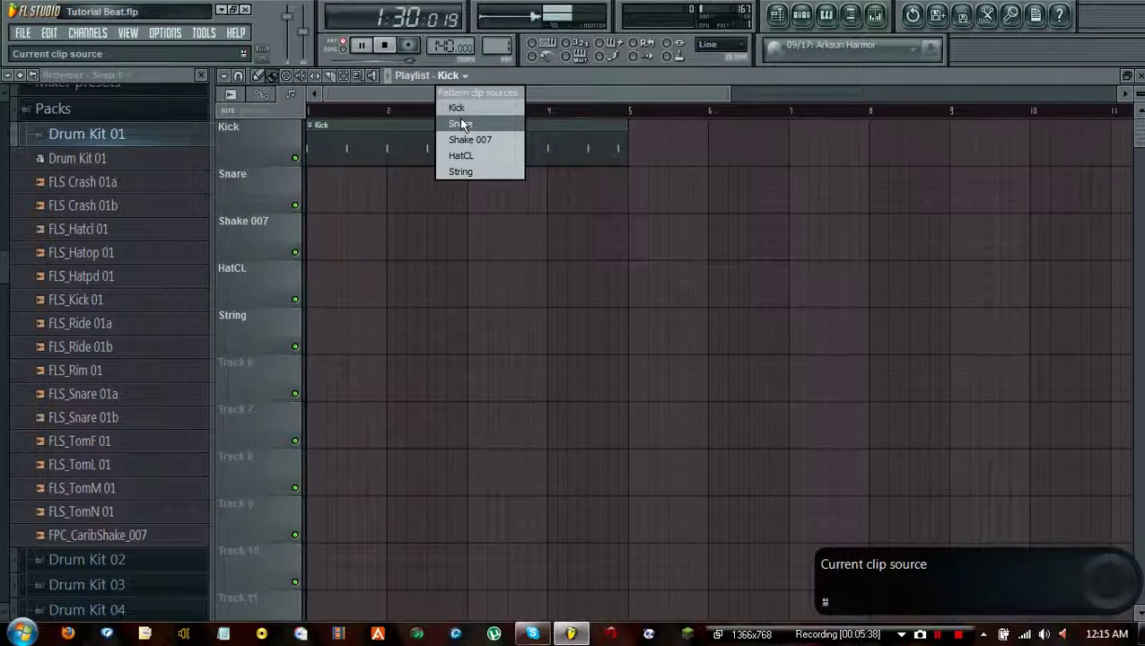
left_click(458, 123)
left_click(468, 125)
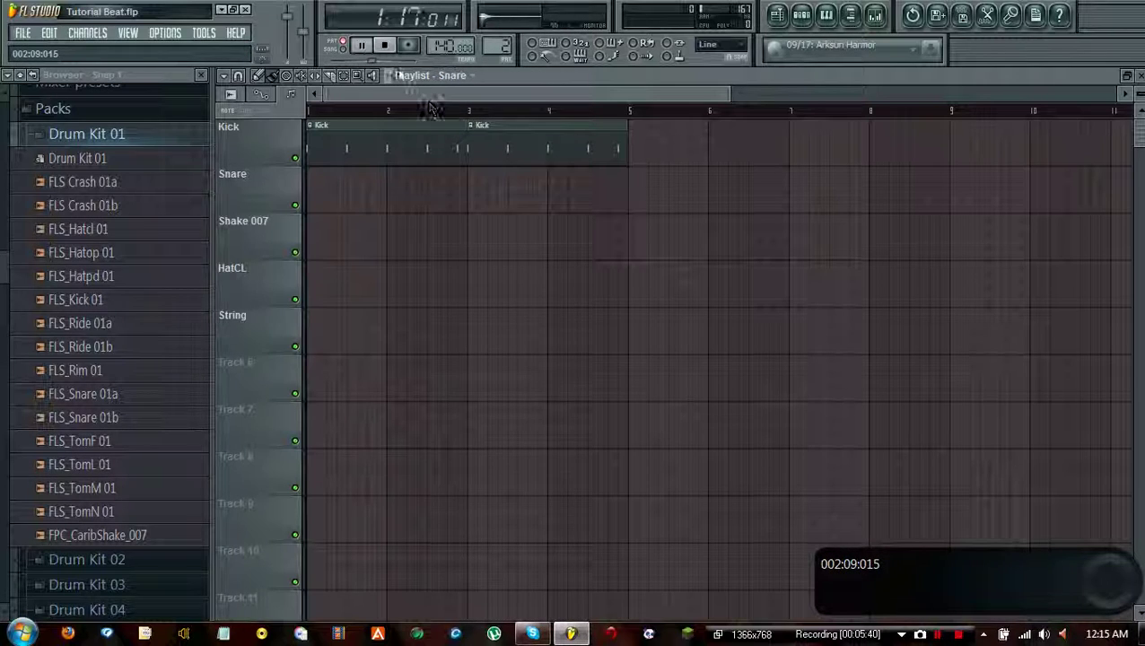
left_click(384, 47)
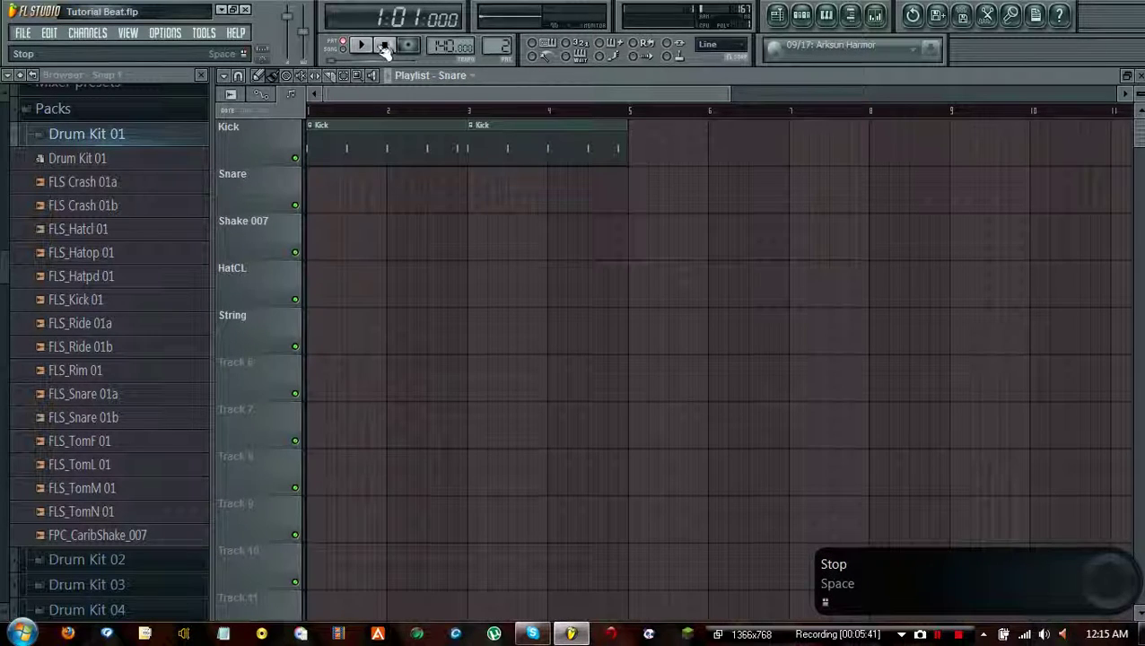
Place Snare pattern clips on the Snare track at bars 3, 5 and 7
left_click(470, 78)
left_click(472, 123)
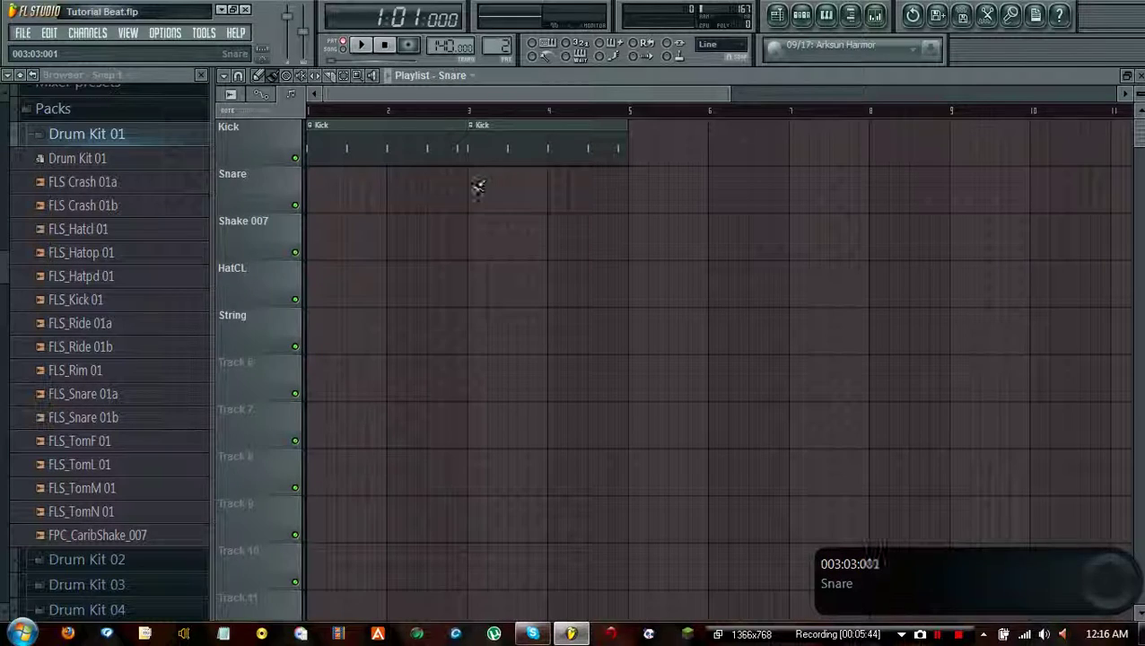
left_click(476, 183)
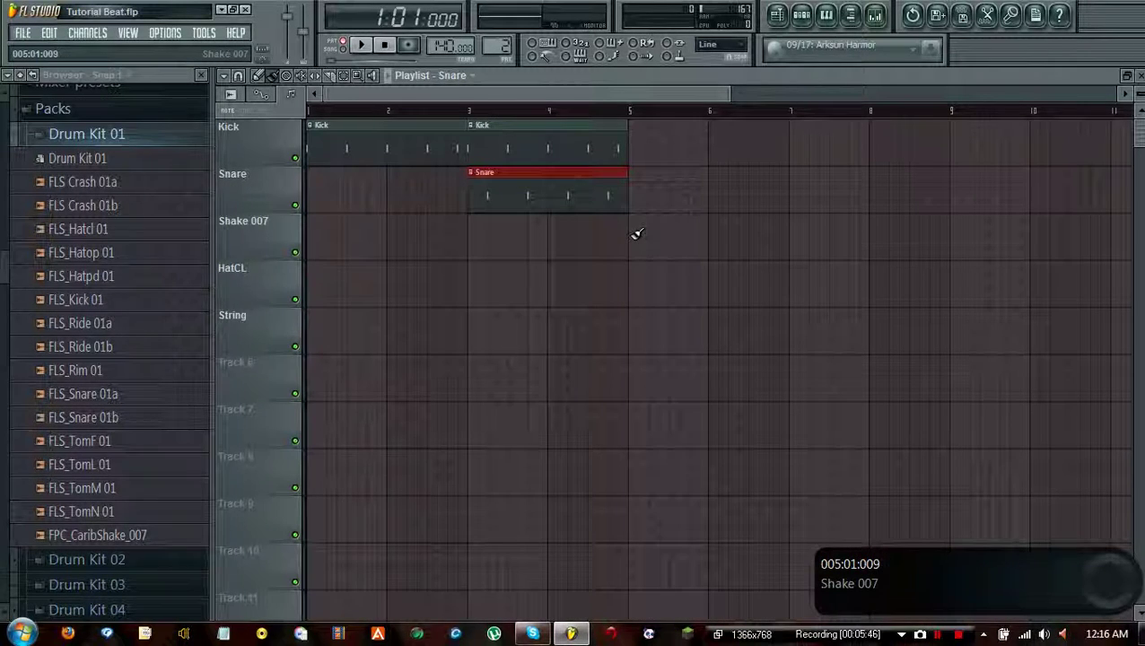
left_click(636, 197)
left_click(801, 196)
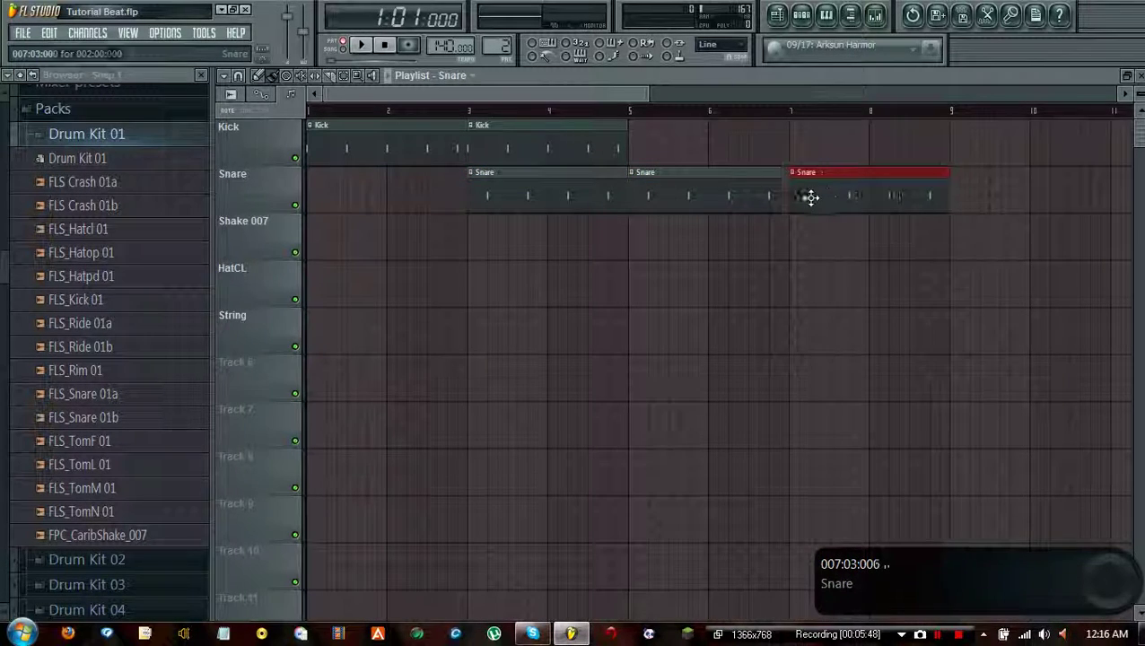
Add Kick clips to the Kick track at bars 5 and 7
left_click(621, 143)
left_click(632, 143)
left_click(793, 144)
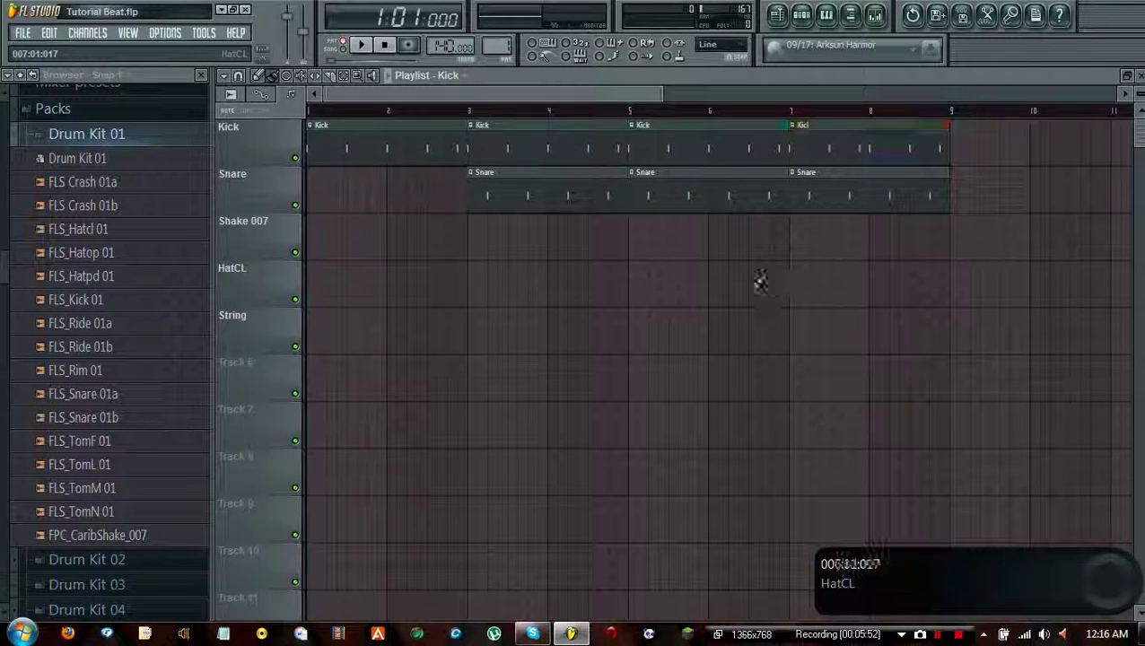
Place Shake 007 clips at bars 5 and 7, moving the bar 7 clip from the HatCL track onto the Shake 007 track
left_click(466, 76)
left_click(478, 139)
left_click(633, 235)
left_click(795, 278)
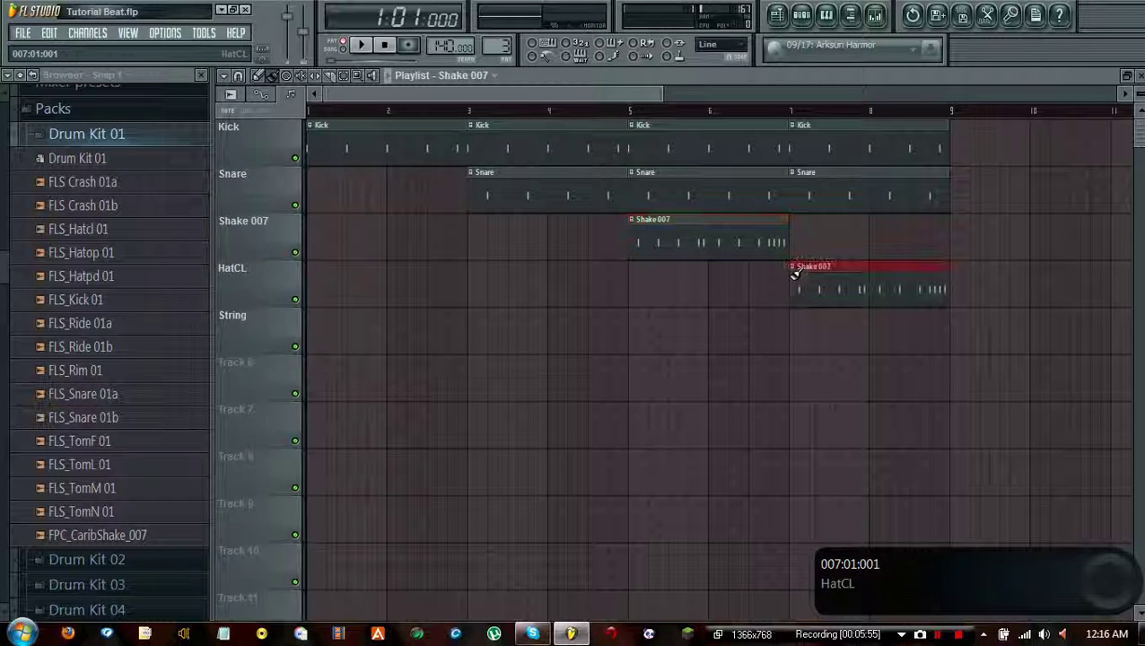
left_click(466, 76)
left_click(485, 155)
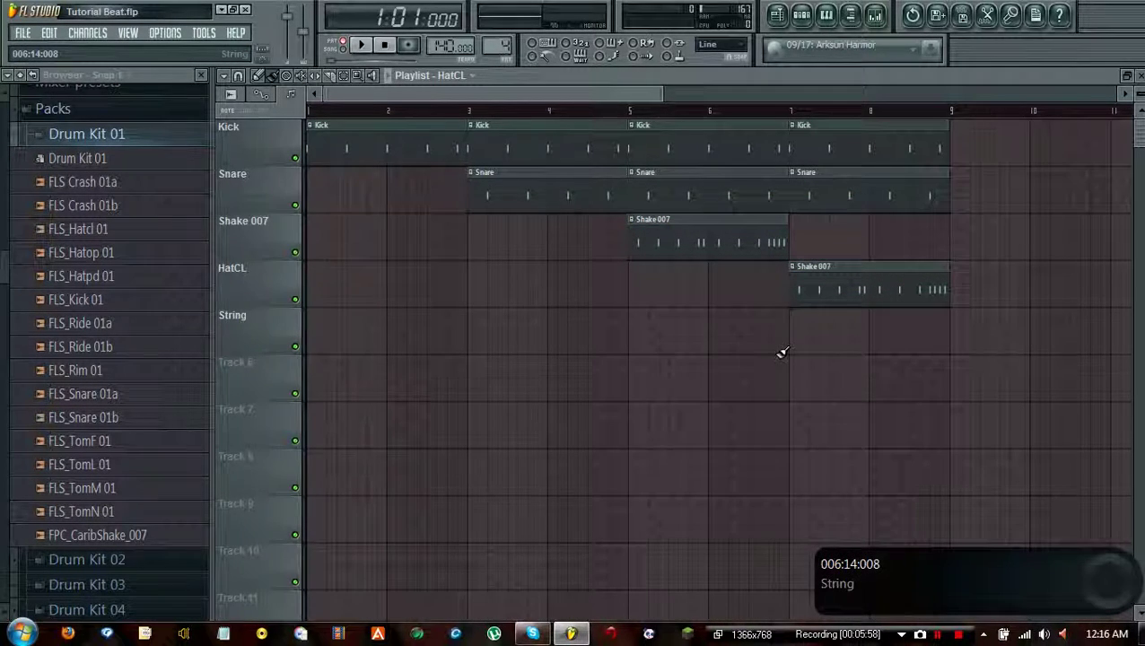
left_click_drag(825, 289, 813, 242)
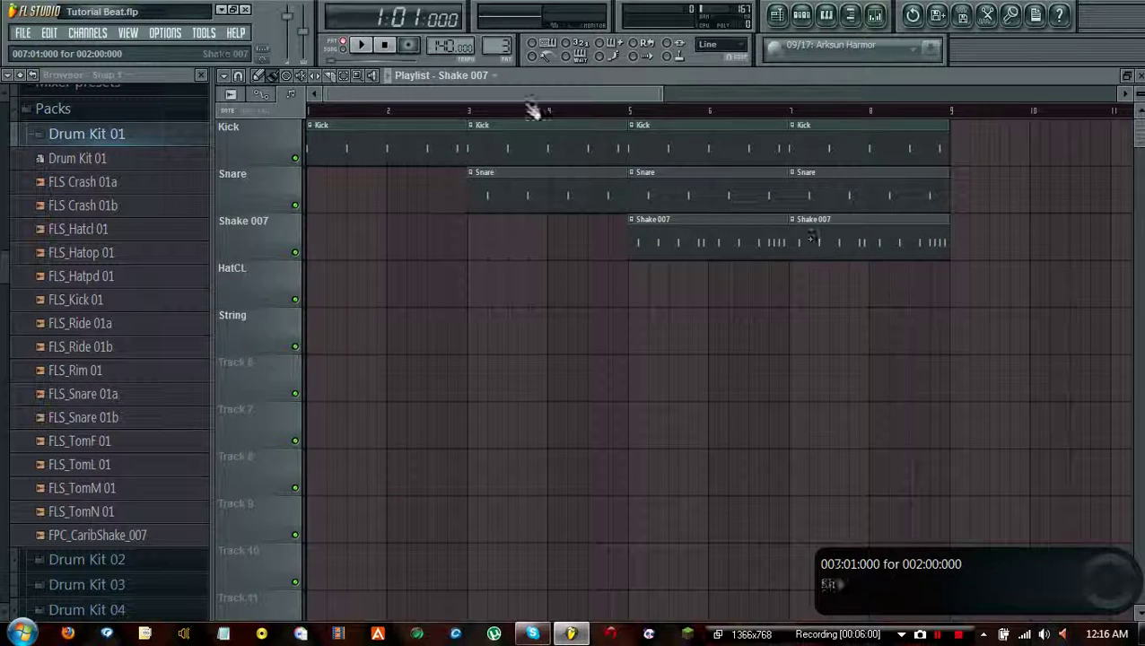
Place a HatCL clip on the HatCL track at bar 7
left_click(492, 75)
left_click(506, 153)
left_click(783, 276)
left_click_drag(535, 94, 568, 98)
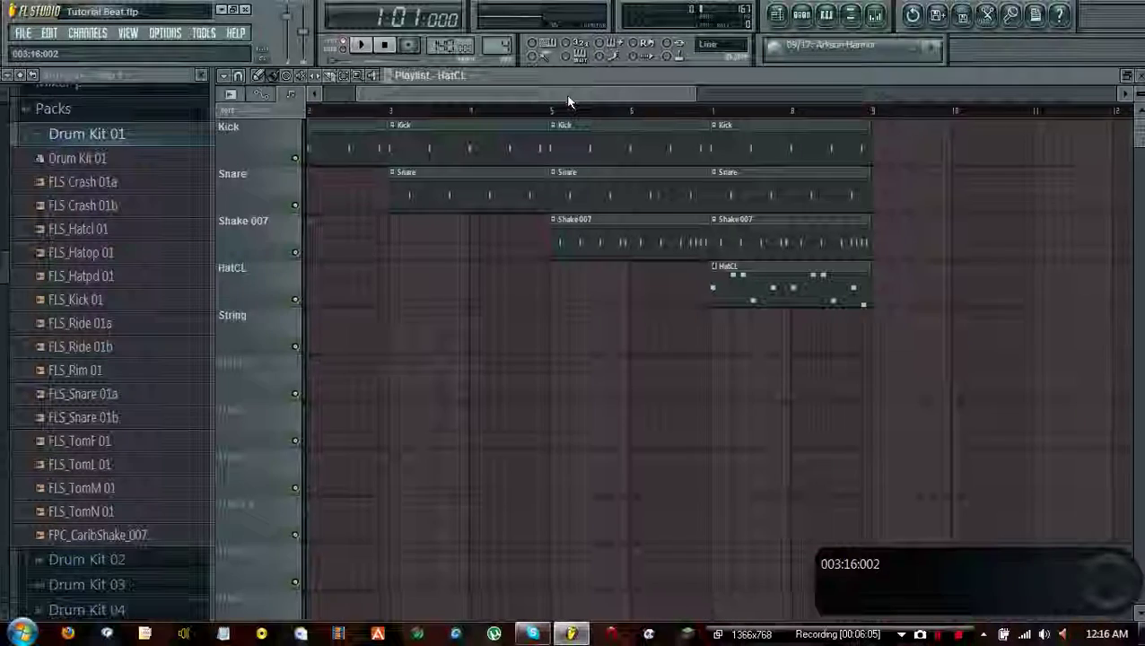
Add a second HatCL clip at bar 9 on the HatCL track
left_click(435, 199)
left_click(447, 156)
left_click(596, 238)
left_click(754, 287)
left_click(467, 77)
left_click(461, 155)
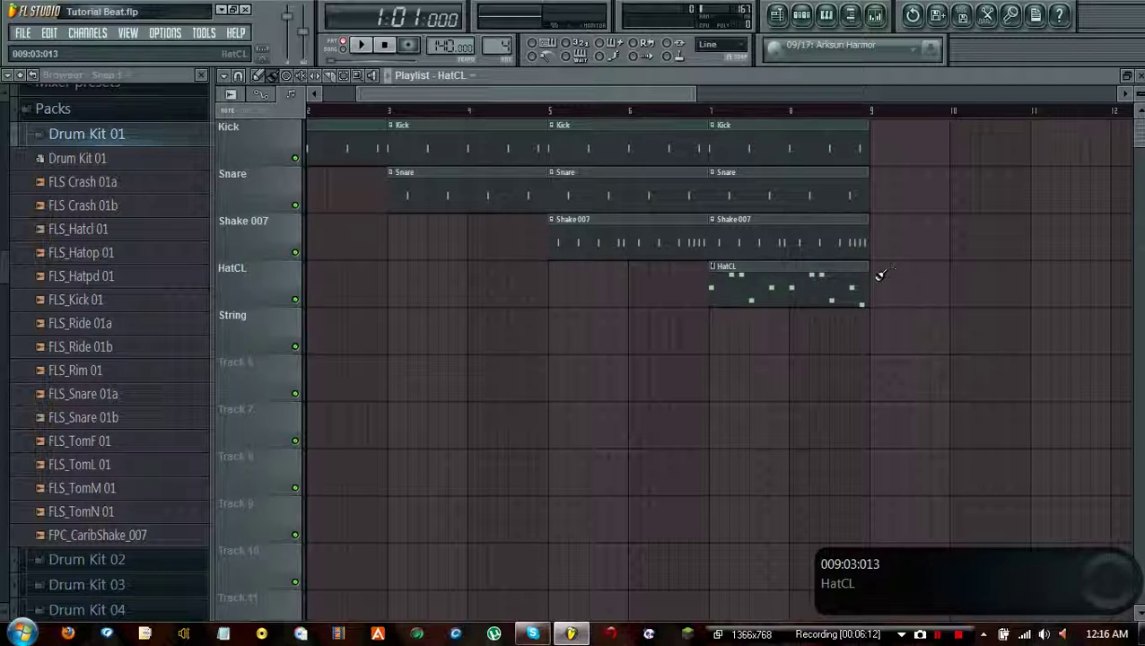
left_click(879, 274)
Add a Shake 007 clip at bar 9 on the Shake 007 track
left_click(867, 251)
left_click(869, 250)
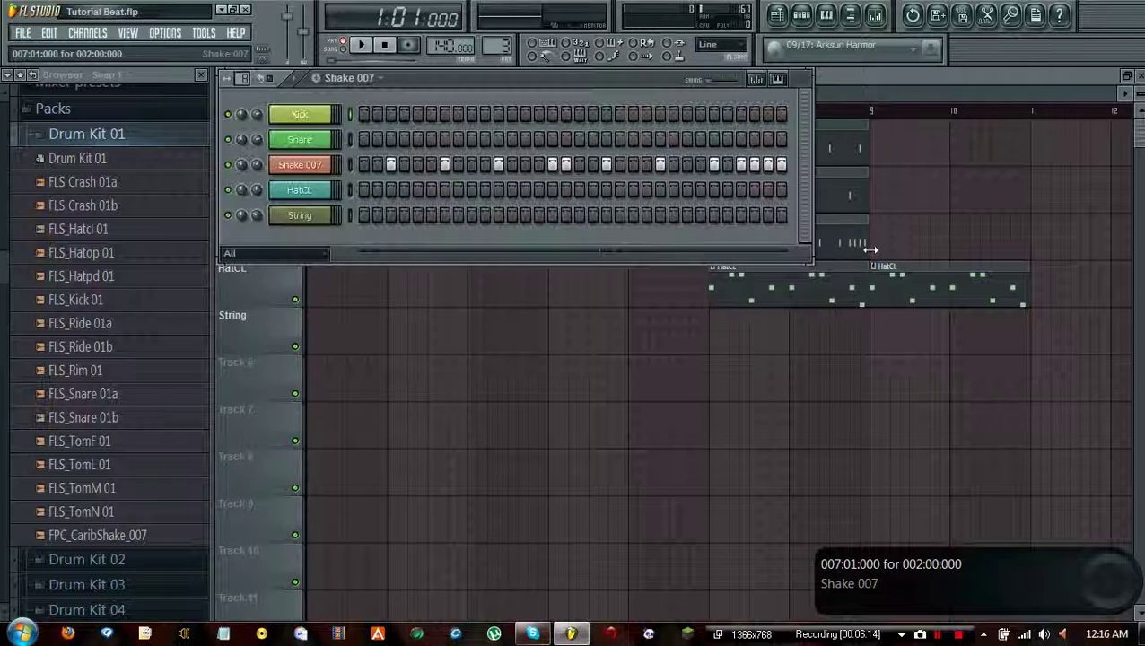
key("F6")
mouse_move(758, 240)
left_mouse_down()
mouse_move(812, 243)
mouse_move(752, 247)
left_mouse_up()
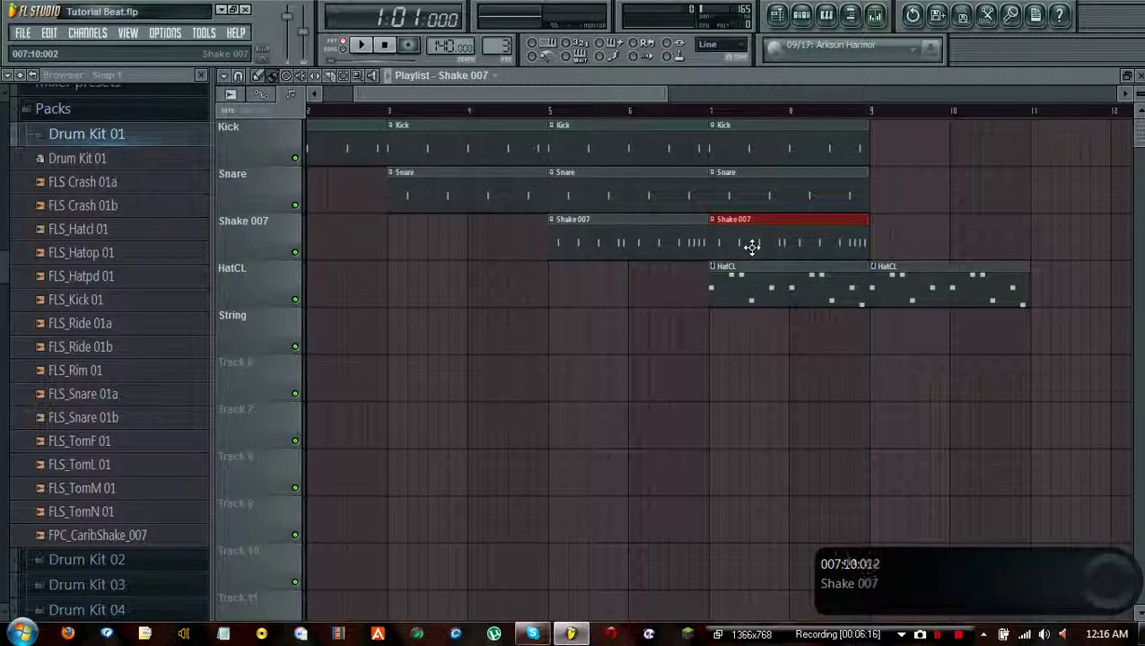
left_click(893, 240)
Add a Snare clip and a Kick clip at bar 9 on their own tracks
left_click(863, 180)
left_click(884, 179)
left_click(856, 152)
left_click(877, 145)
left_click_drag(889, 178, 878, 179)
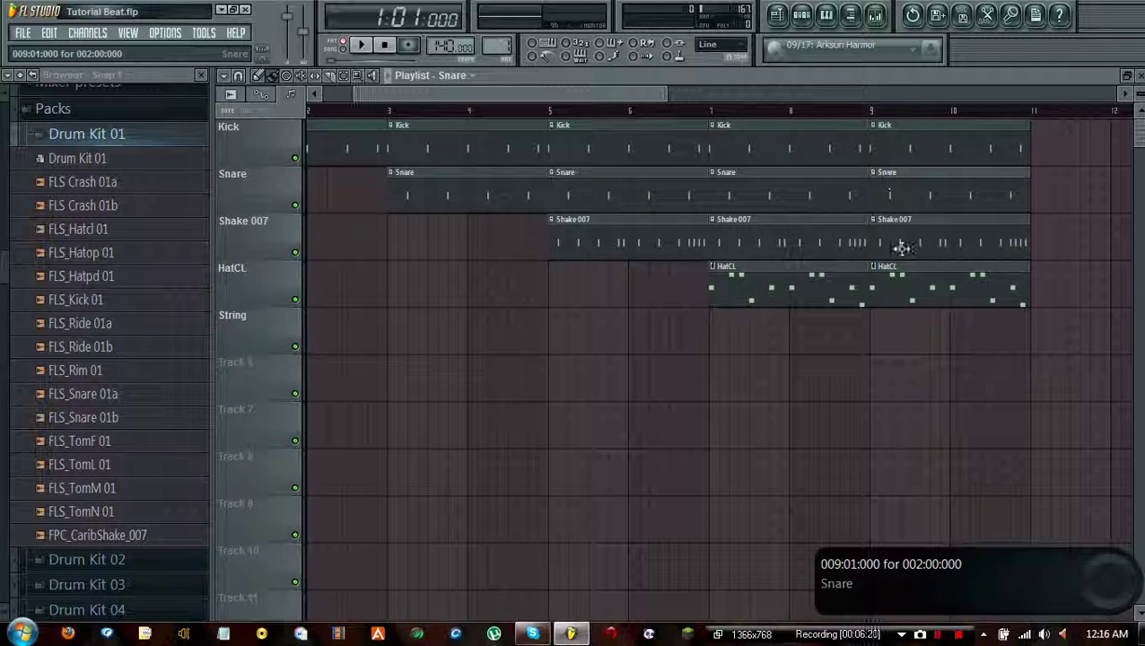
Place a String pattern clip on the String track at bar 9
left_click(459, 76)
left_click(460, 171)
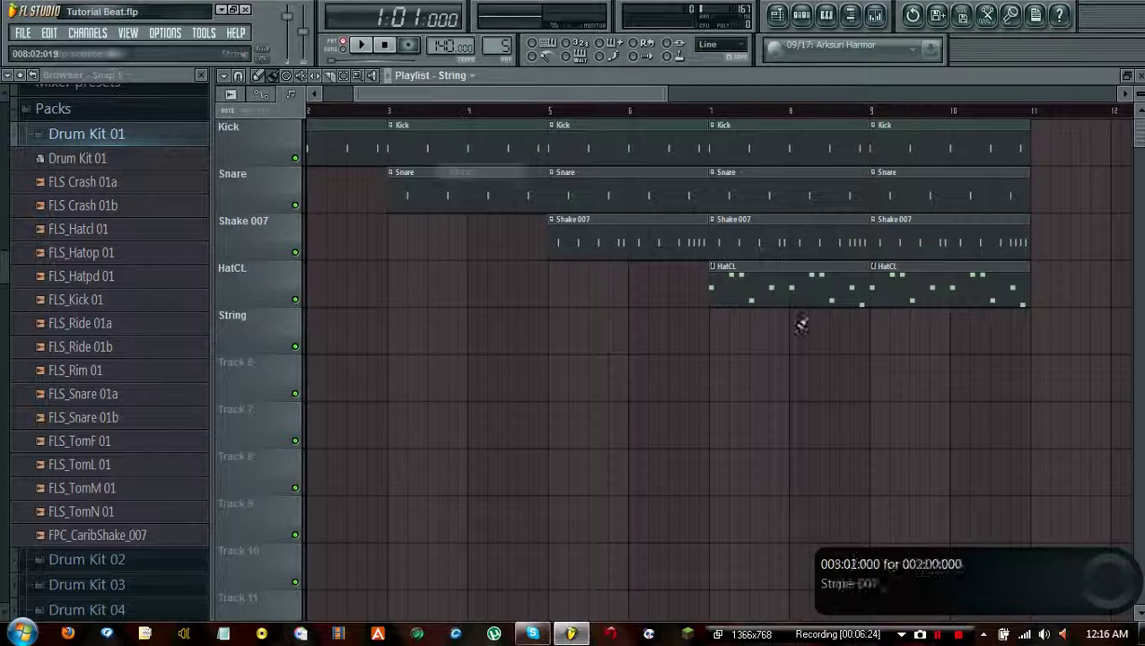
left_click(887, 330)
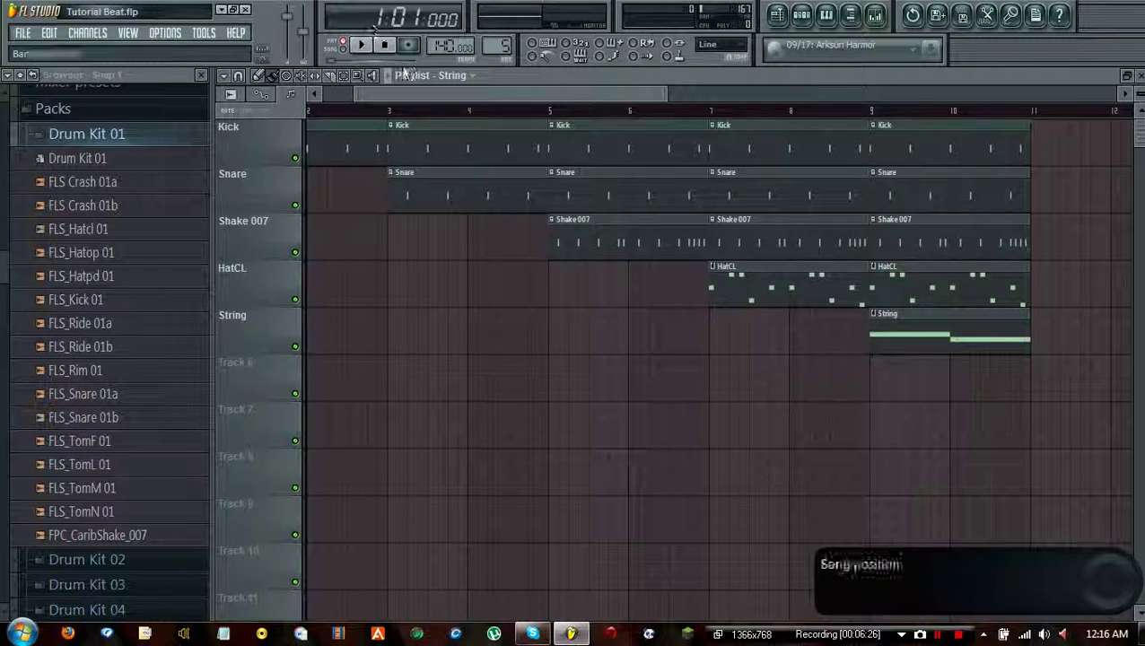
Play the full arrangement in song mode from bar 1 and stop playback
left_click_drag(429, 95, 397, 95)
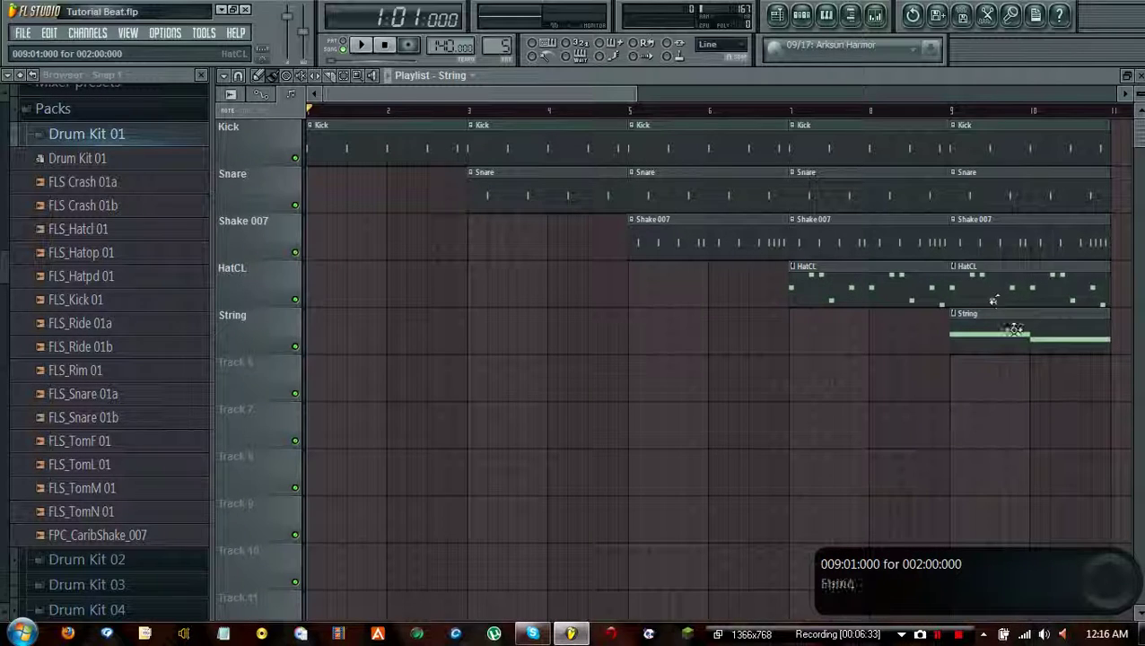
left_click(361, 45)
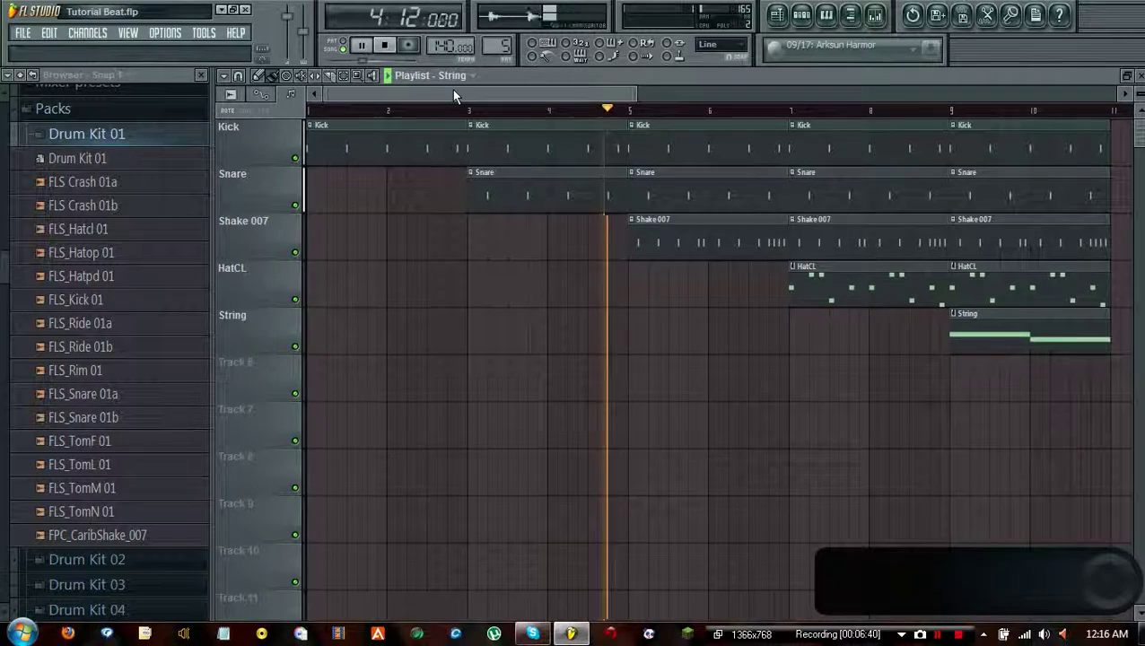
left_click_drag(468, 90, 536, 97)
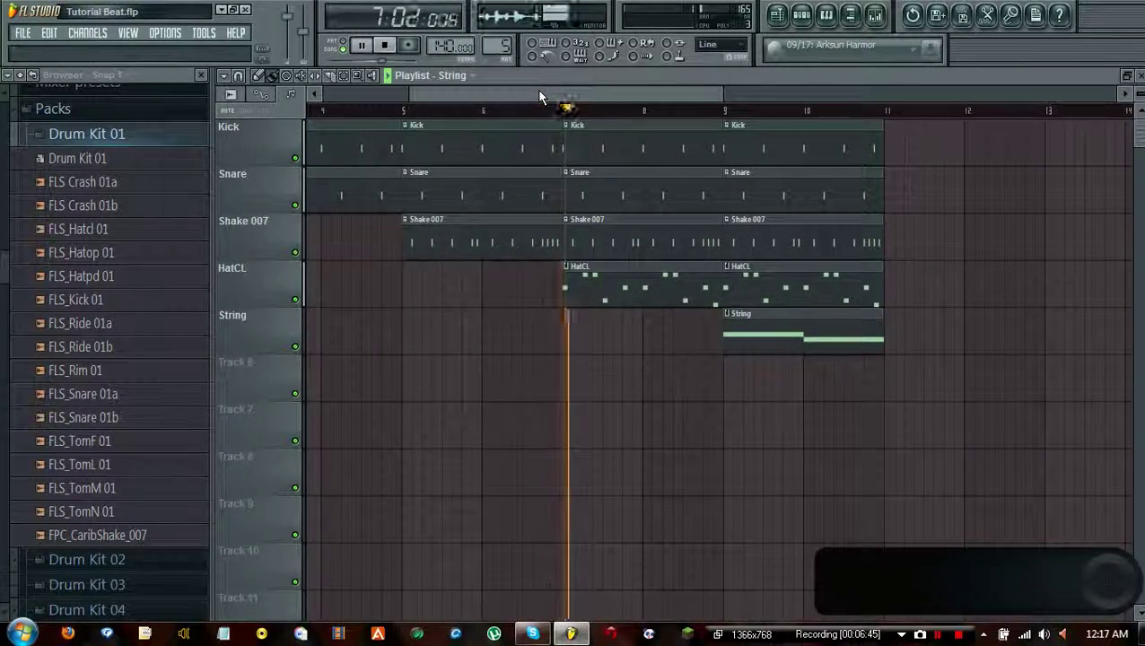
left_click_drag(538, 96, 422, 91)
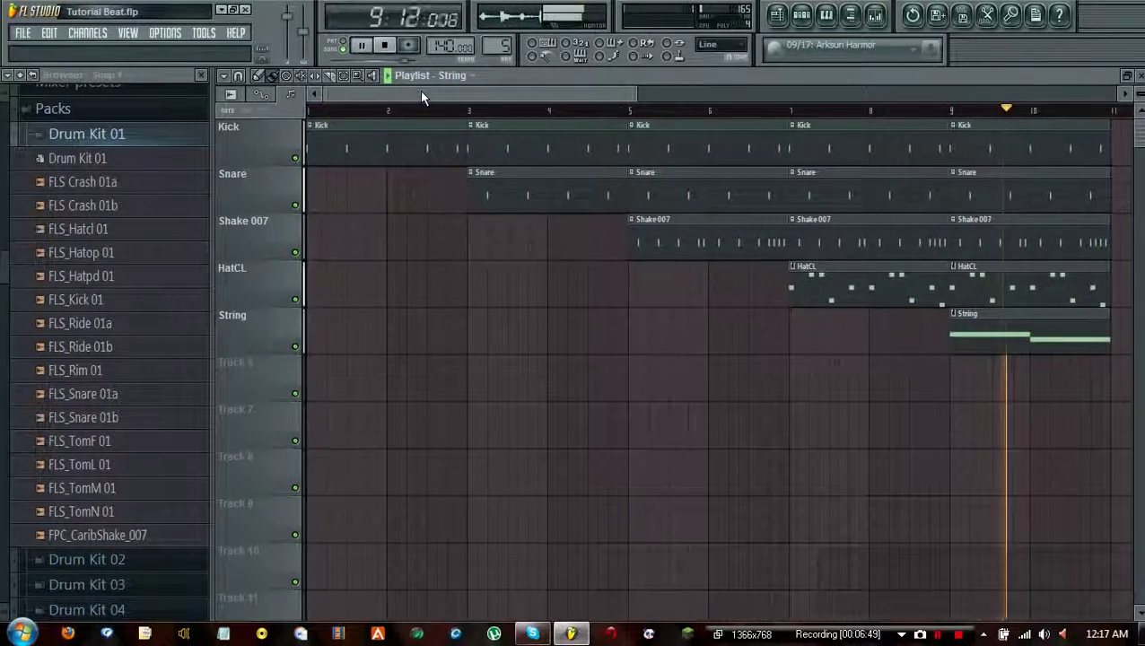
left_click(393, 46)
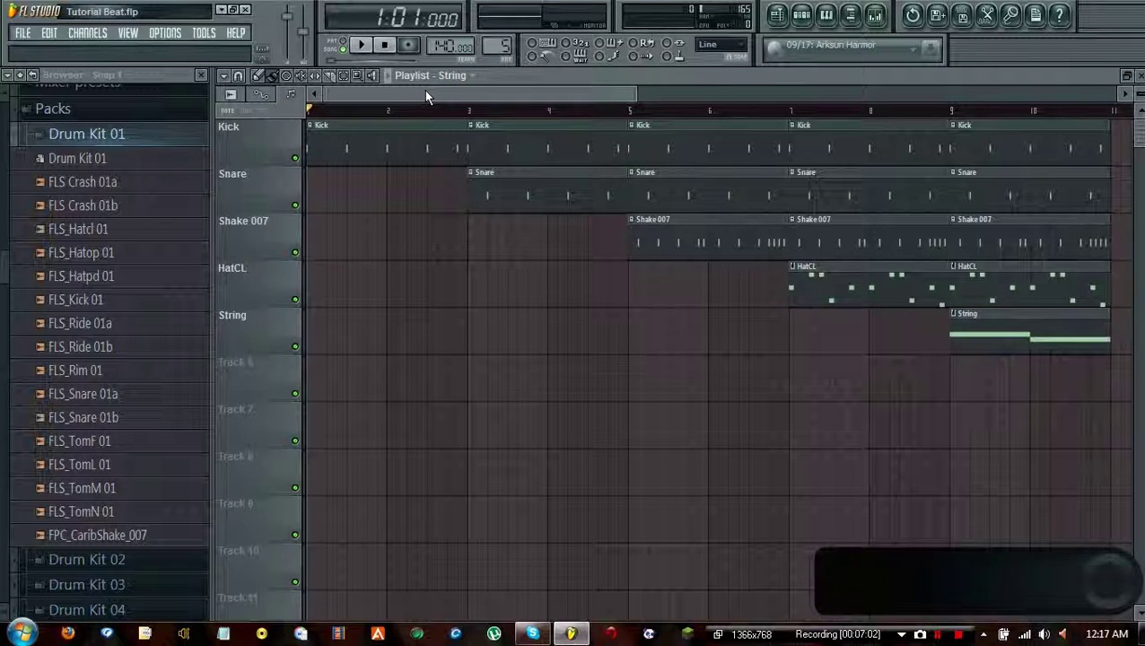
Inspect the MIXO_E2(L).ogg waveform in Edison on the Master mixer track, clear the trial selections, and close Edison and the mixer
mouse_move(424, 90)
left_mouse_down()
mouse_move(504, 86)
mouse_move(424, 90)
left_mouse_up()
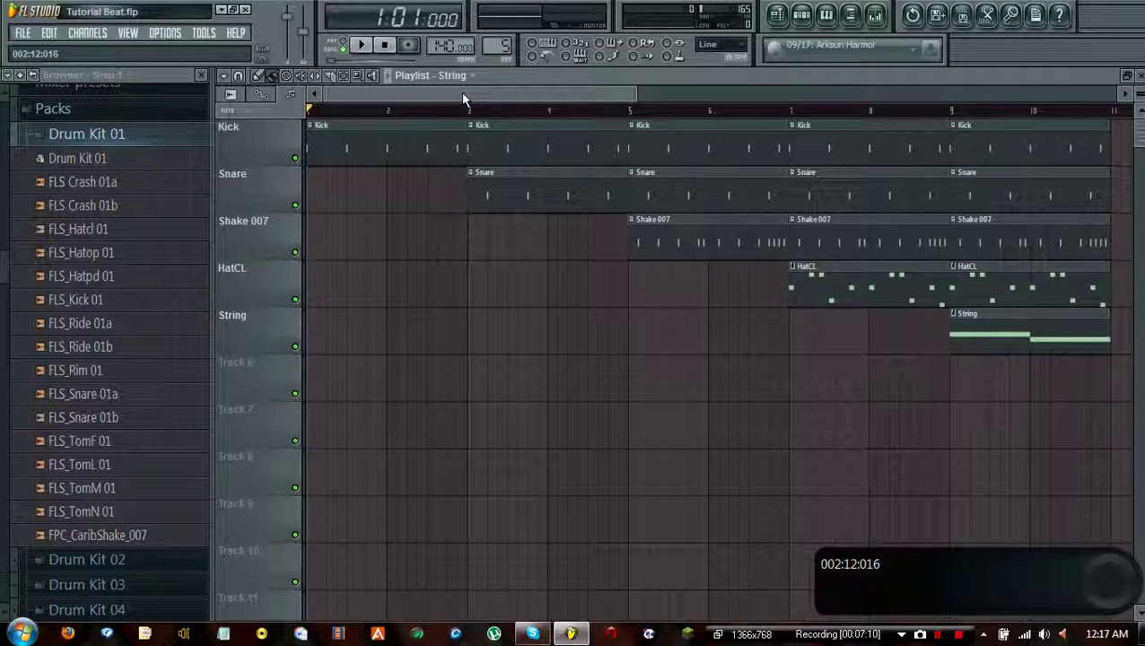
left_click(876, 14)
left_click(880, 221)
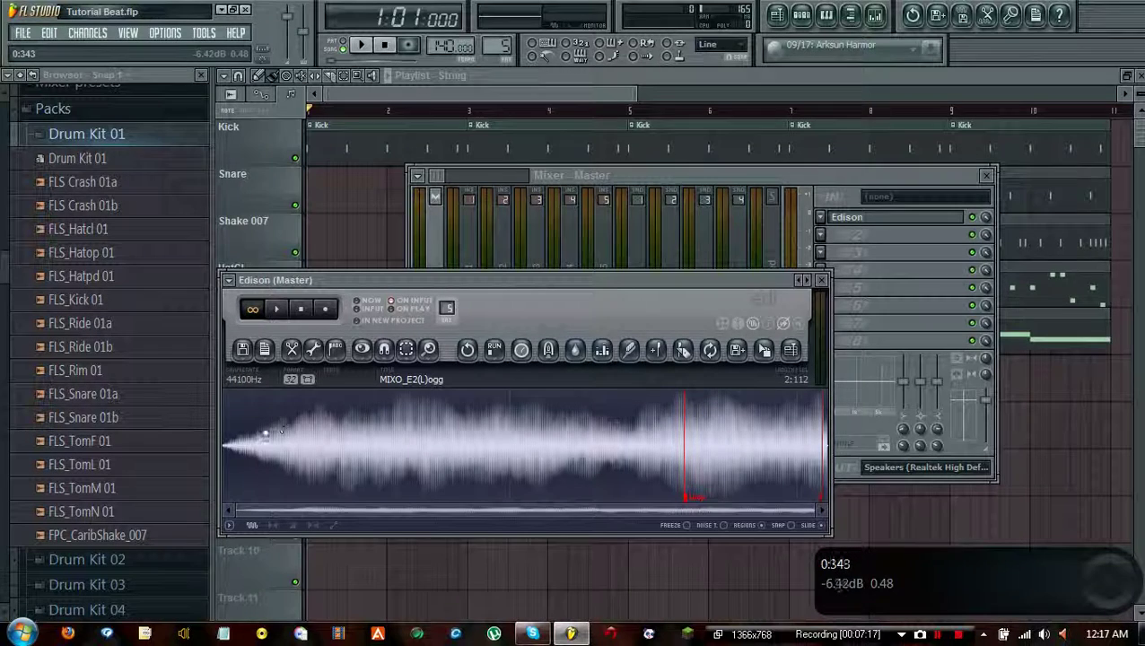
left_click_drag(229, 423, 632, 422)
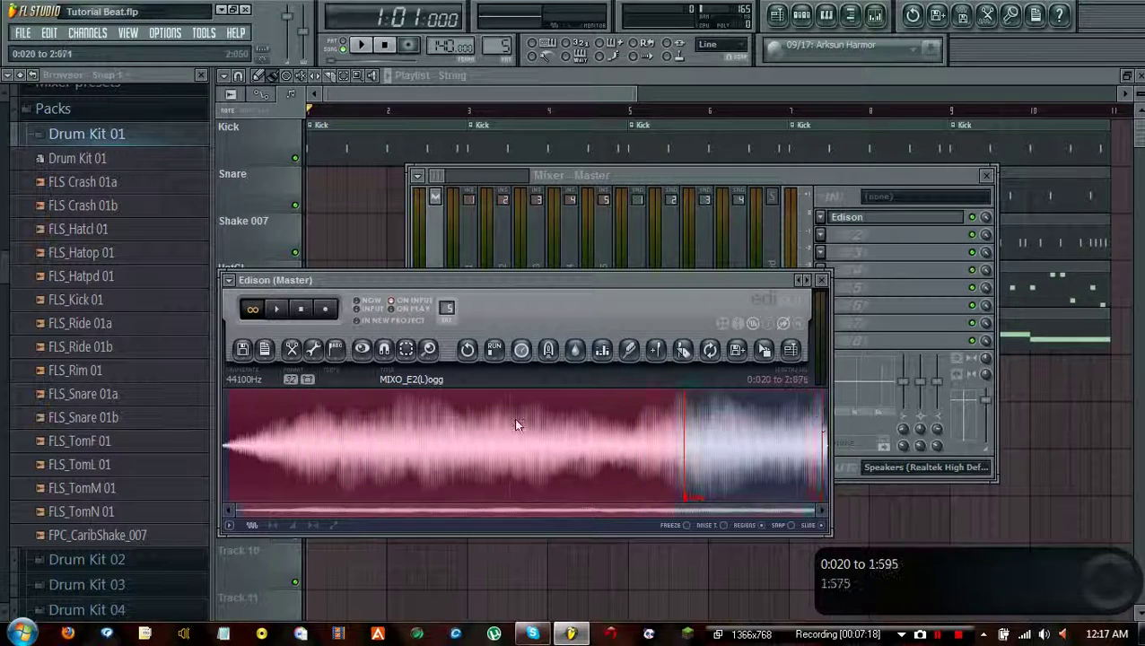
left_click(244, 421)
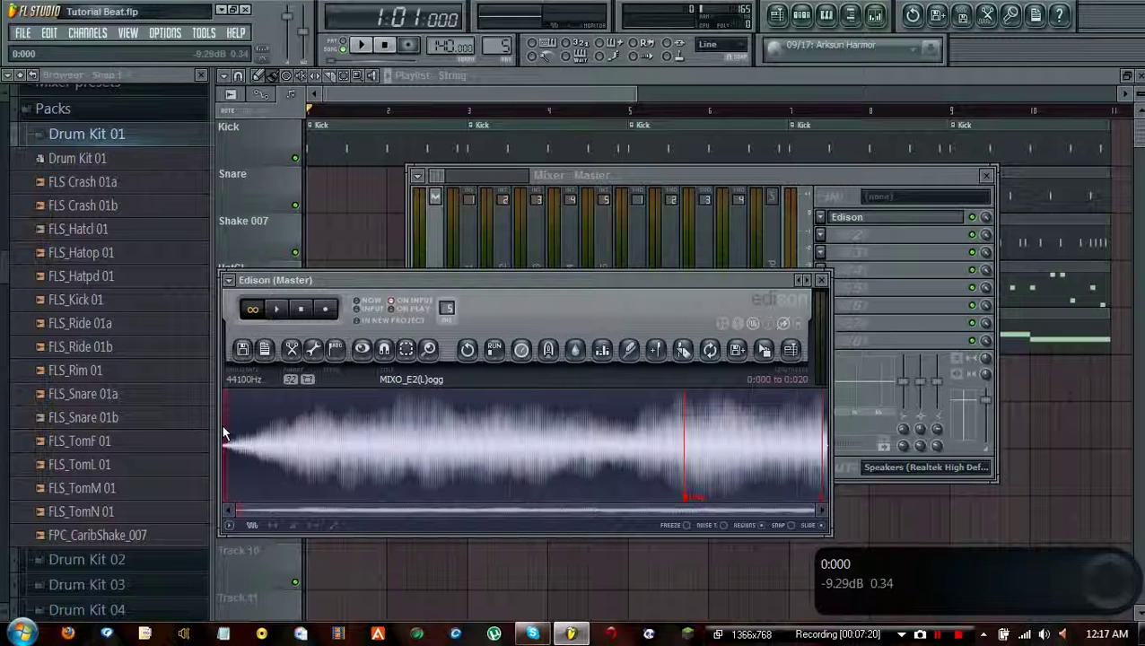
left_click(231, 424)
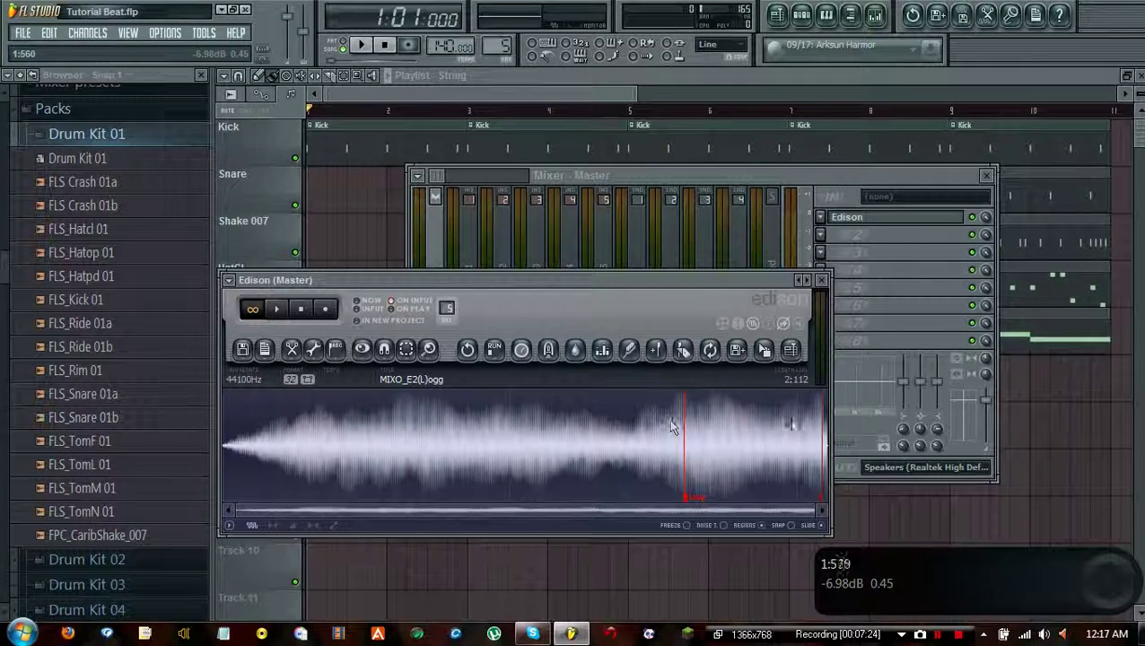
left_click(823, 281)
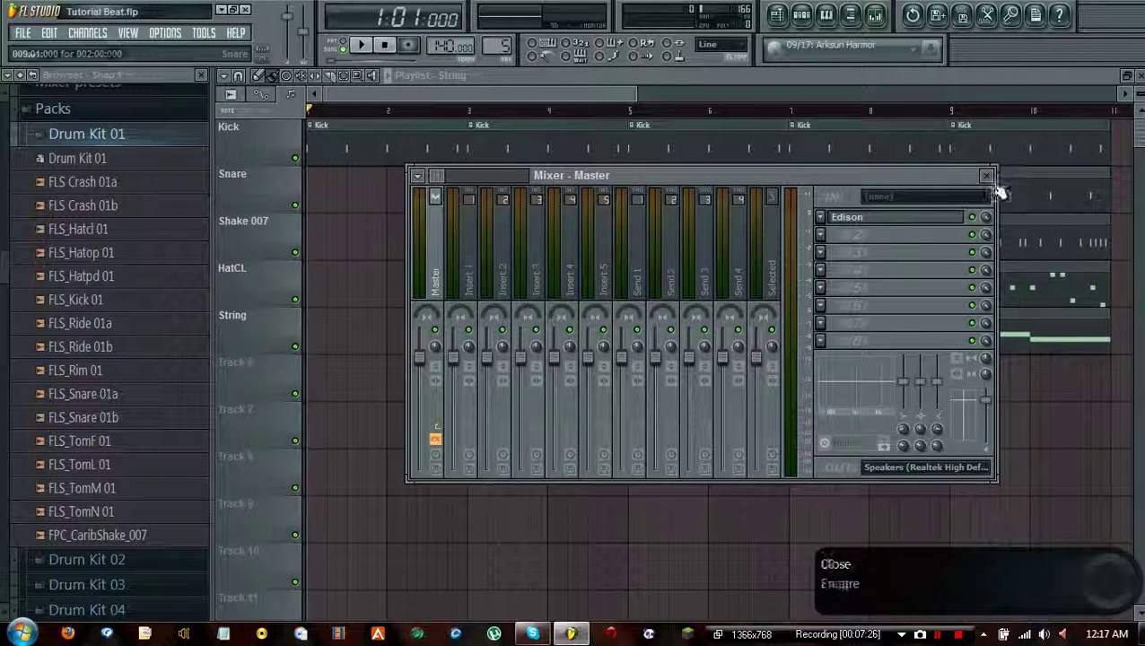
left_click(986, 175)
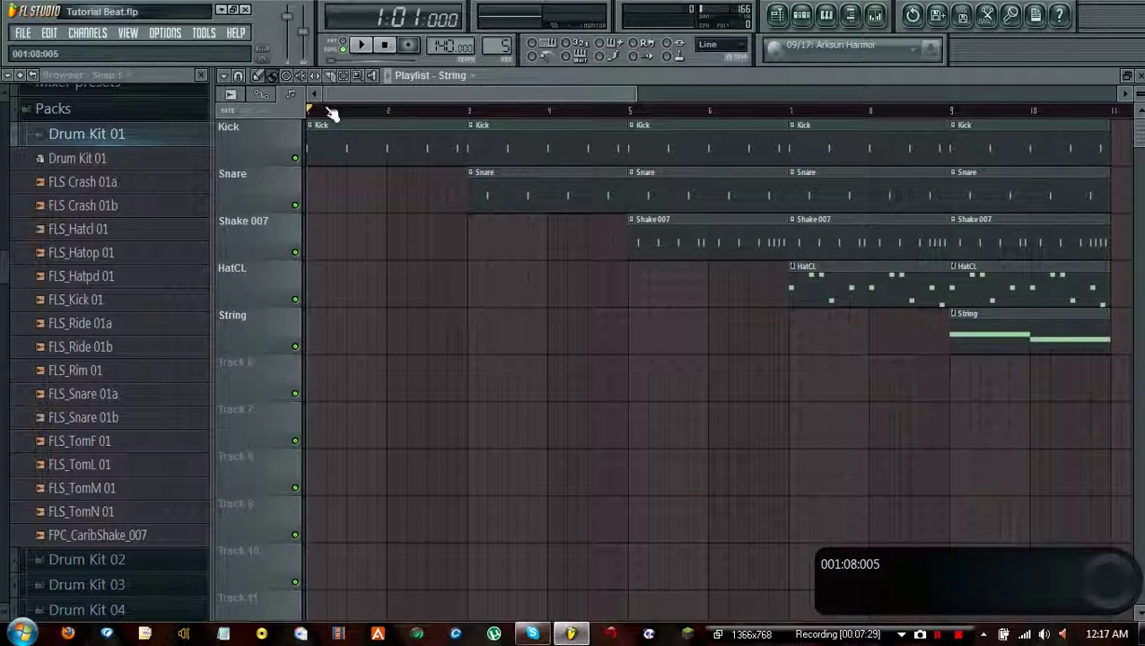
Place a song loop time marker at bar 9 of the Playlist
left_click(230, 76)
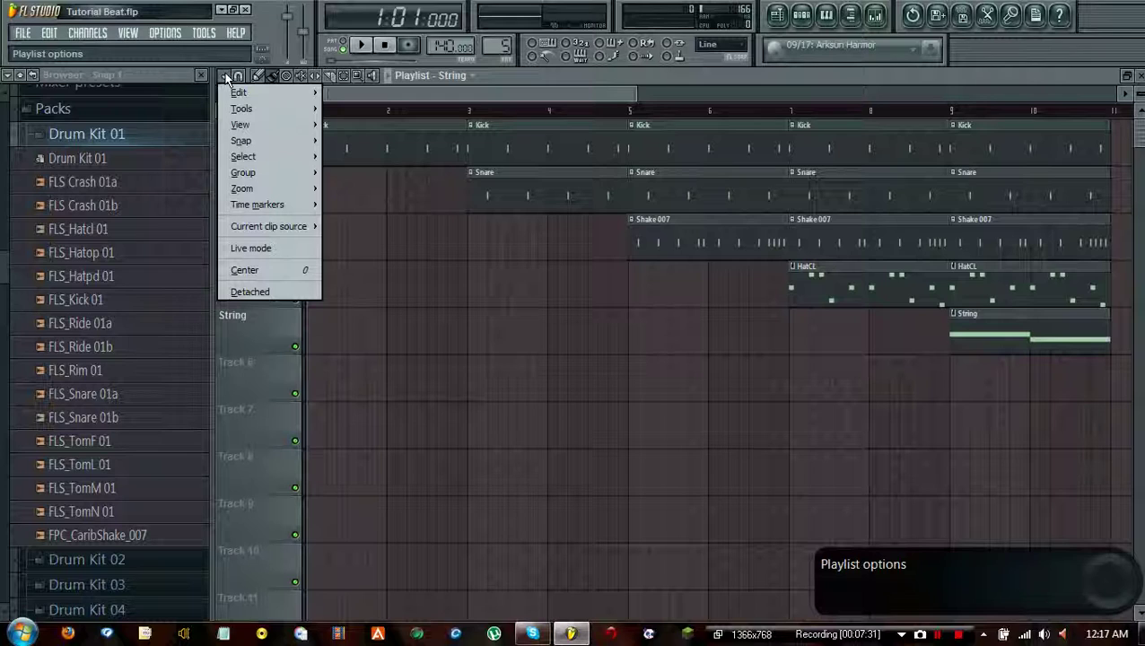
mouse_move(305, 205)
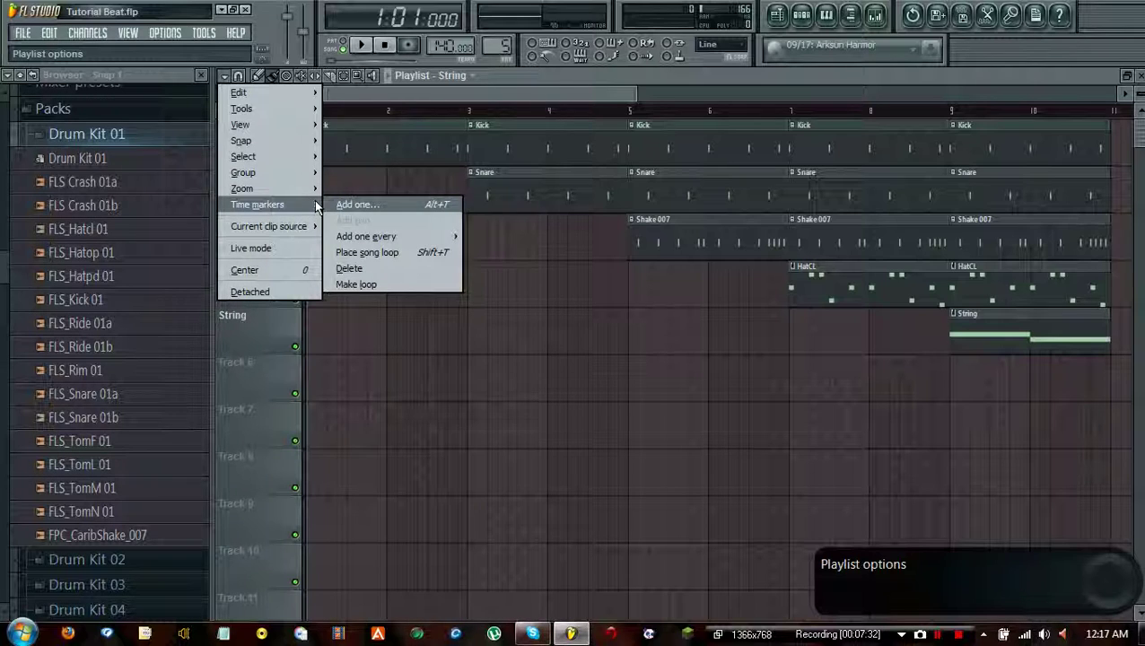
left_click(374, 256)
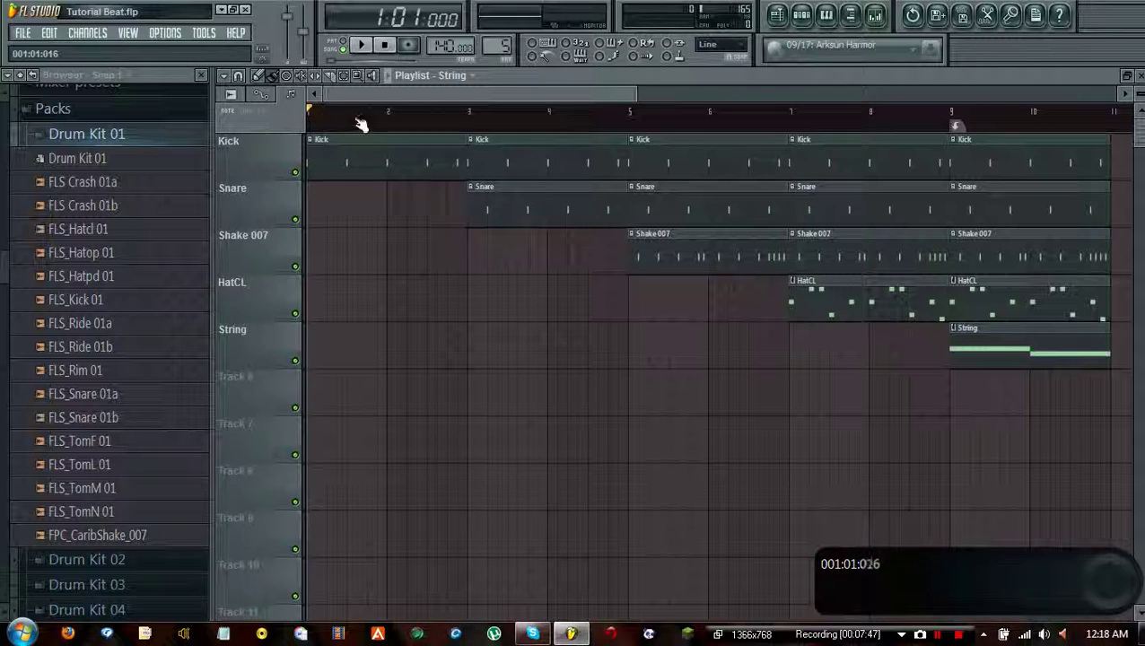
Play the arrangement from bar 7 past the song loop marker at bar 9 and stop playback
mouse_move(529, 108)
left_mouse_down()
mouse_move(640, 112)
mouse_move(485, 112)
mouse_move(669, 111)
left_mouse_up()
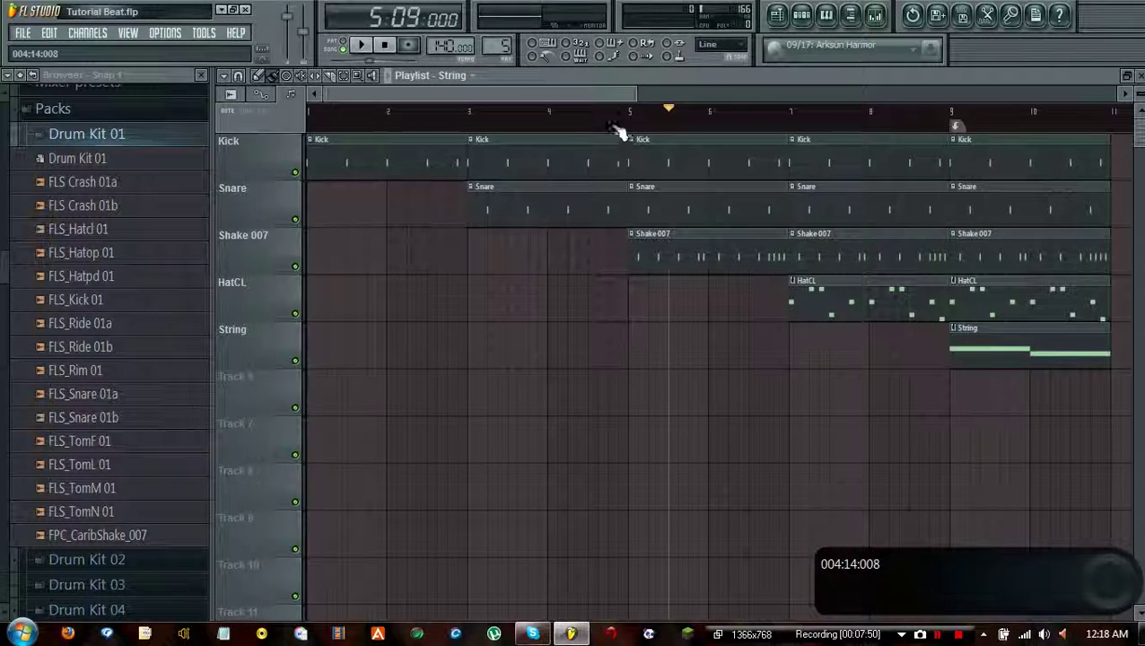
scroll(618, 126, "down", 2)
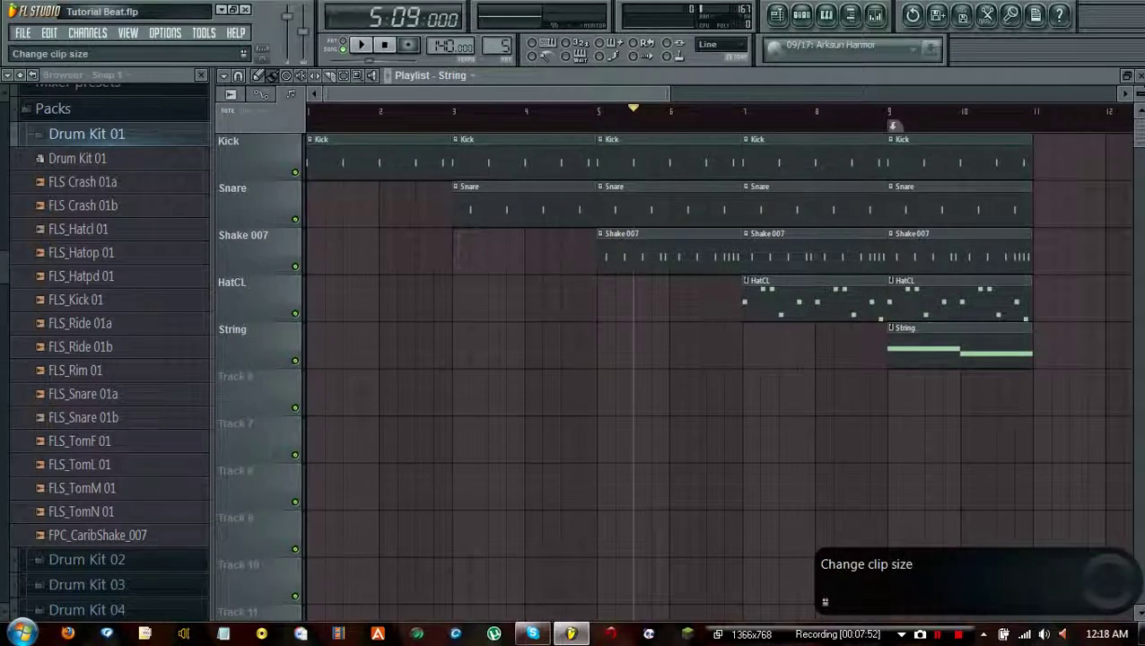
scroll(893, 126, "down", 2)
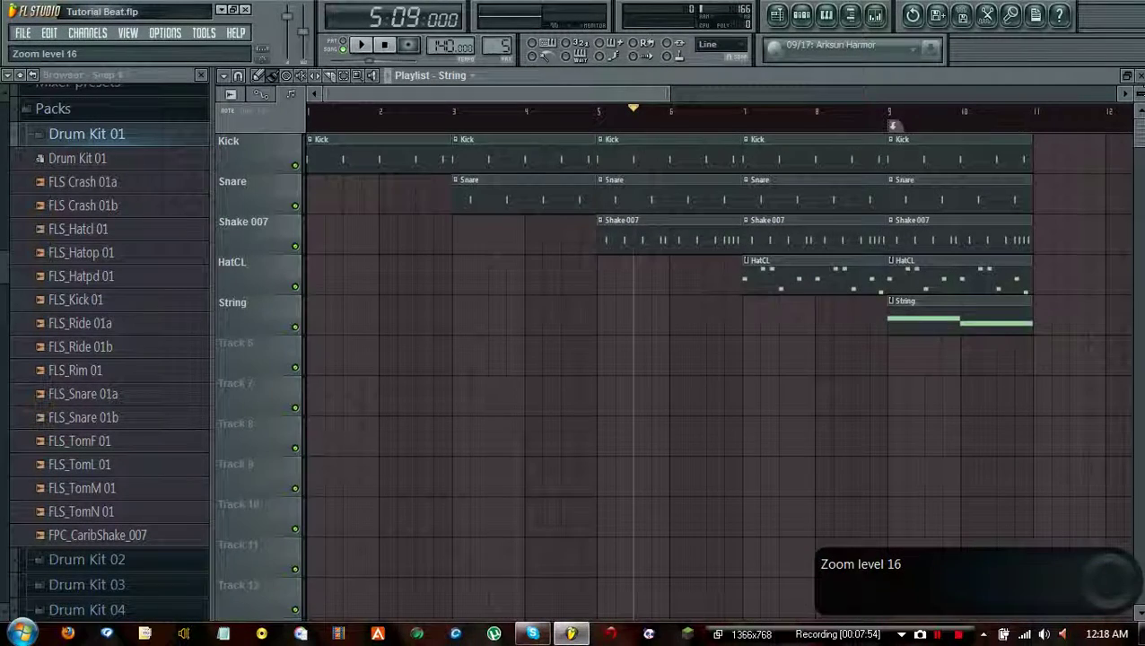
scroll(892, 125, "up", 1)
scroll(529, 106, "up", 1)
scroll(523, 103, "down", 1)
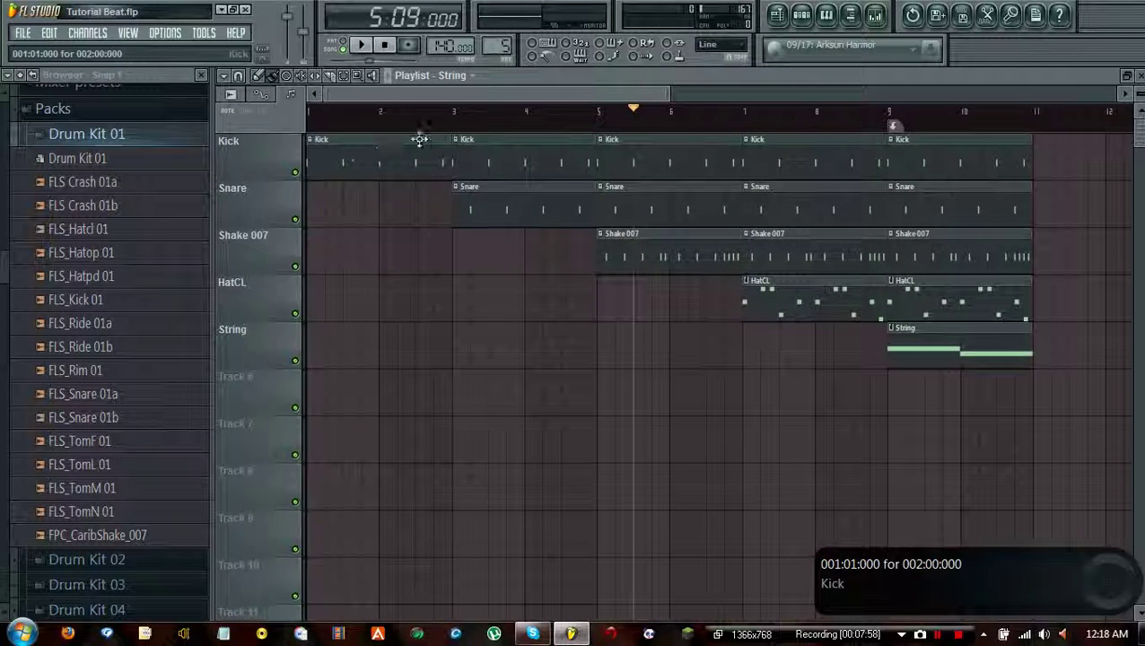
left_click(743, 126)
key("space")
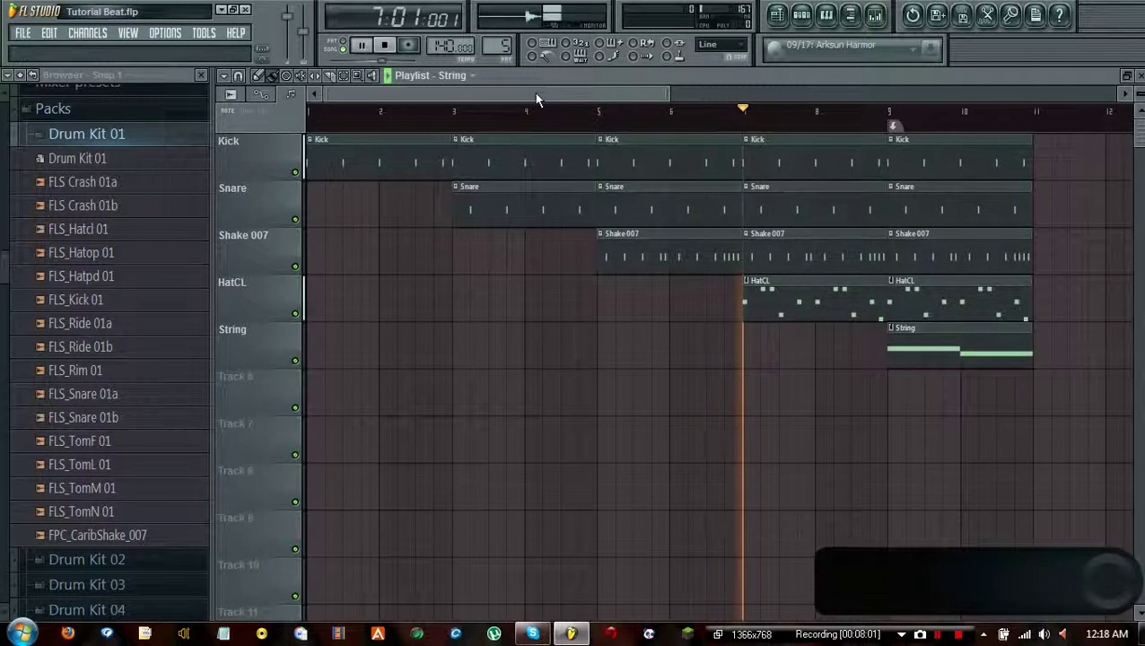
left_click_drag(571, 97, 628, 96)
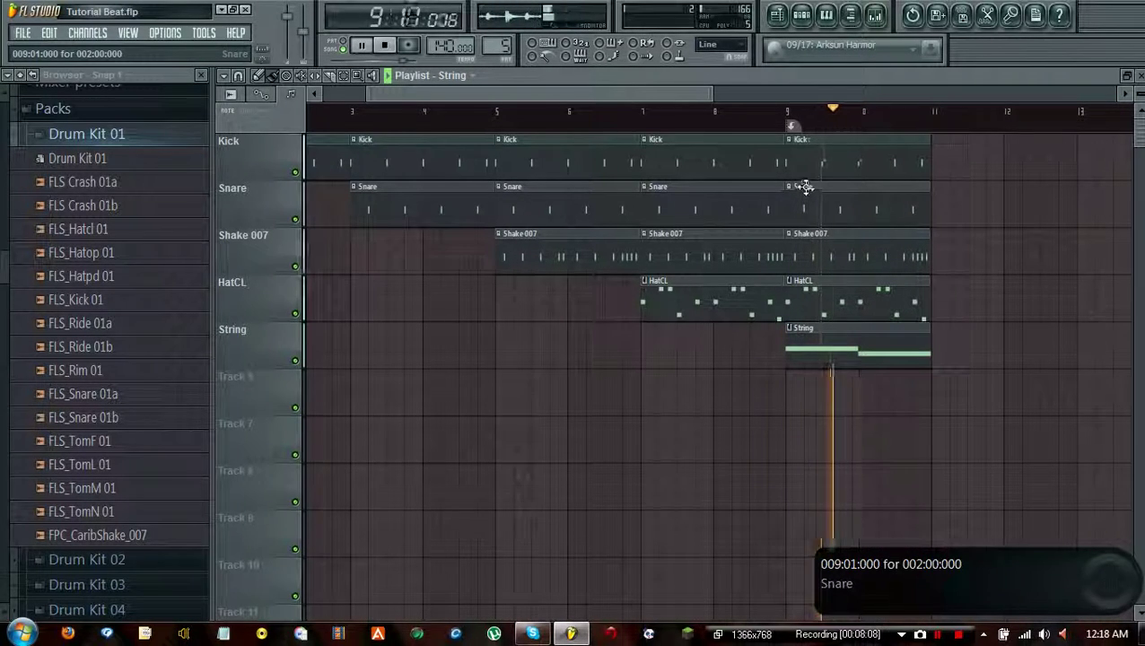
left_click(400, 46)
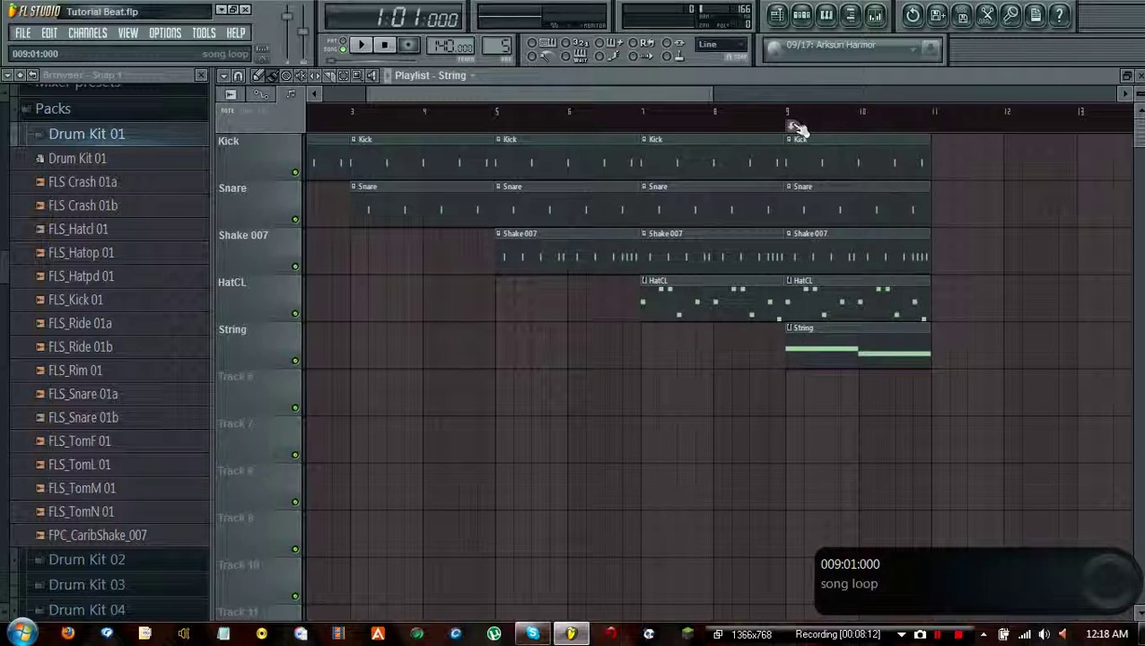
right_click(791, 125)
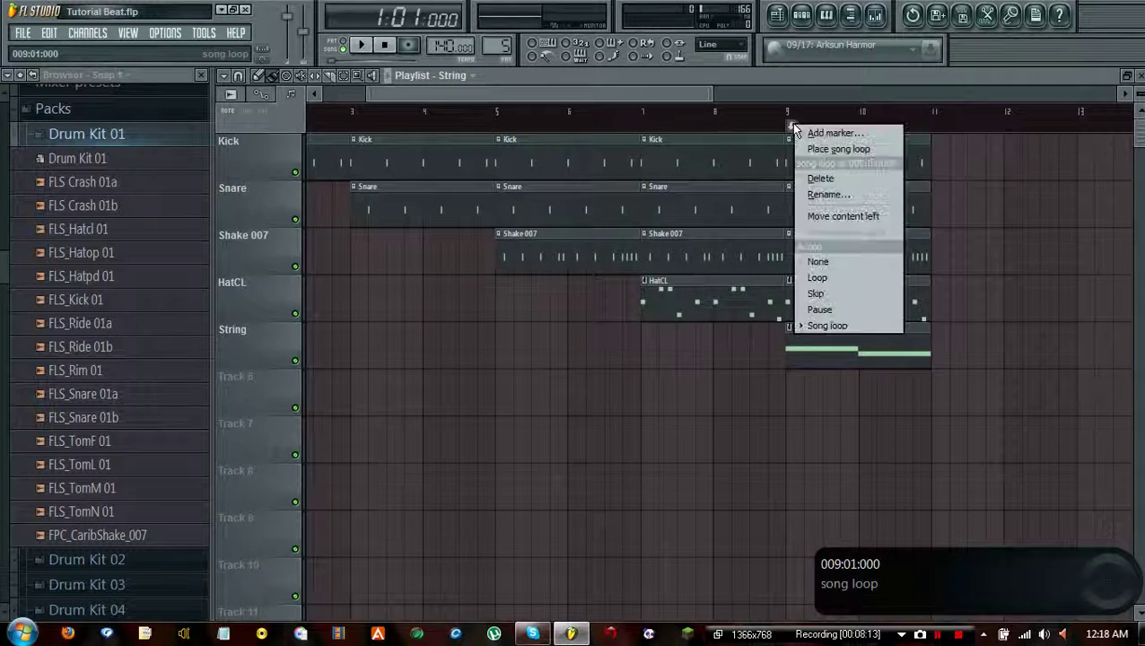
left_click(826, 194)
left_click(899, 112)
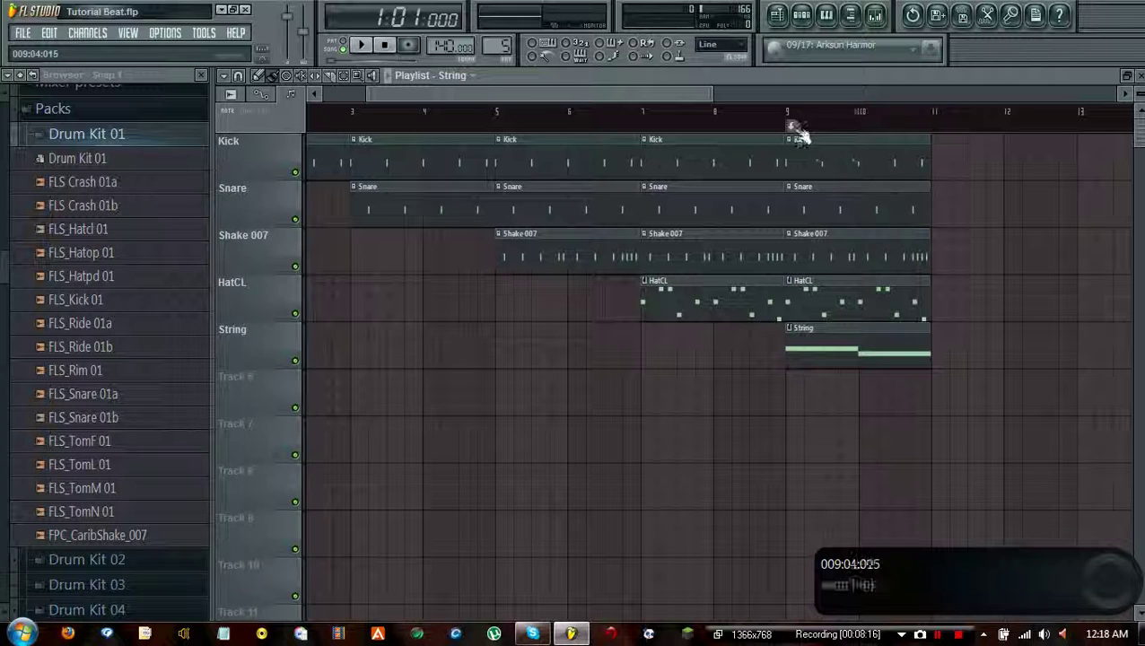
Set the bar 9 marker's action to Pause and test it by playing from bar 7, stopping playback at the end
right_click(794, 131)
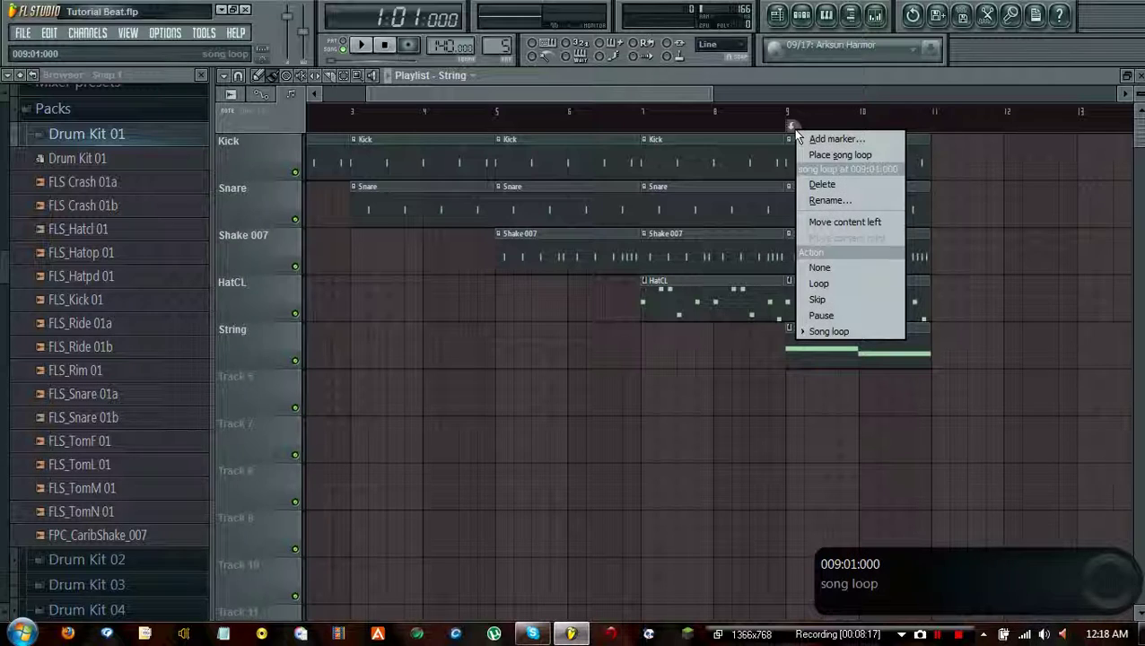
left_click(834, 314)
left_click(643, 113)
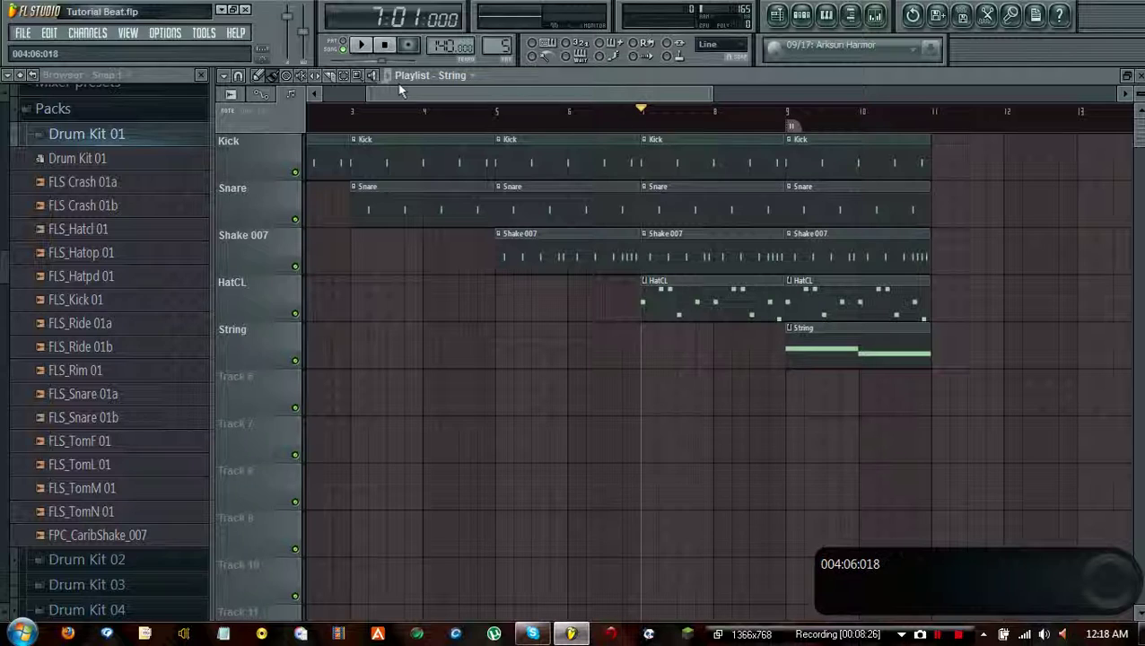
key("space")
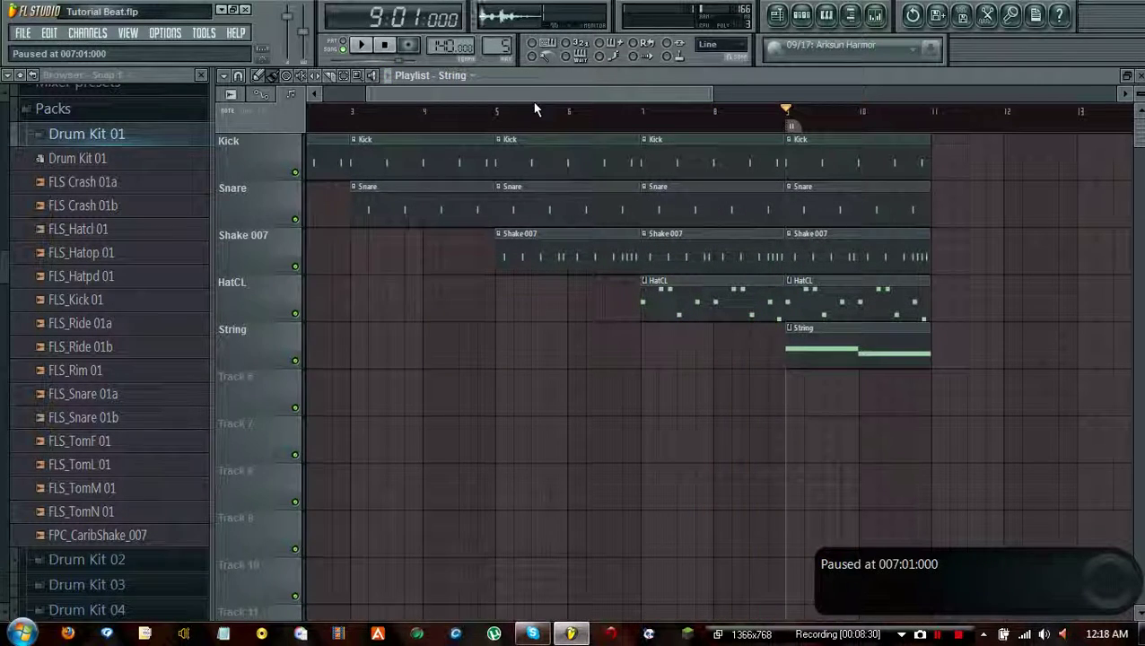
left_click(385, 46)
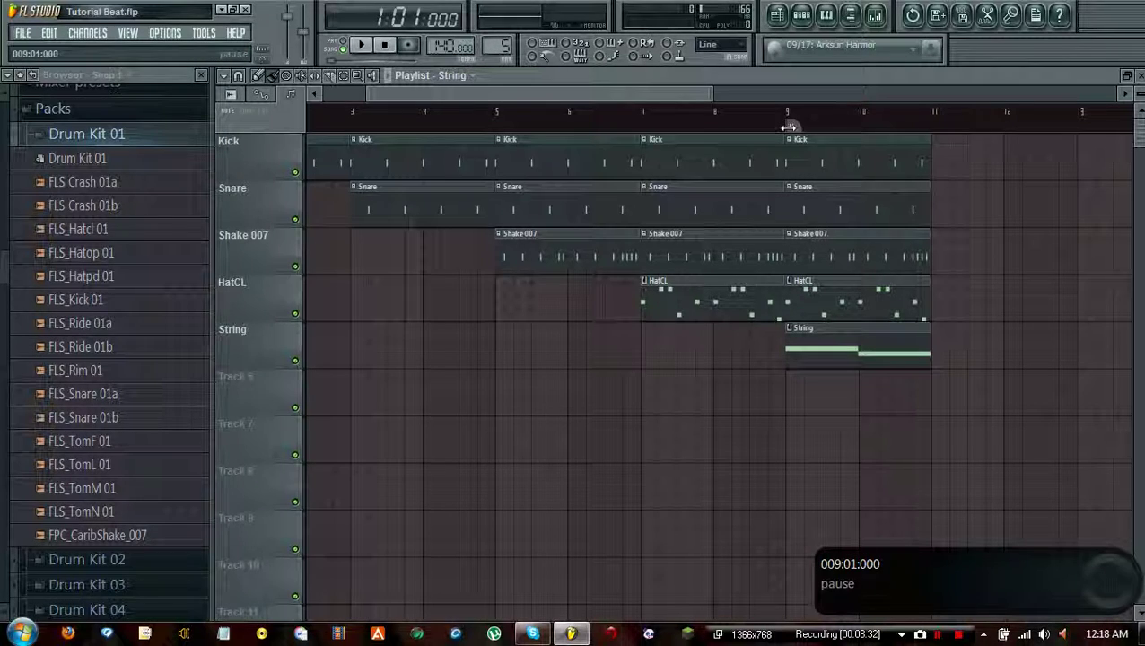
Delete the pause marker at bar 9
right_click(788, 126)
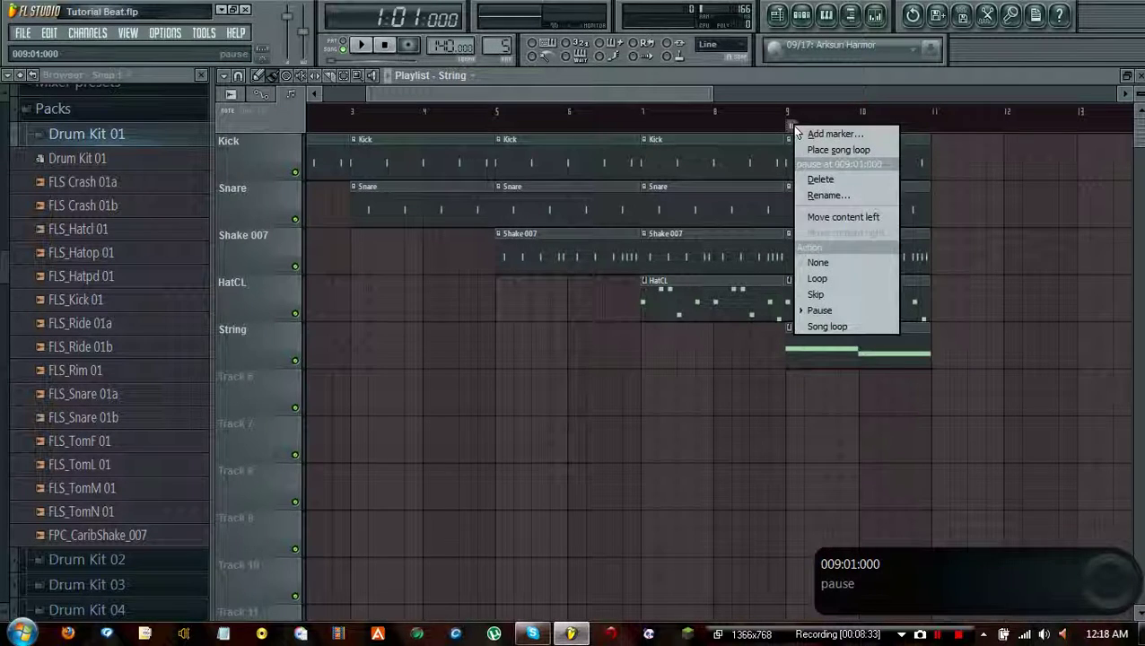
left_click(827, 178)
left_click_drag(511, 97, 412, 95)
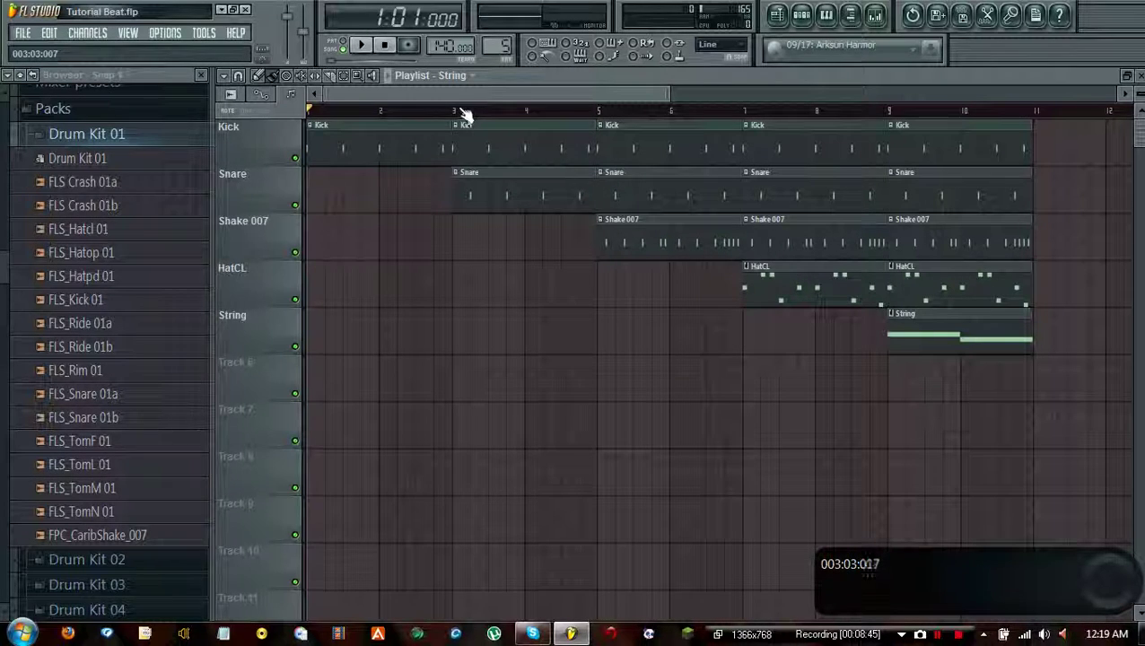
Try a time selection from bar 3 to just past bar 11 and clear it
left_click_drag(455, 115, 1051, 114)
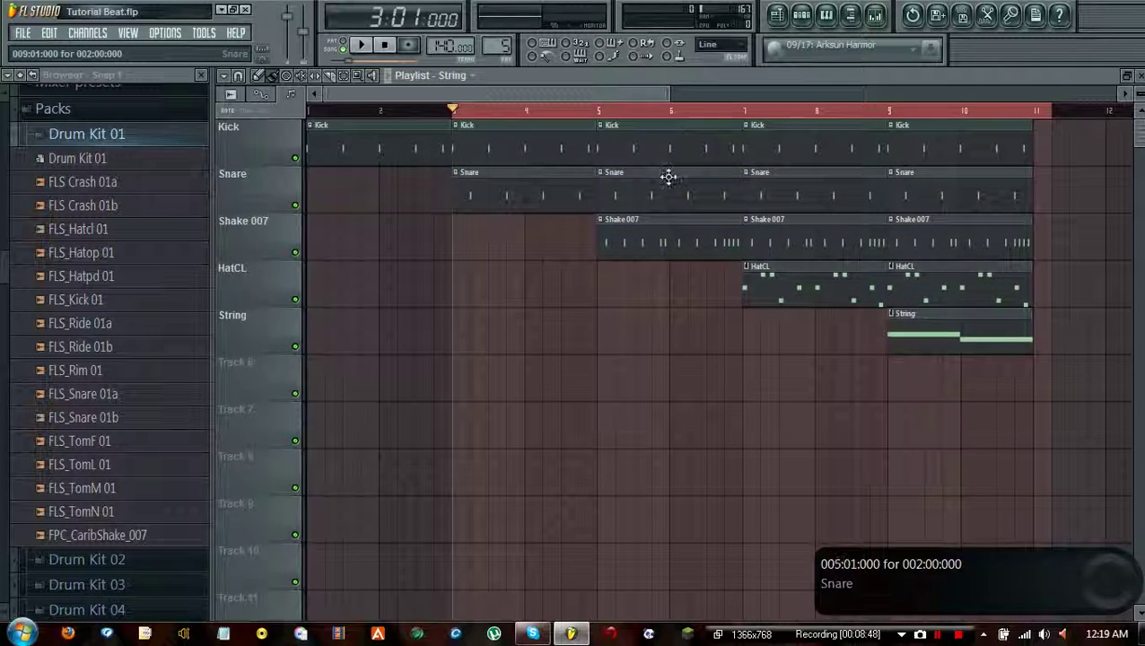
mouse_move(1052, 115)
left_mouse_down()
mouse_move(956, 112)
mouse_move(1048, 120)
left_mouse_up()
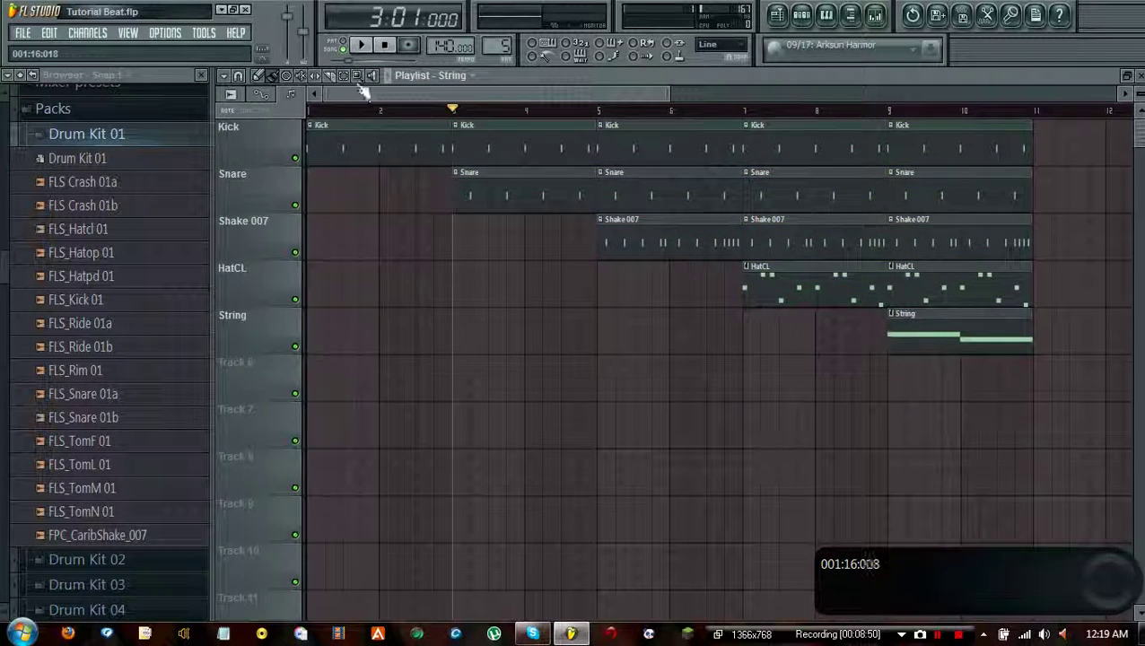
left_click_drag(421, 164, 1059, 371)
left_click(683, 458)
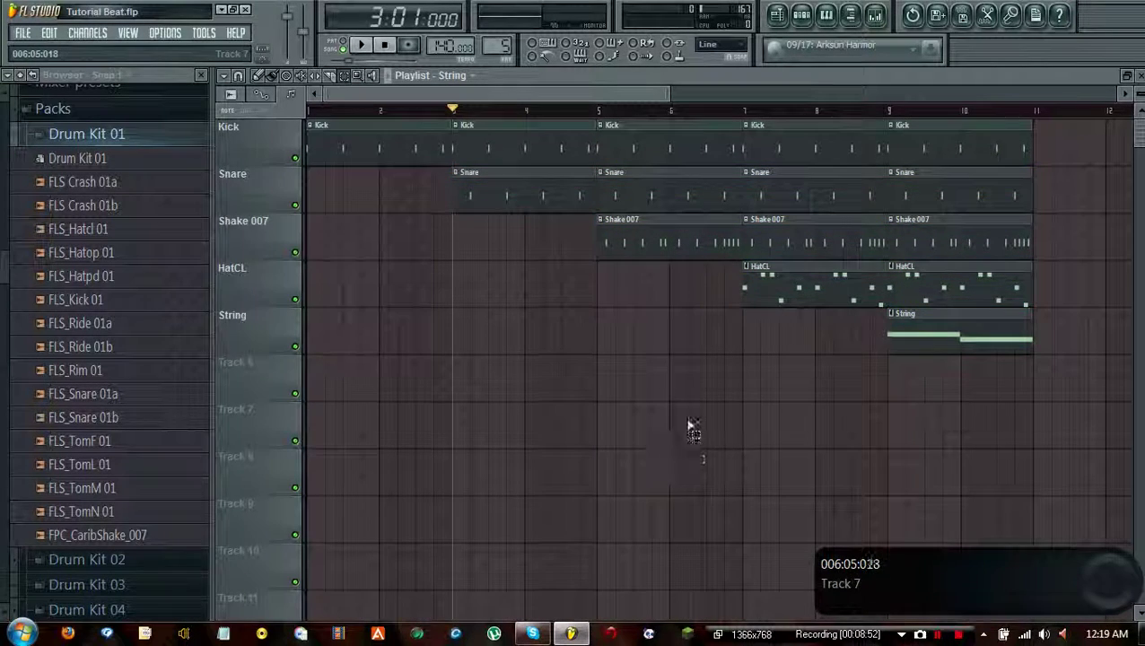
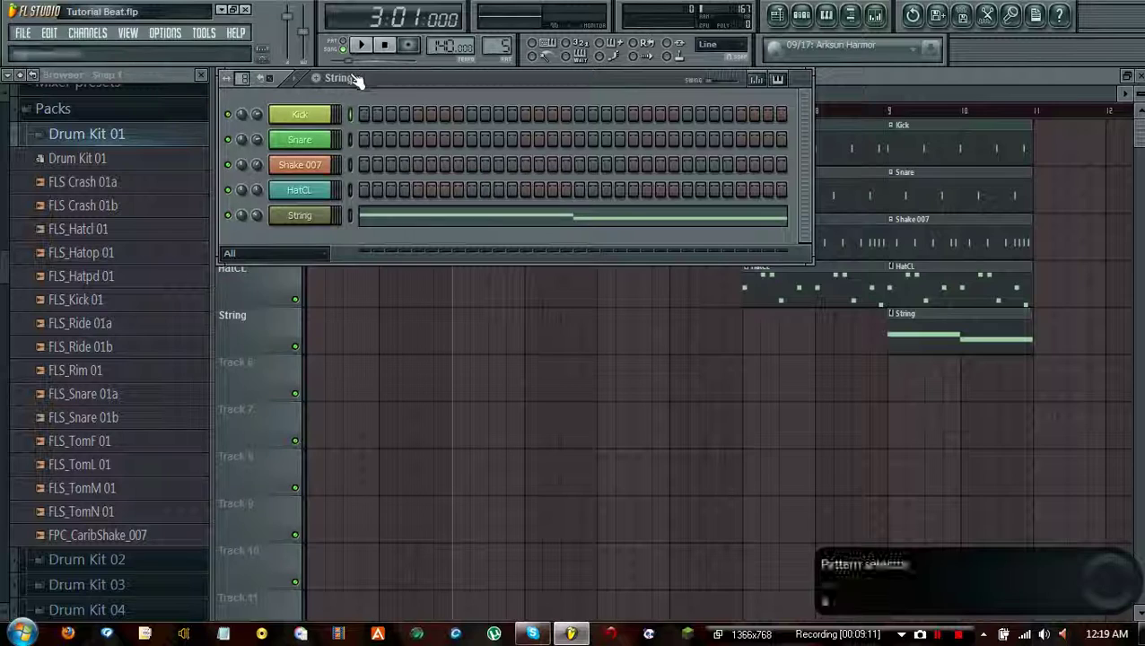
left_click(357, 80)
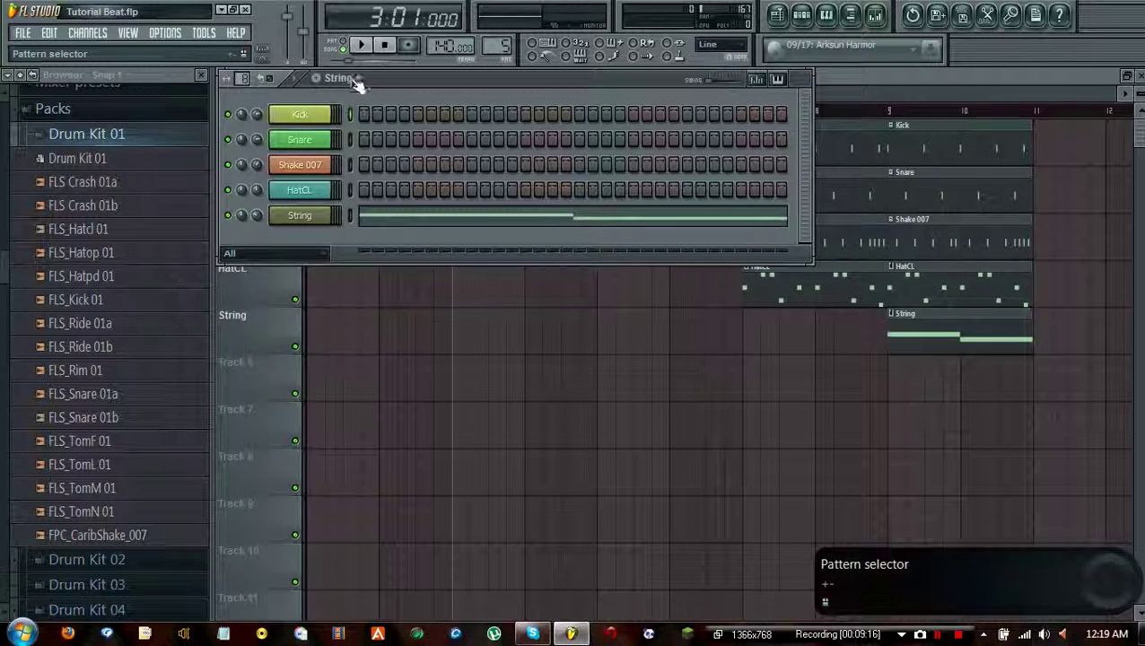
left_click(539, 340)
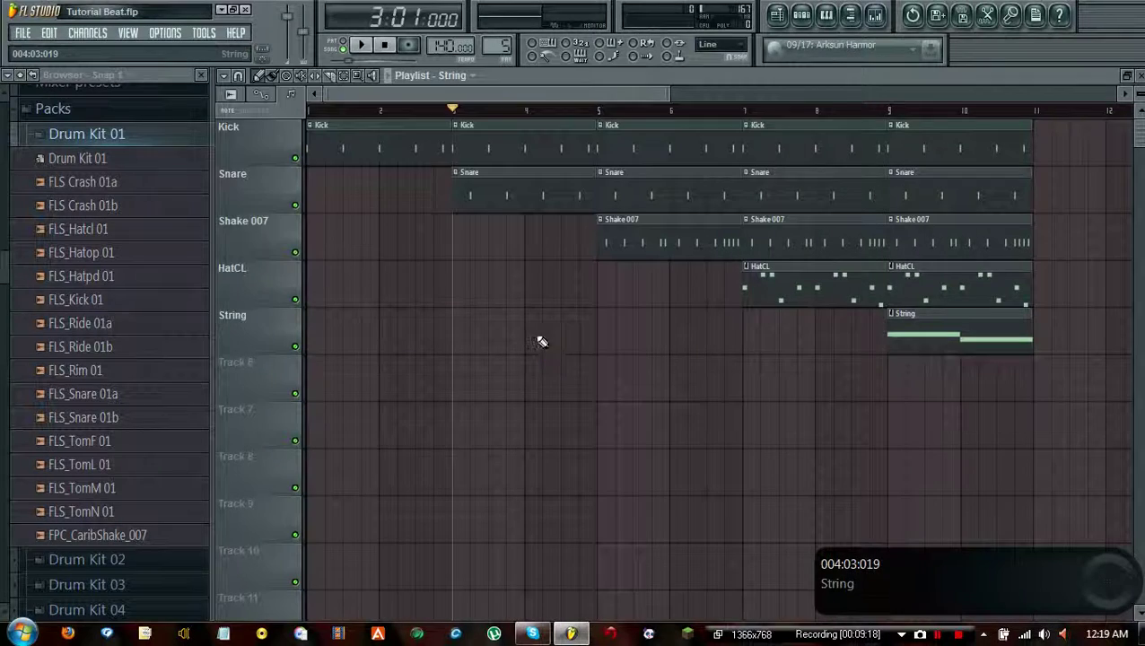
left_click(462, 78)
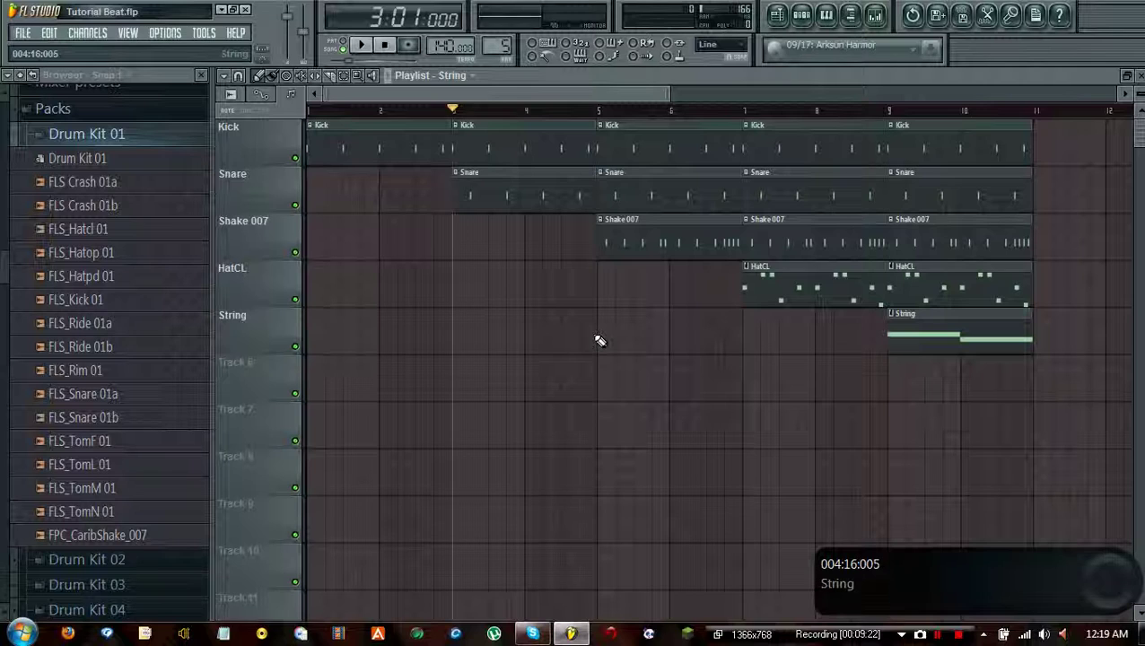
left_click_drag(459, 95, 419, 82)
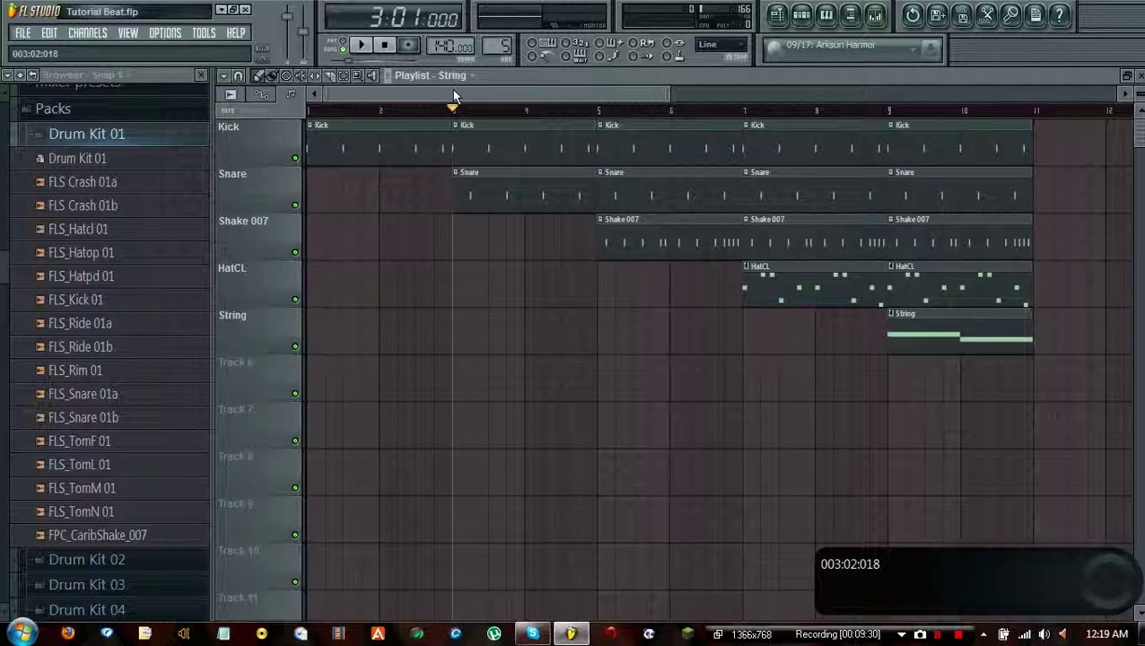
Create pattern 6 with the name Crash and return to the Playlist around bar 9
left_click_drag(451, 89, 628, 79)
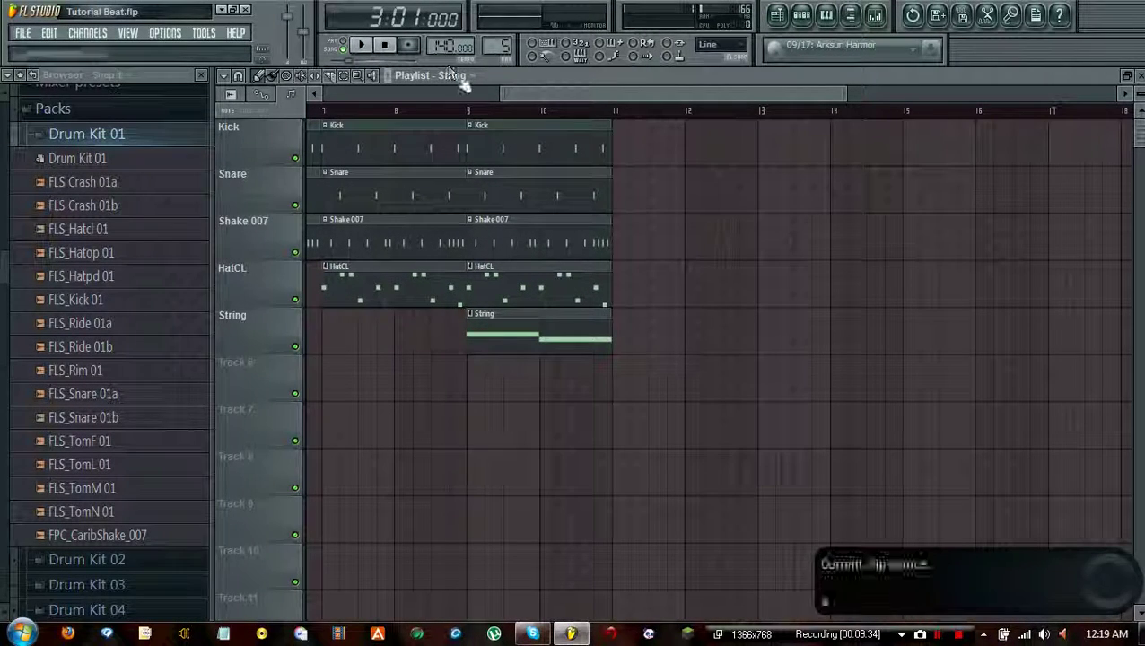
left_click(799, 18)
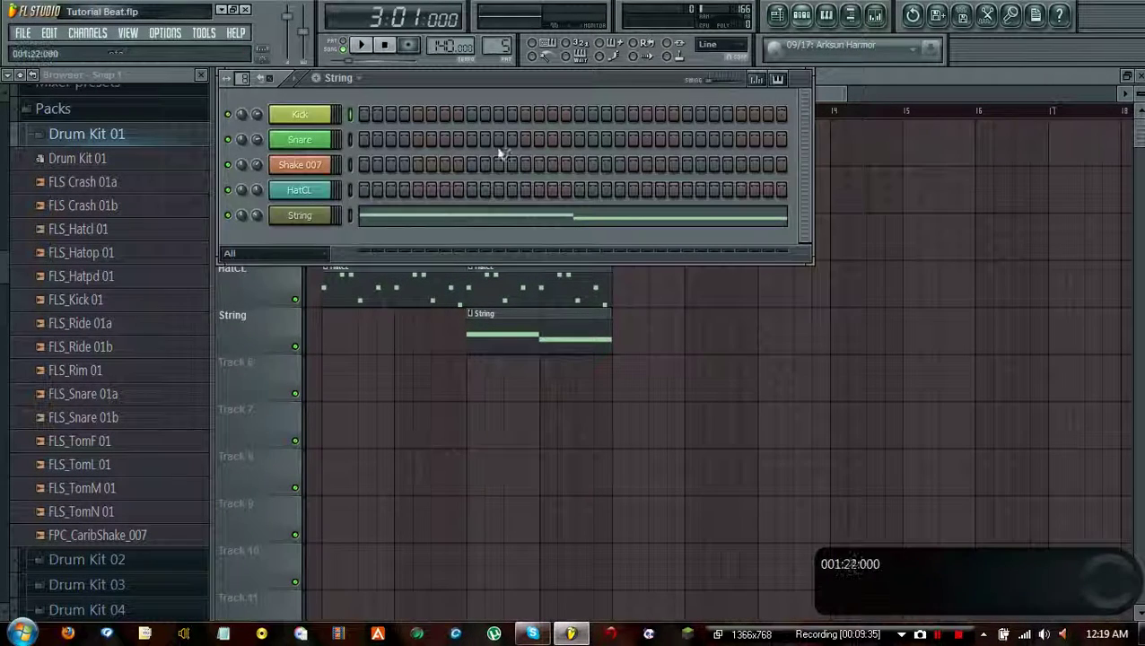
left_click(317, 79)
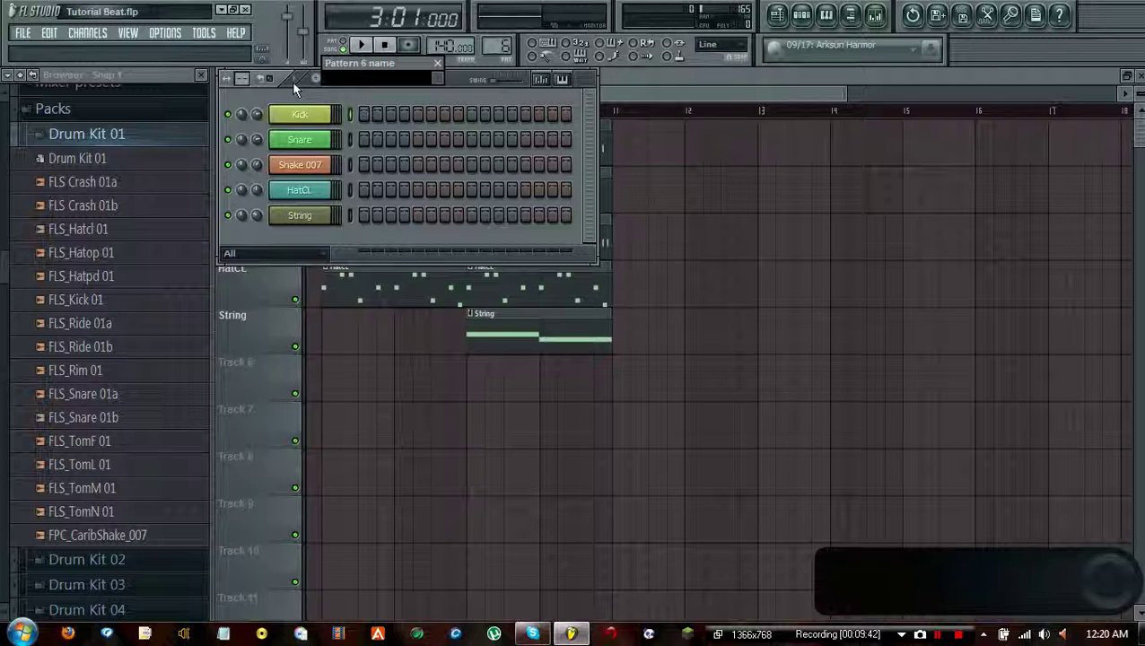
type("Crash")
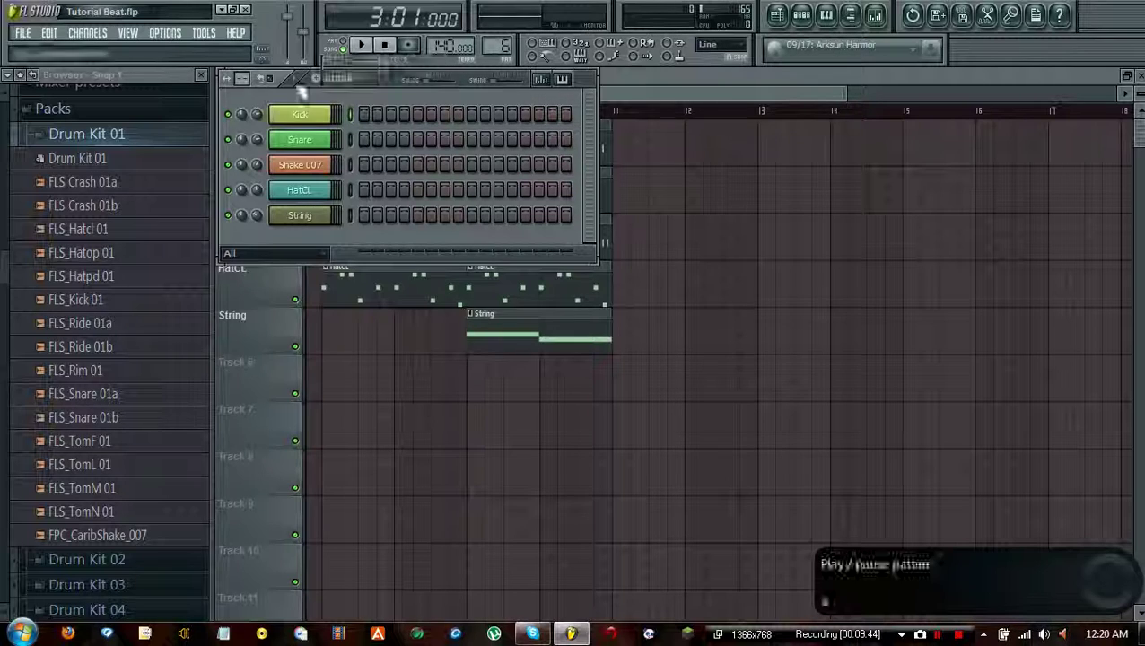
key("Return")
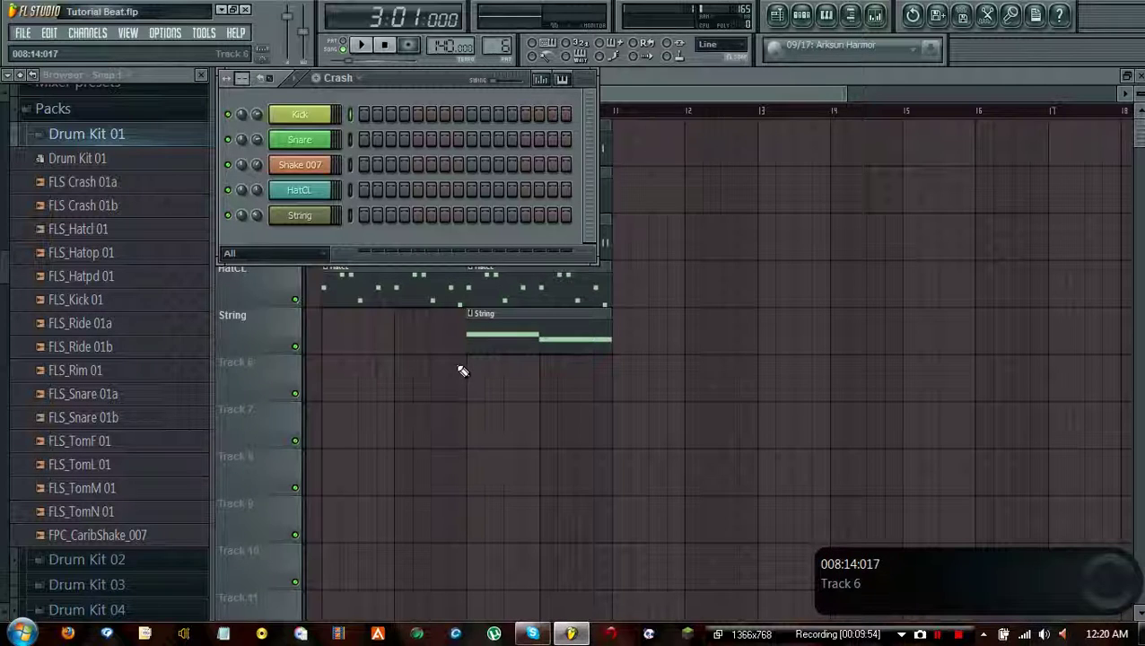
left_click(422, 348)
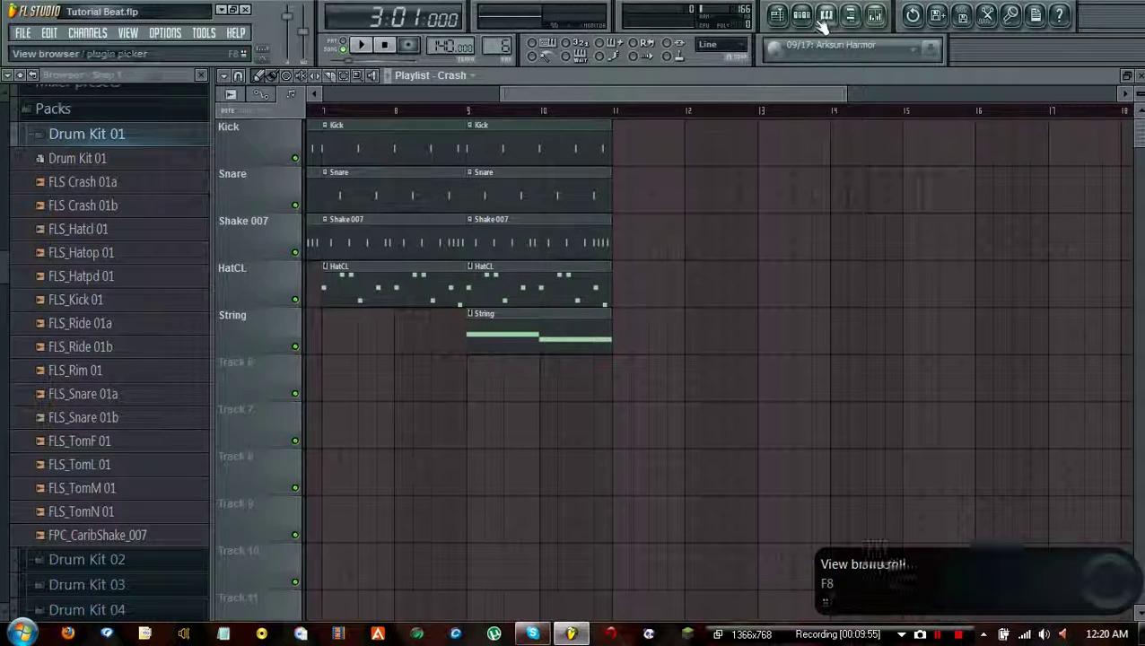
Preview the Drum Kit 01 crash samples and place FLS Crash 01b as an audio clip on Track 6 at bar 9
left_click(99, 181)
left_click(106, 204)
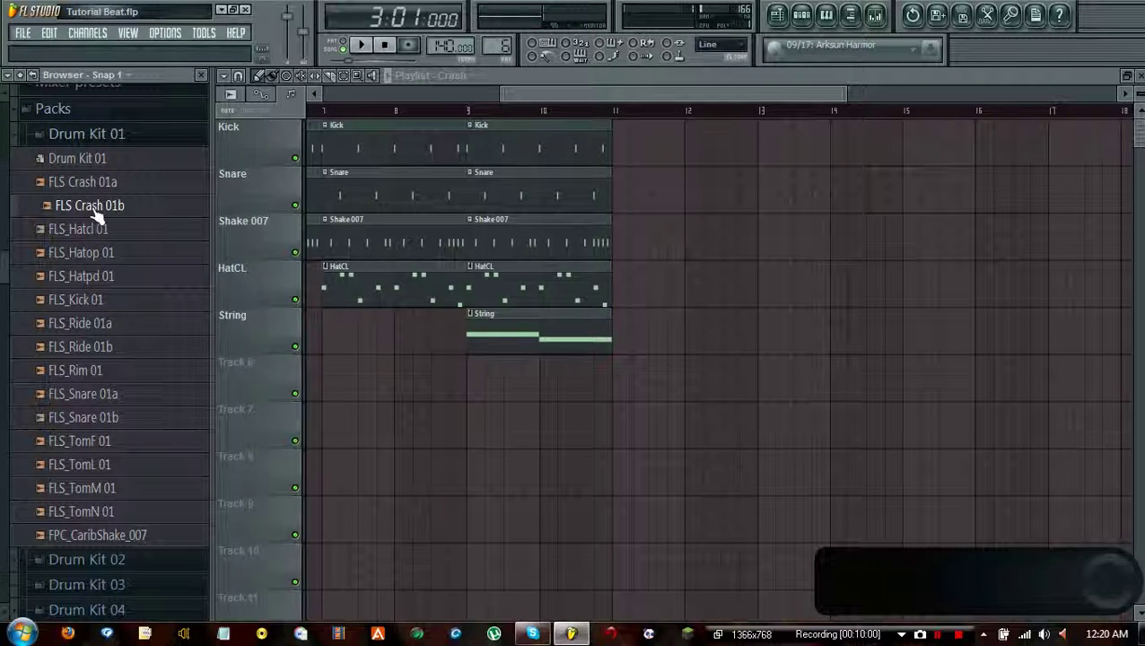
right_click(95, 213)
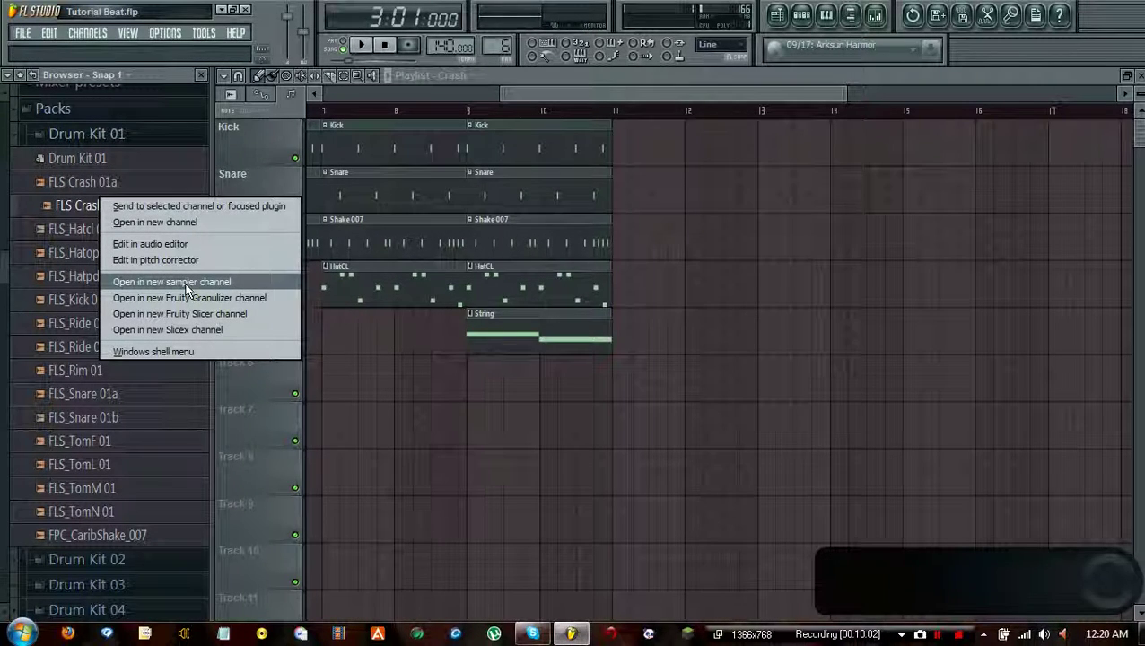
left_click(579, 92)
left_click_drag(89, 205, 480, 373)
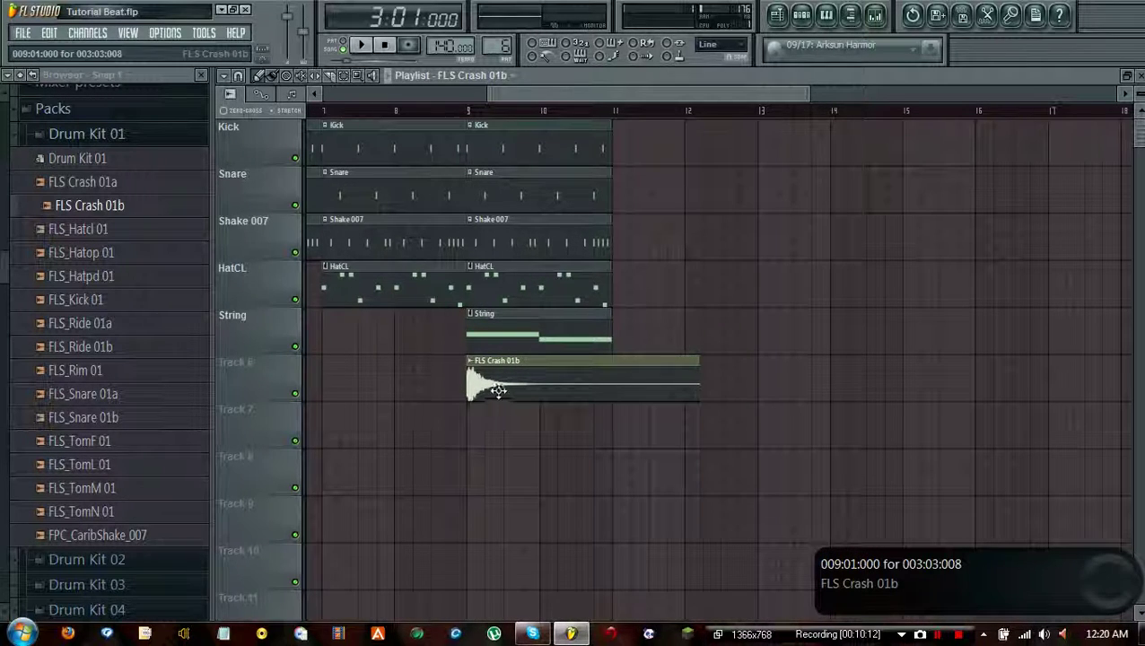
Examine the start of the FLS Crash 01b clip at bar 9 up close and open its channel settings
scroll(476, 112, "up", 5)
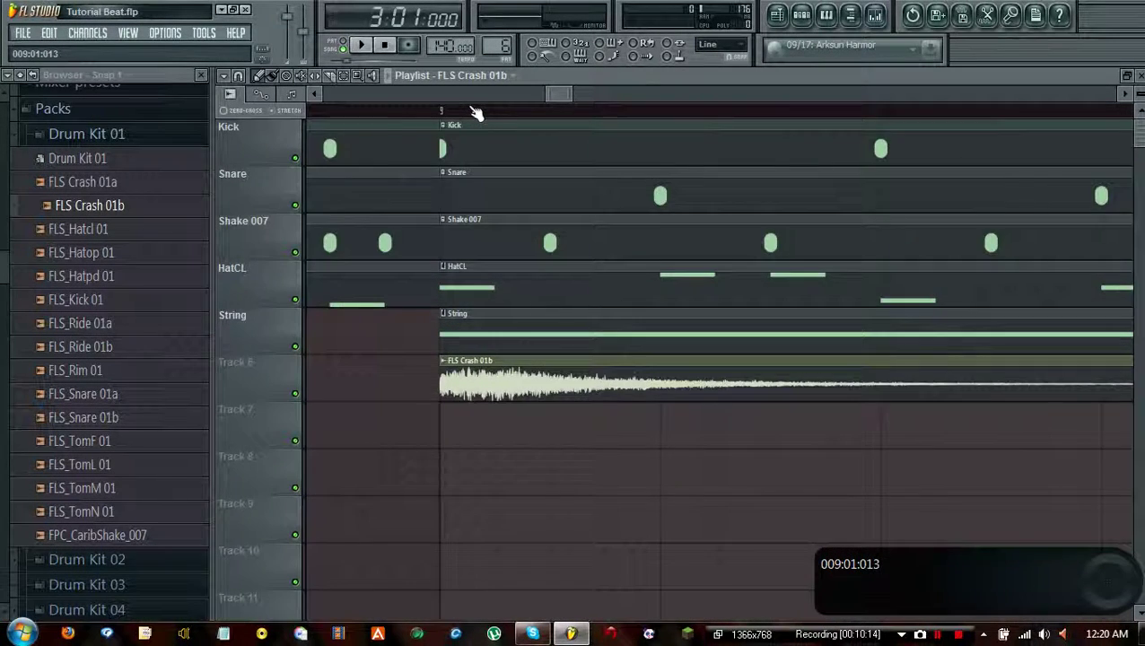
mouse_move(384, 369)
left_mouse_down()
mouse_move(470, 370)
mouse_move(372, 369)
mouse_move(383, 369)
left_mouse_up()
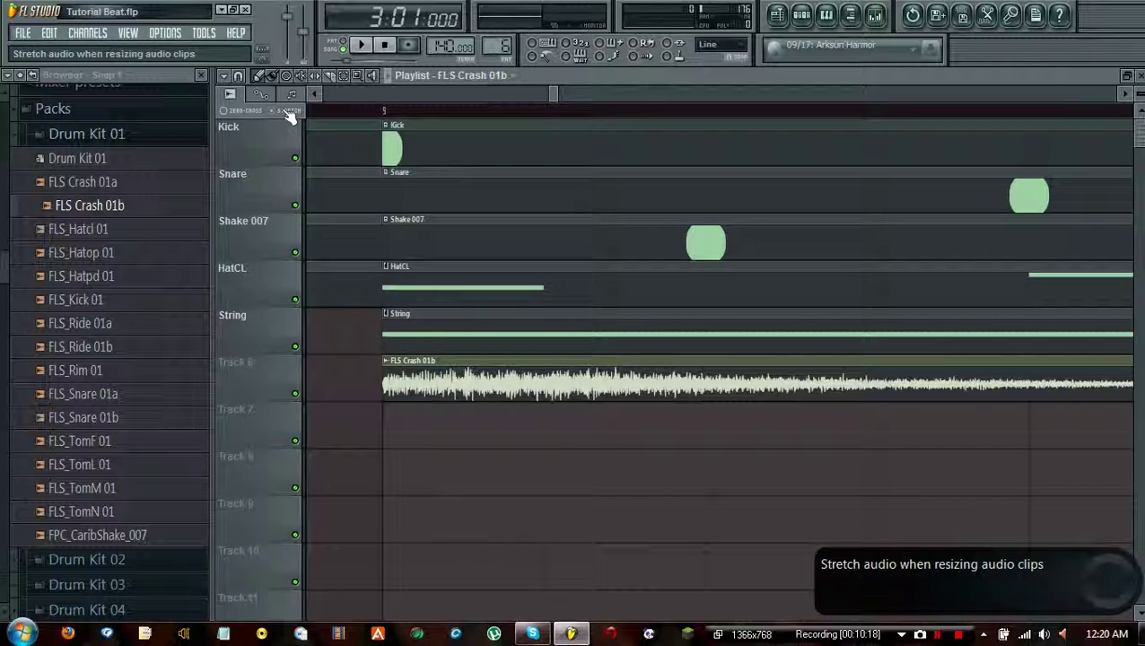
left_click(386, 361)
left_click(372, 378)
mouse_move(383, 378)
left_mouse_down()
mouse_move(698, 378)
mouse_move(349, 375)
mouse_move(996, 375)
mouse_move(395, 382)
mouse_move(405, 378)
left_mouse_up()
double_click(460, 377)
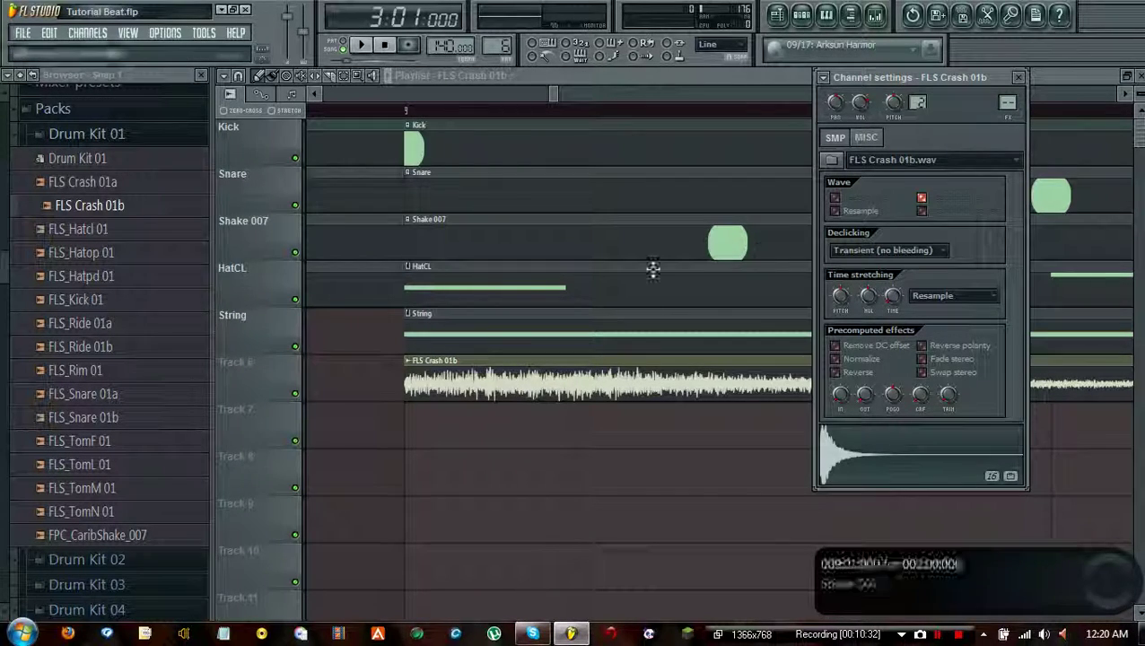
View the HatCL pattern's notes in the piano roll and return to the Playlist
double_click(462, 286)
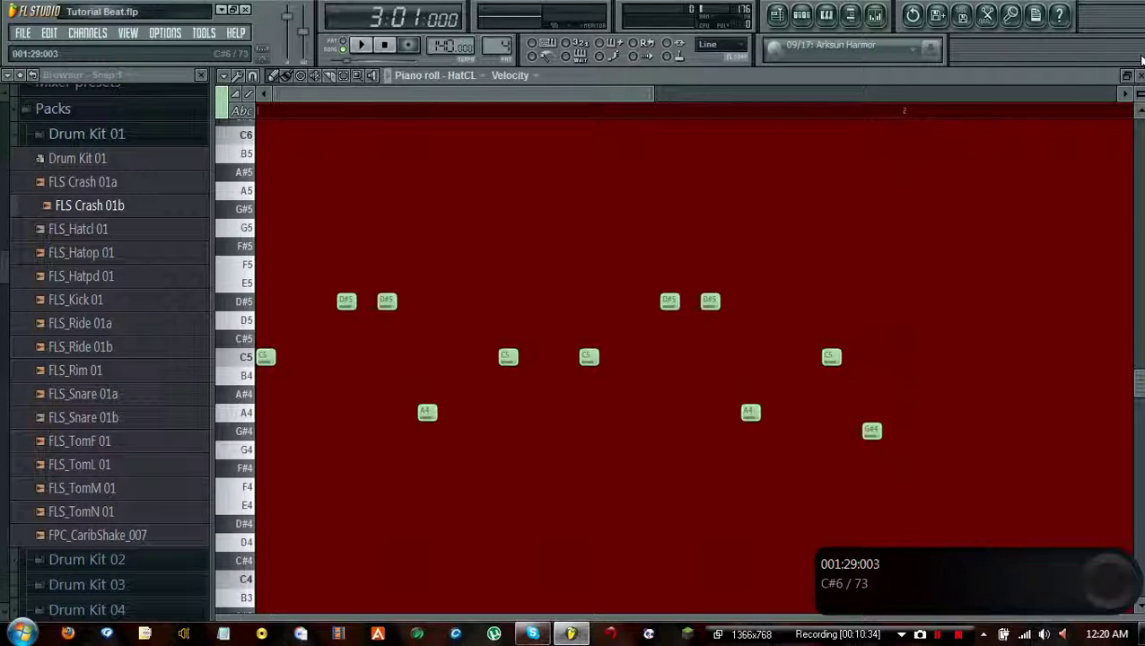
left_click(1139, 76)
left_click(810, 20)
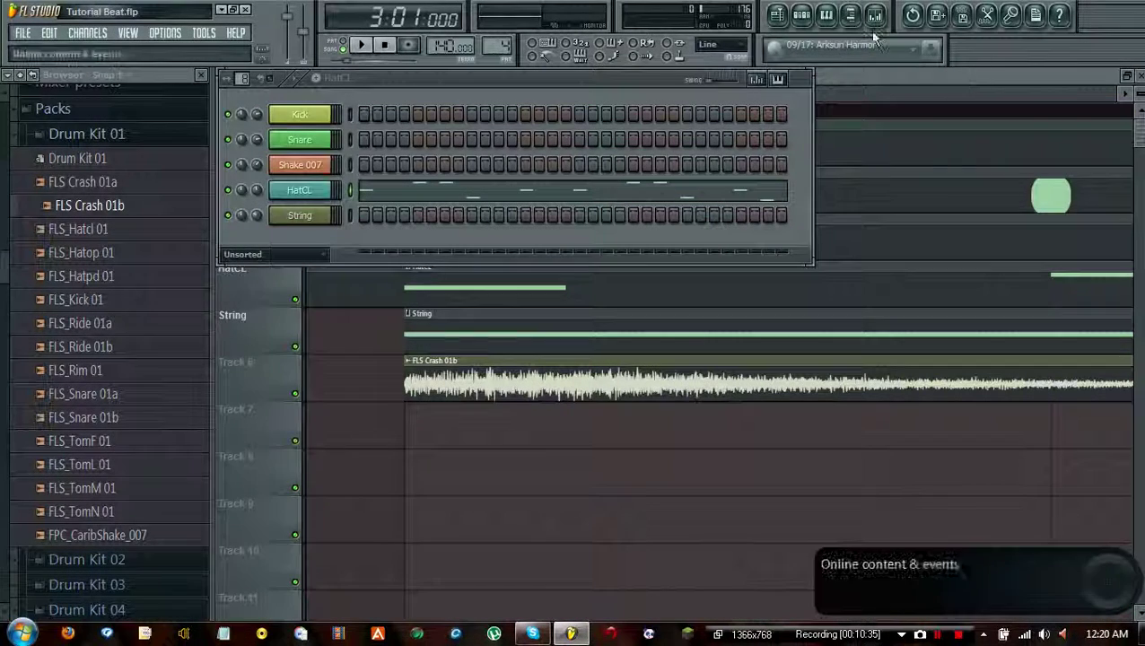
left_click(809, 20)
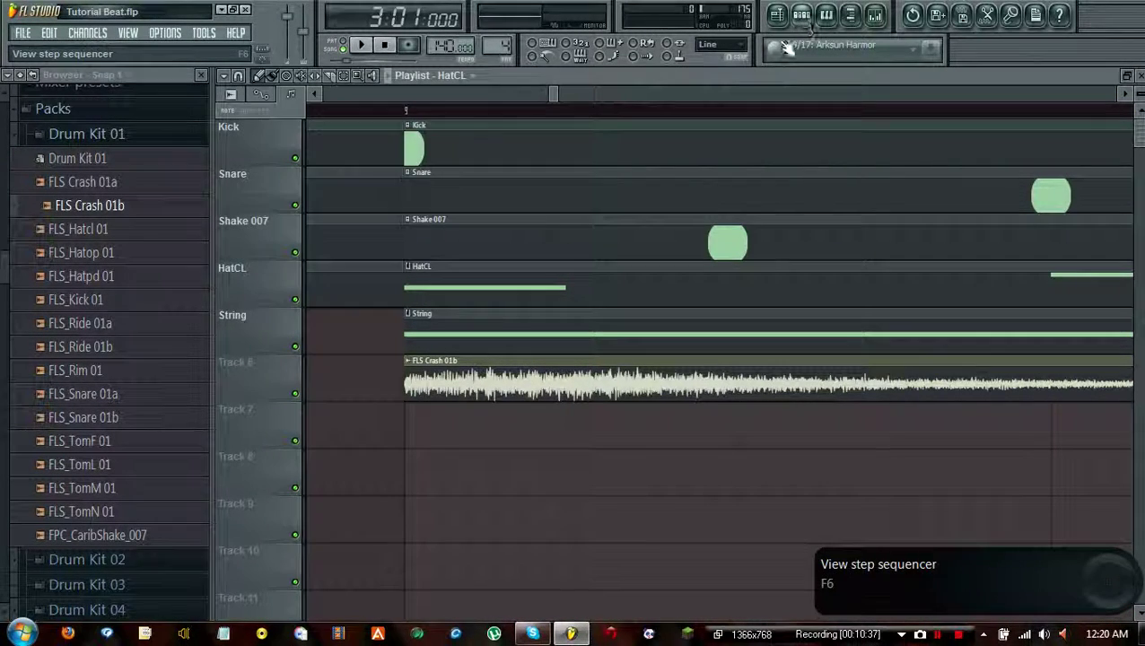
Reverse the FLS Crash 01b sample in its channel settings and close them
double_click(500, 392)
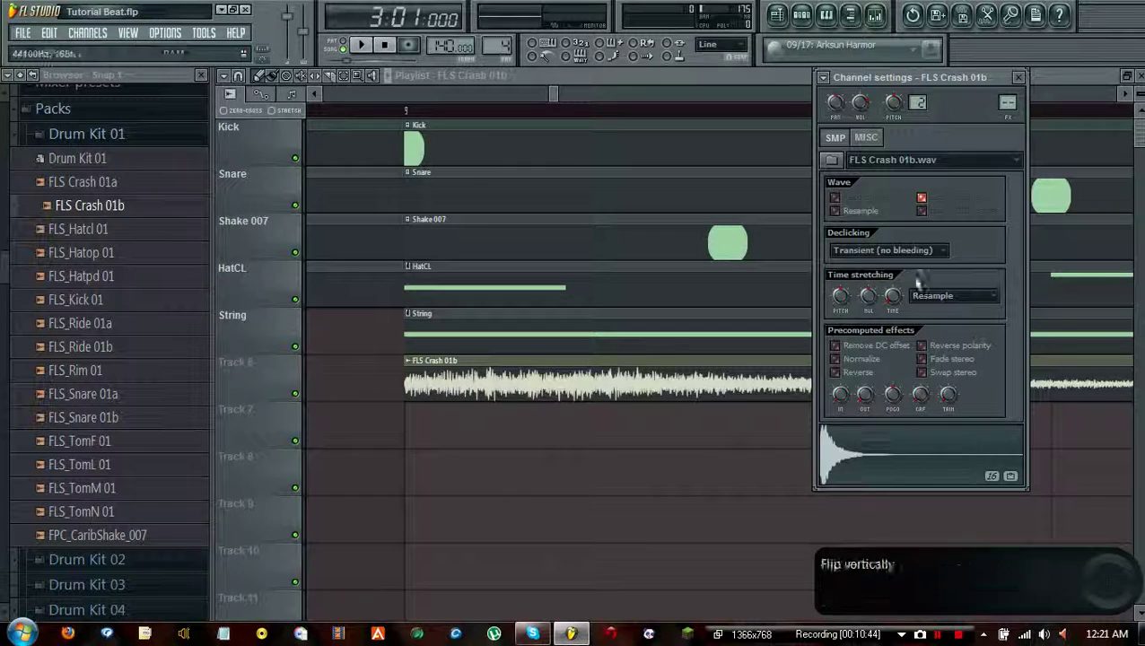
left_click(835, 373)
left_click(1017, 78)
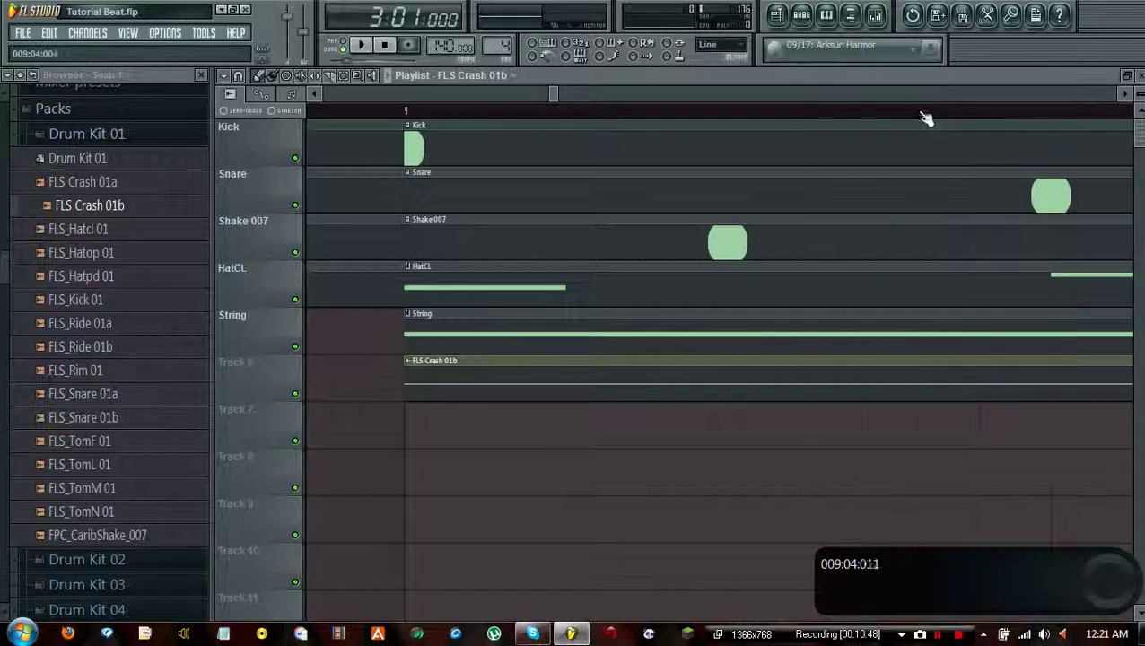
Move the reversed crash clip earlier on Track 6 to start at 007:14:000, with its end near bar 11
scroll(856, 118, "down", 5)
left_click_drag(549, 96, 587, 96)
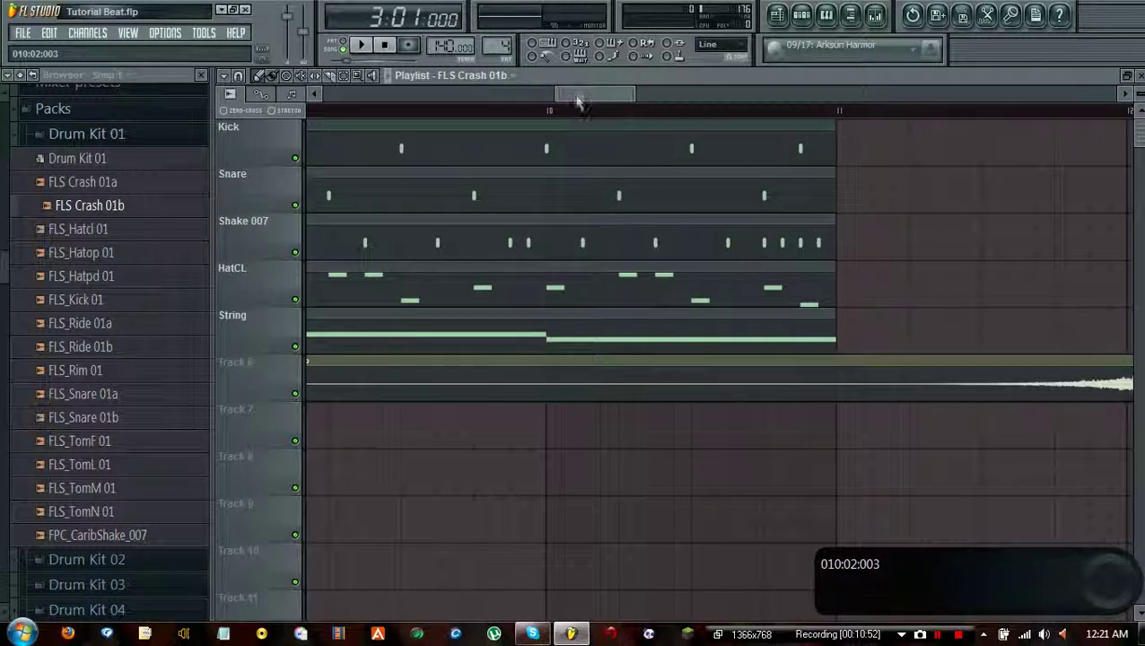
scroll(574, 106, "down", 4)
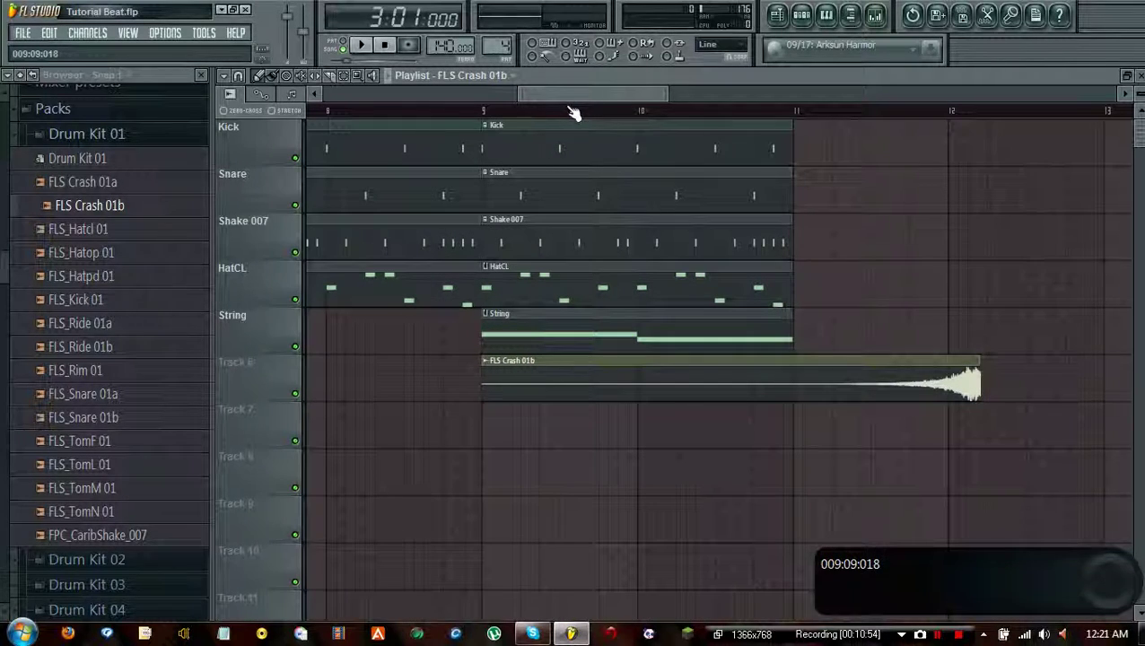
left_click(827, 15)
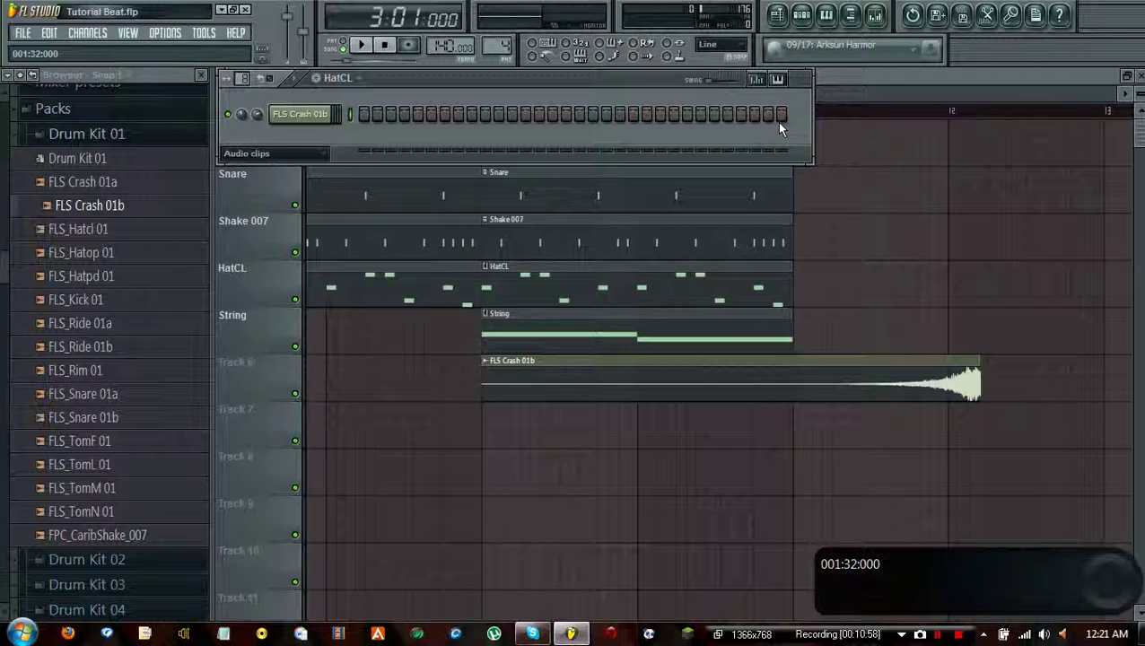
left_click(855, 85)
left_click_drag(966, 360, 781, 357)
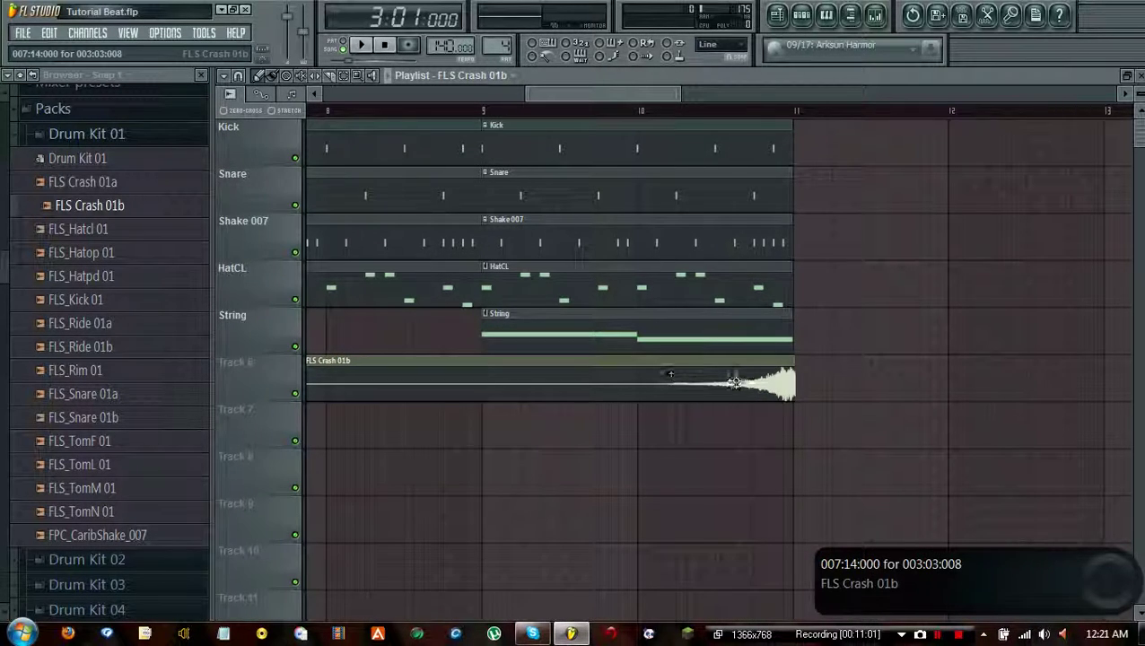
Trim the silent beginning of the reversed crash clip so it starts at bar 9 with the String clip
scroll(557, 242, "left", 2)
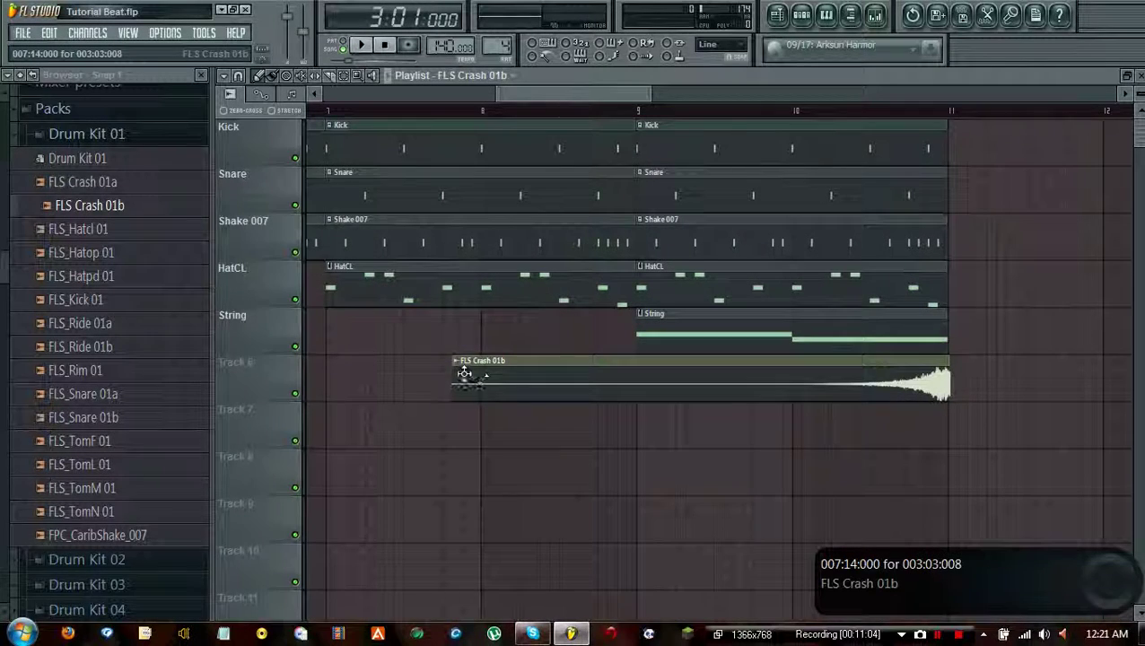
left_click_drag(455, 365, 621, 365)
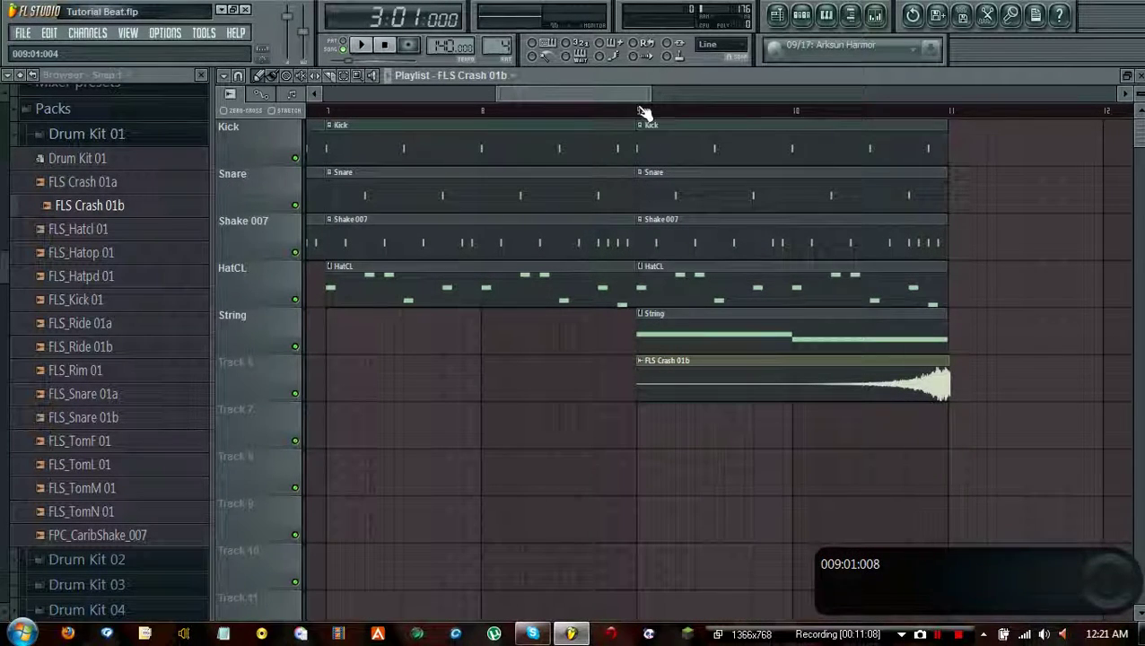
scroll(644, 113, "up", 3)
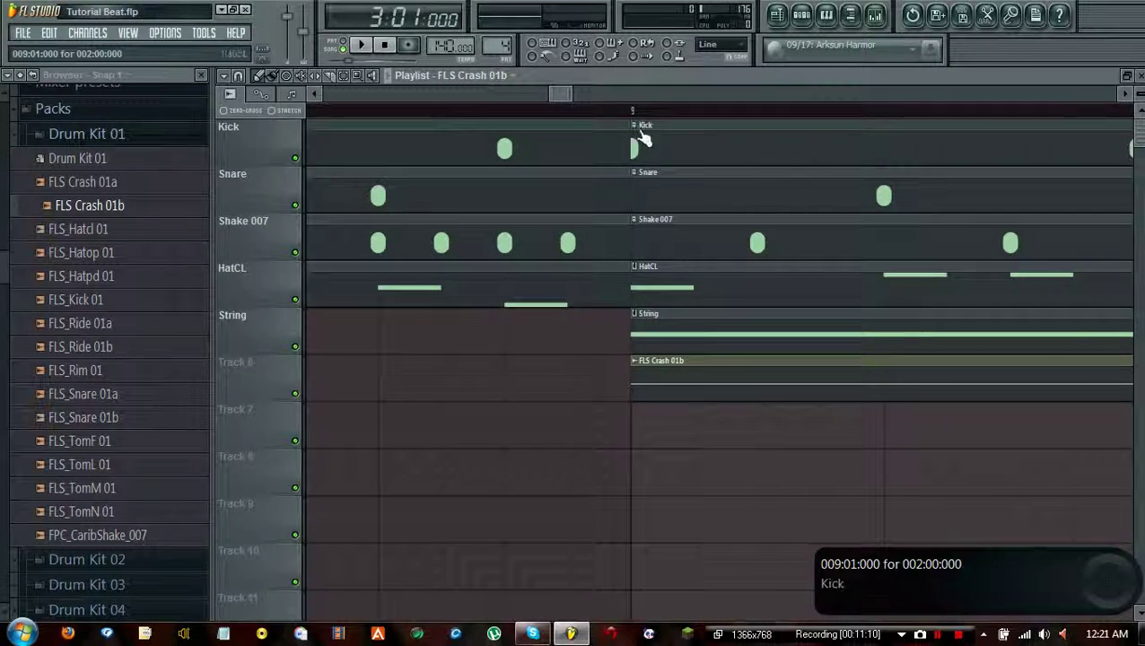
scroll(642, 115, "up", 3)
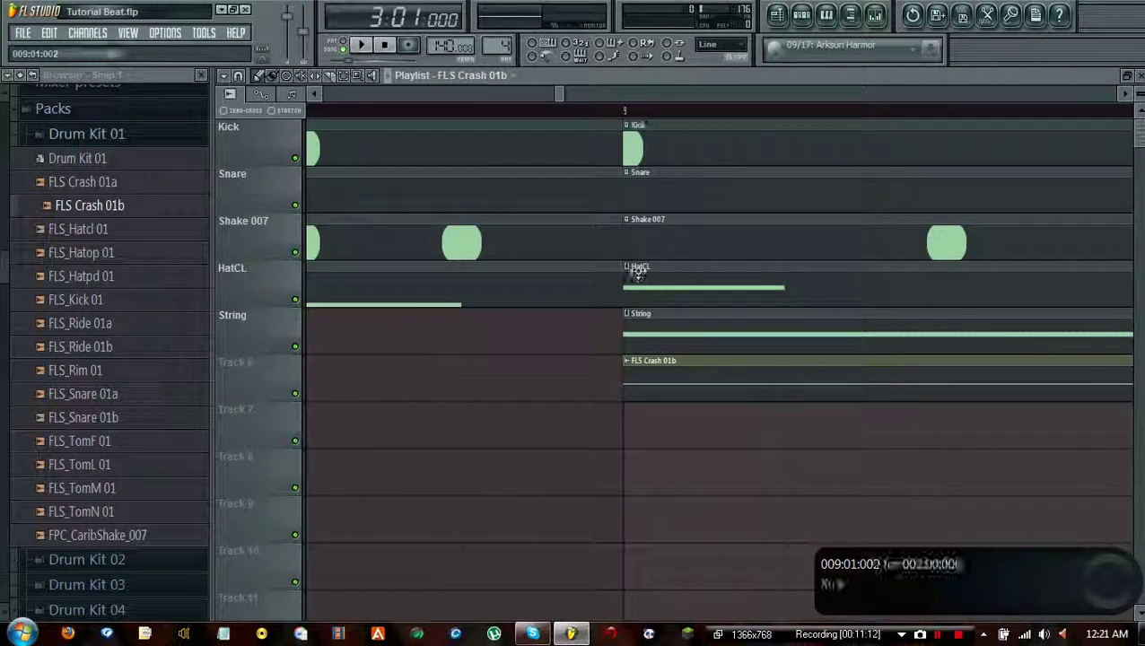
mouse_move(619, 360)
left_mouse_down()
mouse_move(567, 360)
mouse_move(622, 361)
left_mouse_up()
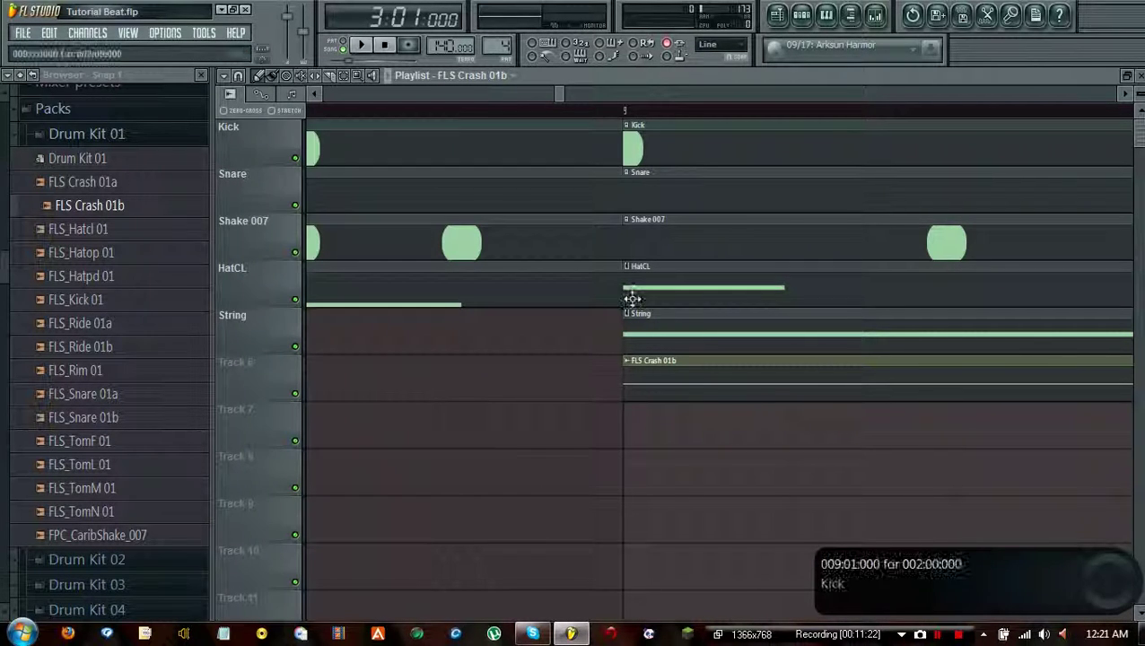
mouse_move(622, 360)
left_mouse_down()
mouse_move(434, 359)
mouse_move(623, 360)
left_mouse_up()
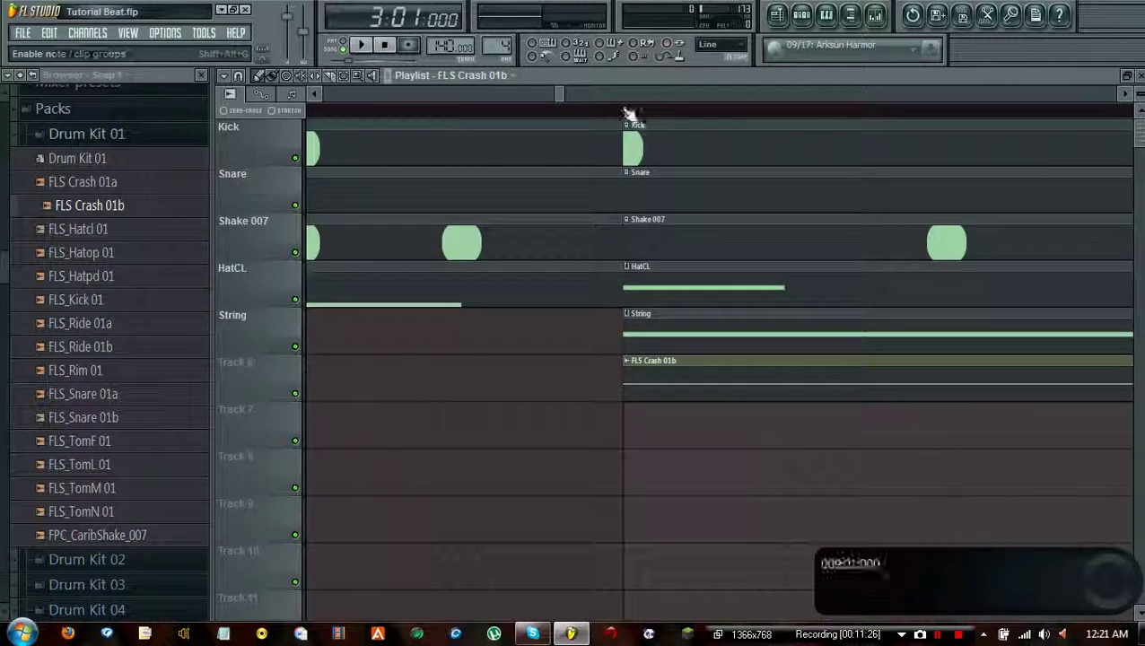
Shift the trimmed crash clip on Track 6 so its end lines up exactly with bar 11
scroll(628, 112, "down", 5)
left_click_drag(596, 101, 625, 100)
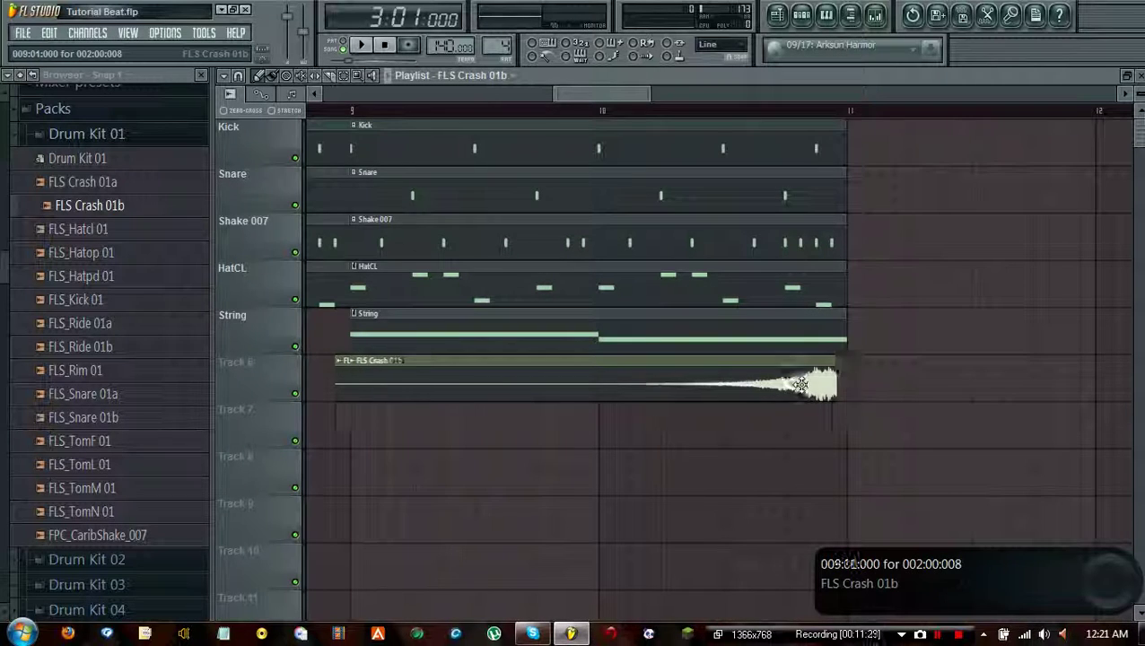
scroll(852, 117, "up", 3)
scroll(852, 119, "up", 2)
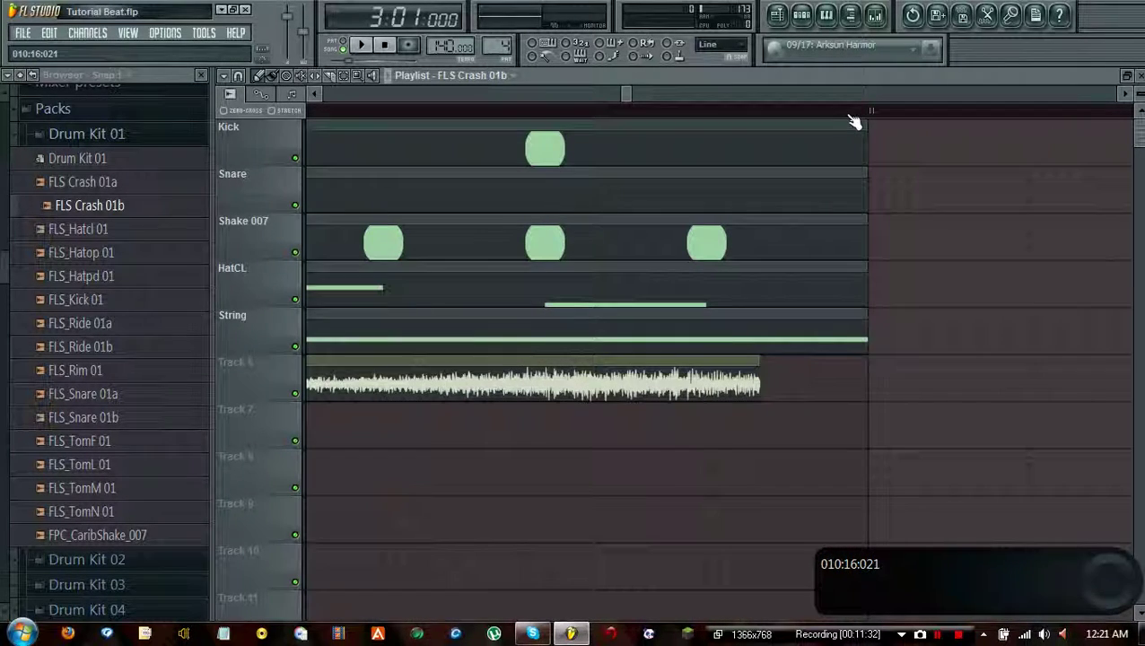
left_click_drag(757, 393, 843, 387)
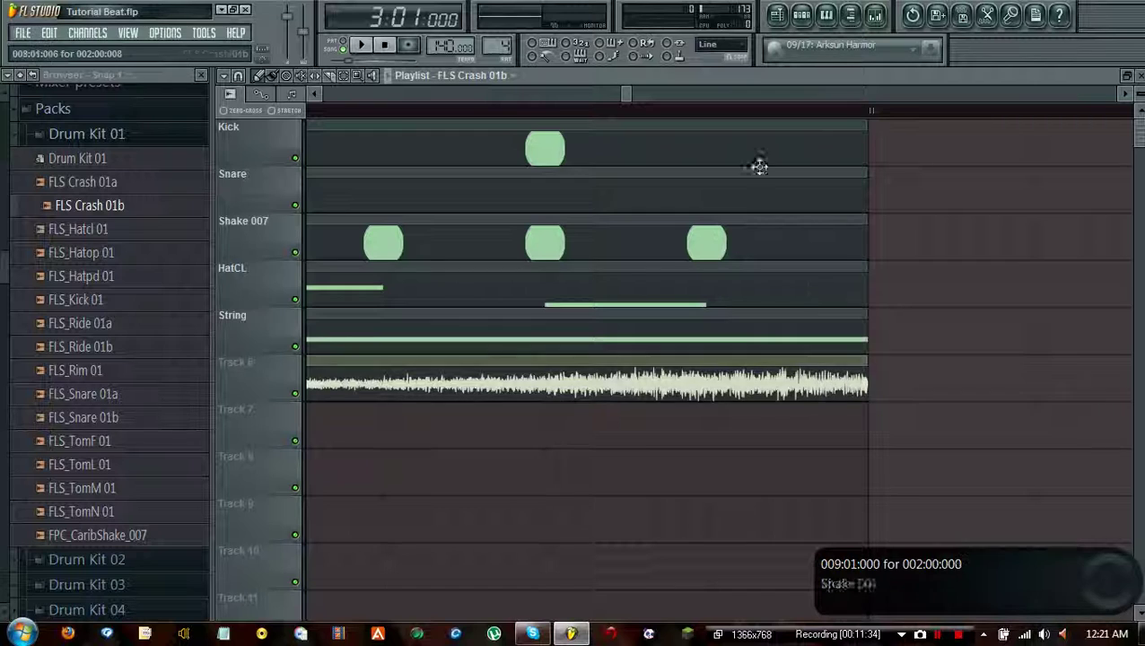
Trim the excess start of the crash clip to exactly bar 9, giving it a two-bar length
scroll(670, 117, "down", 4)
scroll(626, 113, "up", 5)
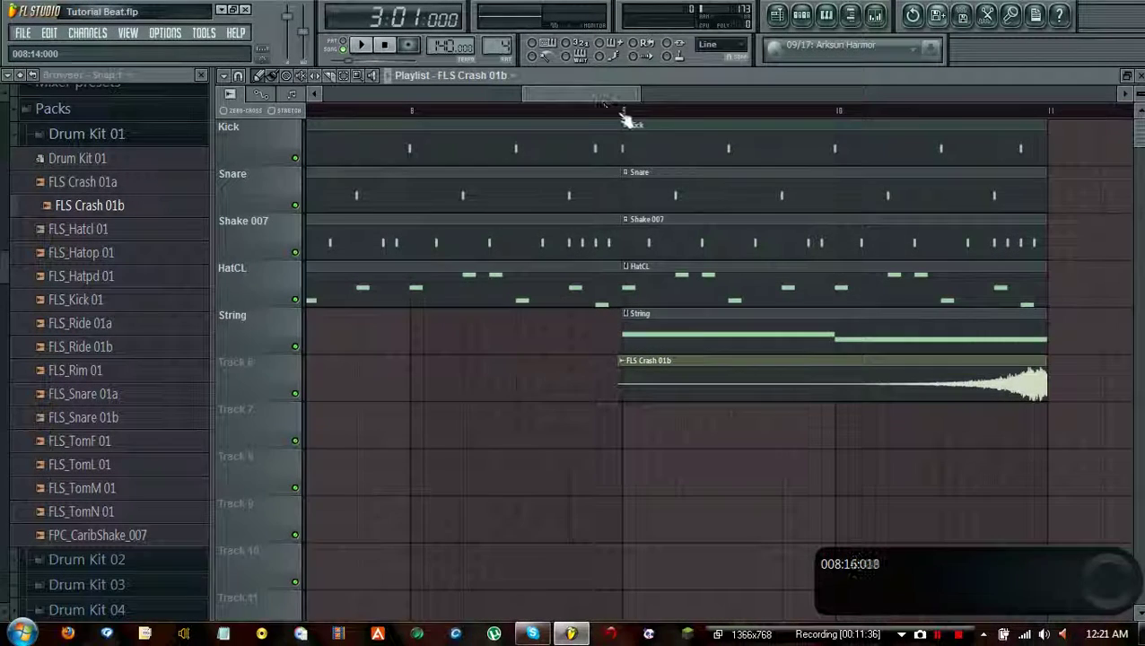
left_click(1126, 95)
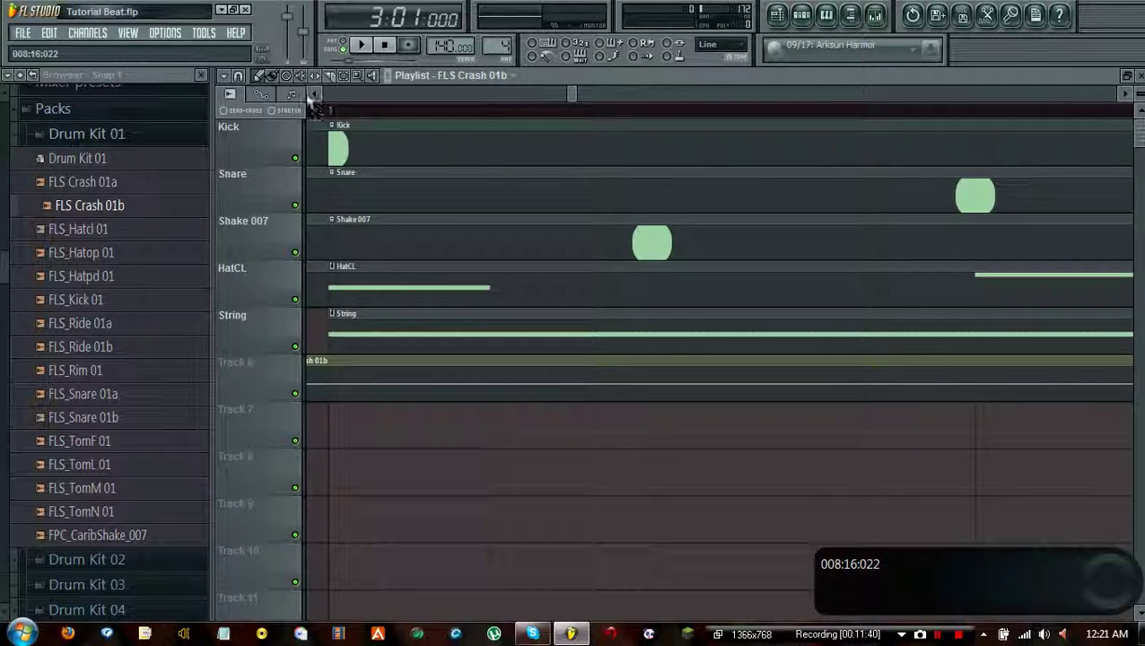
left_click(315, 94)
left_click_drag(603, 382, 644, 379)
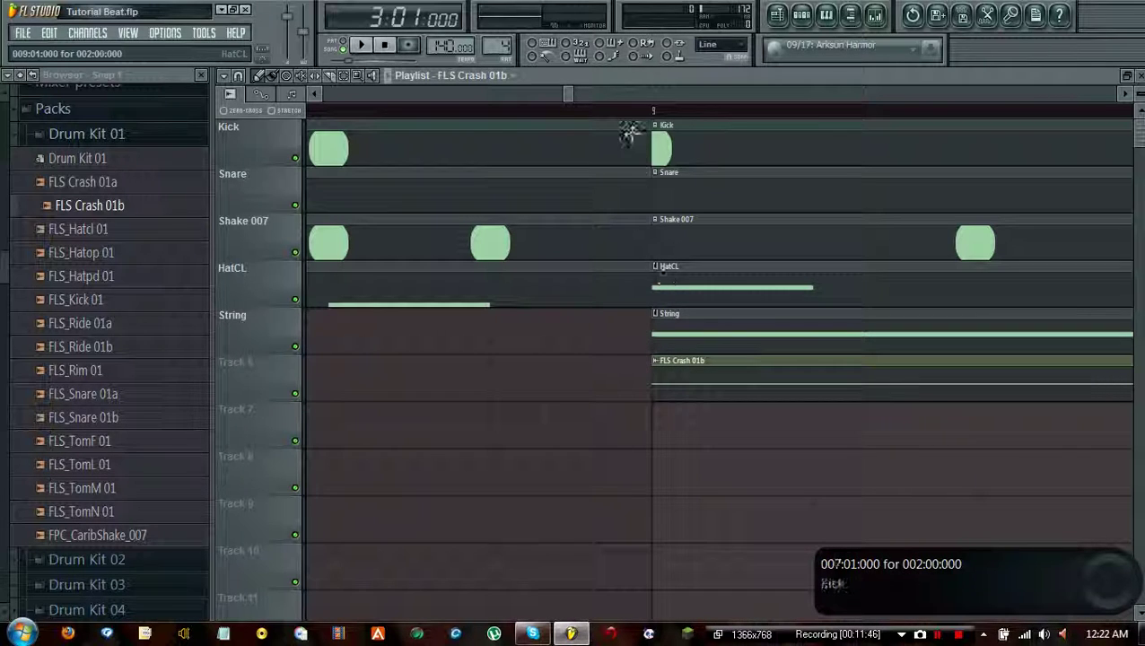
Review the aligned crash clip in the Playlist and view its channel settings, then close them
scroll(619, 129, "down", 6)
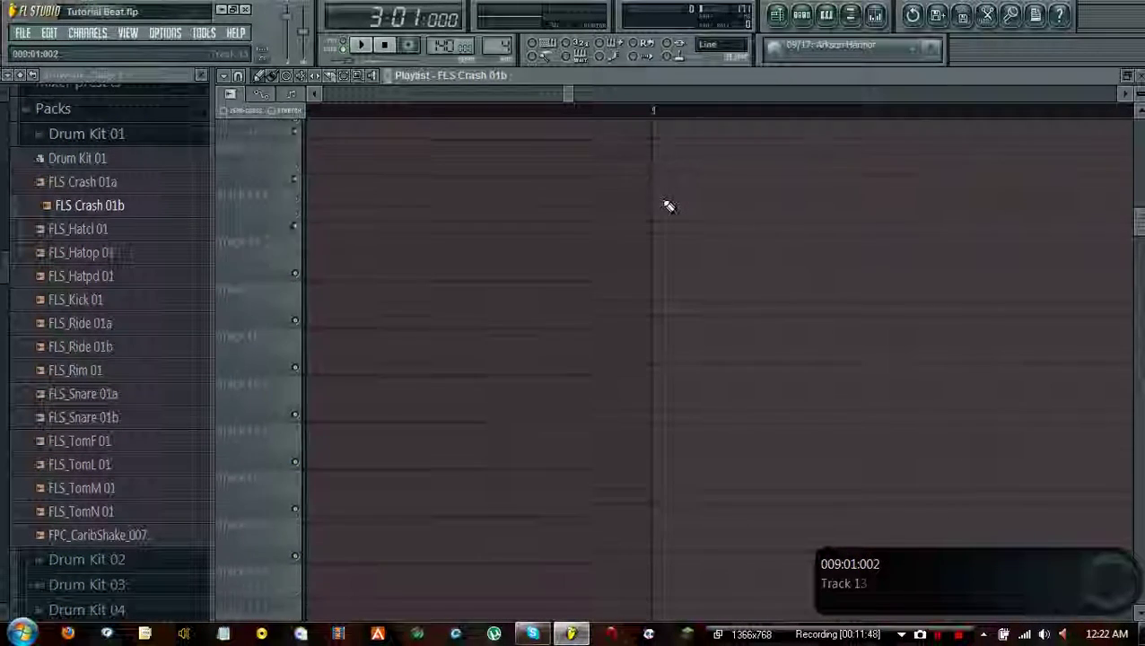
scroll(638, 123, "up", 6)
scroll(639, 120, "down", 4)
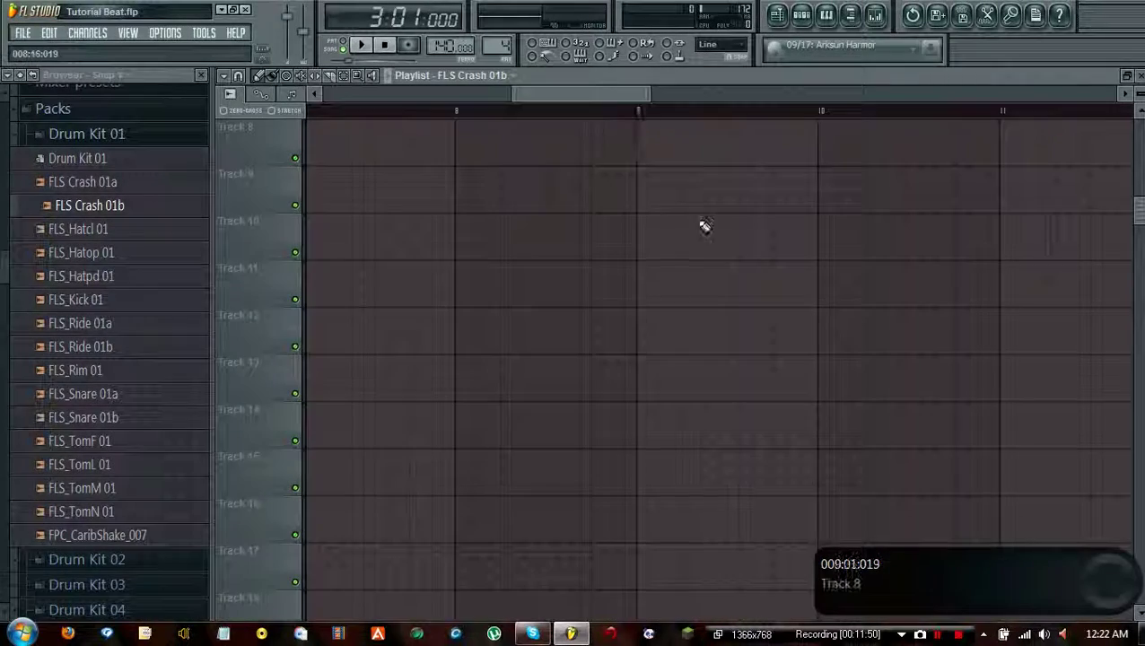
scroll(705, 226, "up", 4)
scroll(705, 483, "right", 2)
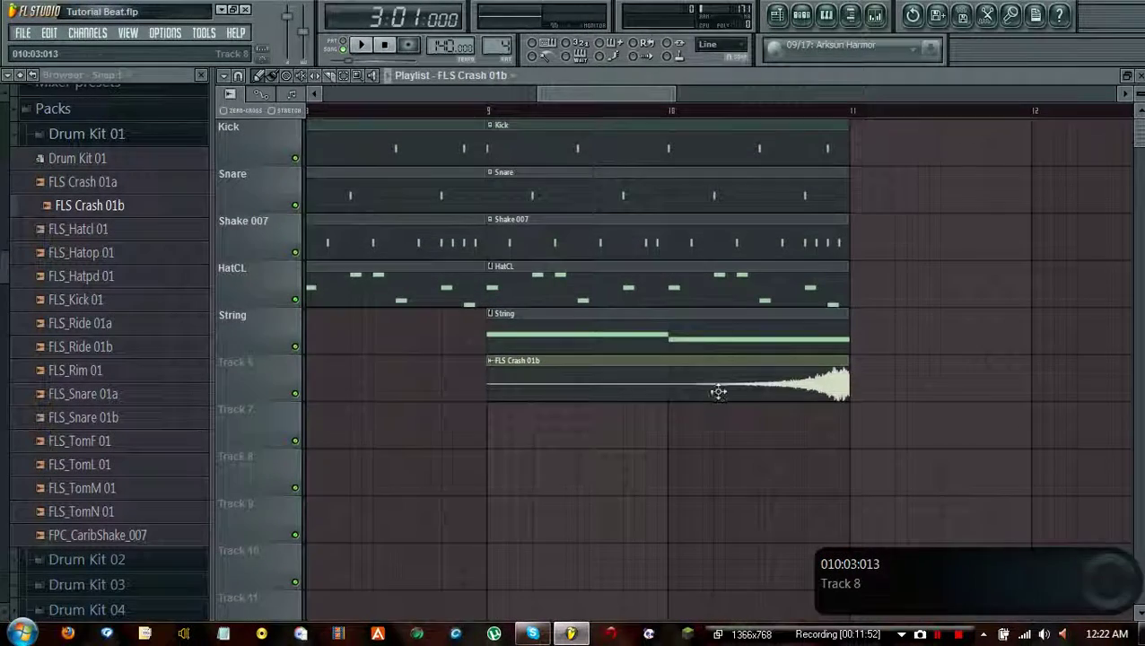
double_click(717, 392)
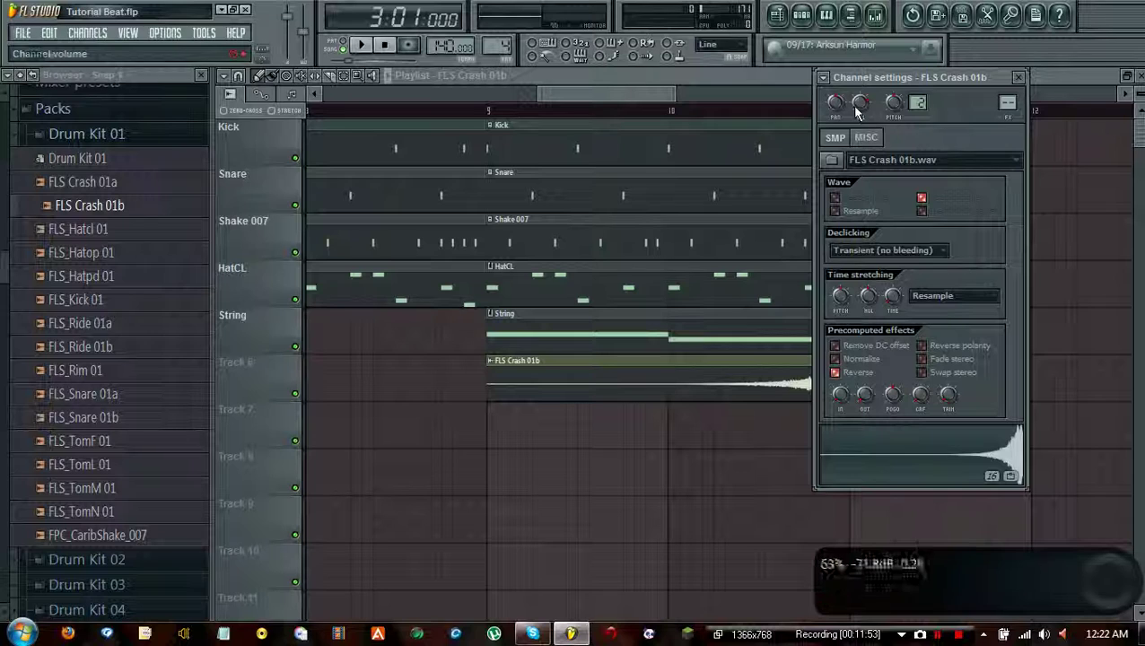
left_click(1017, 78)
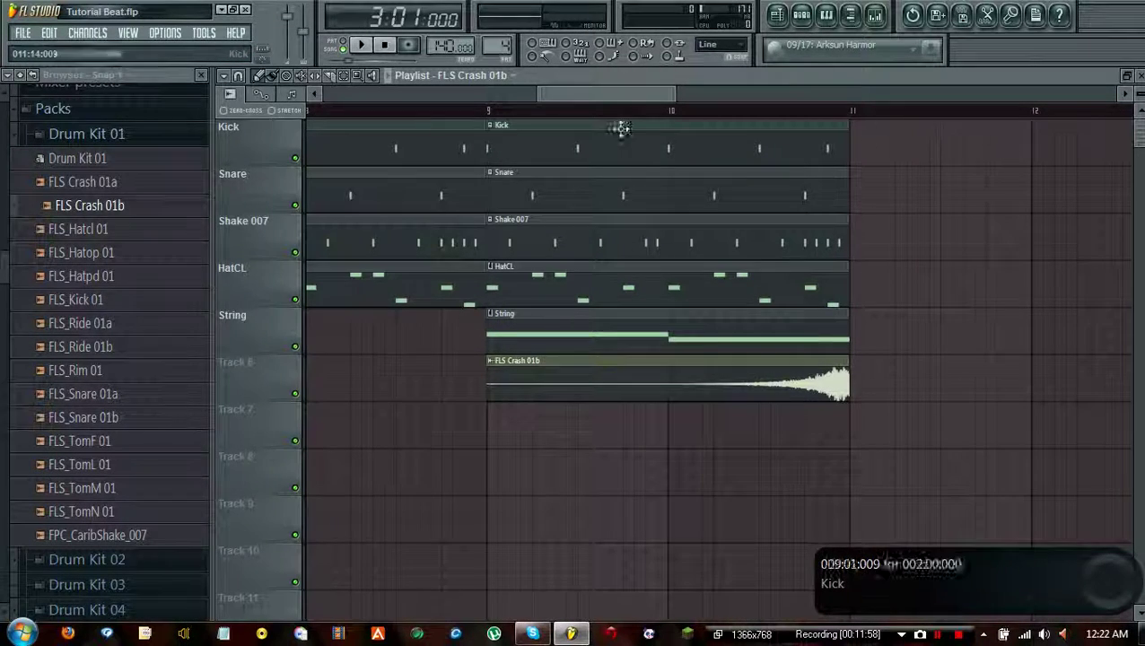
Play the song briefly from the start, stop it, and preview the FLS Crash 01a and FLS Crash 01b samples
left_click(361, 45)
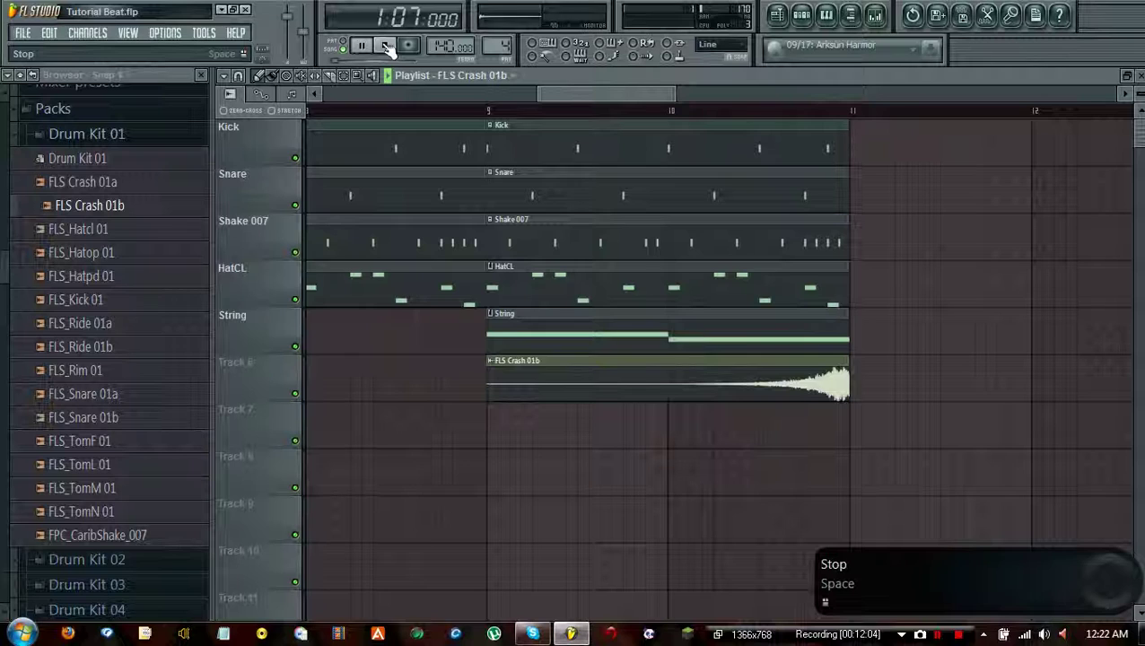
left_click(384, 45)
mouse_move(600, 95)
left_mouse_down()
mouse_move(411, 95)
mouse_move(636, 94)
mouse_move(597, 88)
left_mouse_up()
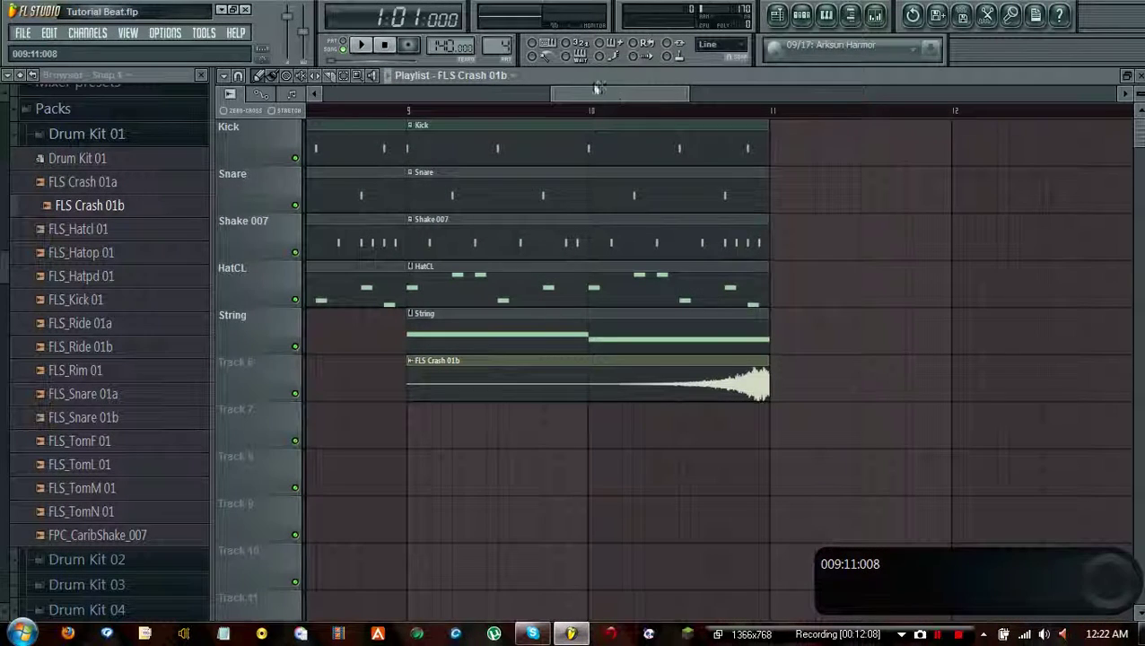
left_click(85, 182)
left_click(90, 205)
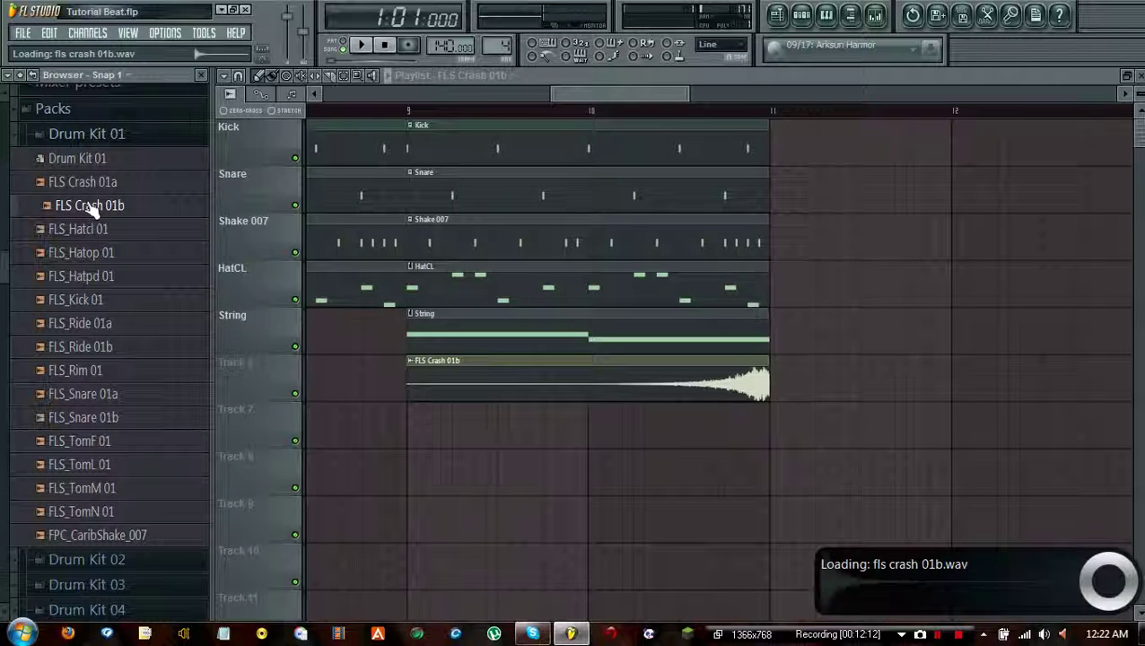
Show the FLS Crash 01b audio clip channel in the step sequencer, view its channel options, and dismiss them
left_click(803, 16)
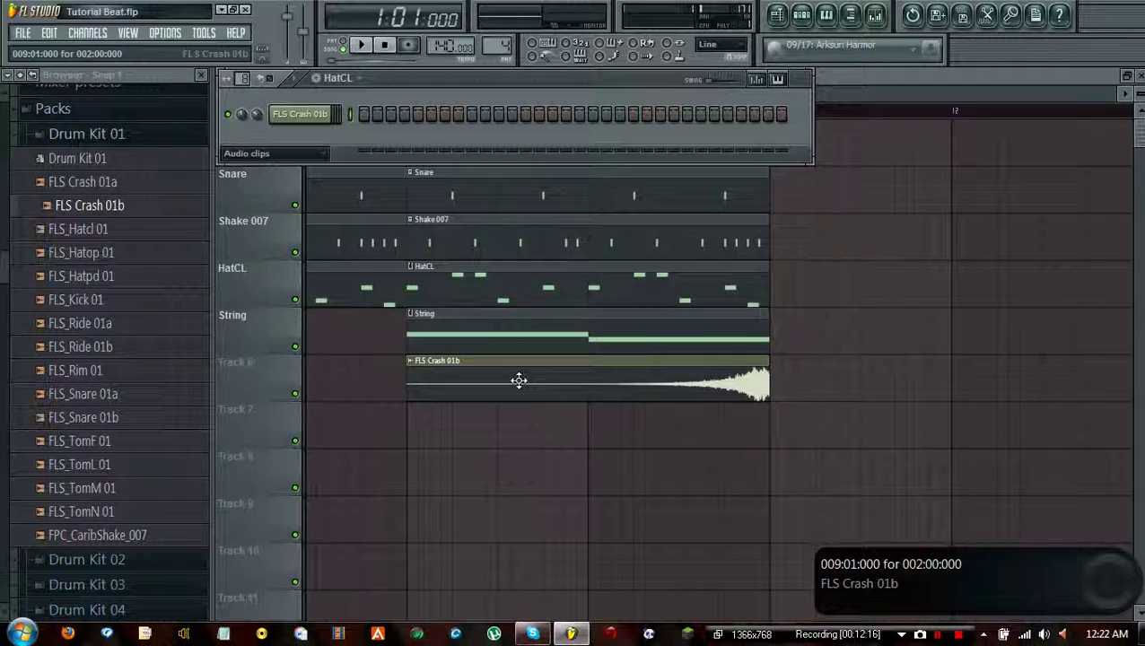
right_click(305, 115)
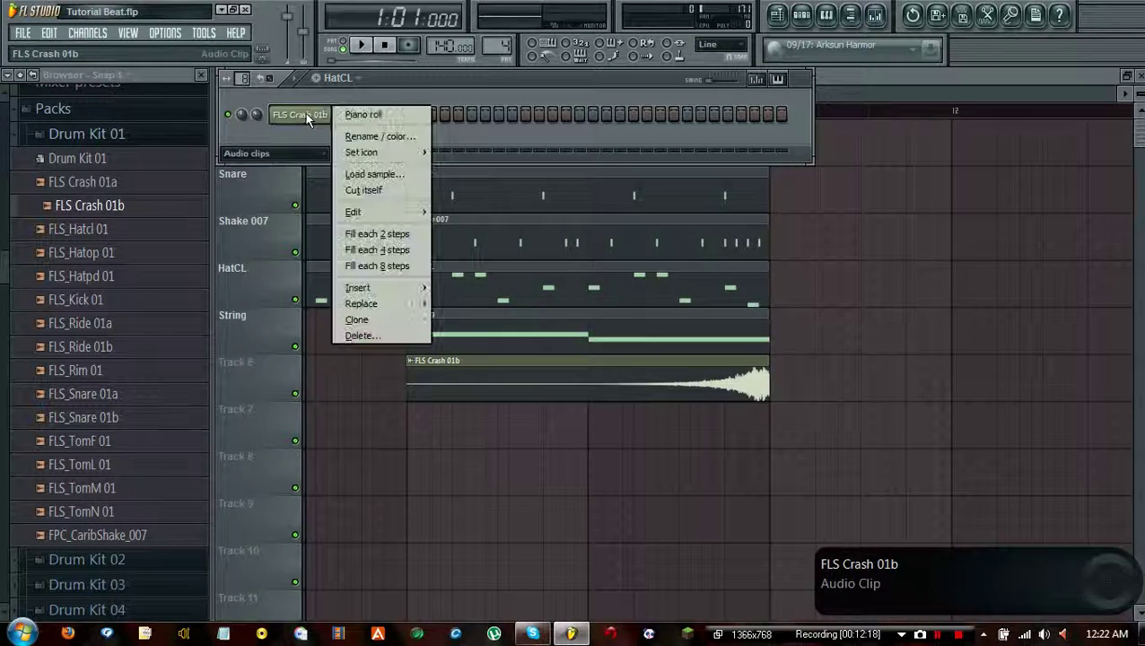
left_click(325, 125)
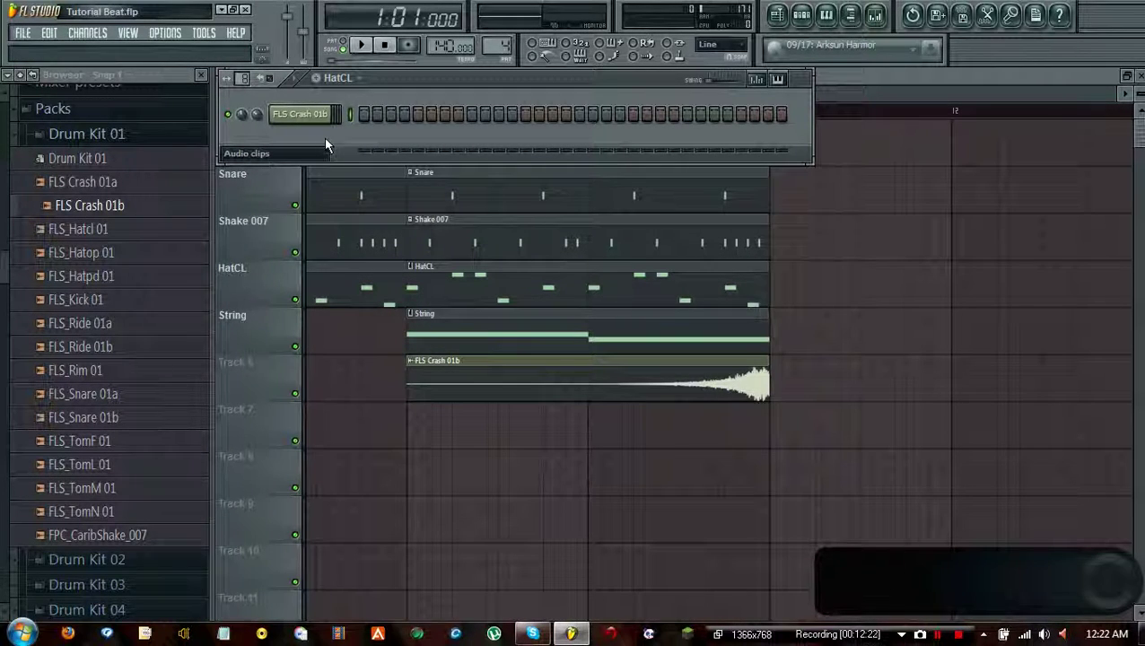
Look through the Shake 007 and String patterns in the step sequencer and select the Crash pattern
left_click(345, 78)
left_click(356, 128)
left_click(346, 78)
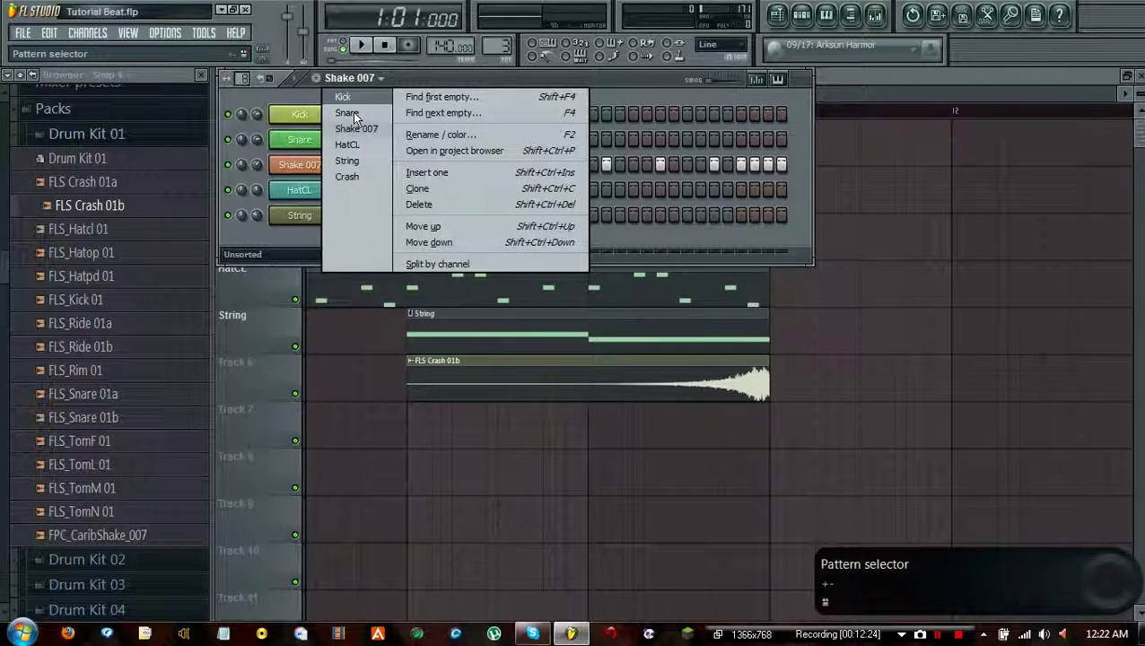
left_click(347, 160)
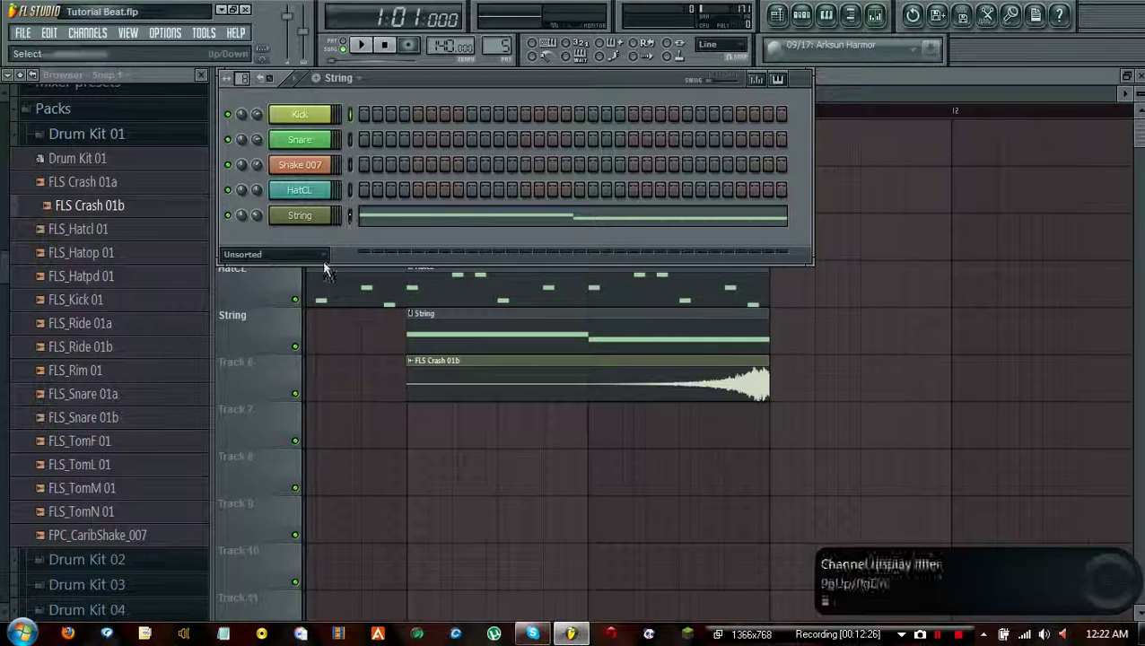
left_click(345, 78)
left_click(358, 175)
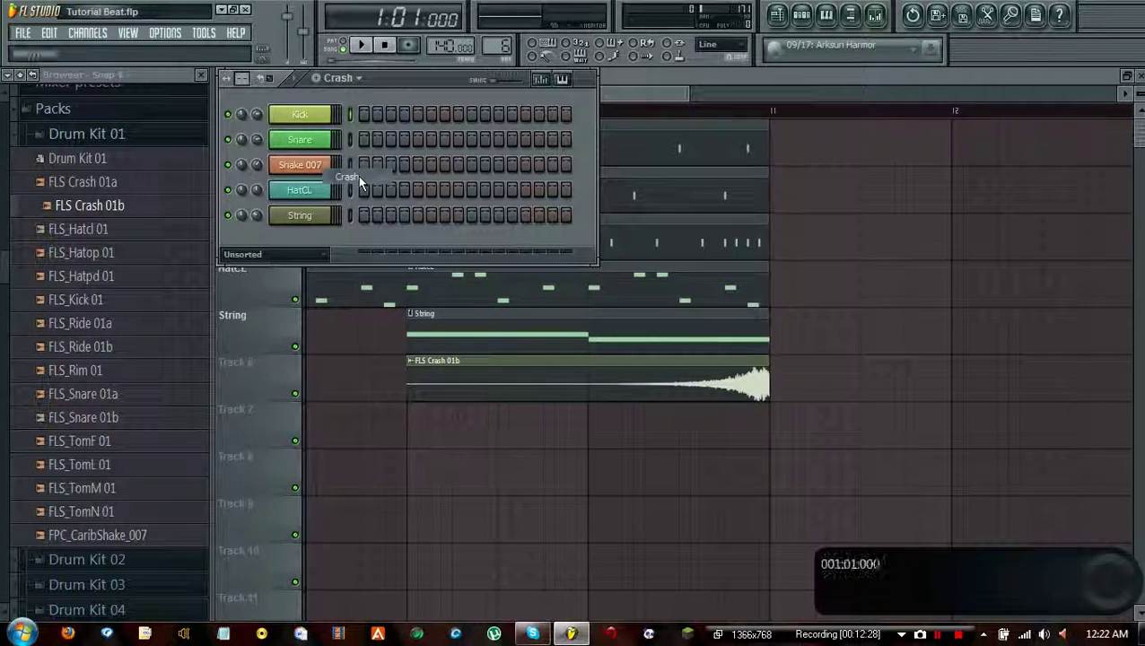
Show all channels in the step sequencer and rename the FLS Crash 01b channel as Crash
left_click(288, 256)
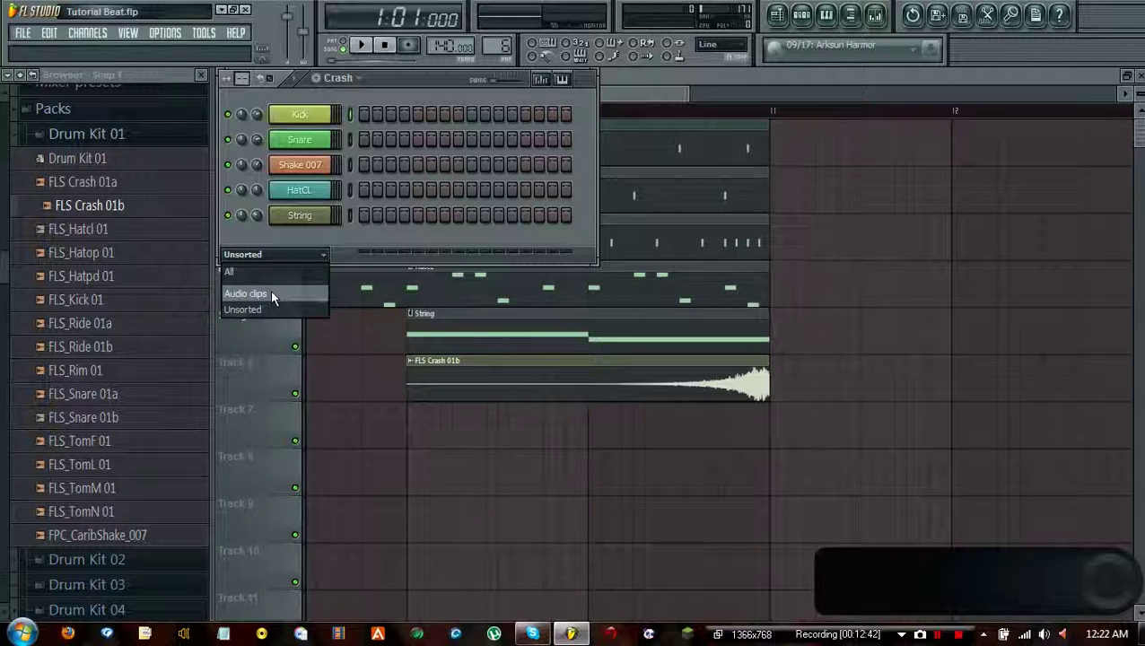
left_click(249, 273)
left_click(292, 247, "shift")
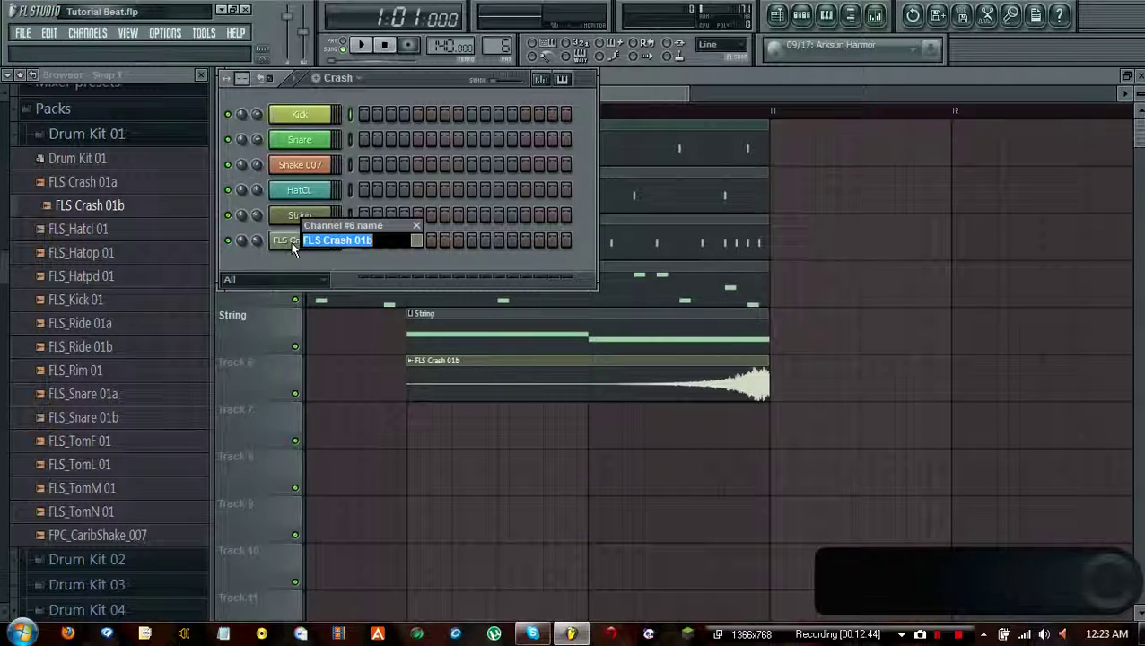
type("Crash")
key("Return")
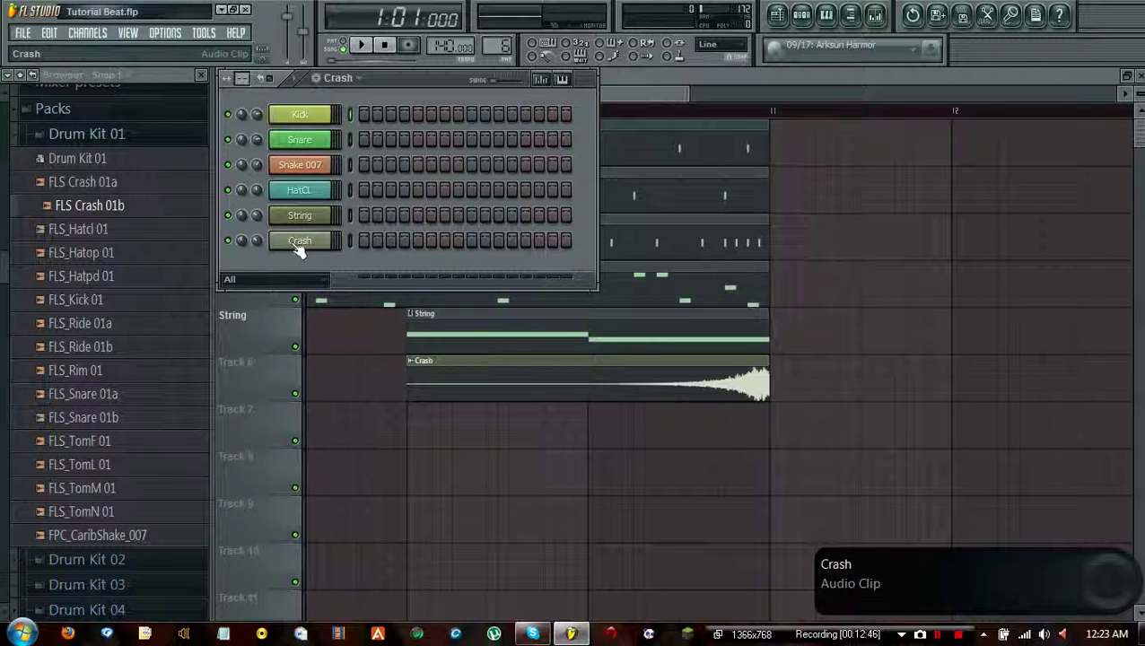
Name the Playlist track holding the reversed crash clip Crashes
left_click(239, 377, "shift")
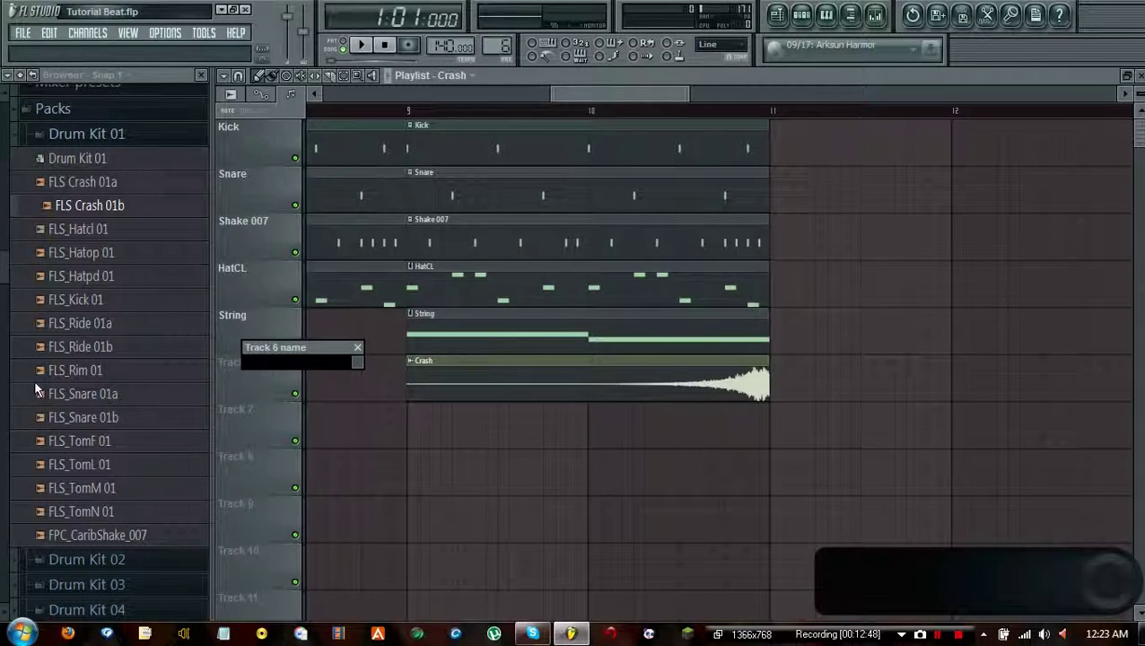
type("Crashes")
key("Return")
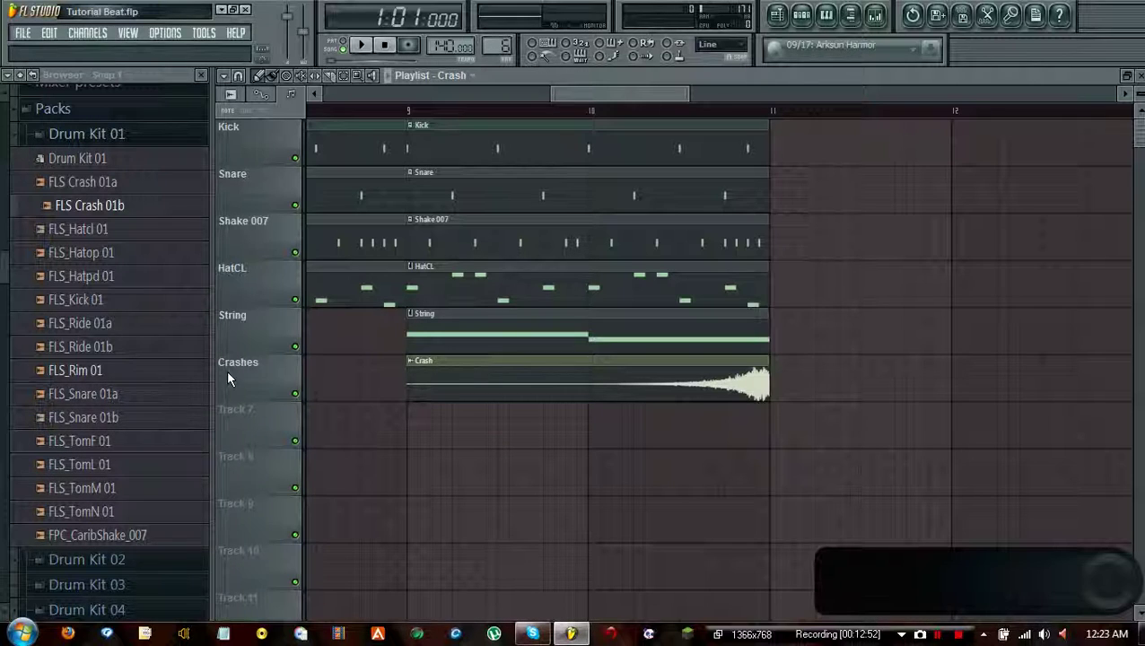
Rename the Crashes track in the Playlist as R_Crash
left_click(227, 379, "shift")
key("End")
key("BackSpace")
key("Return")
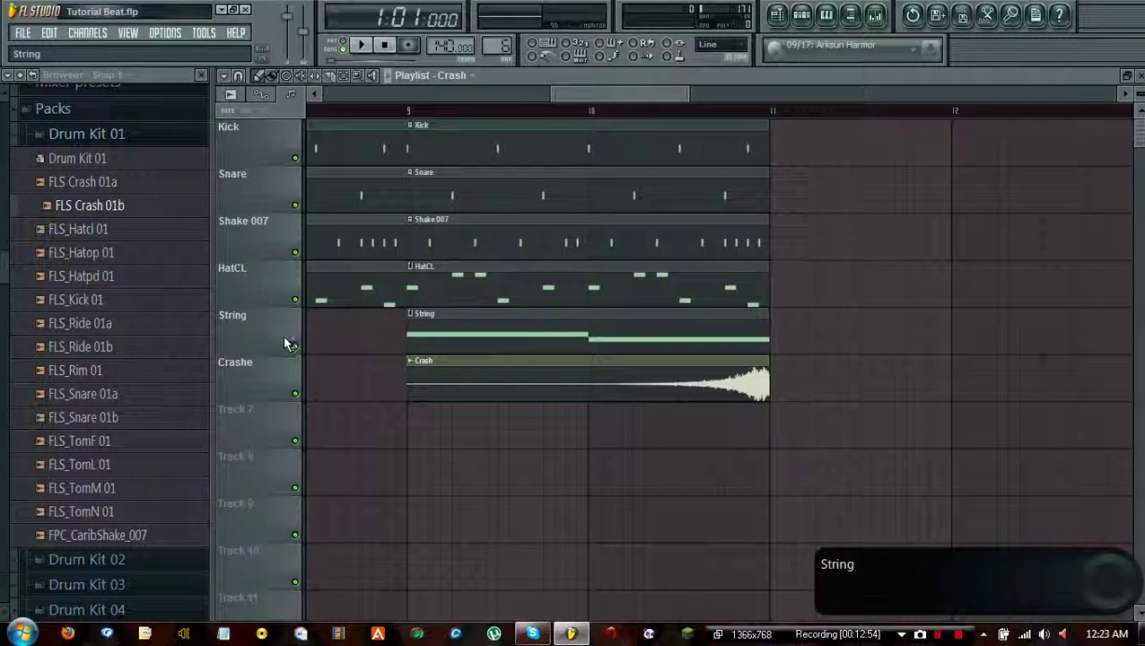
left_click(264, 361, "shift")
key("End")
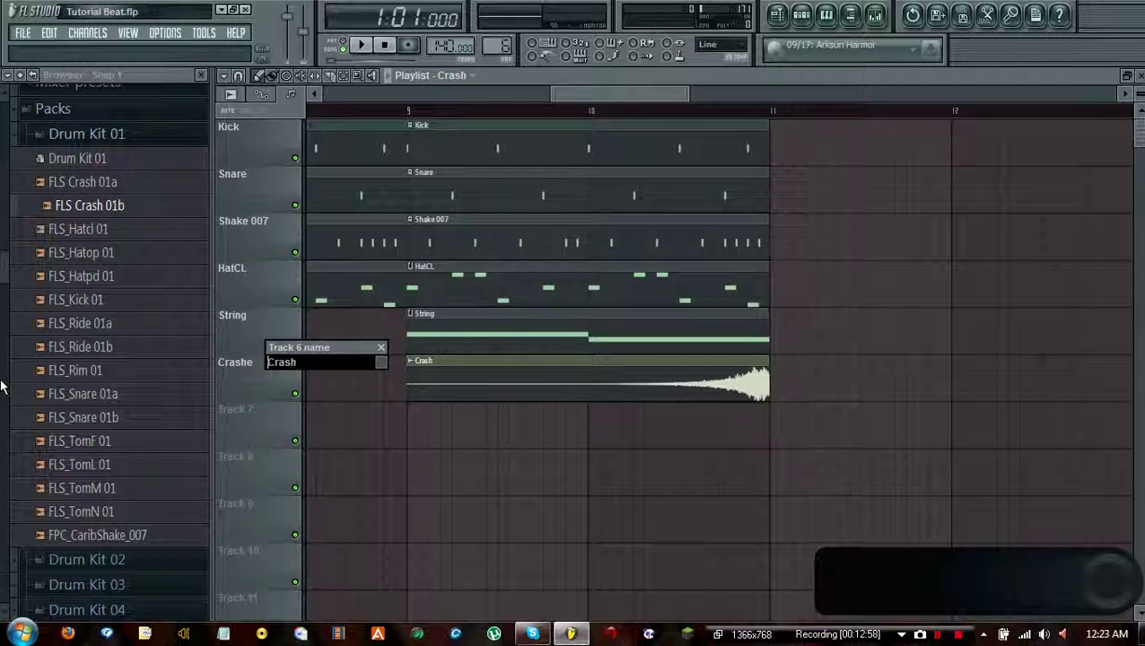
key("Return")
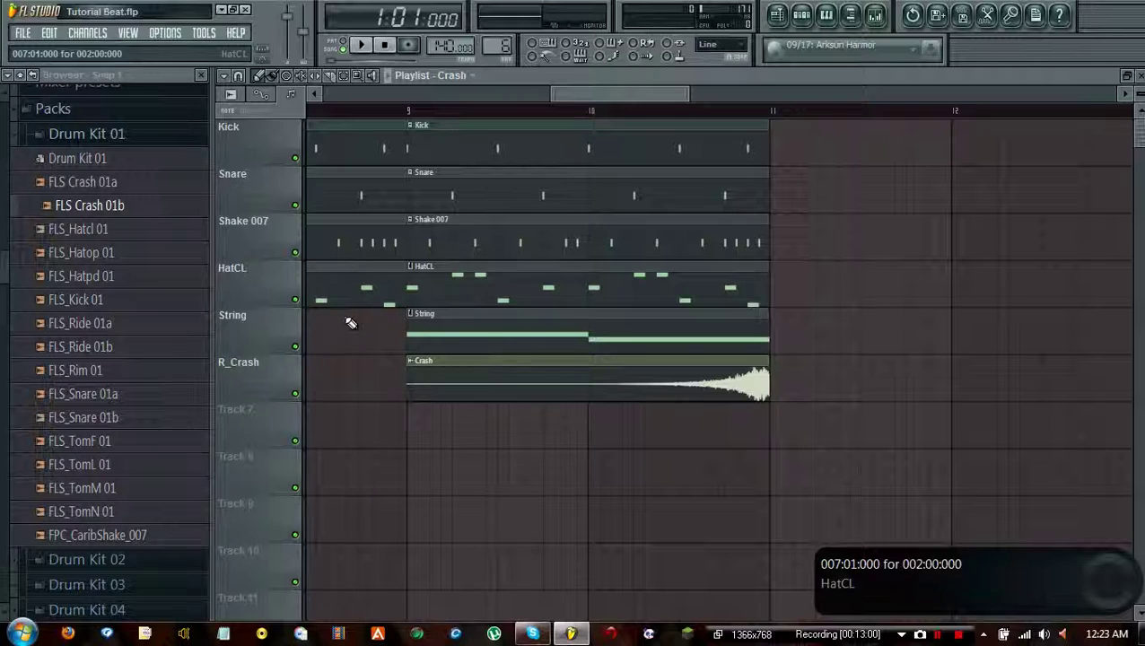
Check the Playlist's clip sources and rename the Crash channel in the step sequencer as R_Crash
left_click(473, 77)
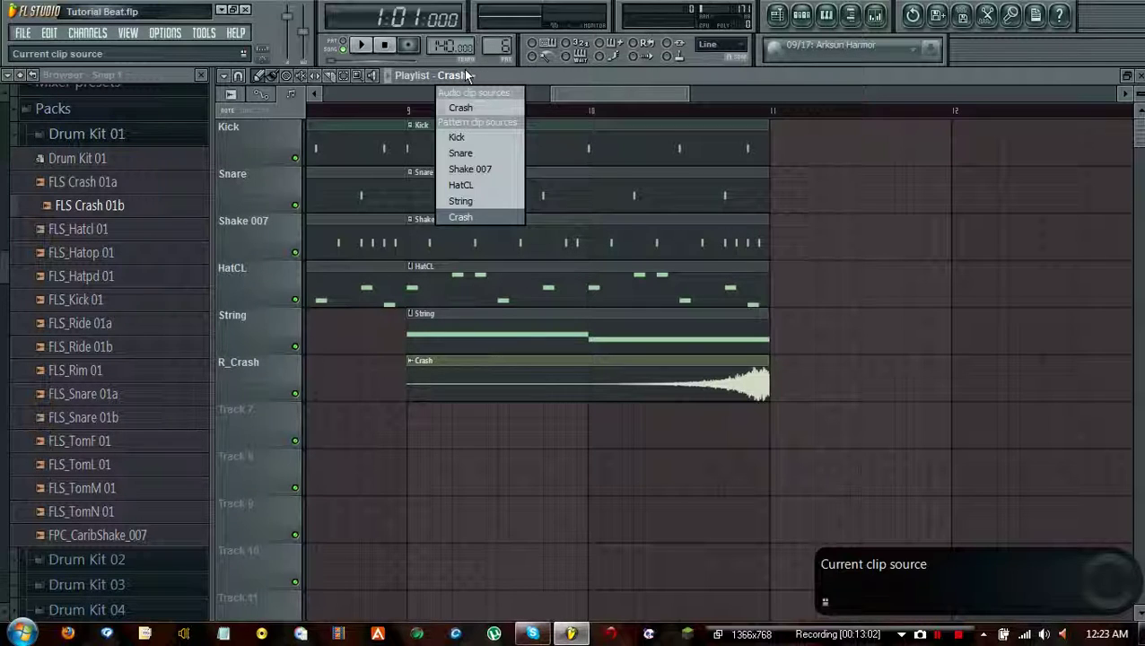
left_click(784, 42)
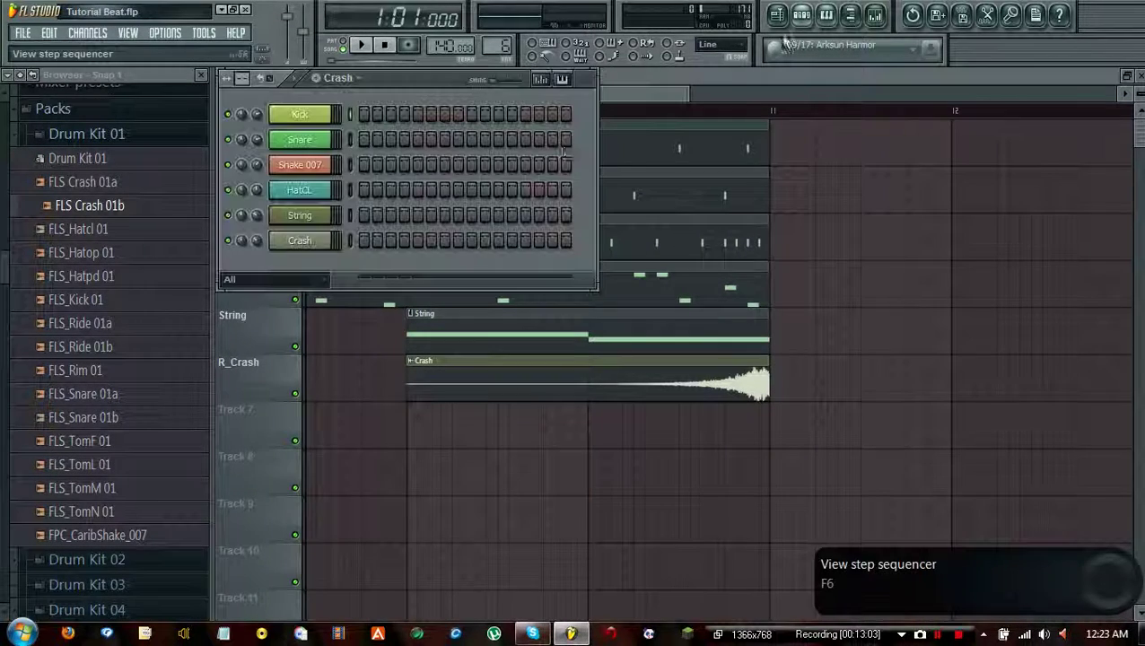
left_click(308, 240, "shift")
key("Home")
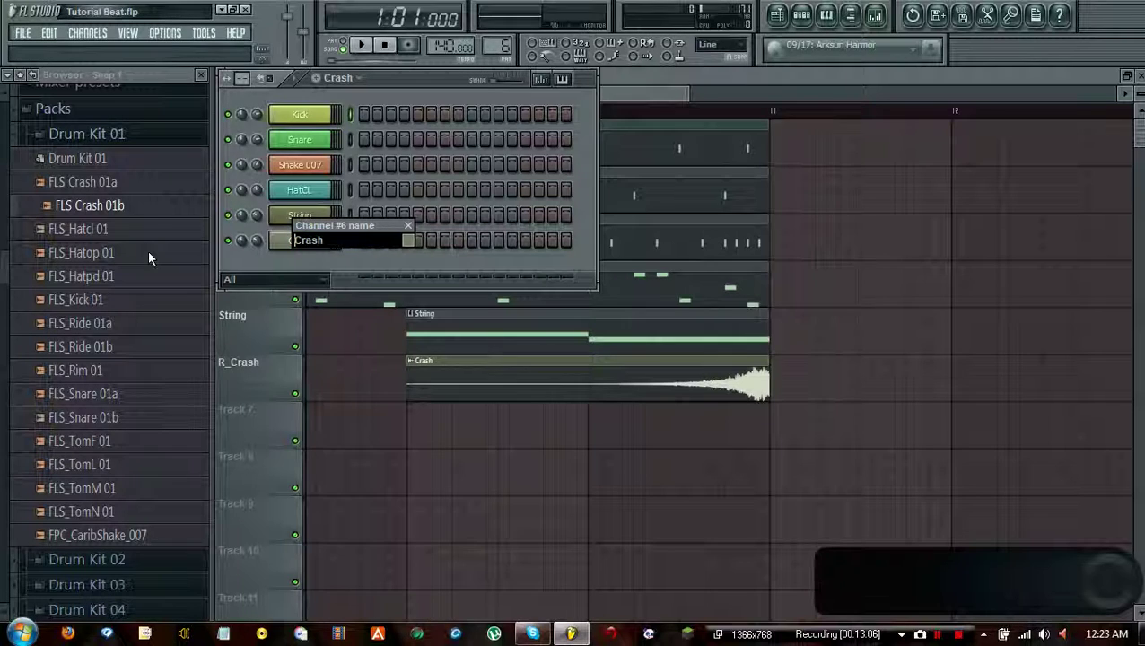
type("R_")
key("Return")
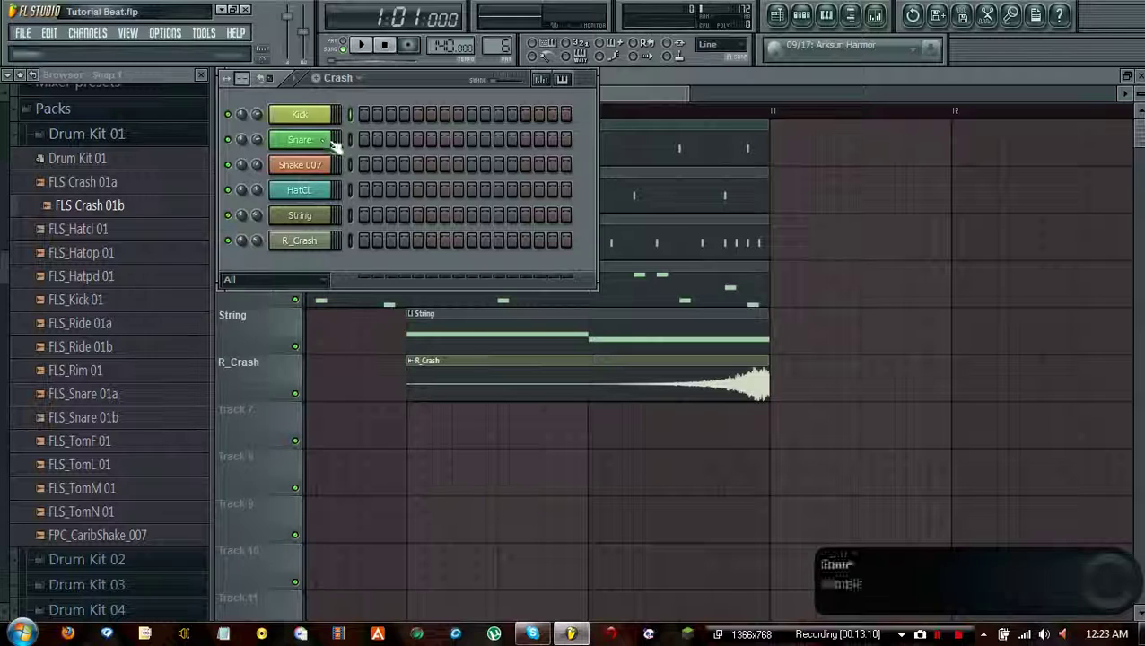
Delete the empty Crash pattern, confirm the deletion, and check the pattern list and the Playlist's current clip source
left_click(338, 80)
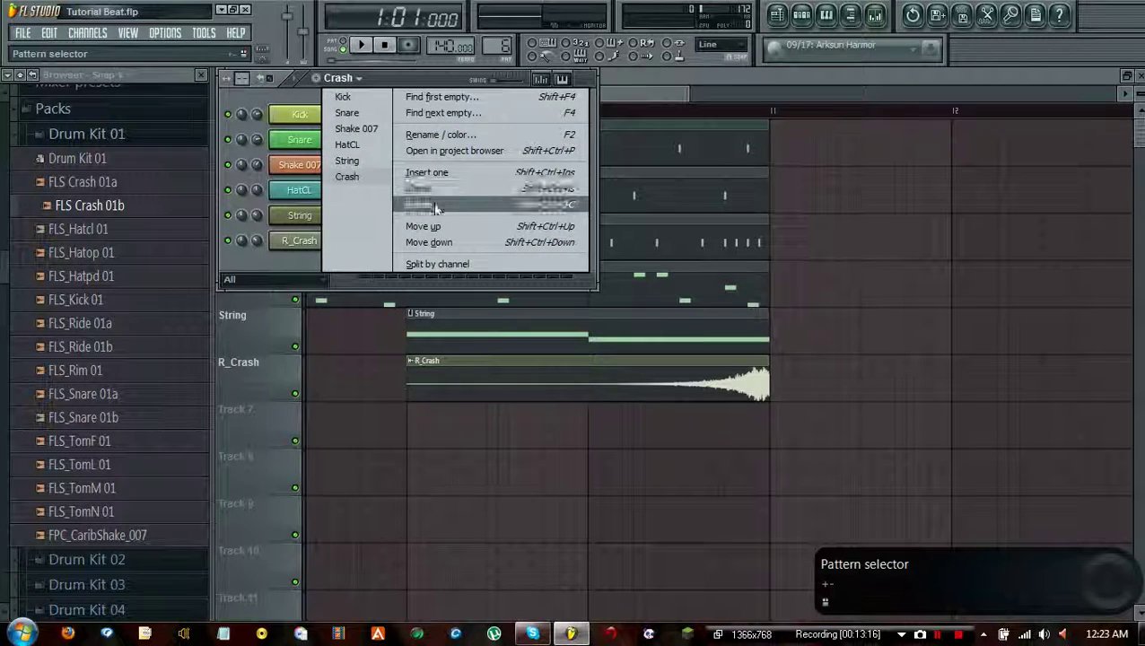
left_click(422, 202)
left_click(656, 374)
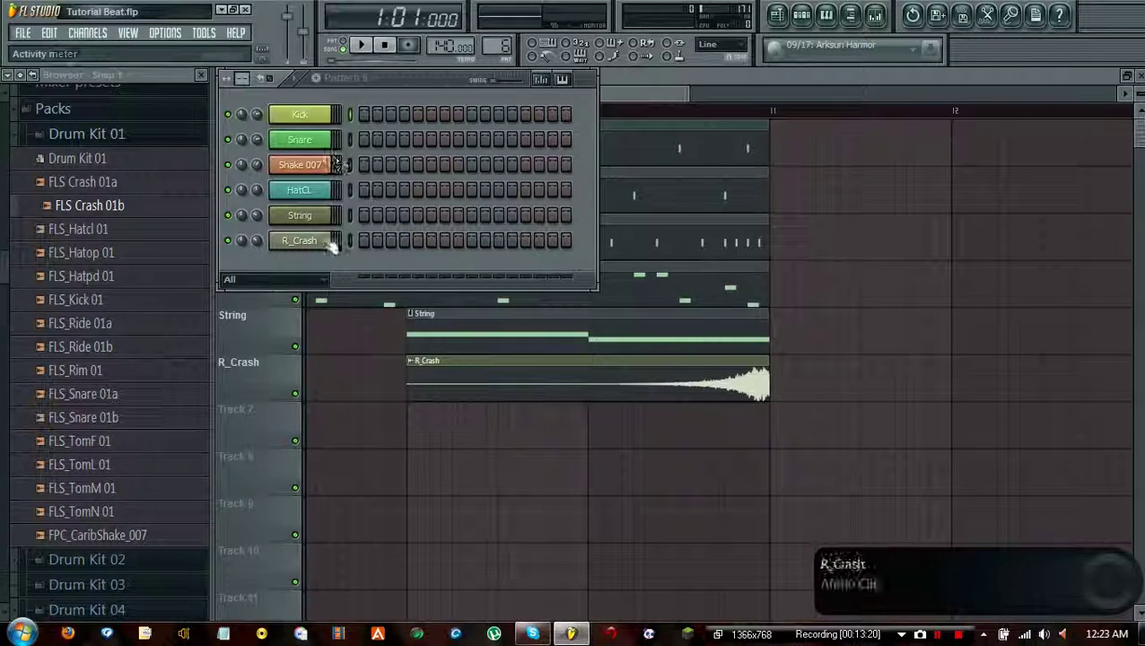
left_click(368, 83)
left_click(449, 94)
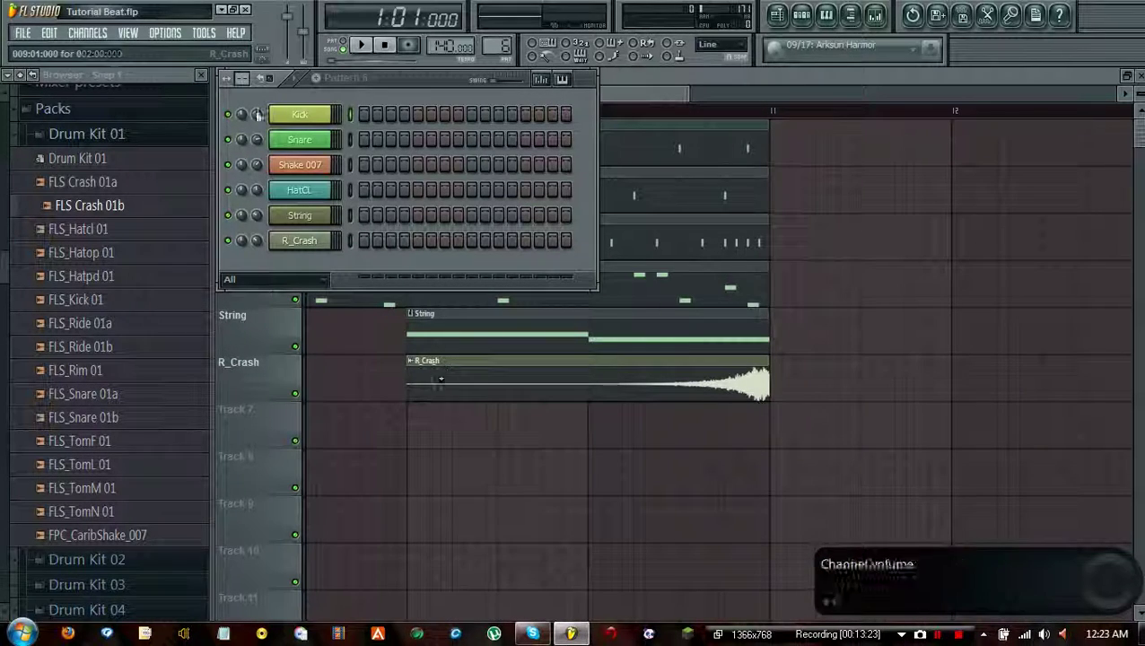
key("F6")
left_click(469, 77)
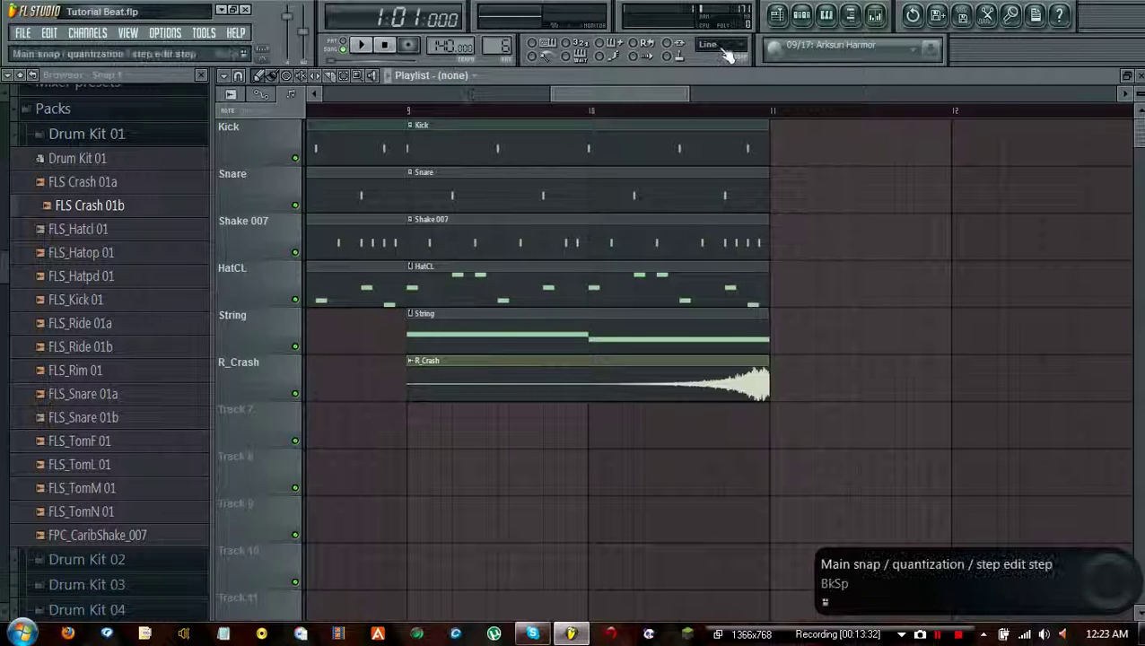
Try placing a second full-length R_Crash clip on Playlist track 8 and remove it
left_click(801, 14)
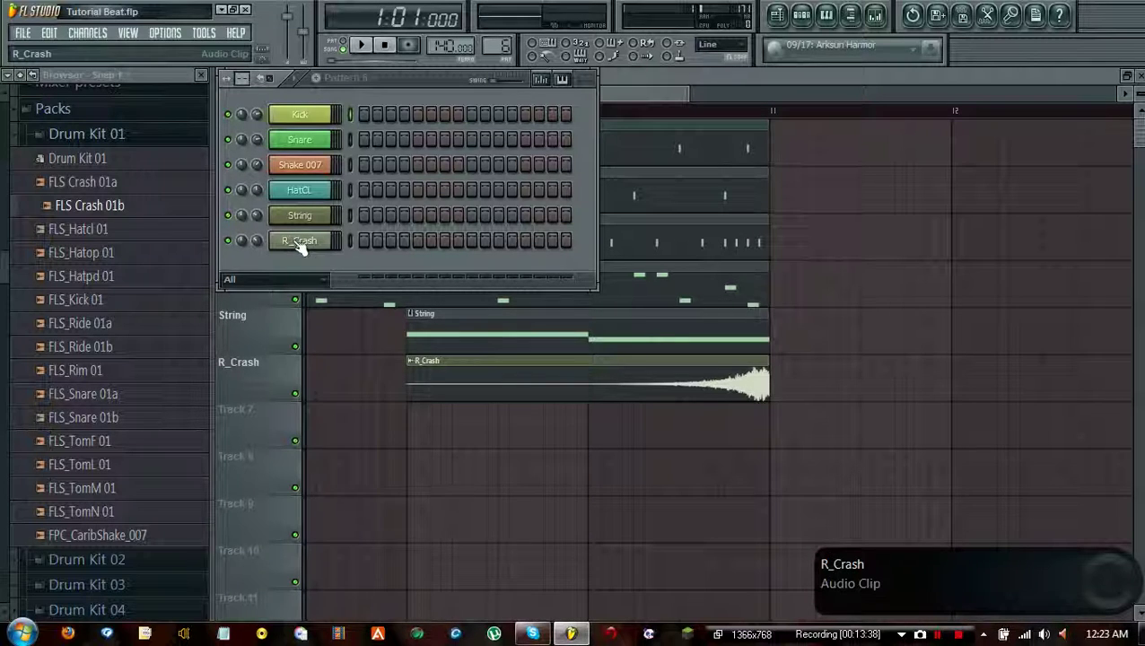
left_click_drag(90, 215, 529, 476)
left_click_drag(820, 477, 457, 468)
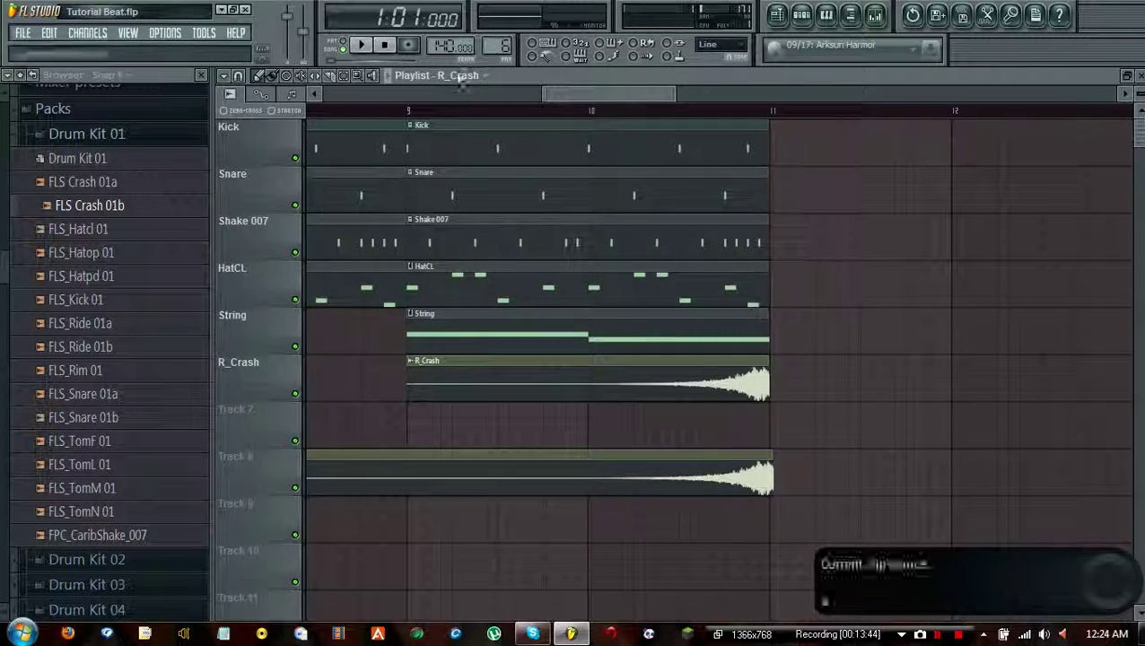
left_click(801, 16)
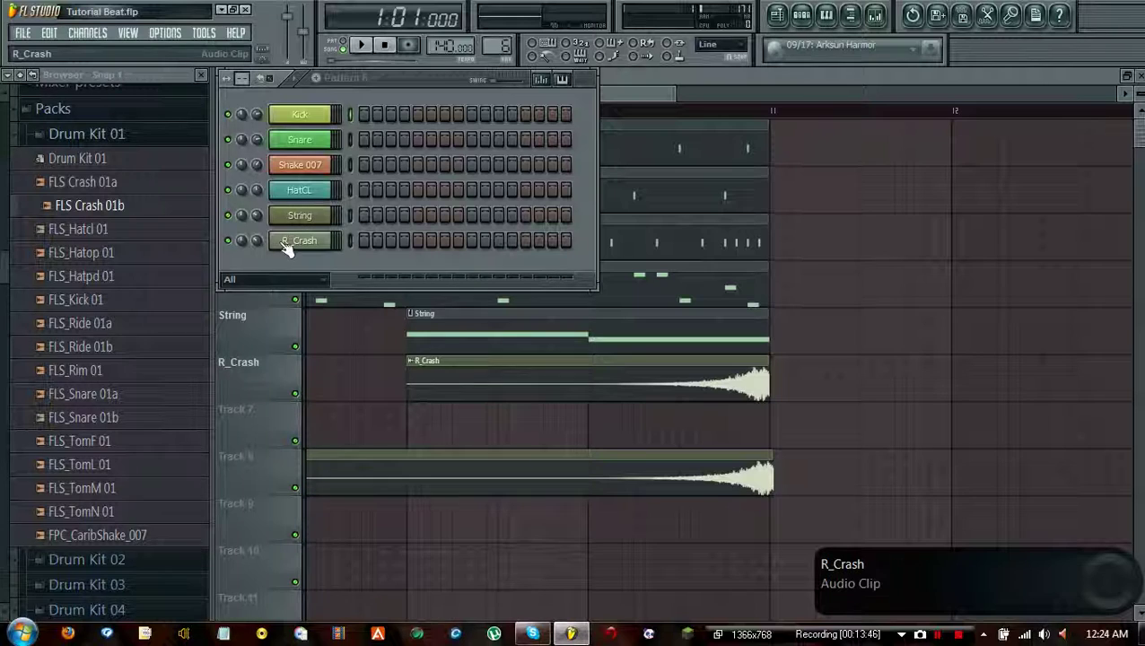
key("F6")
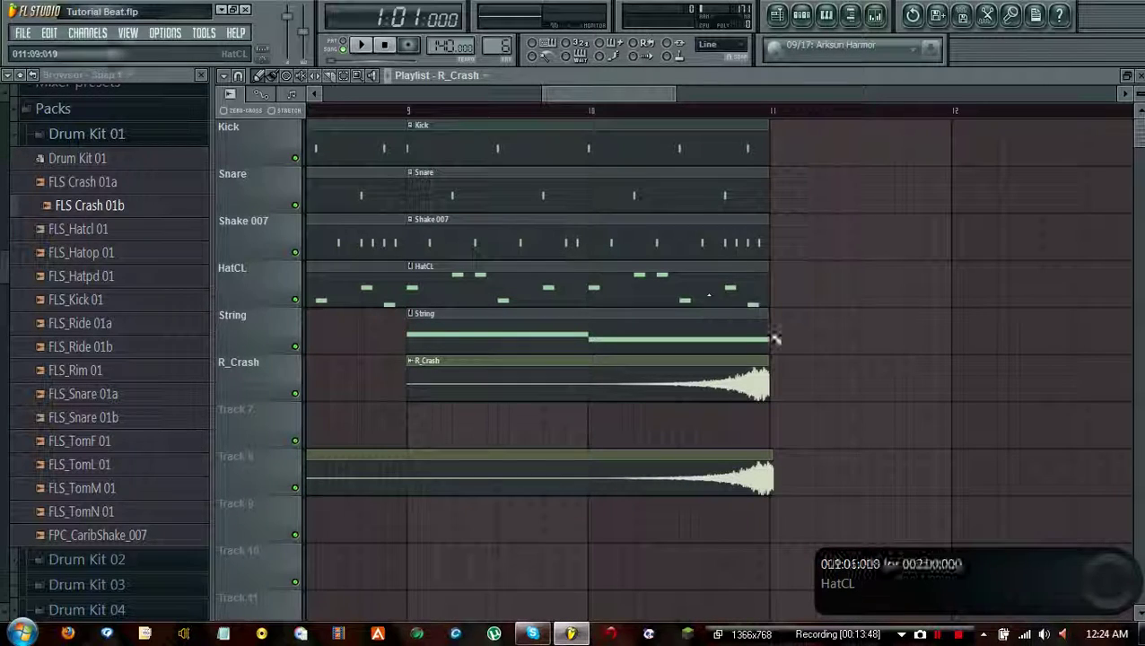
key("Delete")
Clone the R_Crash channel and turn off Reverse in the clone's channel settings
left_click(801, 17)
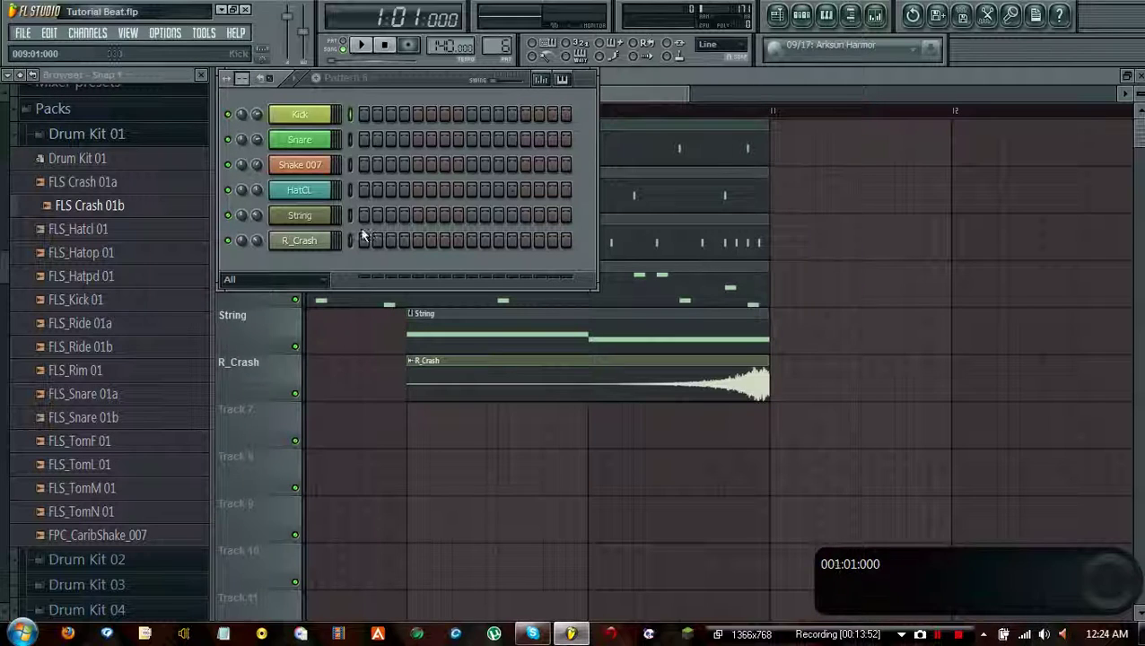
right_click(299, 243)
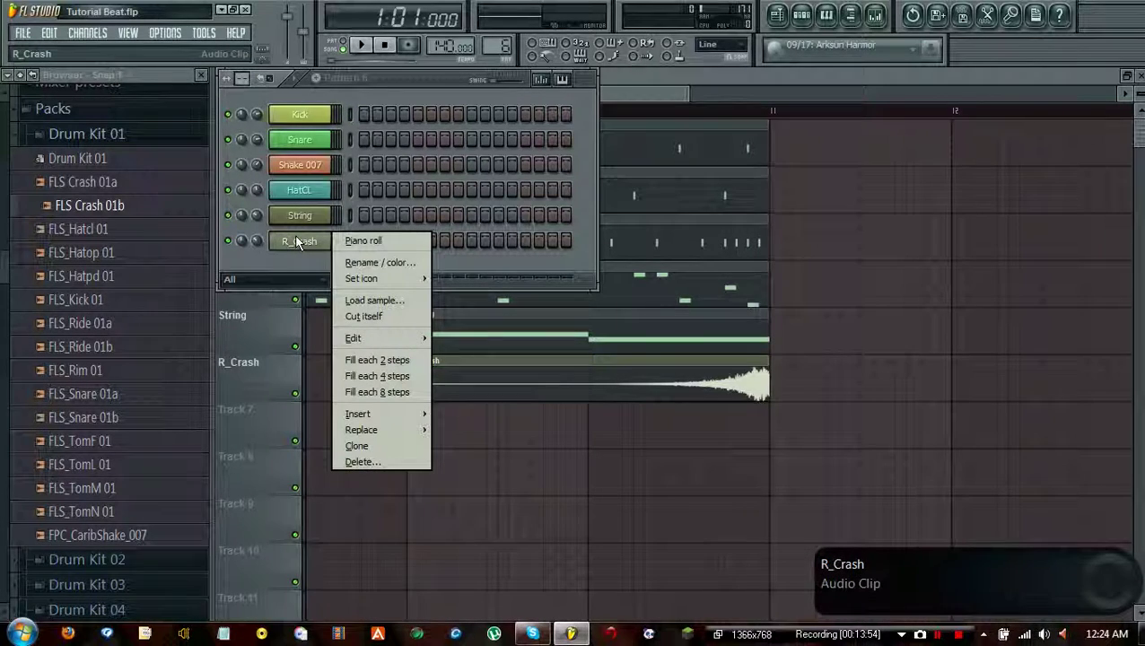
left_click(357, 448)
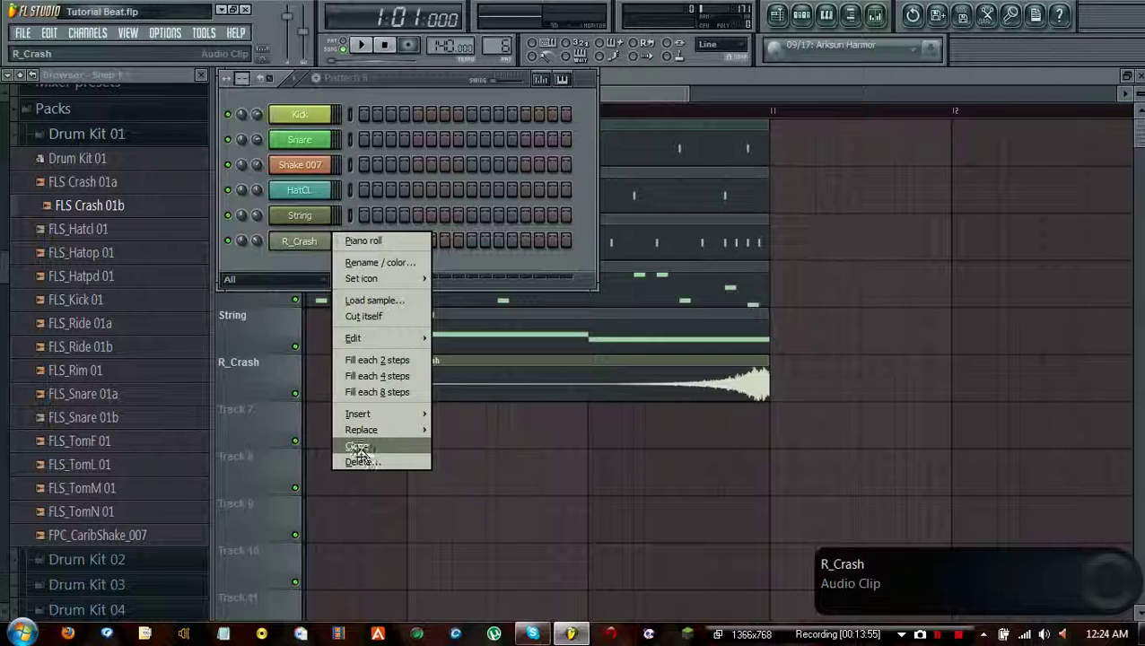
left_click(301, 268)
left_click(301, 267)
left_click(839, 372)
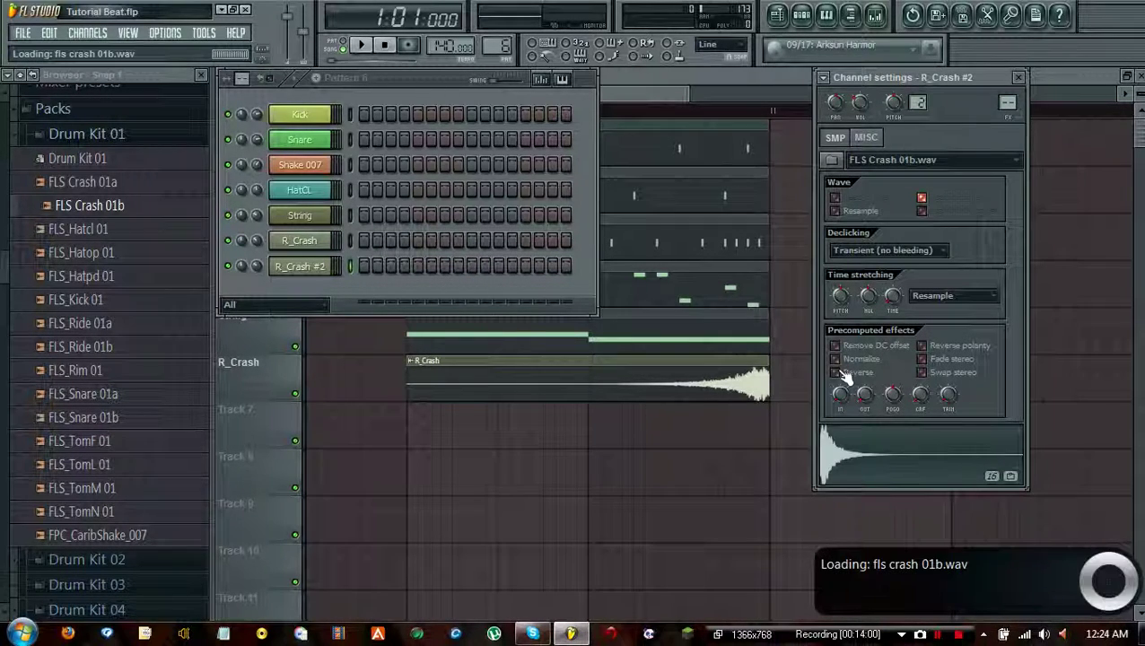
Rename the cloned R_Crash #2 channel as Crash
left_click(326, 267, "shift")
key("End")
key("BackSpace")
key("BackSpace")
key("BackSpace")
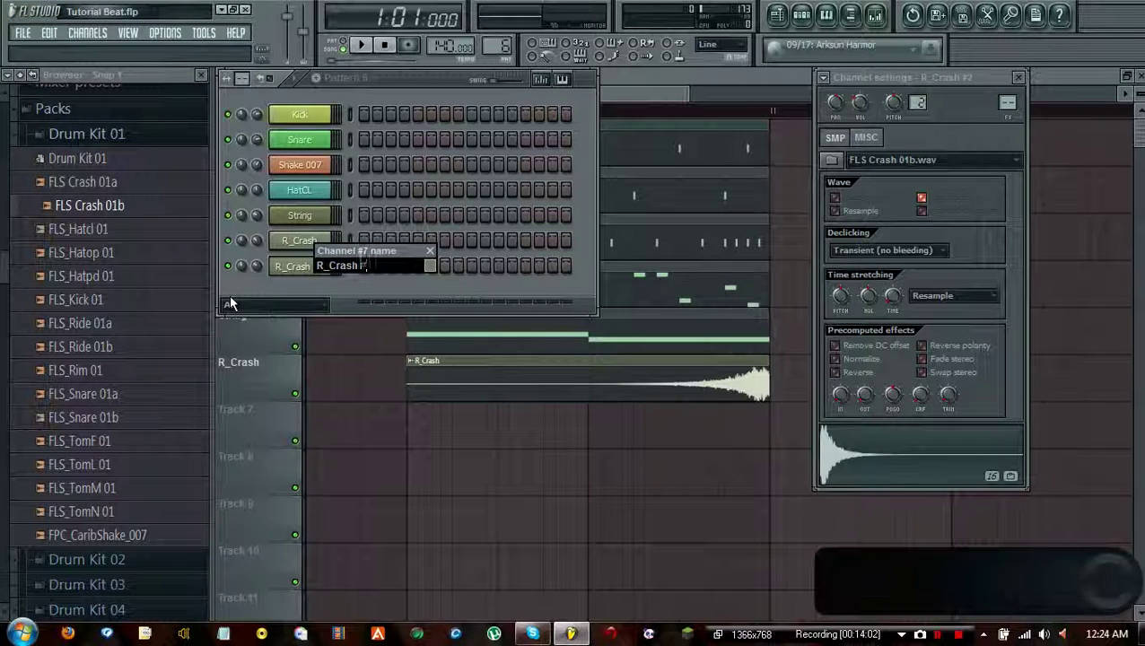
key("Home")
key("Delete")
key("Delete")
key("Return")
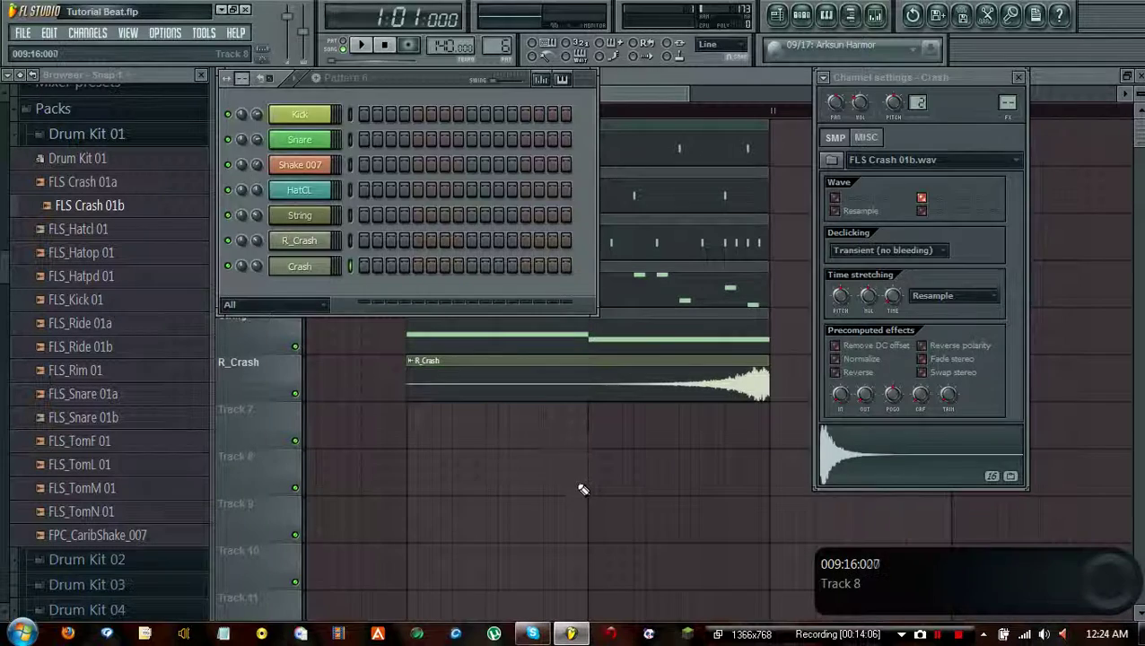
Choose the Crash audio clip as the Playlist's clip source and place it on track 7 at bar 9
left_click(446, 72)
left_click(462, 76)
left_click(465, 122)
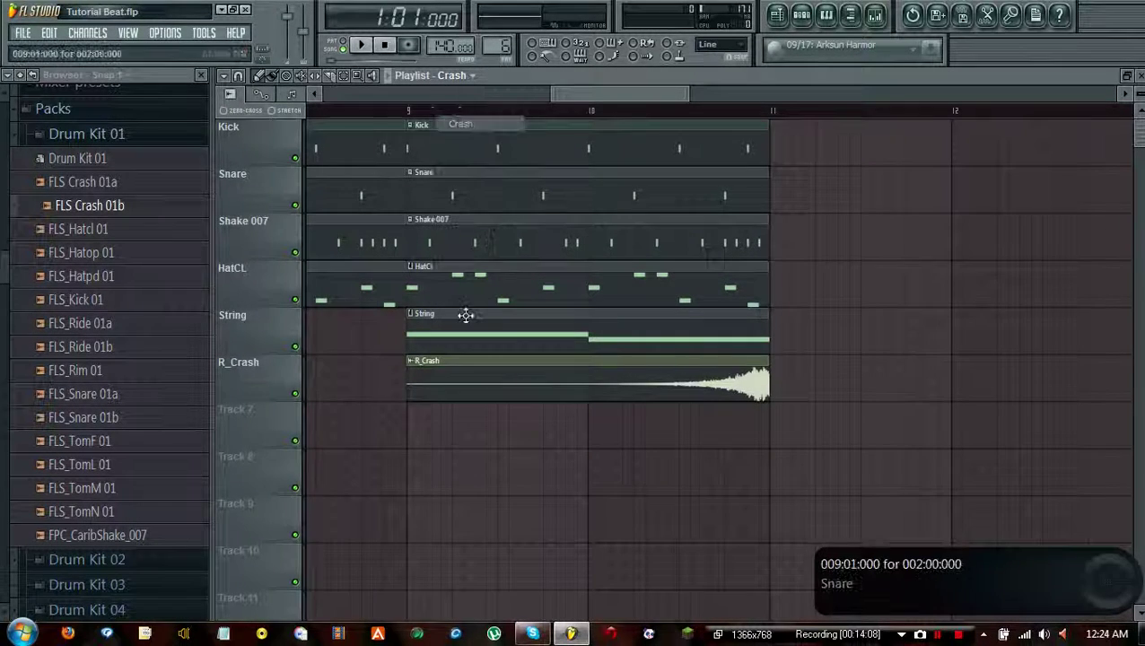
left_click(427, 416)
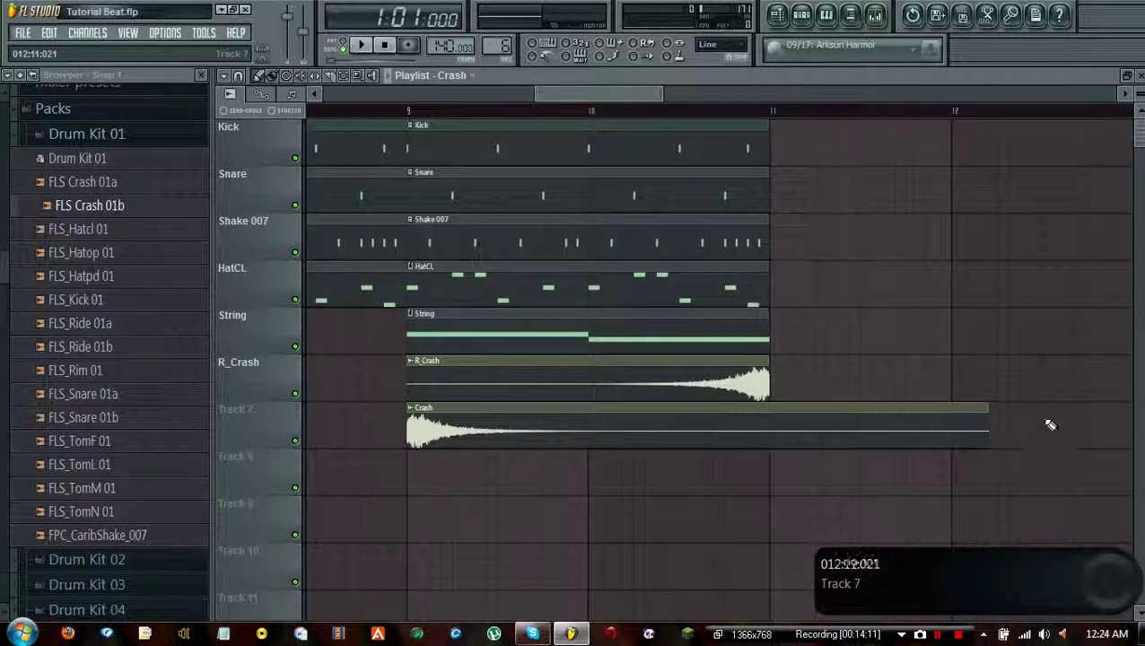
Shorten the Crash clip on track 7 so it ends exactly at bar 11
left_click_drag(983, 416, 769, 408)
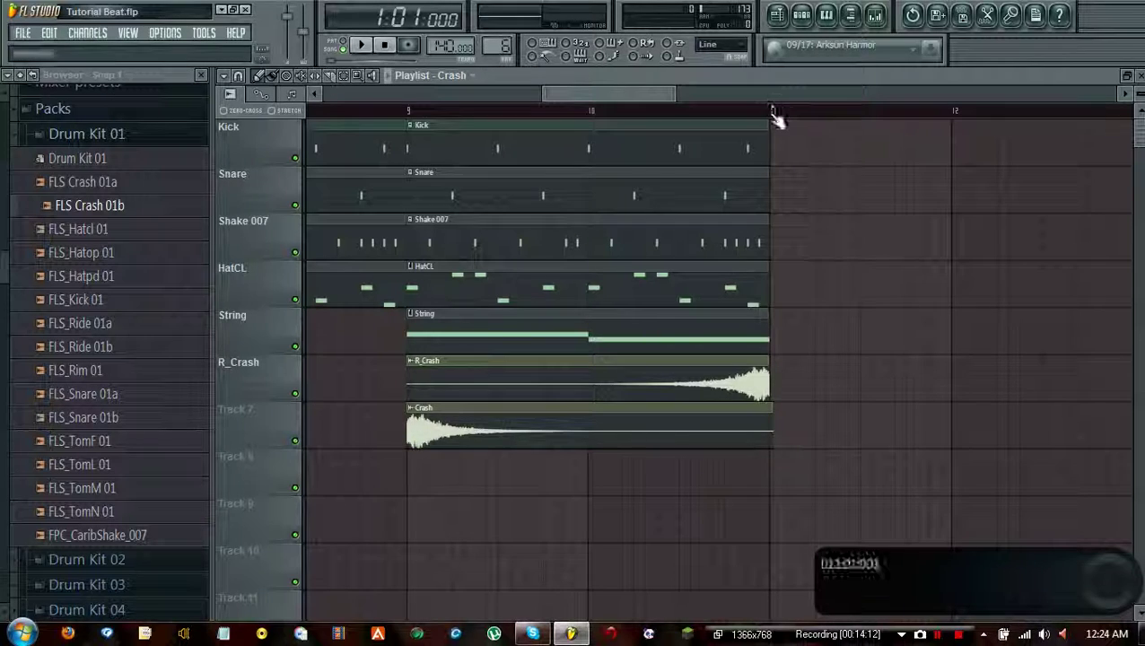
scroll(777, 119, "up", 5)
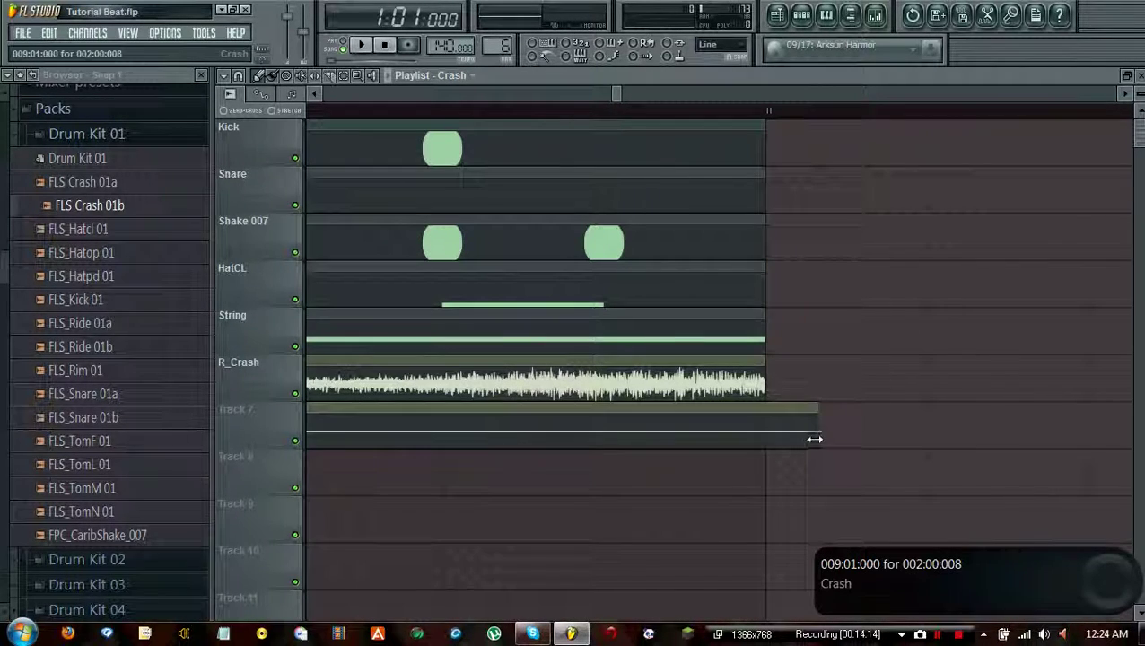
left_click_drag(813, 440, 760, 437)
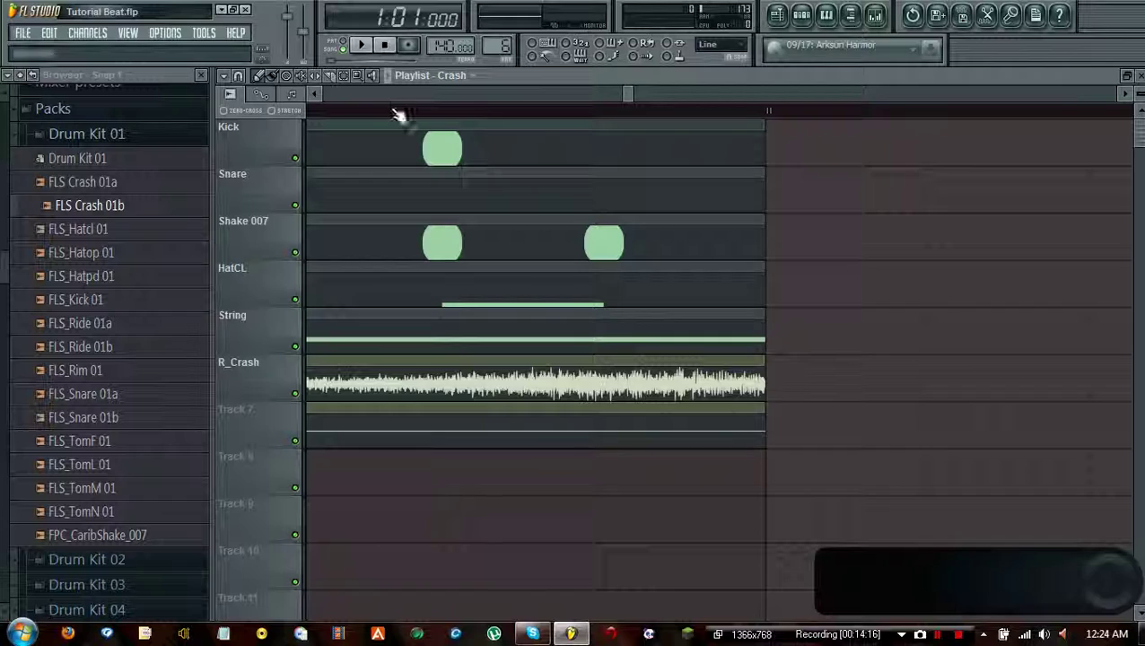
scroll(395, 112, "down", 5)
left_click_drag(649, 95, 573, 89)
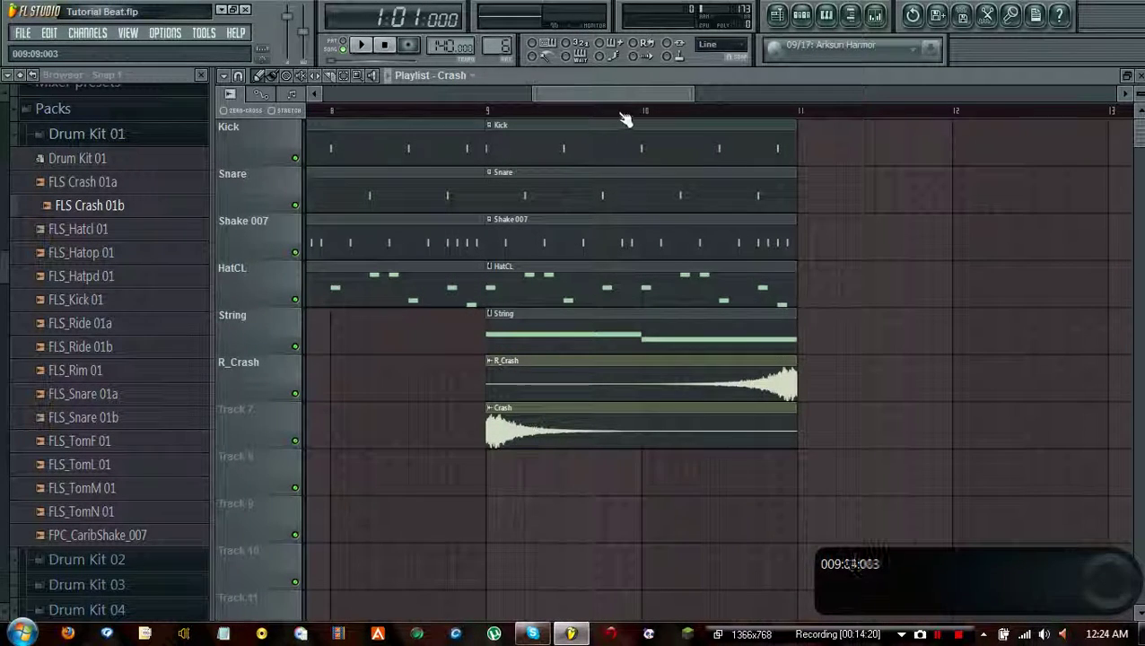
Play the arrangement from bar 10 to hear the layered crash clips, and stop playback
left_click_drag(637, 112, 643, 111)
left_click(361, 47)
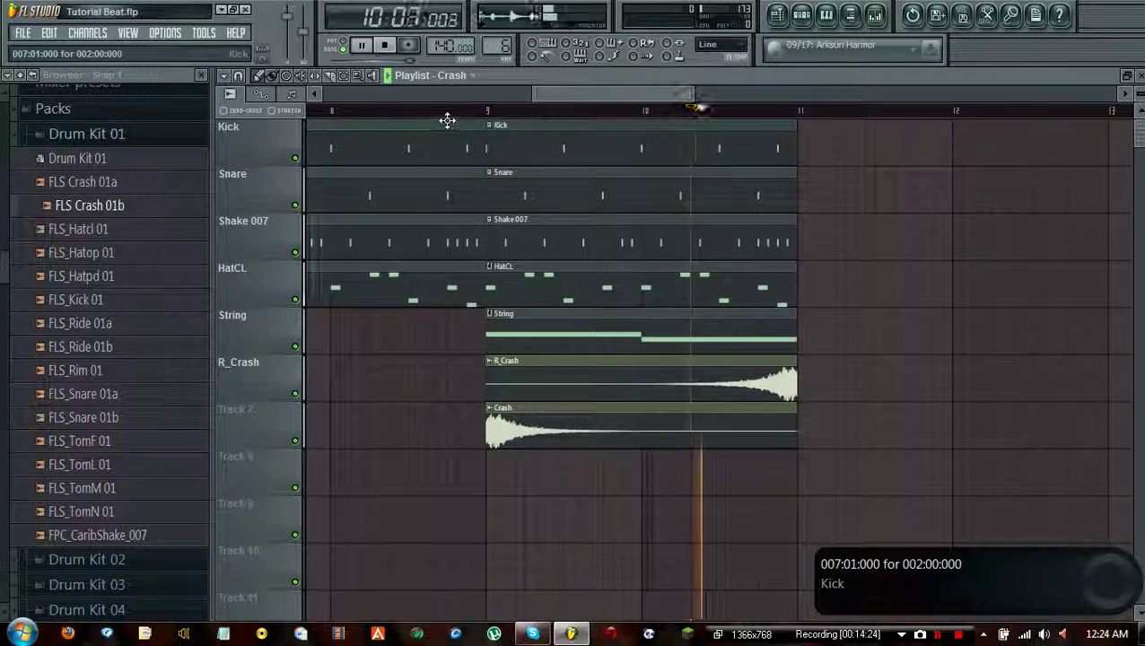
left_click(384, 46)
left_click(225, 76)
mouse_move(255, 95)
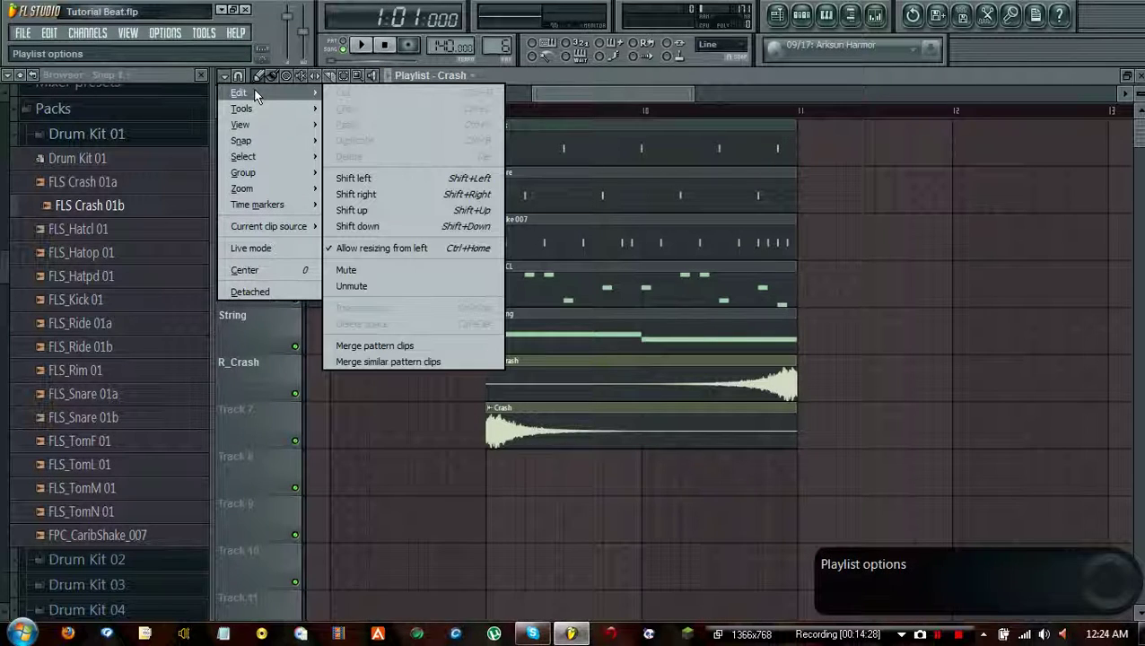
left_click(401, 434)
Select bars 9 to 11 in the Playlist timeline, listen to that section, and stop playback
left_click_drag(504, 117, 799, 122)
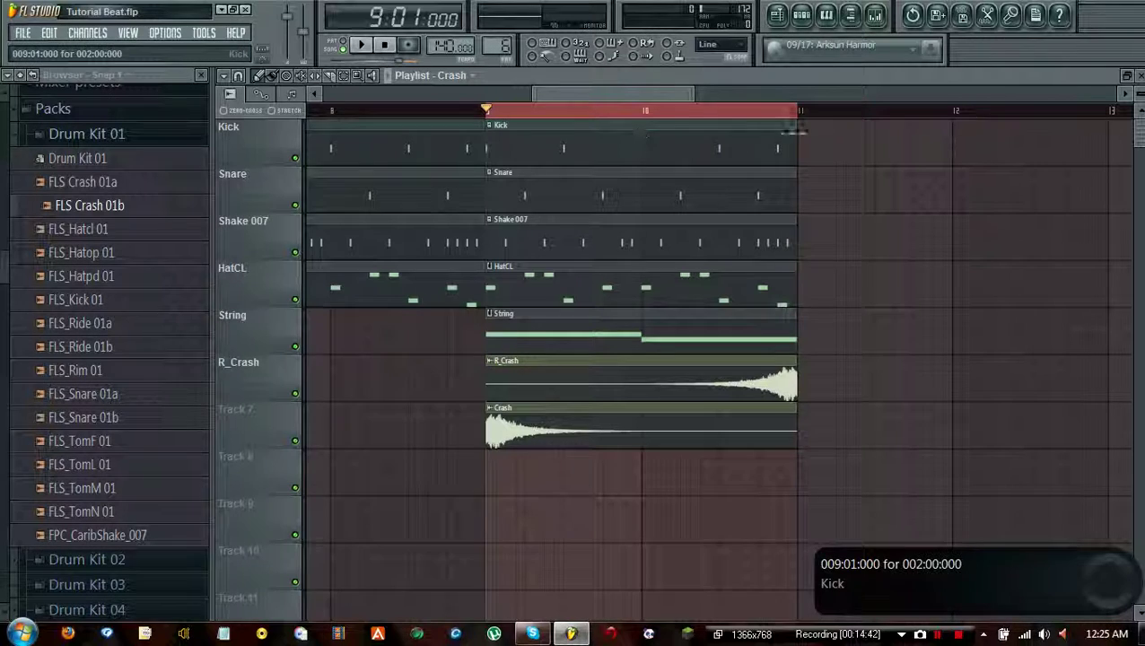
left_click(362, 45)
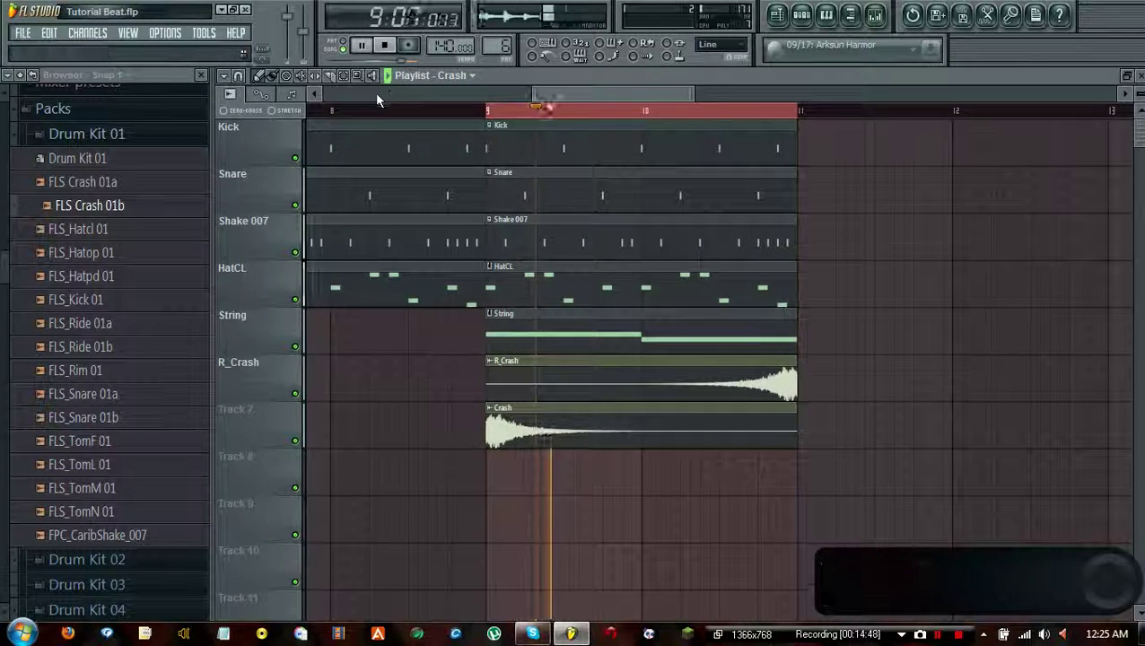
left_click(384, 45)
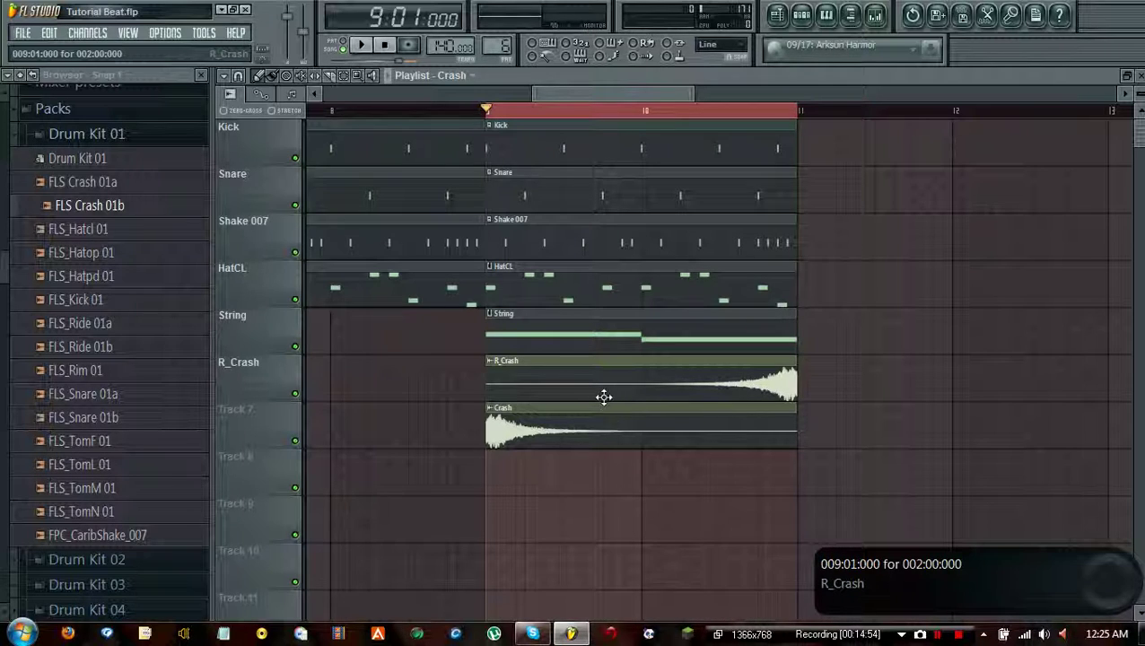
Adjust the Crash channel's volume in its channel settings and audition the selected bars
double_click(585, 419)
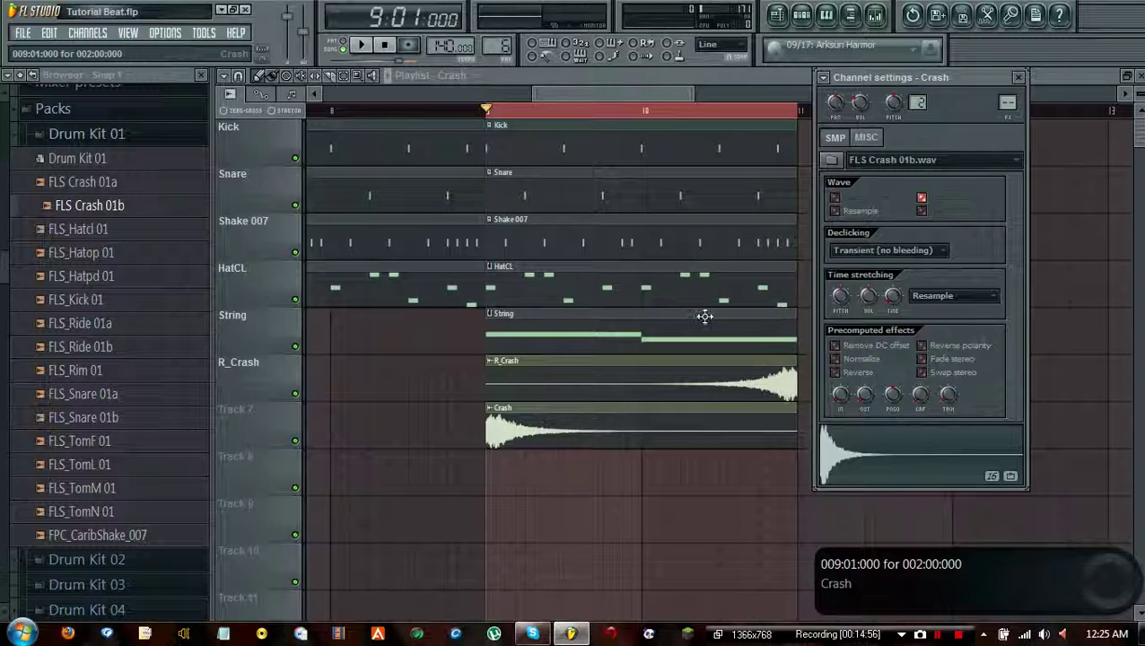
left_click(863, 106)
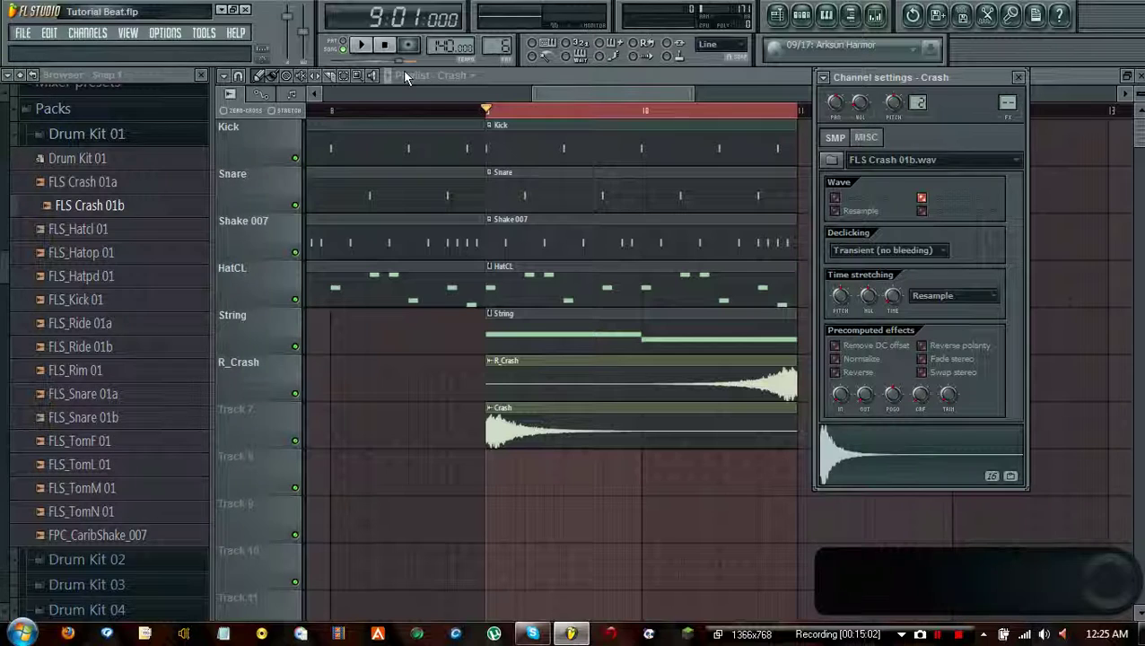
left_click(360, 45)
left_click(384, 44)
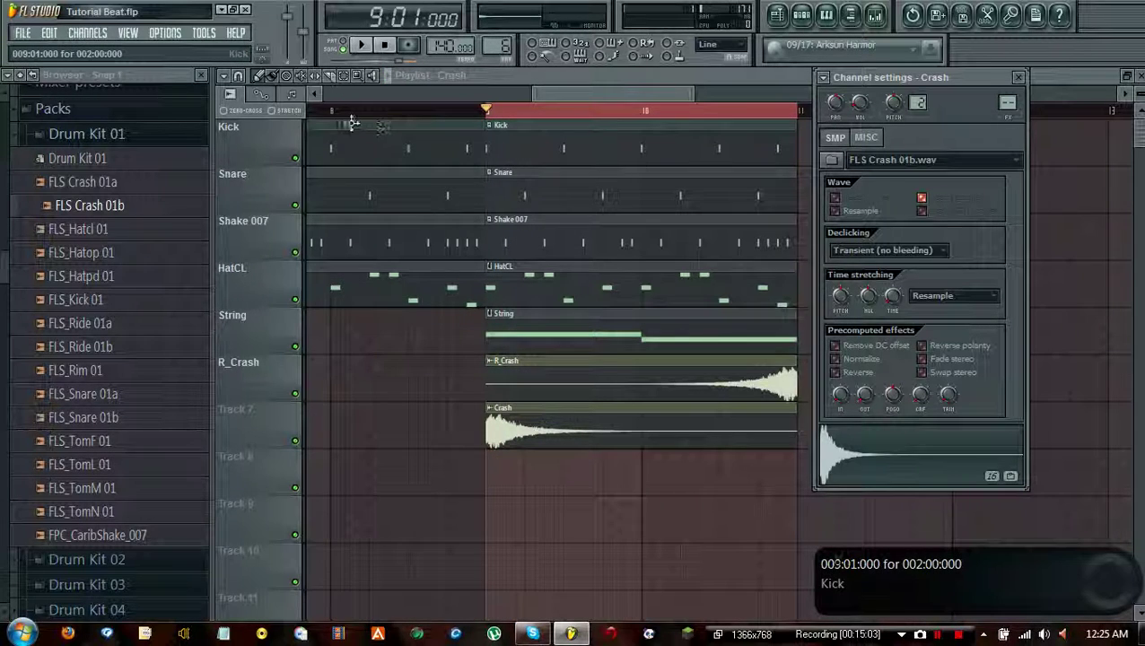
left_click(363, 45)
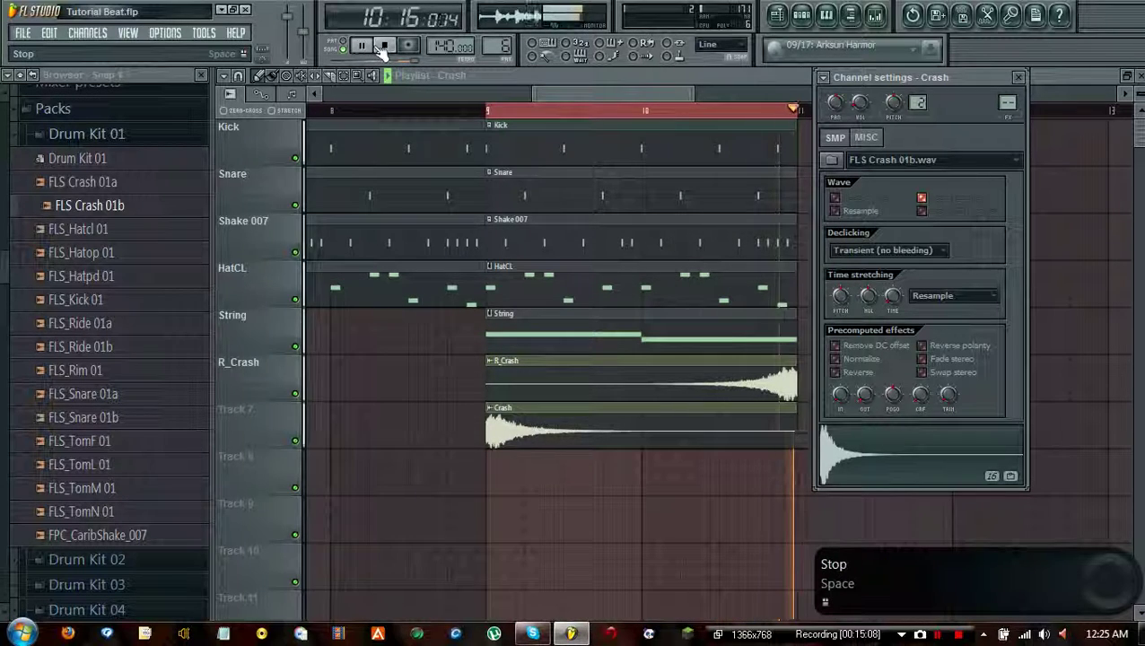
left_click(383, 45)
Set the R_Crash channel's volume to about 16% and play the selected section to check it
left_click(672, 396)
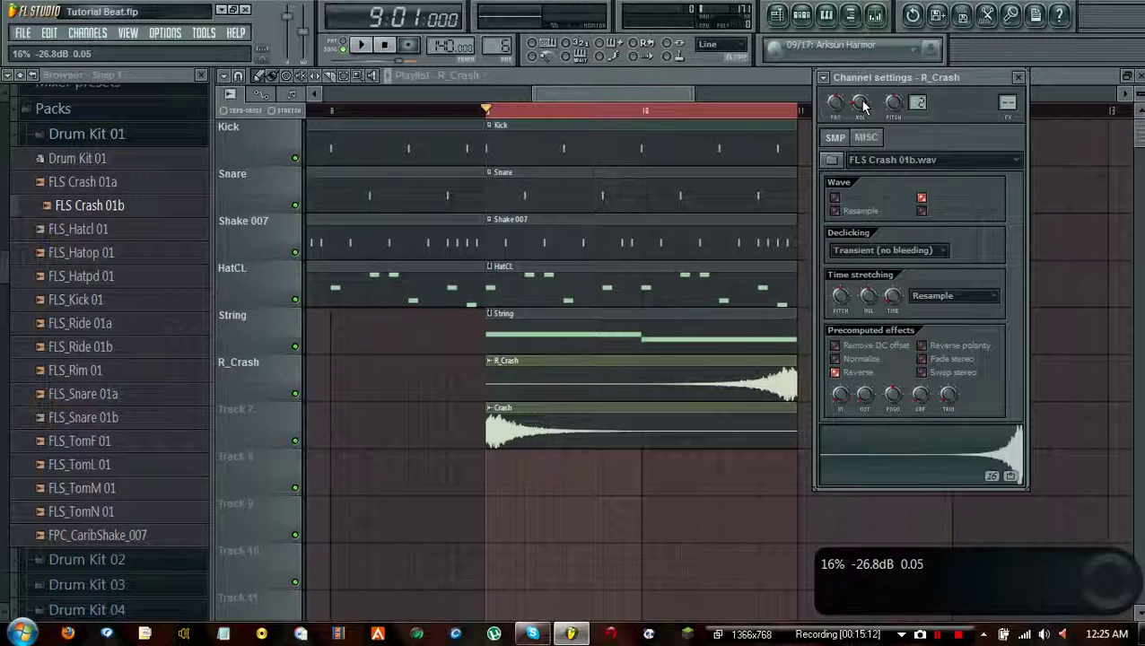
left_click(367, 49)
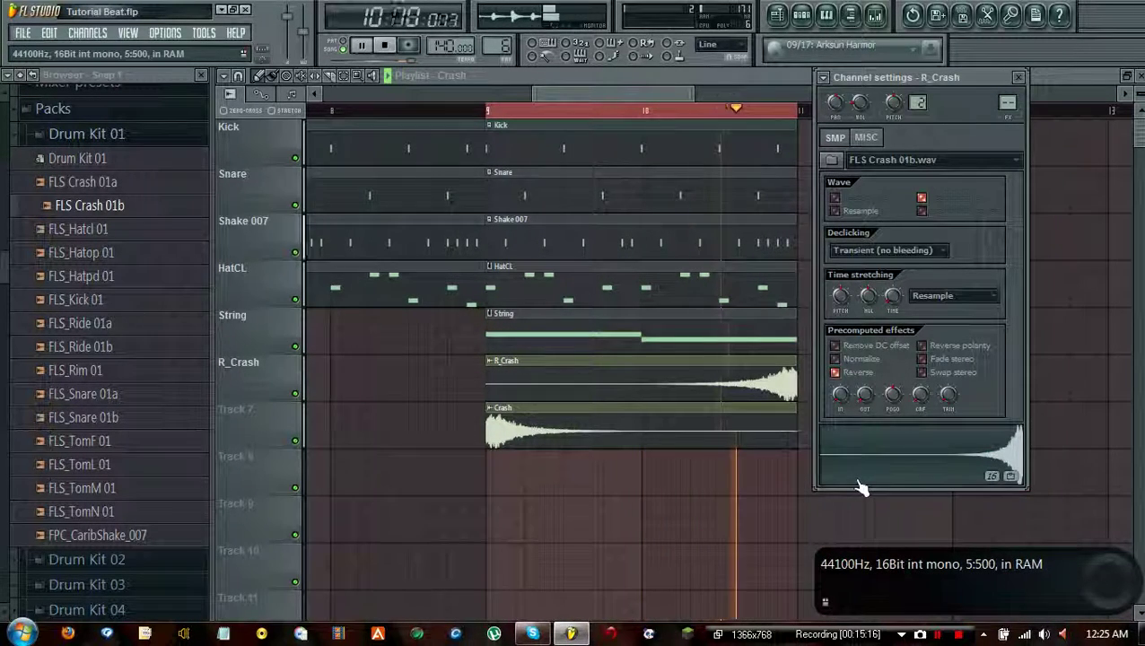
left_click(400, 52)
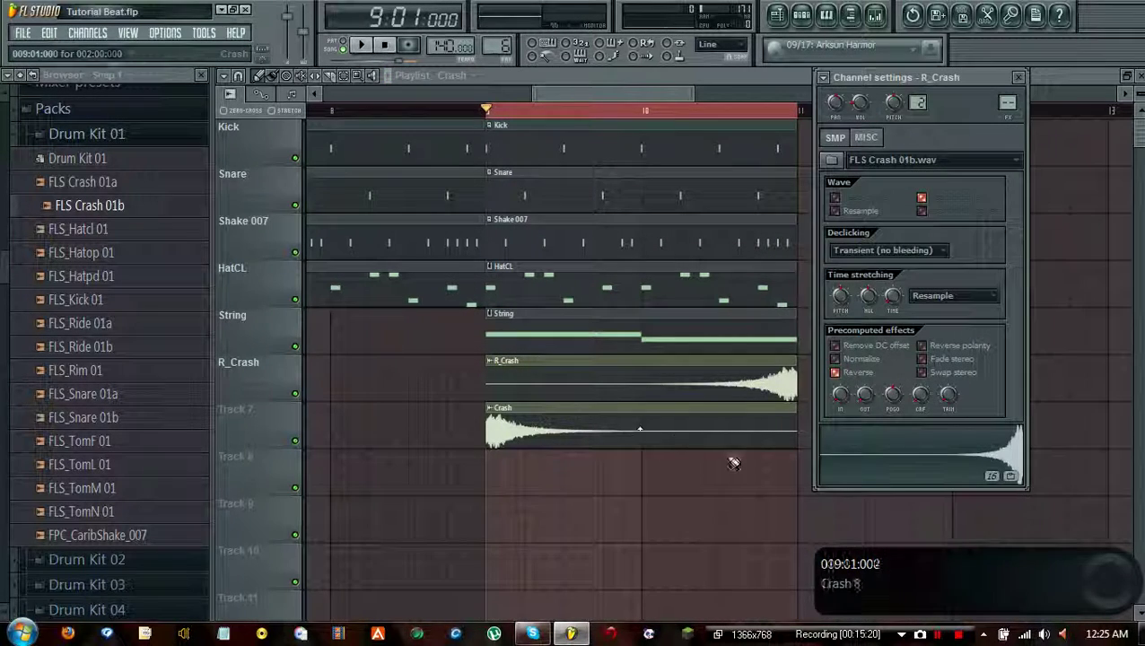
left_click(536, 429)
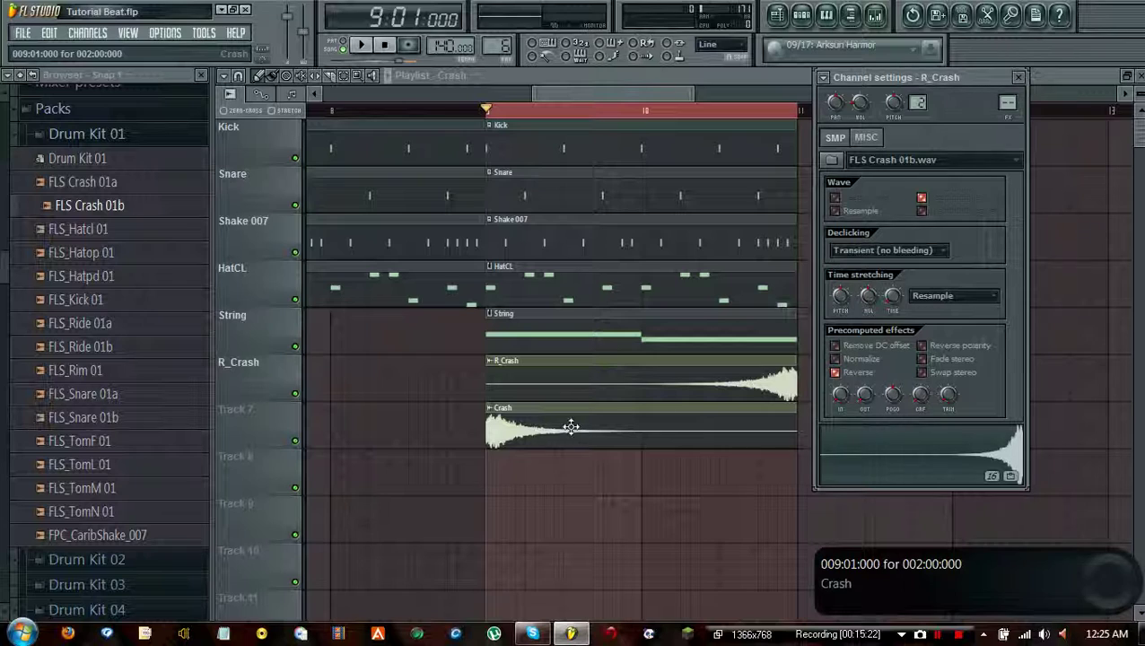
left_click(1019, 78)
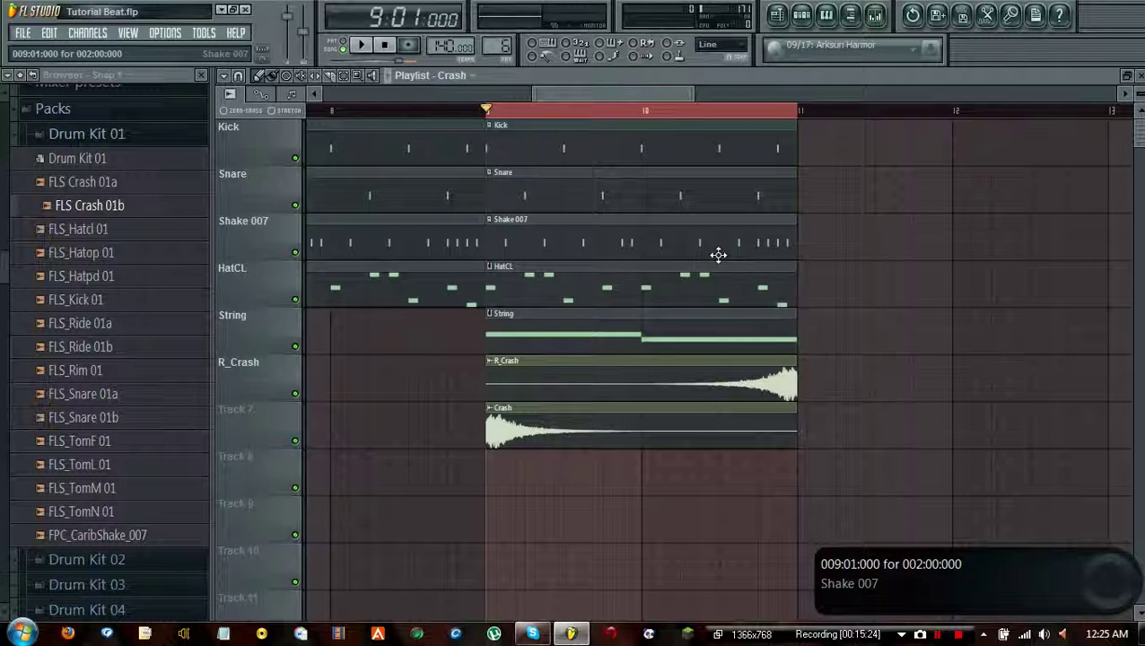
left_click(802, 16)
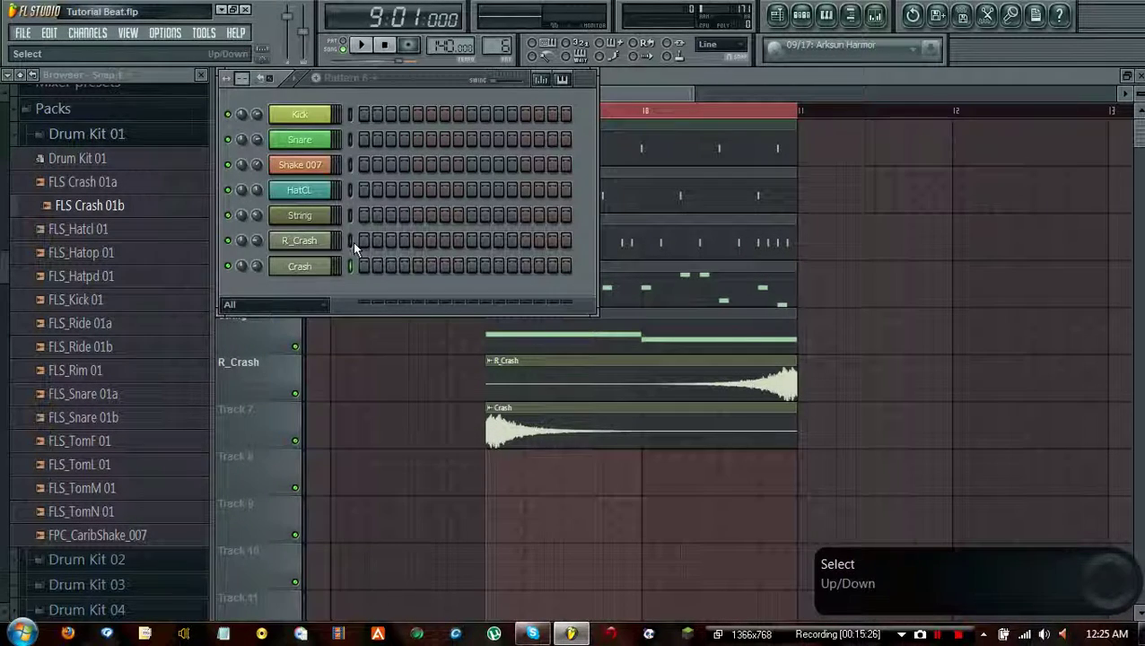
left_click(316, 274)
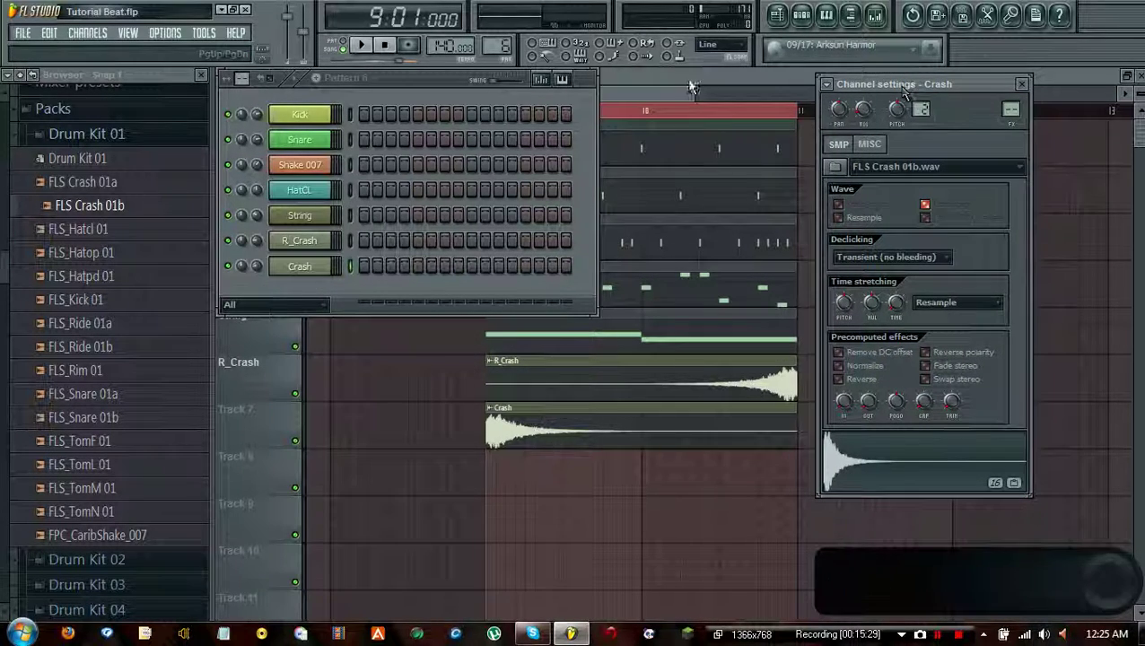
left_click(725, 78)
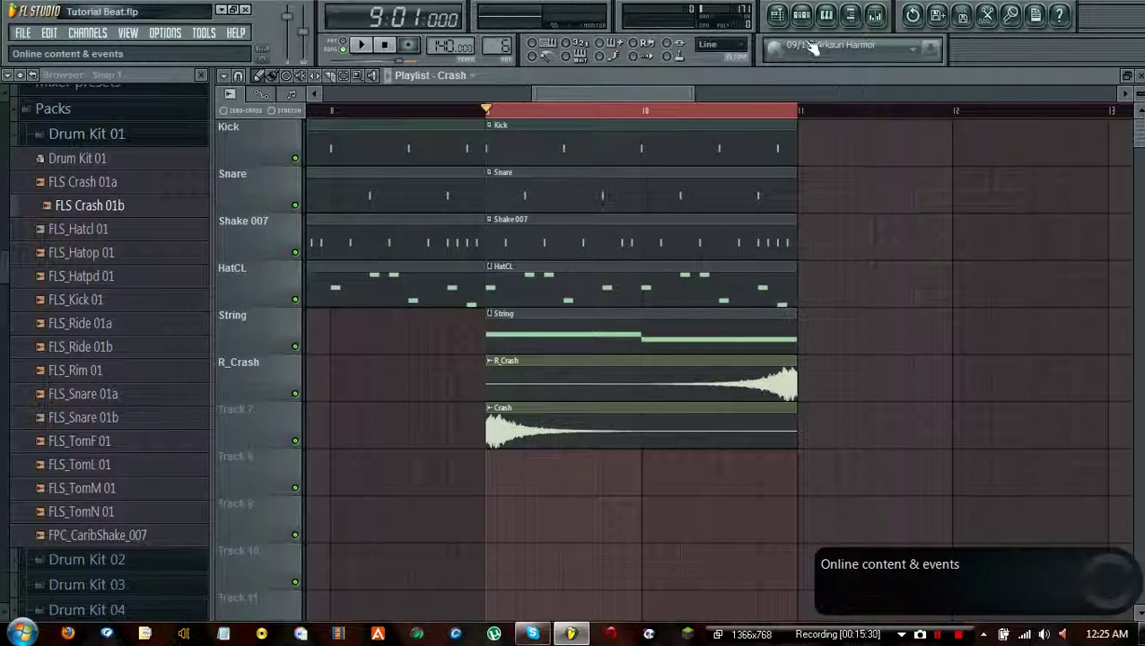
Try lengthening the Crash clip with the time-stretch time setting in its channel settings, extending it beyond bar 13
double_click(585, 421)
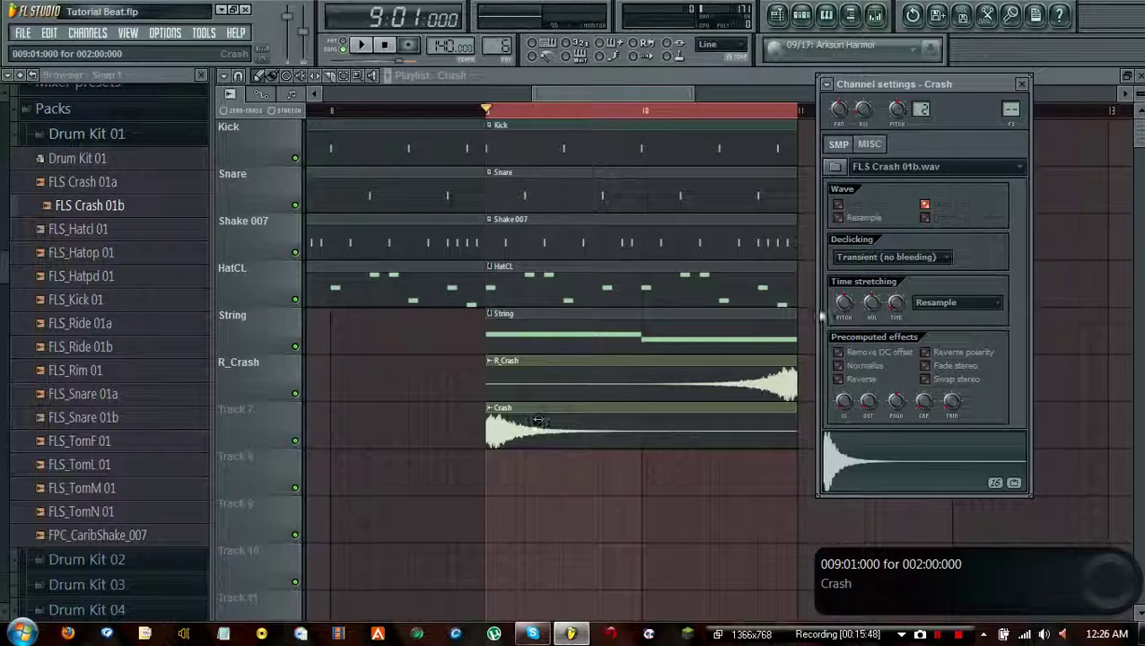
scroll(895, 309, "up", 3)
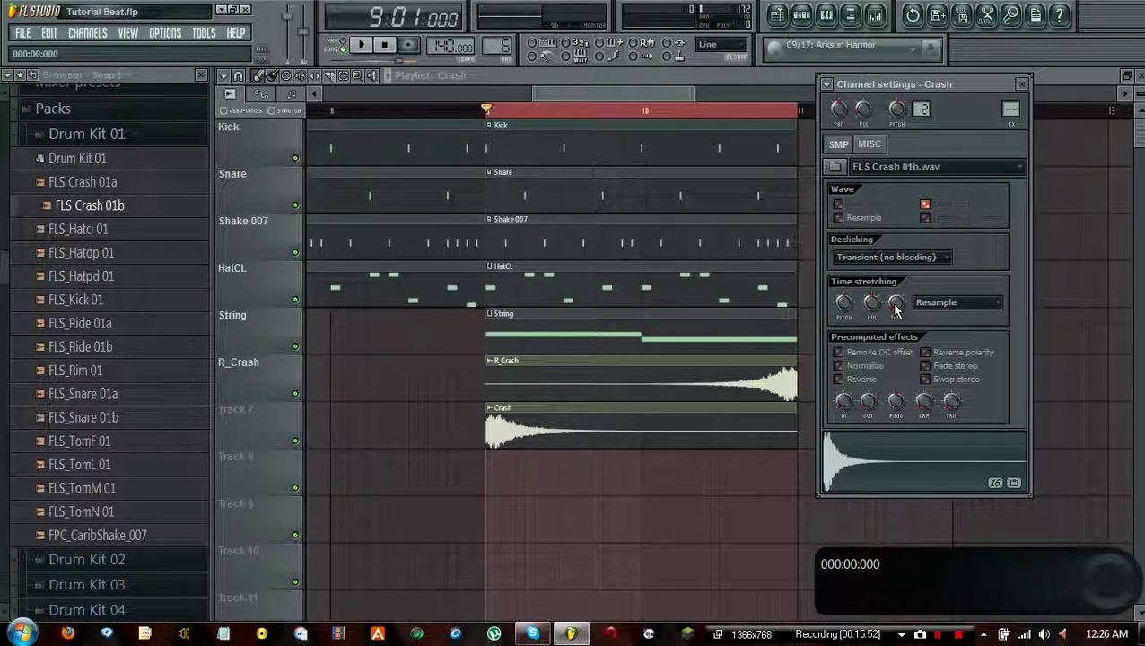
scroll(895, 309, "up", 2)
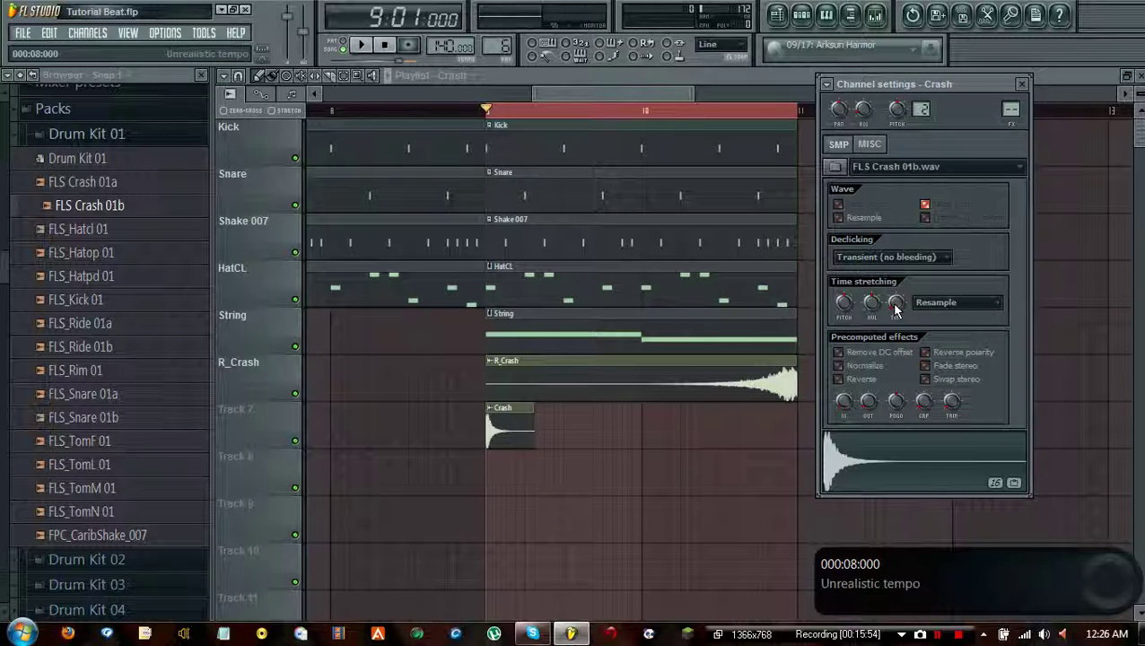
scroll(895, 309, "up", 5)
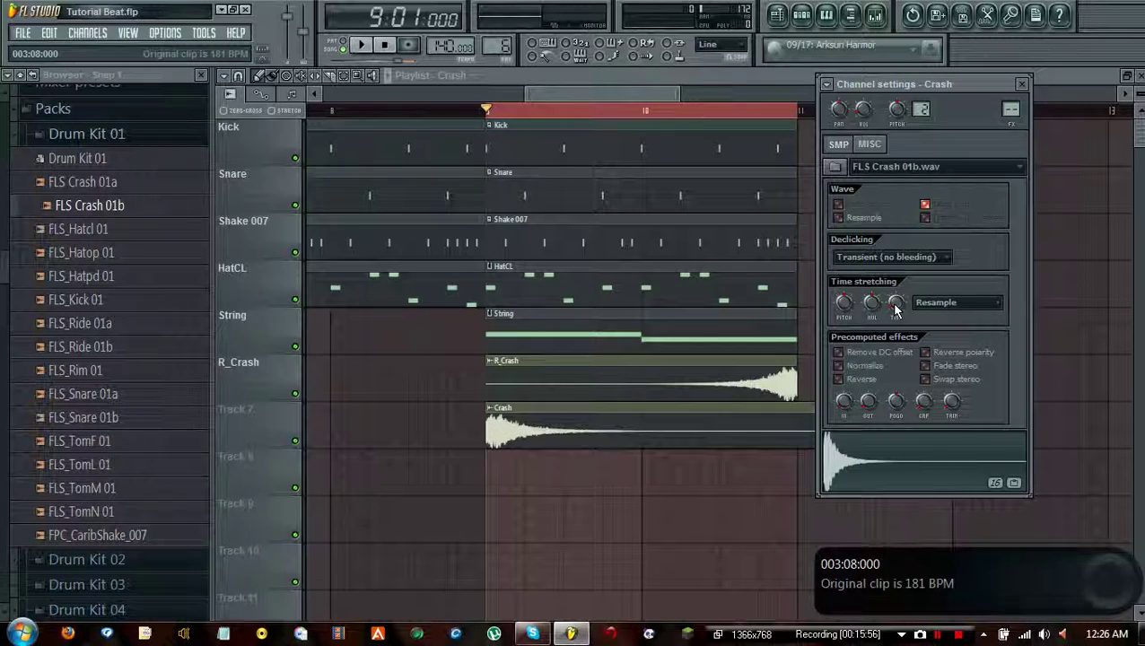
scroll(895, 305, "up", 3)
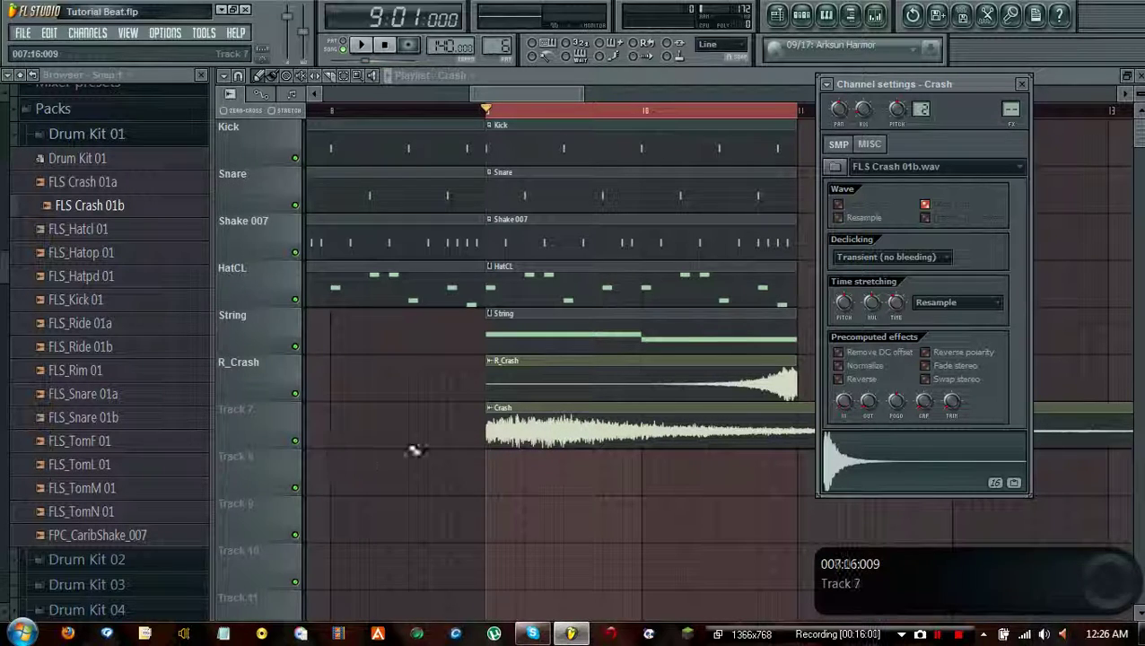
Rename Playlist track 7 as Crash
left_click(278, 423)
type("Cr")
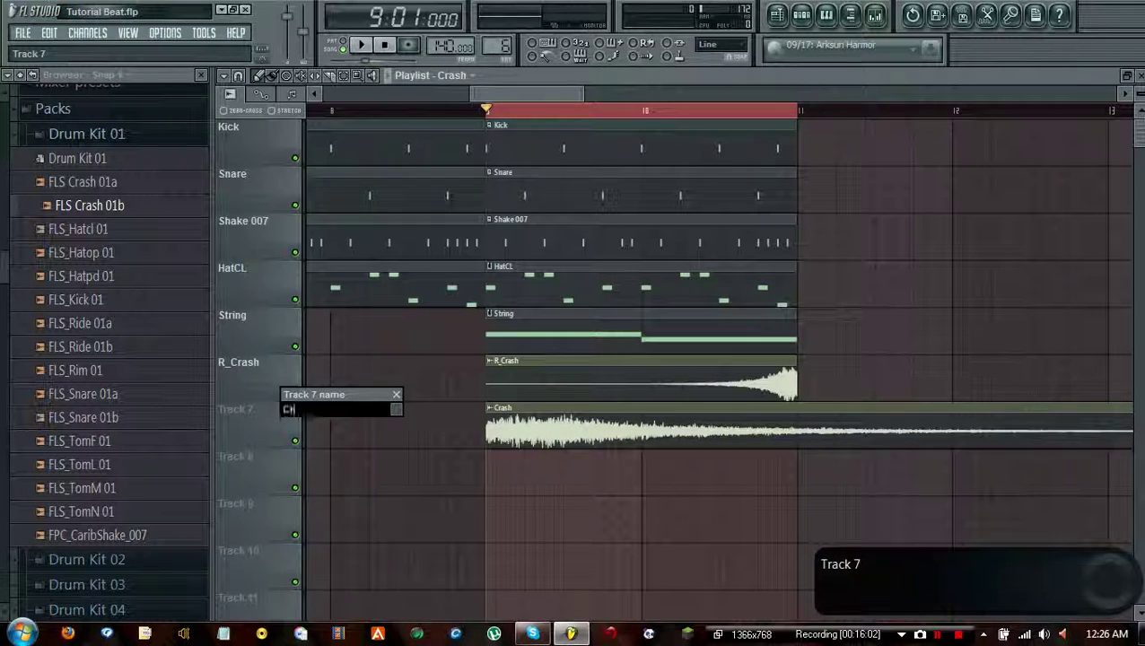
type("ash")
key("Return")
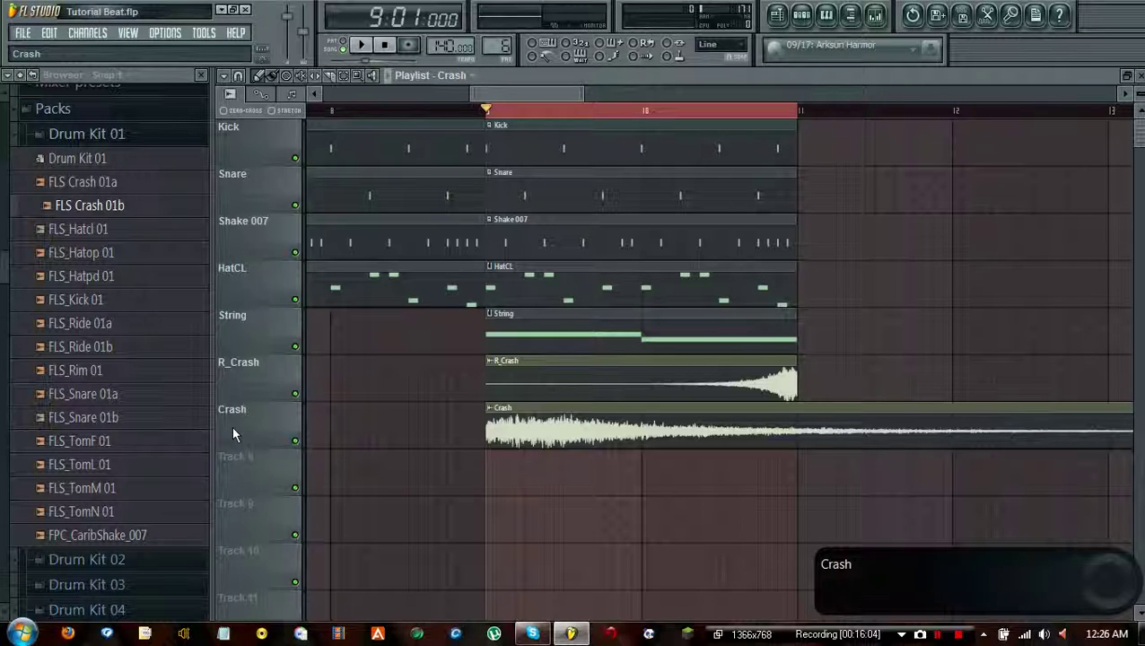
Solo the Crash track in the Playlist and clear the time selection over bars 9 to 11
right_click(296, 442)
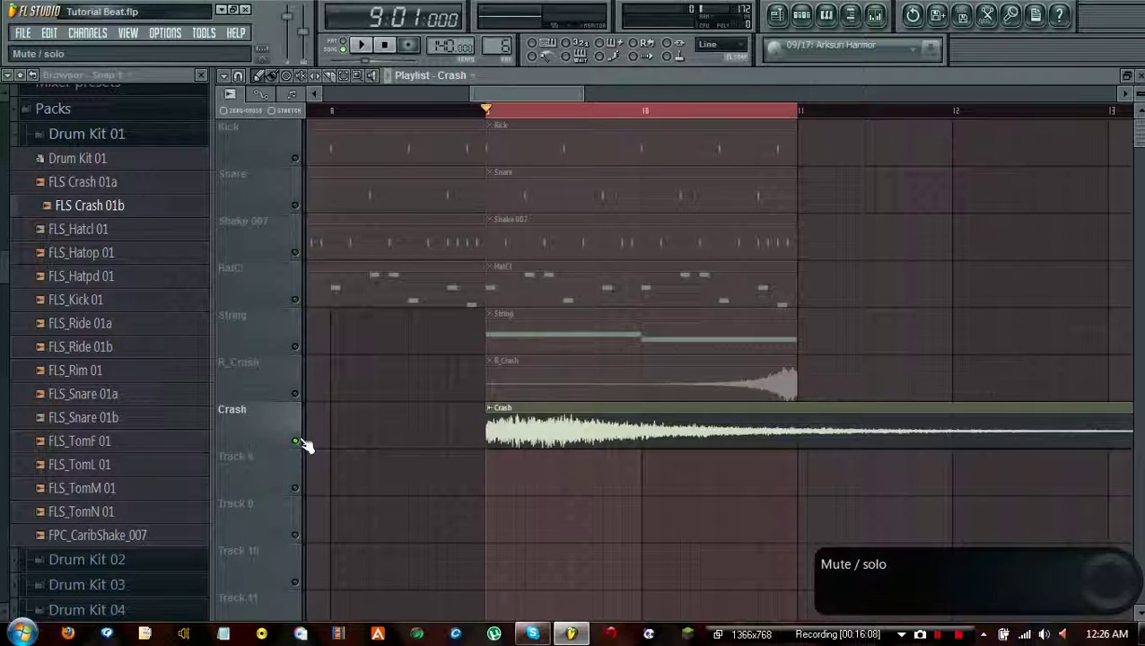
right_click(296, 441)
left_click(296, 442)
left_click(296, 441)
right_click(296, 442)
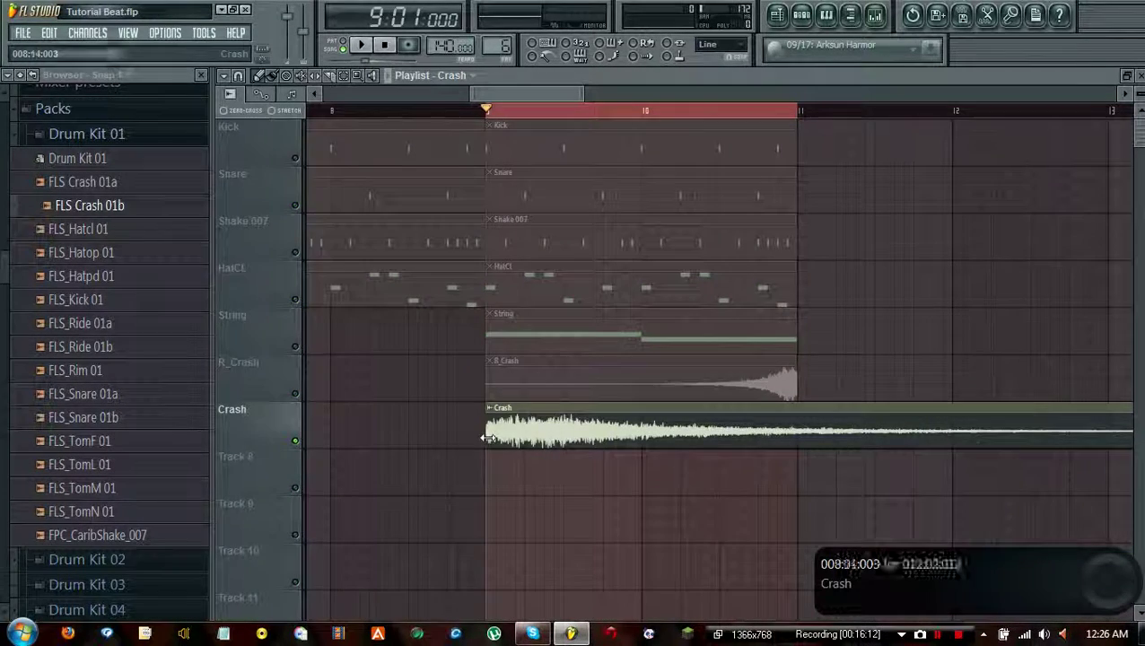
left_click(297, 442)
left_click(297, 441)
right_click(297, 441)
right_click(297, 441)
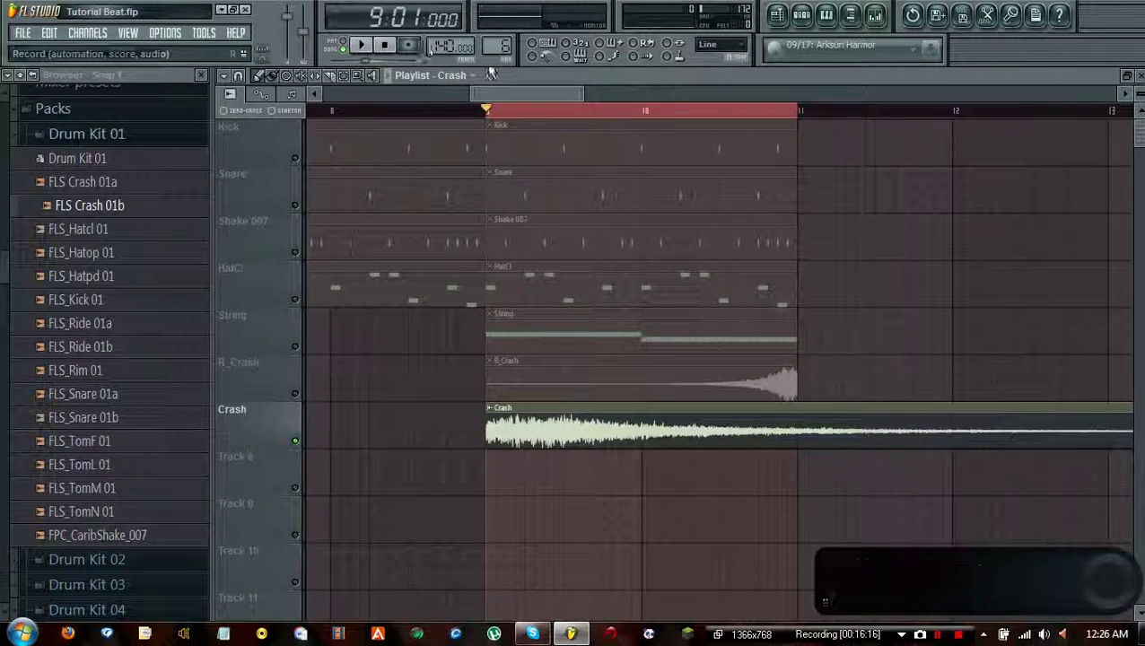
mouse_move(486, 109)
left_mouse_down()
mouse_move(601, 103)
mouse_move(487, 110)
left_mouse_up()
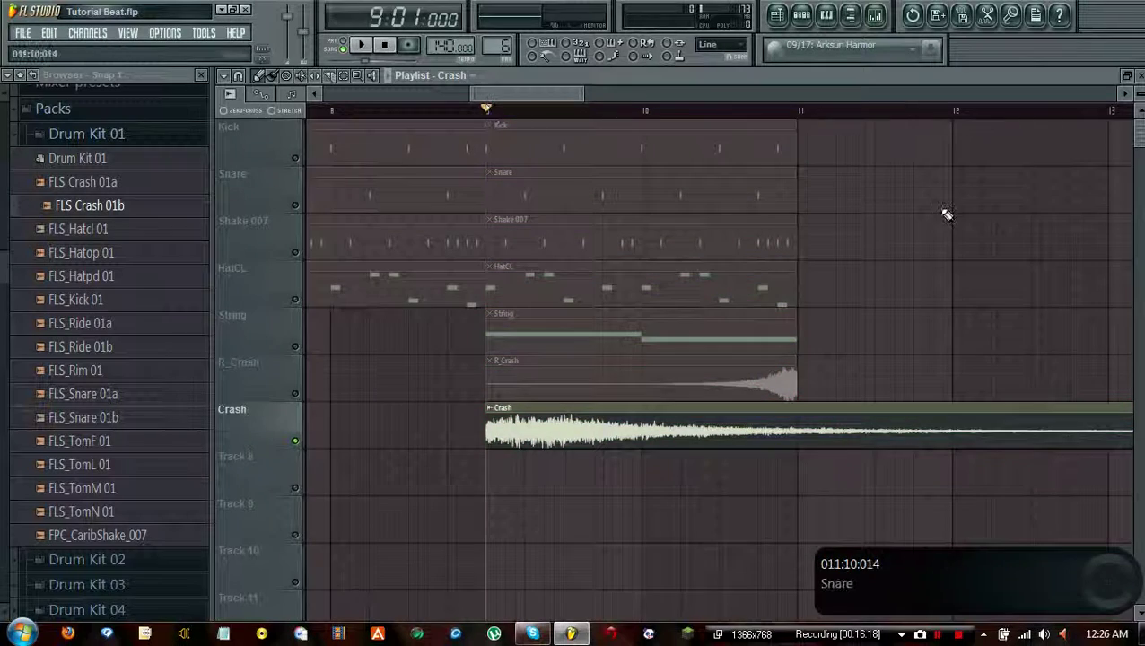
Play the soloed, stretched Crash clip from bar 9 to hear how it sounds, and stop playback
scroll(538, 92, "down", 2)
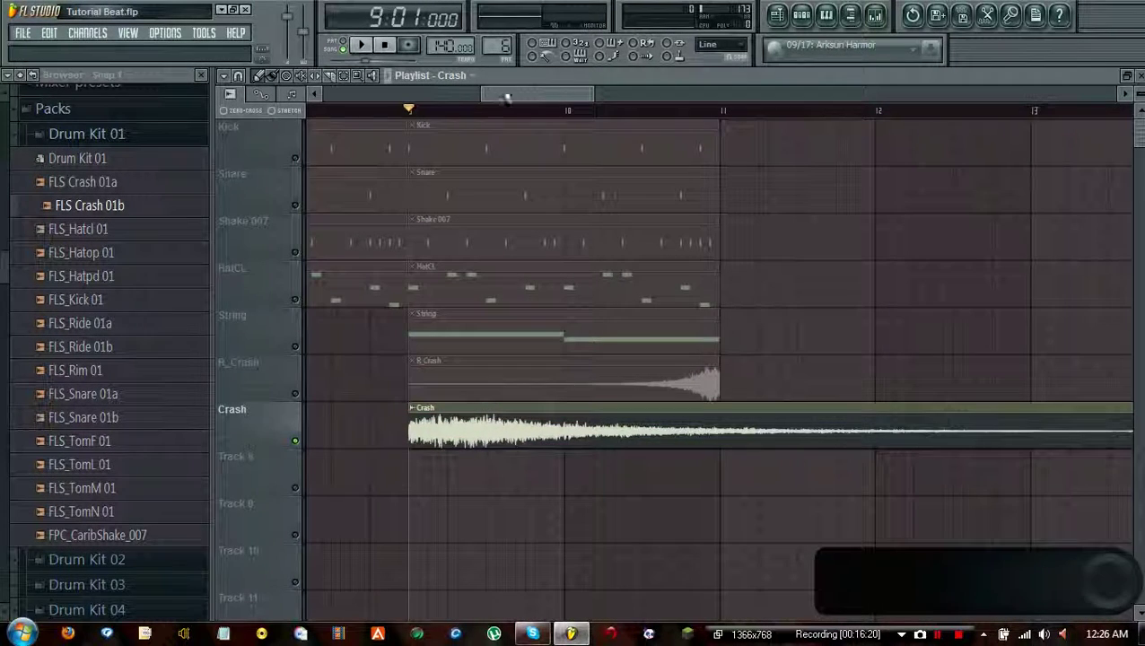
left_click(802, 16)
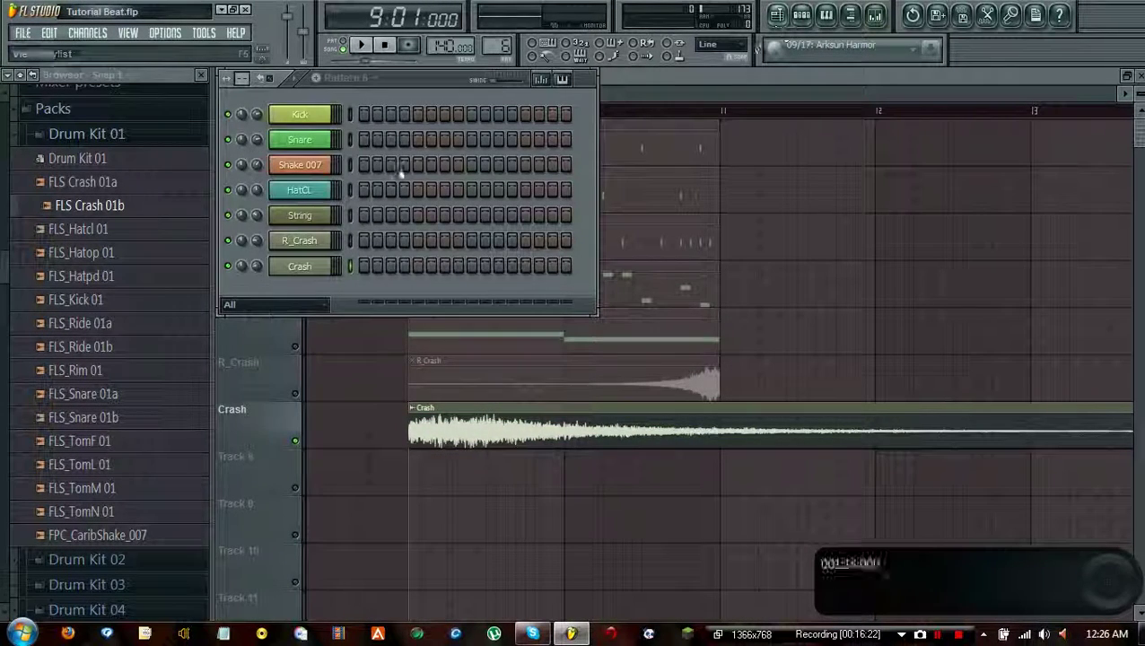
left_click(314, 265)
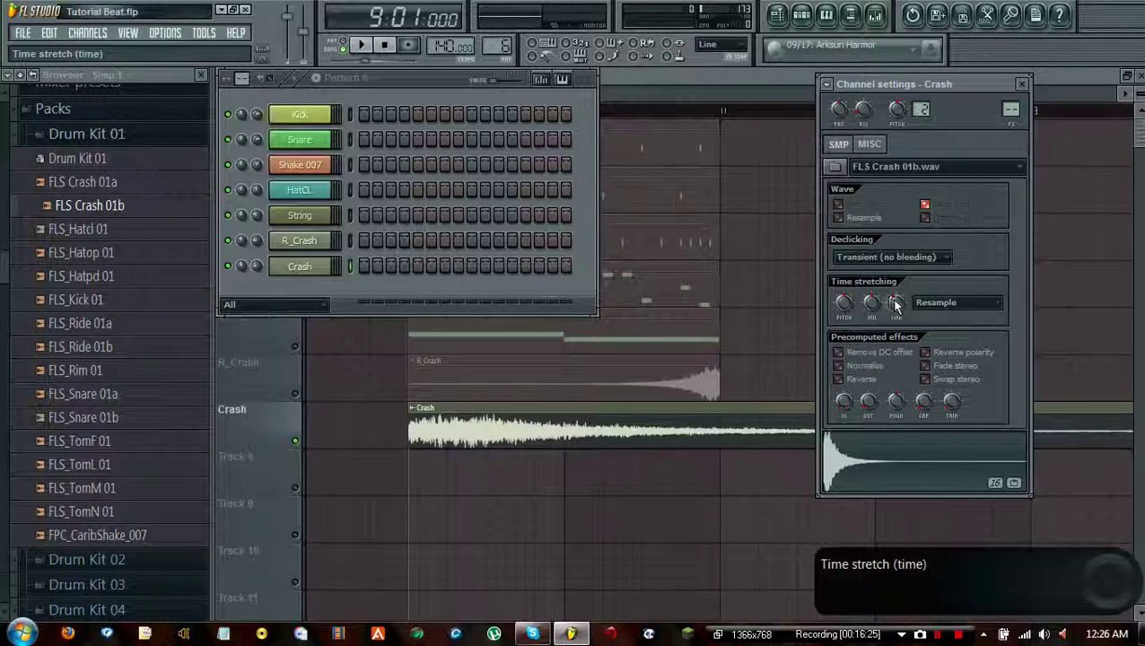
left_click(695, 85)
left_click(364, 46)
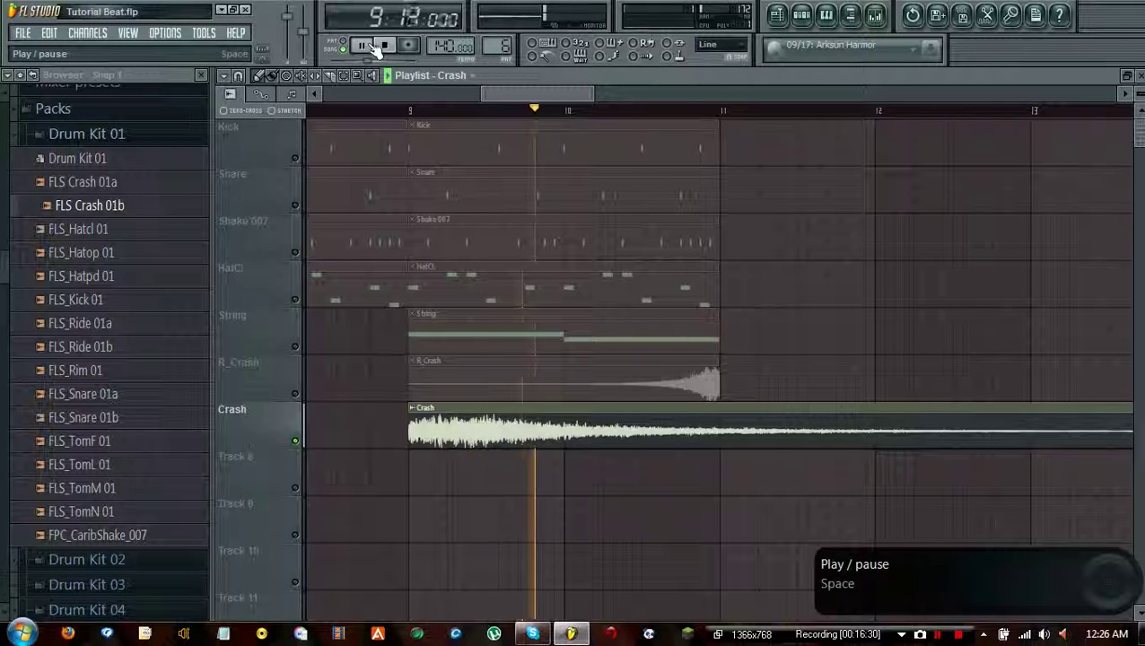
left_click(385, 48)
Reduce the Crash channel's time-stretch time to 008:00:000 in its channel settings
left_click(804, 21)
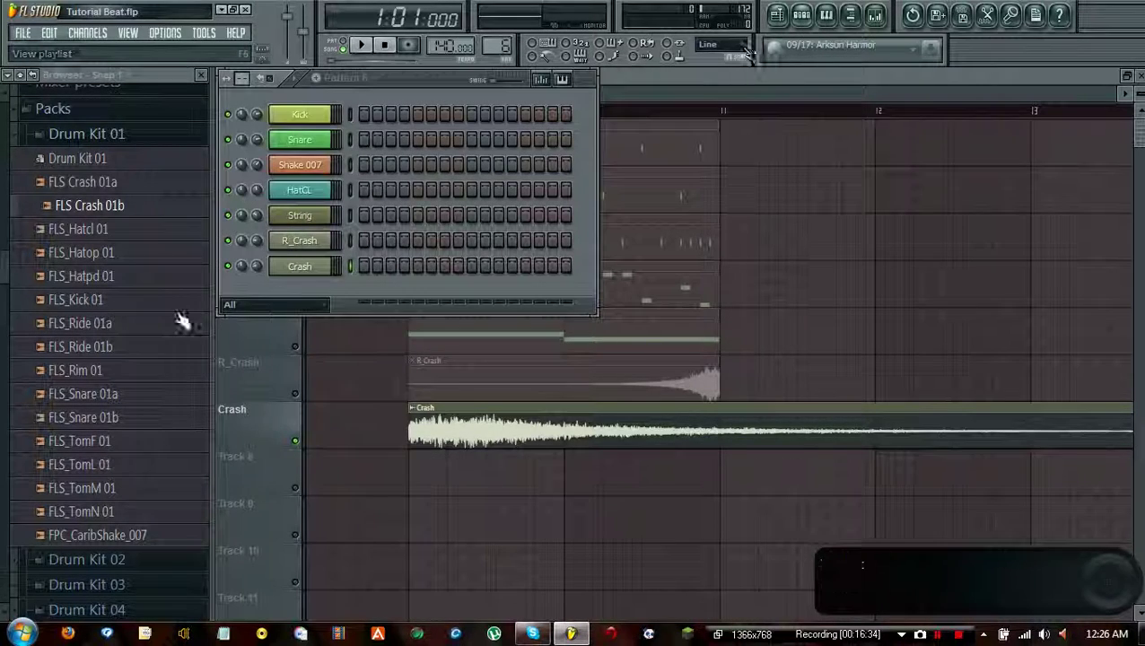
left_click(299, 265)
left_click_drag(895, 303, 855, 453)
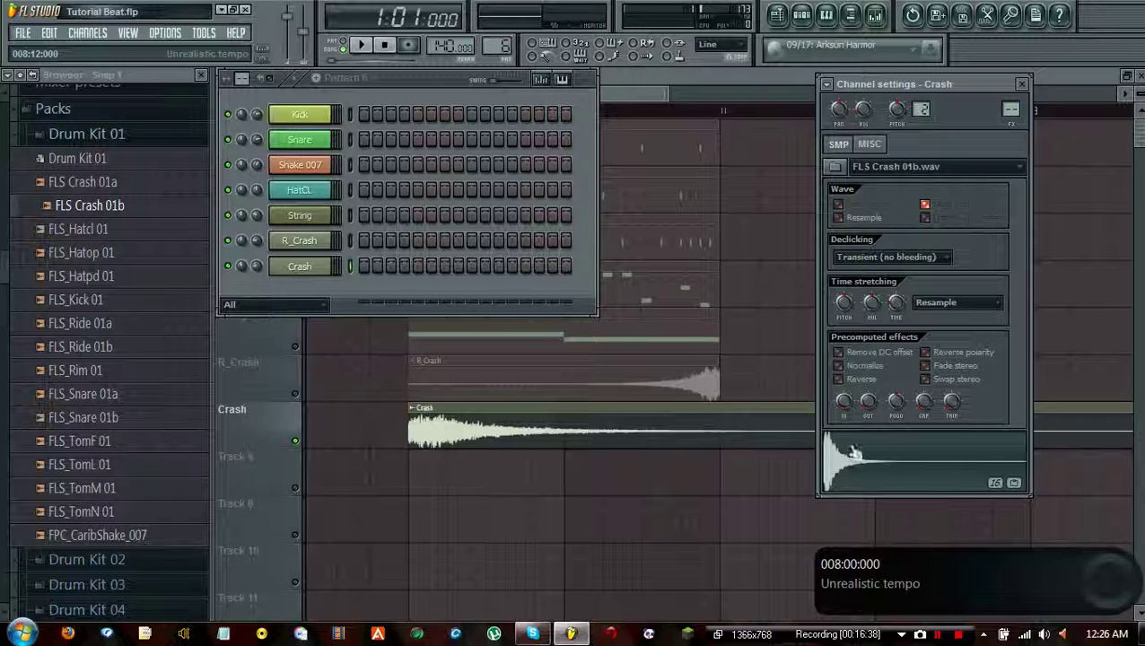
left_click(385, 48)
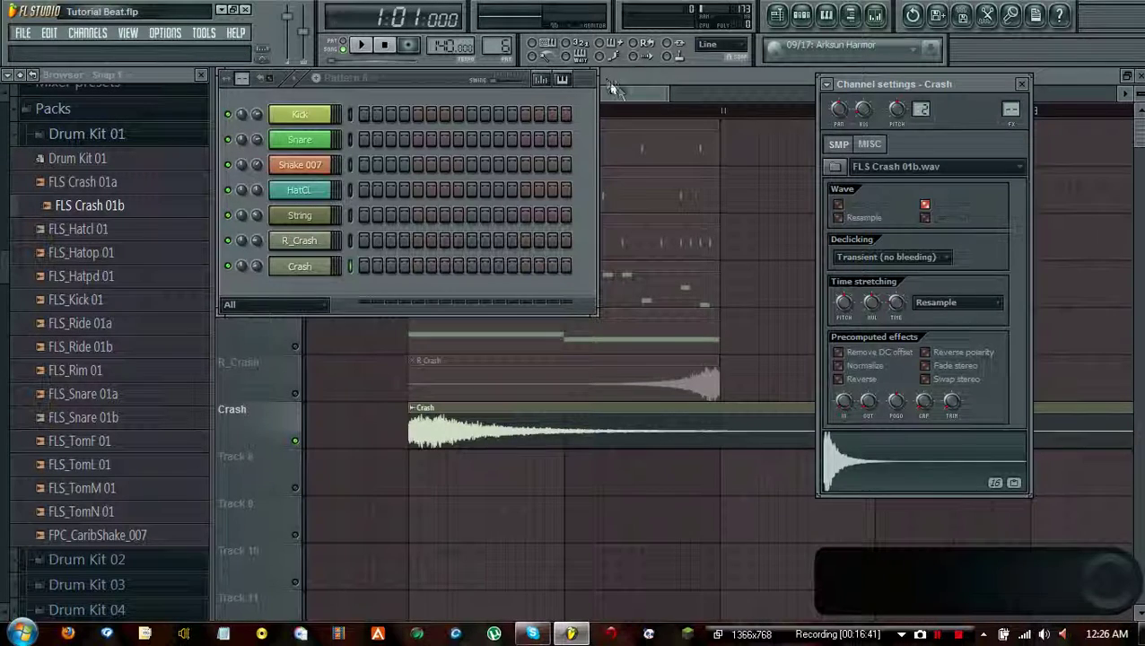
Set a time selection over bars 9 to 12 in the Playlist and play the soloed Crash clip
left_click(437, 93)
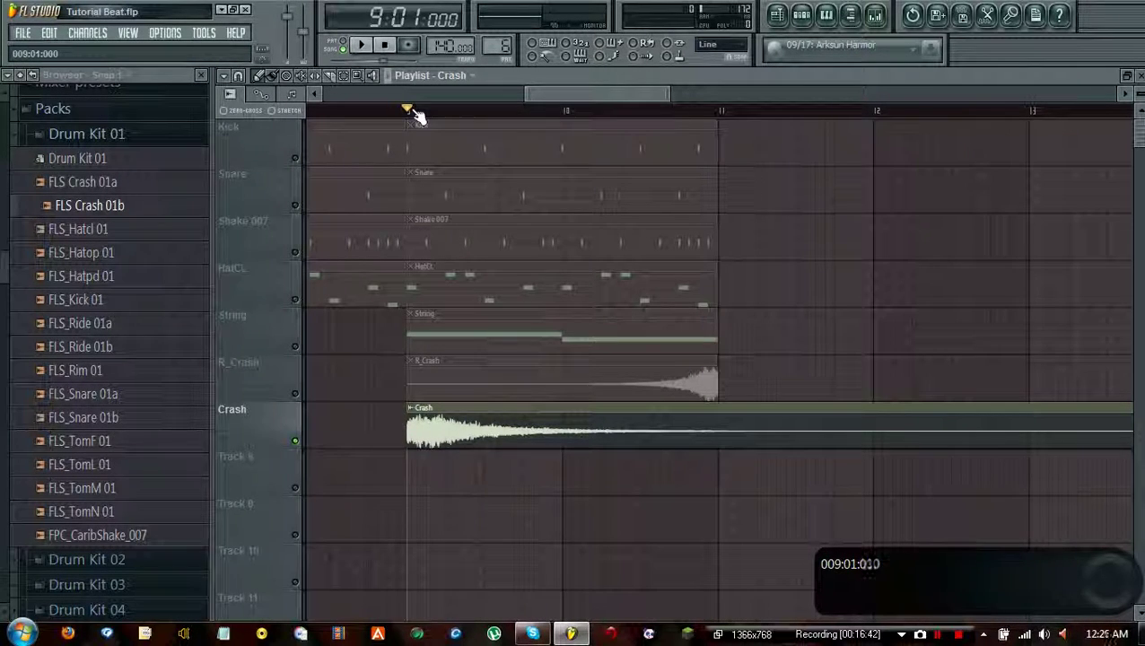
left_click_drag(414, 112, 866, 122)
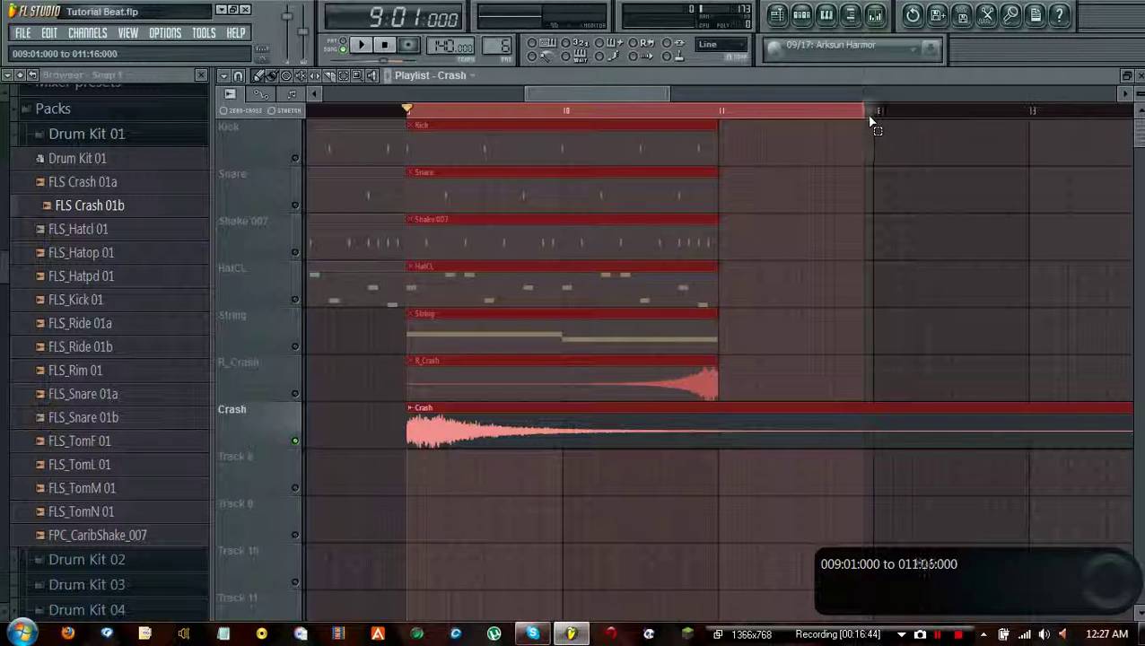
left_click(359, 45)
Set the Crash channel's time stretching to Auto with a two-bar length and loop bars 9 to 11
left_click(801, 14)
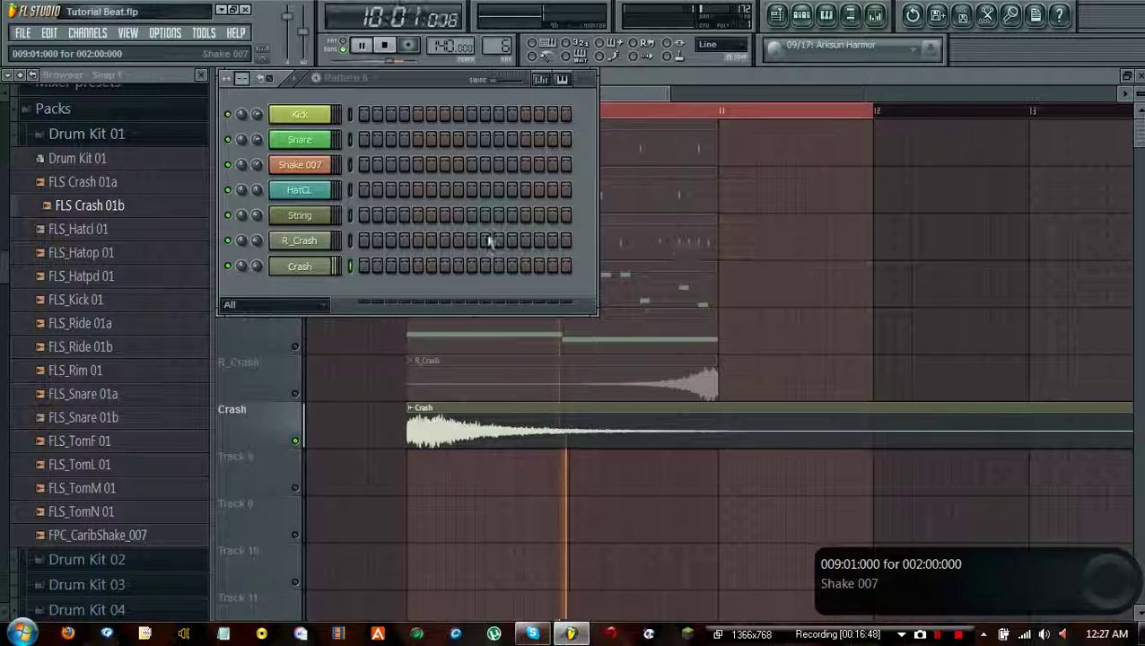
left_click(292, 267)
right_click(895, 303)
left_click(933, 394)
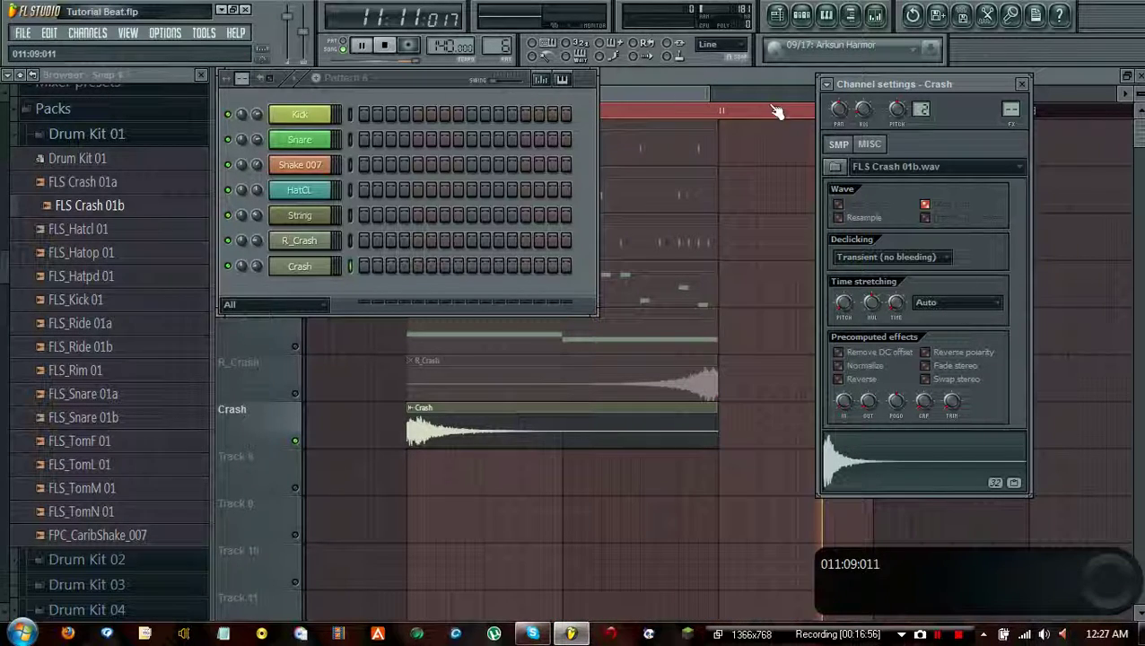
left_click(745, 134)
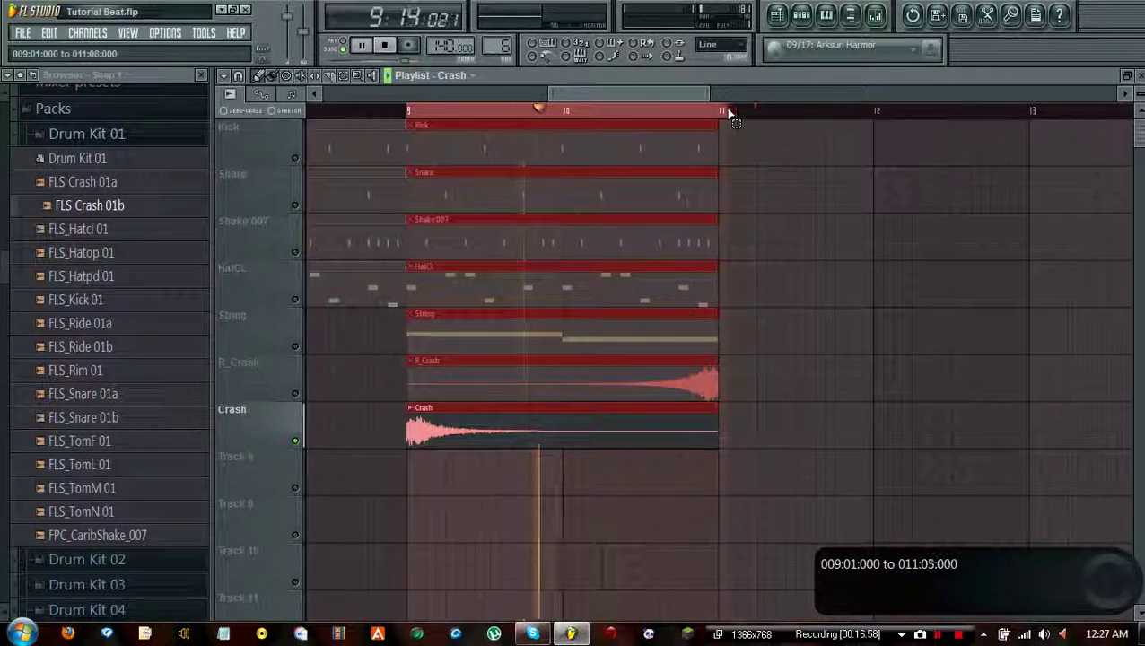
Try longer time-stretch multiplier settings on the Crash channel, stop playback, and return the sample to two bars
double_click(542, 429)
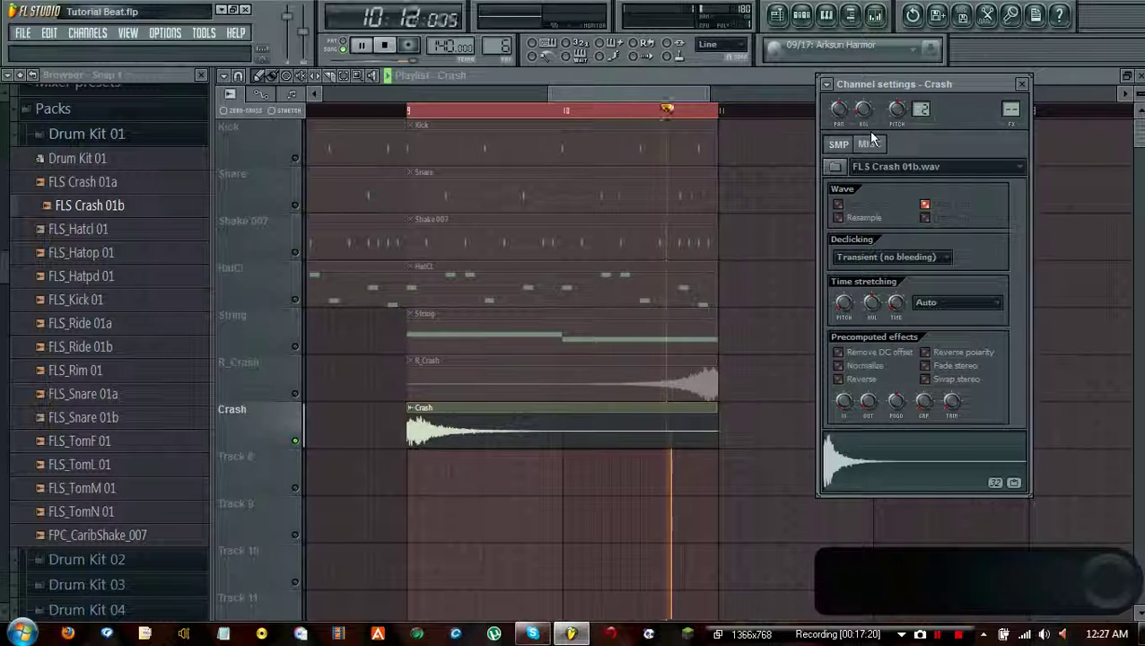
right_click(843, 304)
left_click(857, 314)
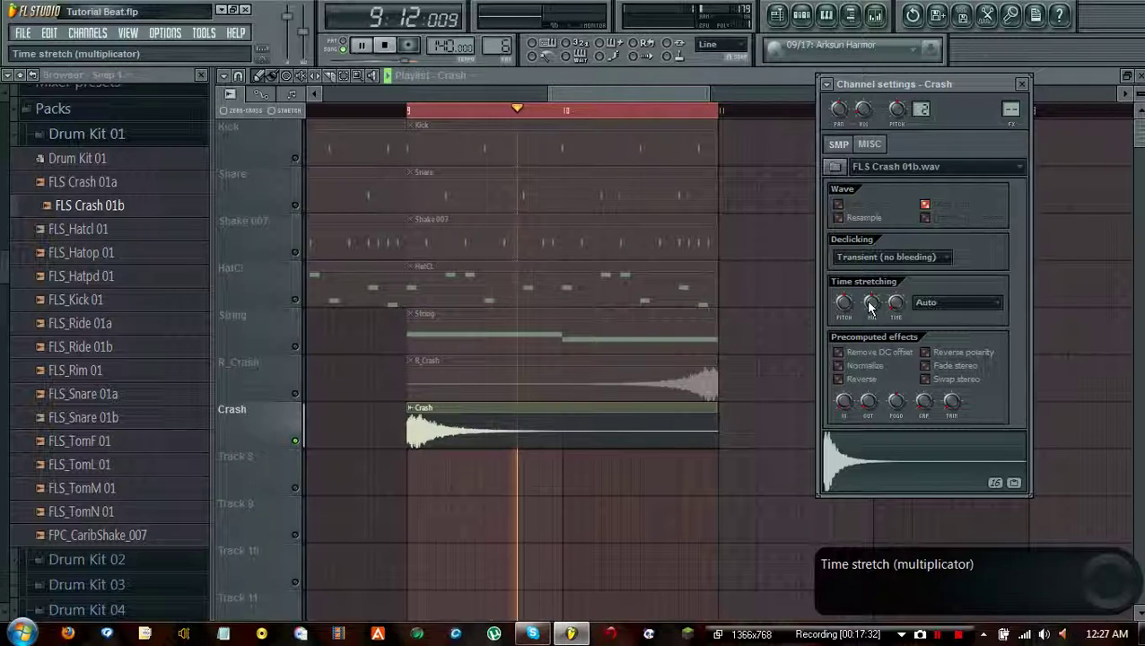
left_click_drag(870, 307, 868, 302)
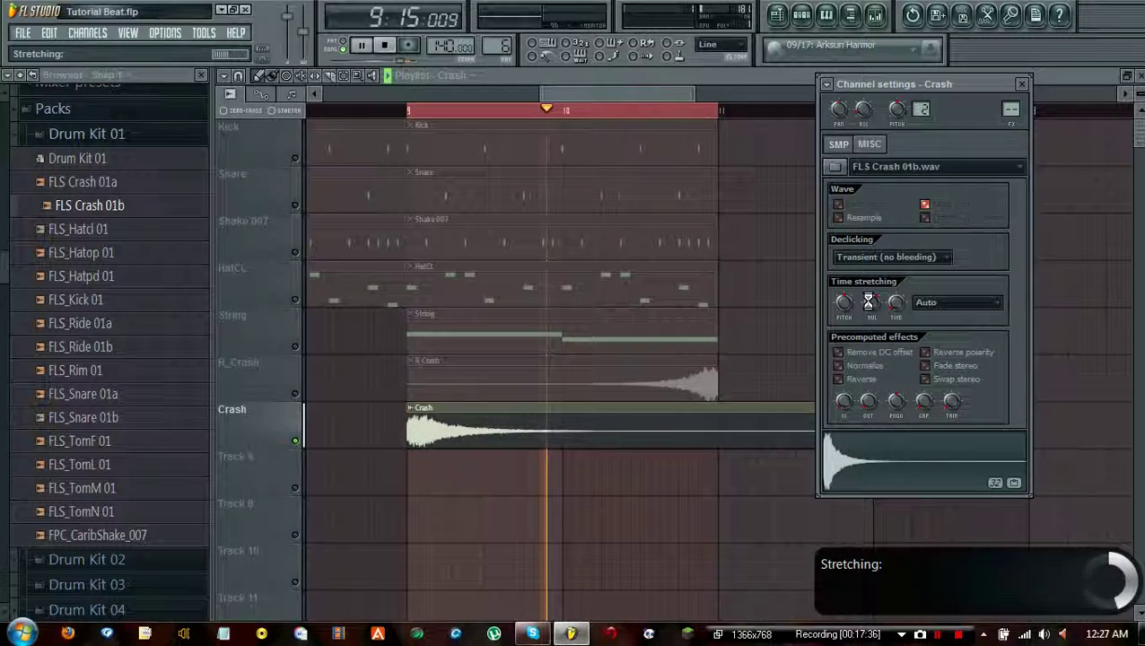
left_click_drag(871, 304, 870, 300)
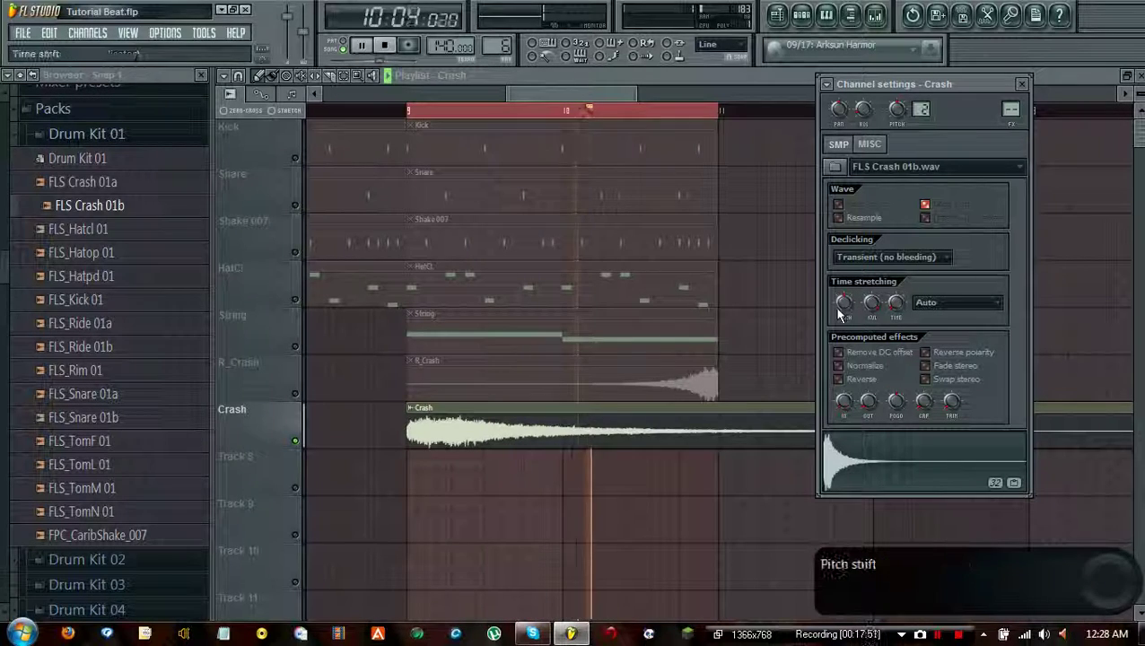
left_click(384, 45)
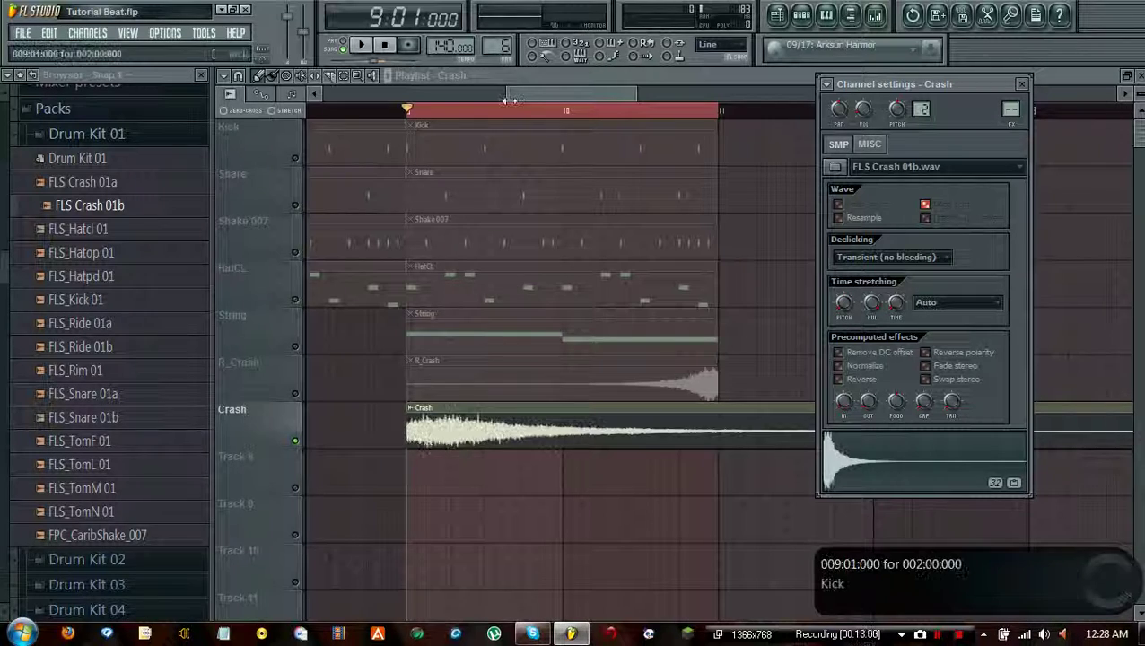
left_click(384, 46)
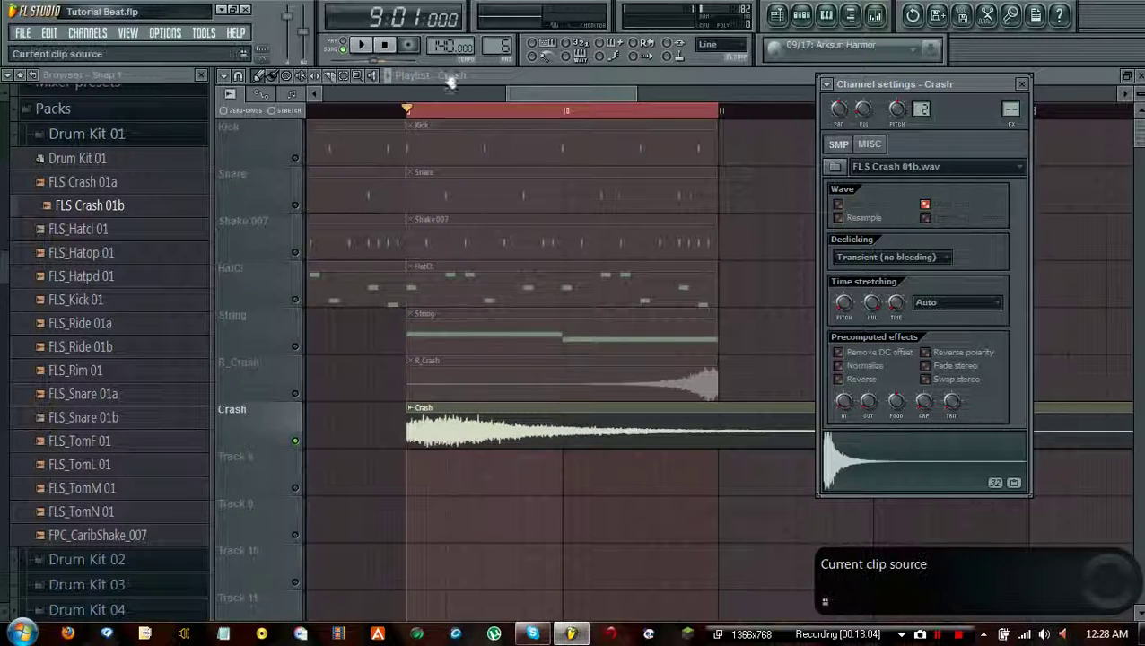
left_click(895, 308)
left_click(900, 311)
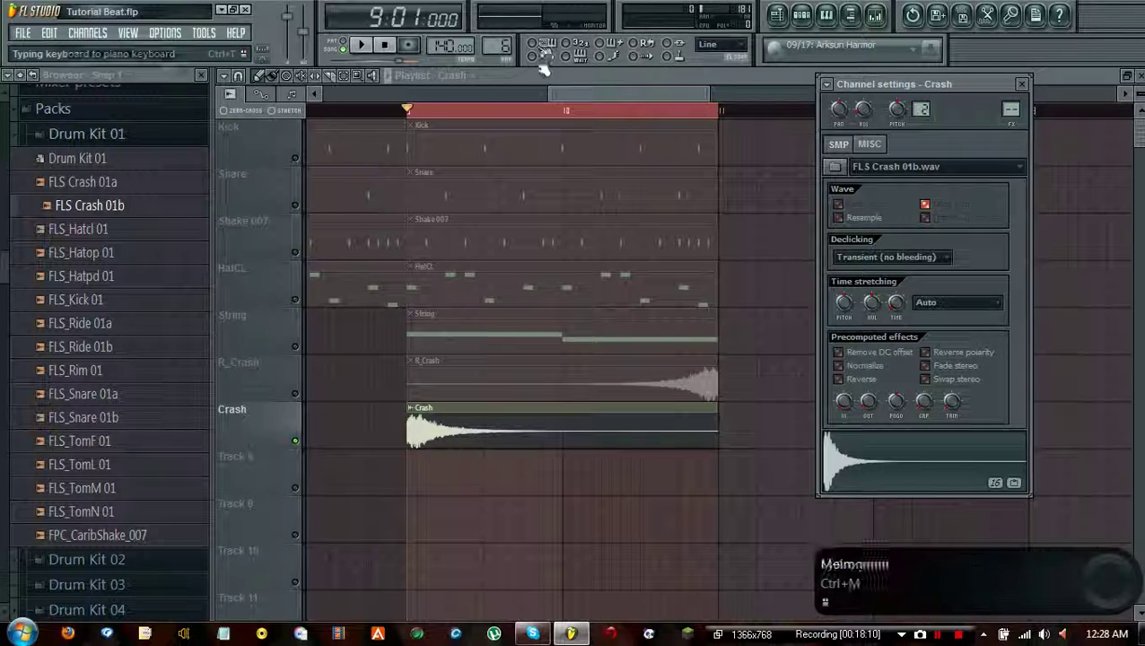
Play the loop while unmuting the R_Crash, String, HatCL, Shake 007, Snare and Kick tracks, and stop playback
key("space")
left_click(295, 393)
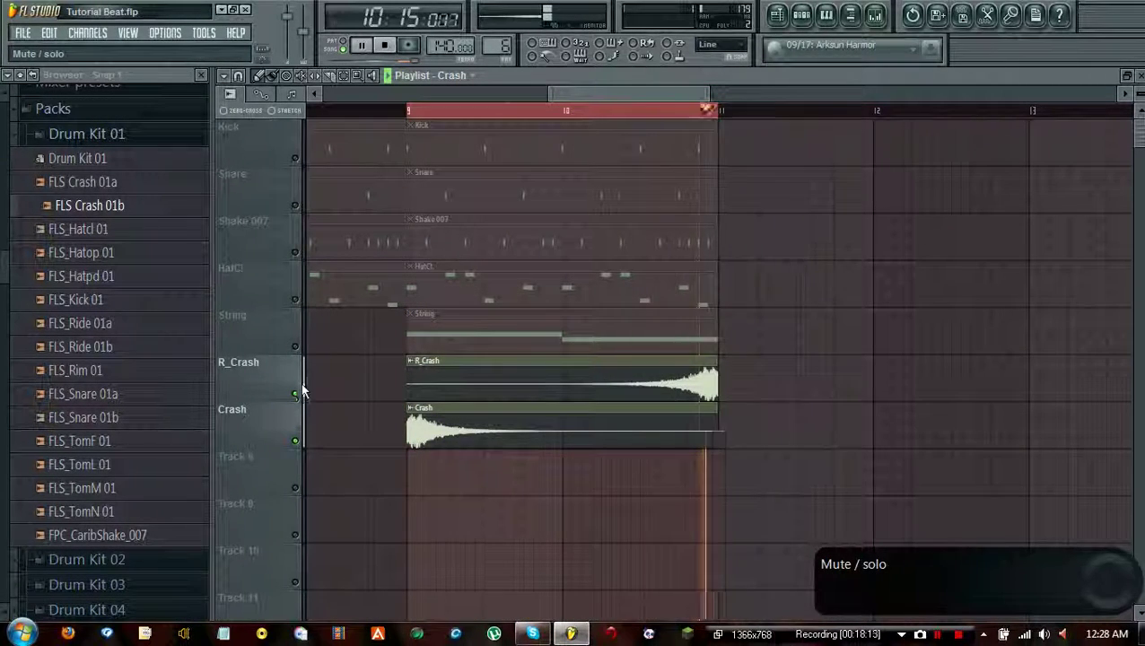
left_click(295, 347)
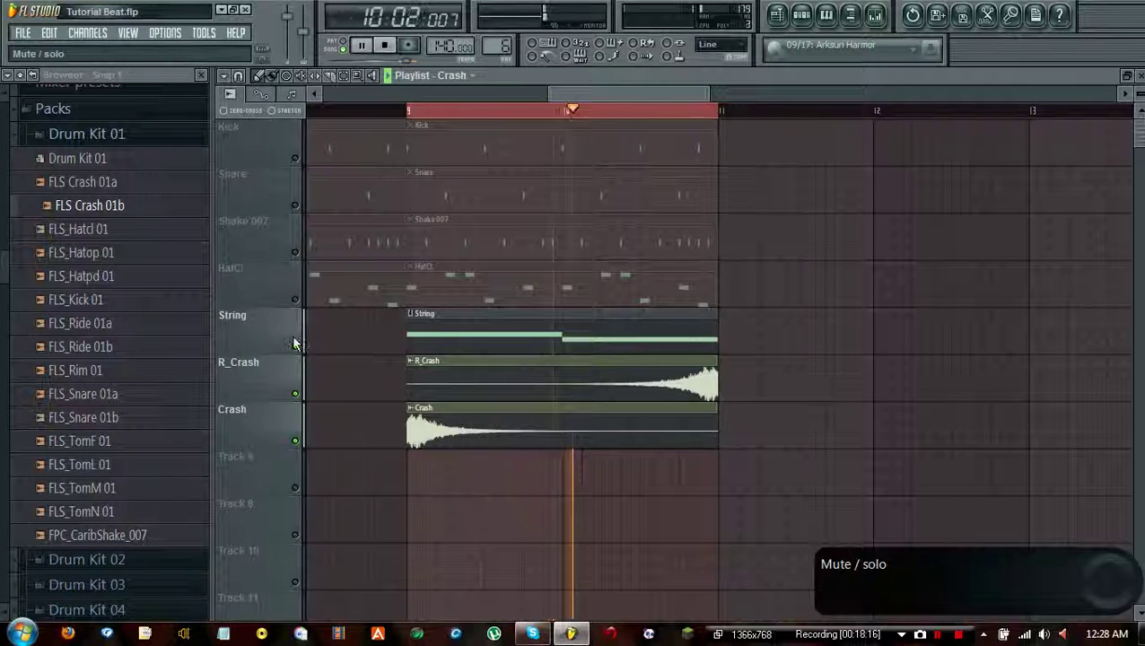
left_click(296, 300)
left_click_drag(295, 252, 295, 157)
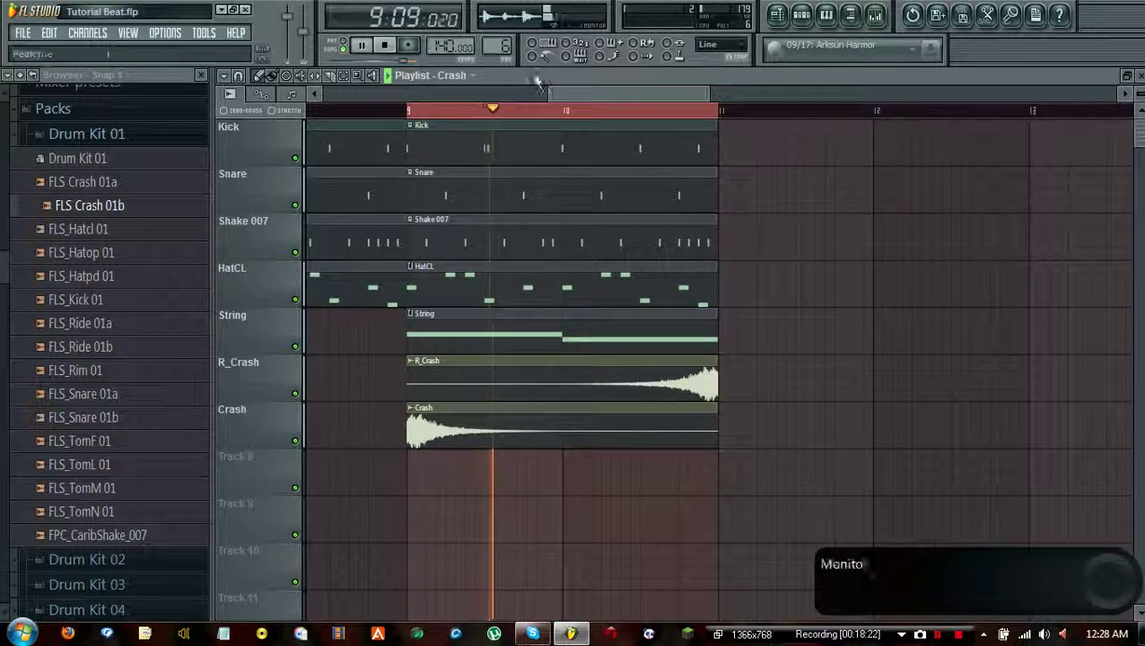
left_click(383, 47)
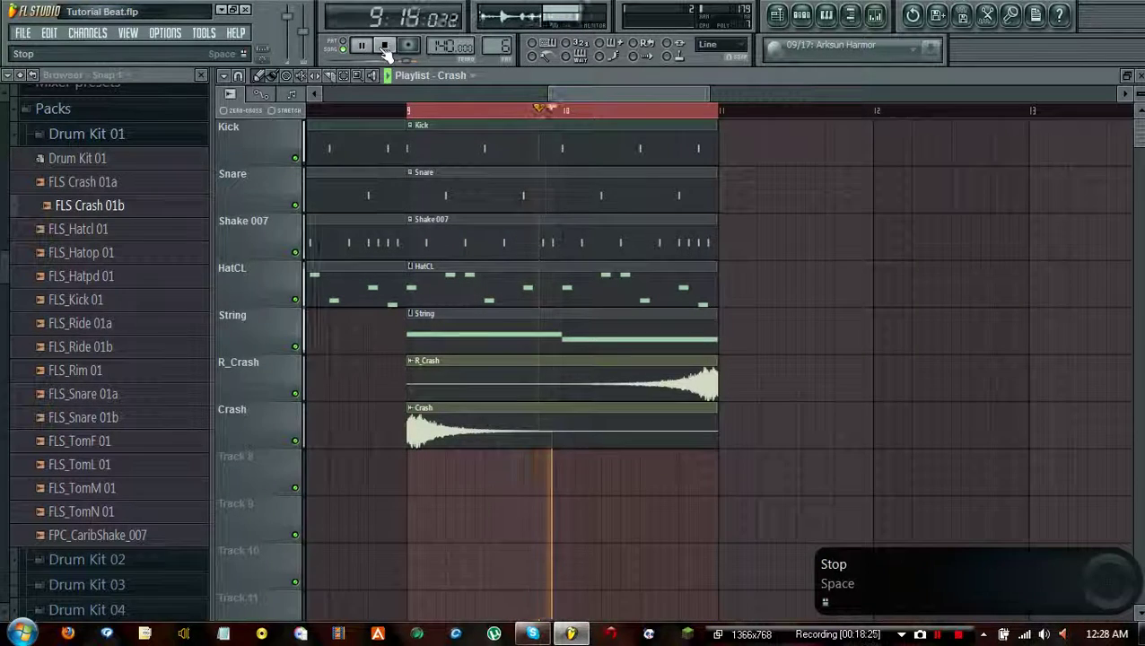
left_click(384, 48)
Clear the time selection over bars 9 to 11 and look over the arrangement from the early bars
scroll(451, 126, "down", 2)
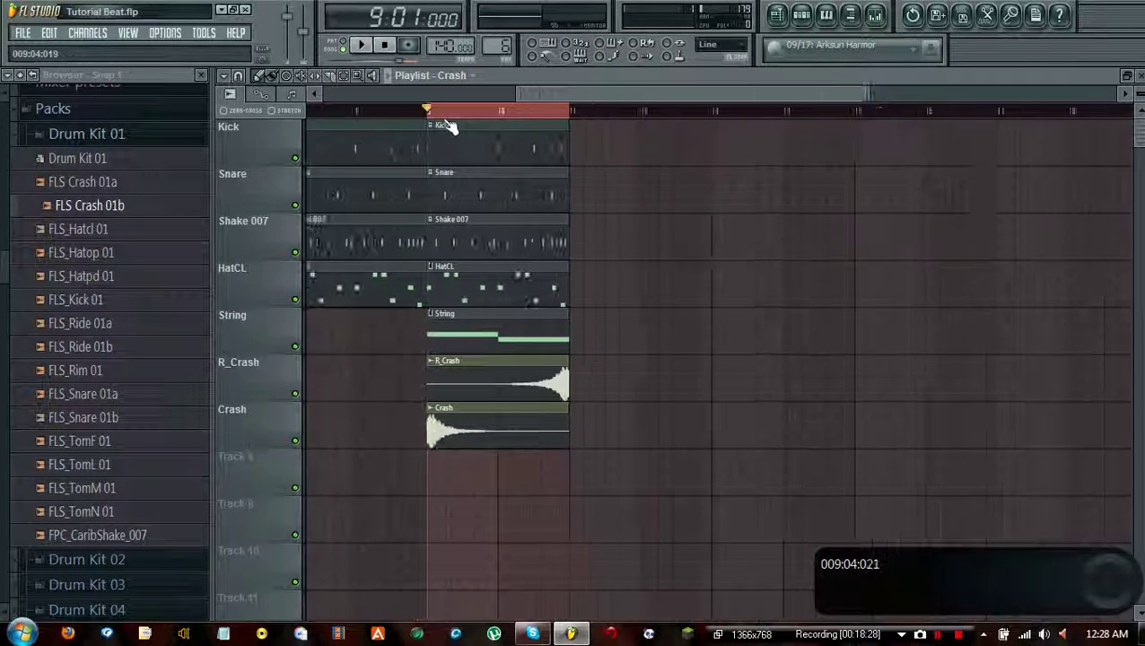
left_click_drag(572, 120, 570, 118)
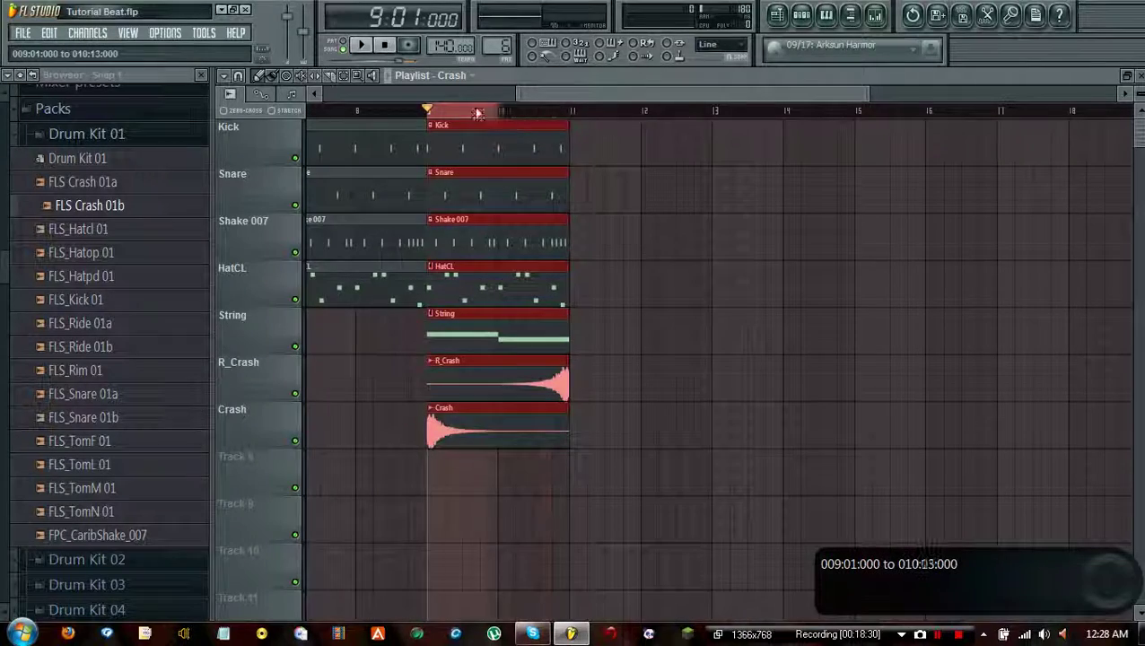
left_click_drag(428, 114, 432, 114)
left_click_drag(610, 94, 417, 92)
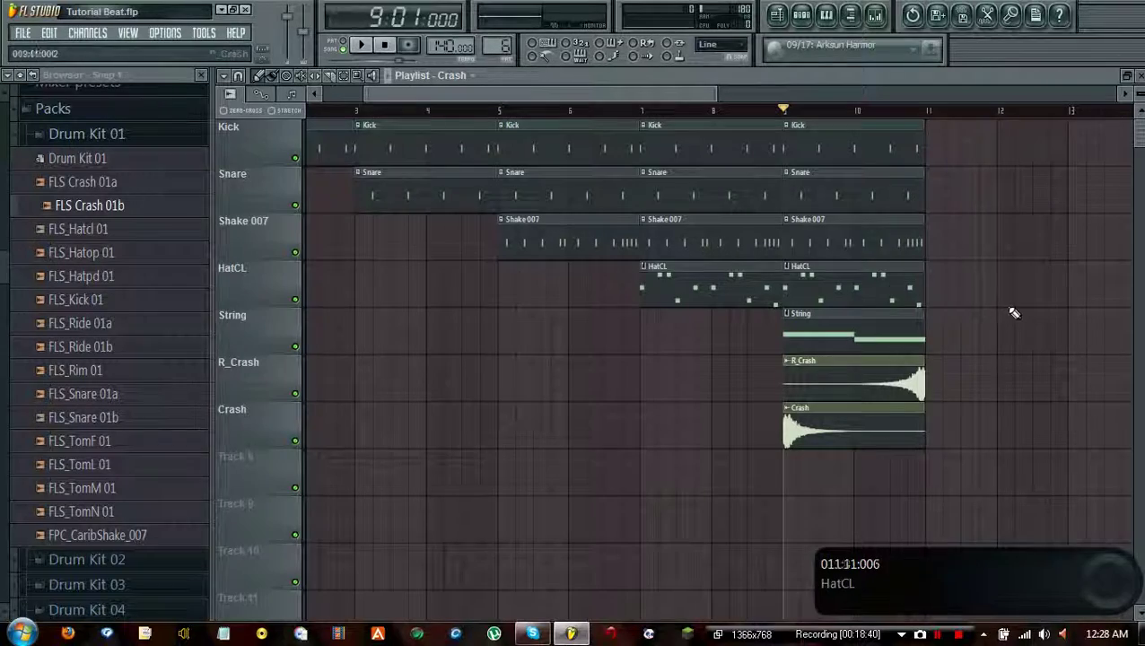
left_click_drag(632, 97, 549, 101)
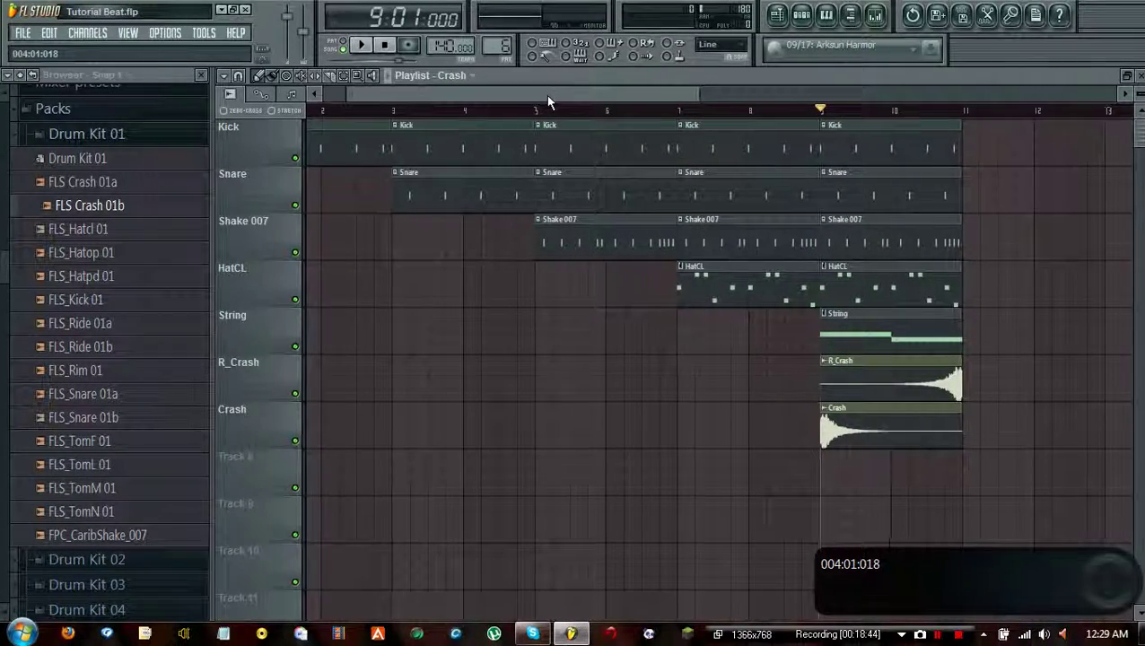
left_click_drag(552, 95, 573, 88)
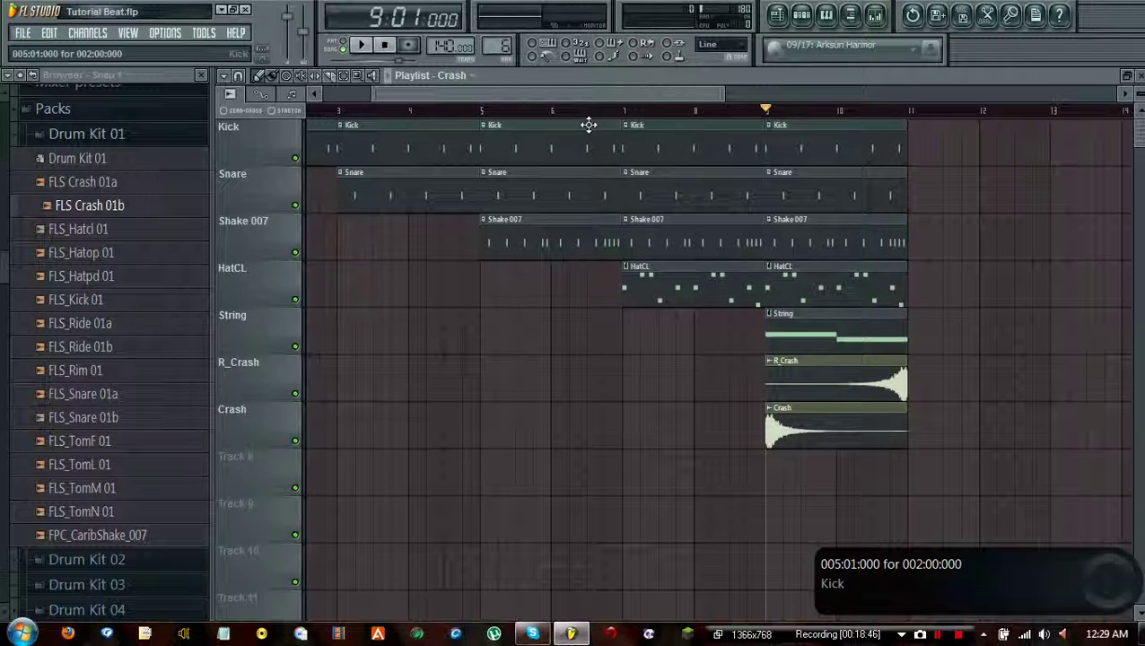
Switch the channel rack to the empty pattern 6 and set its length to 8 beats
left_click(801, 14)
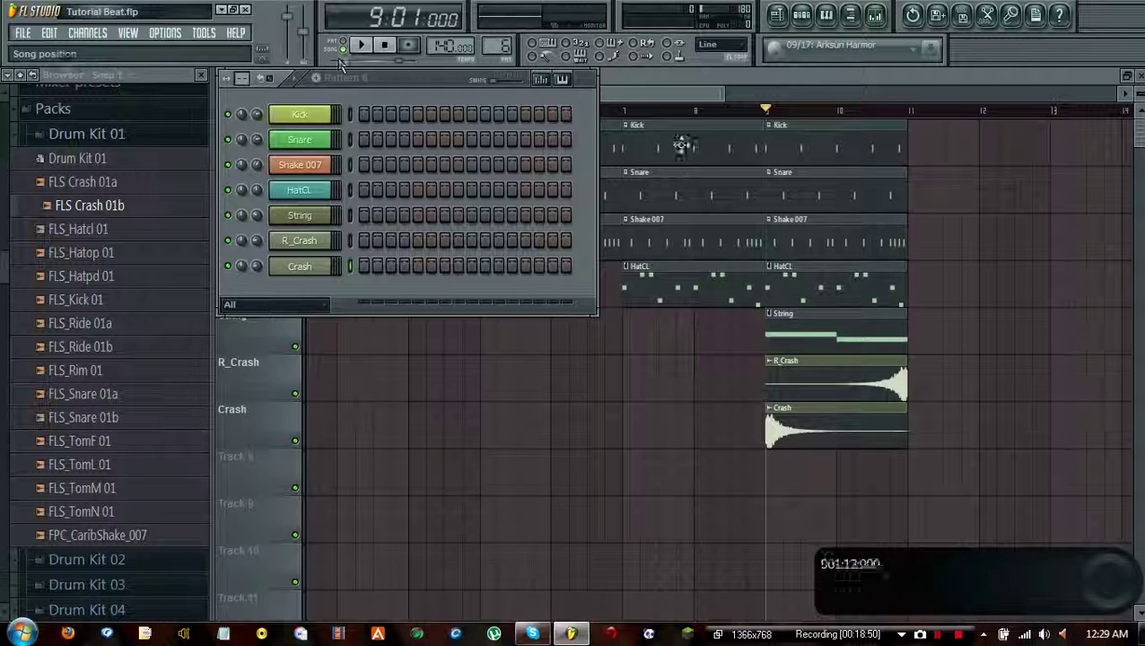
left_click(373, 83)
left_click(371, 96)
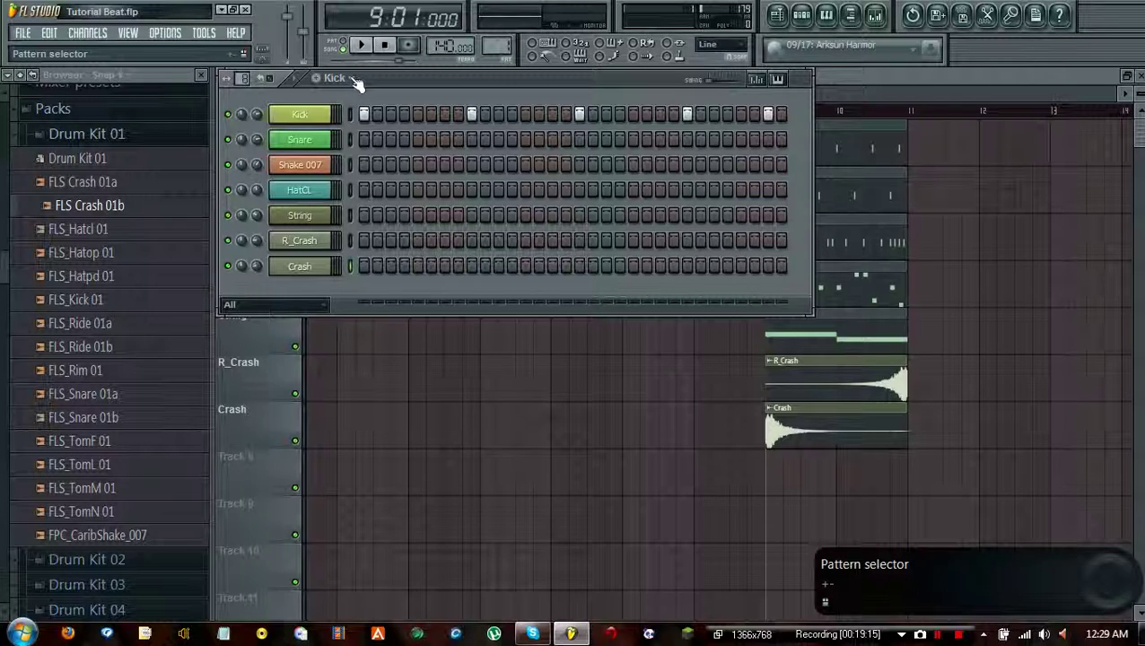
left_click(315, 79)
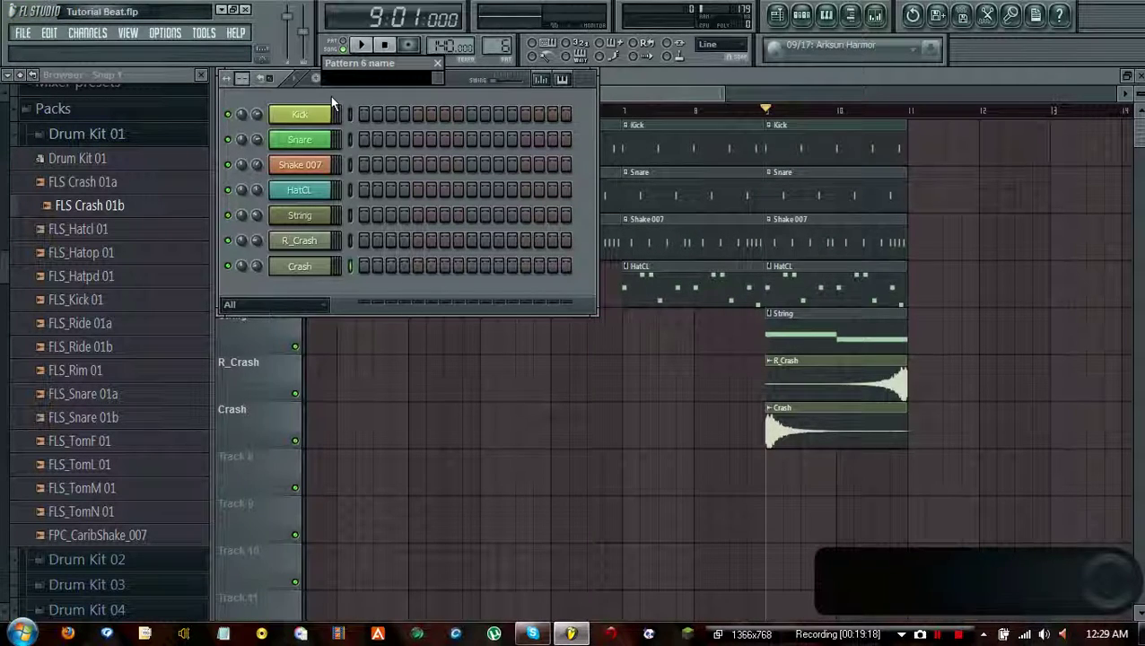
type("Add")
key("Escape")
scroll(238, 81, "up", 4)
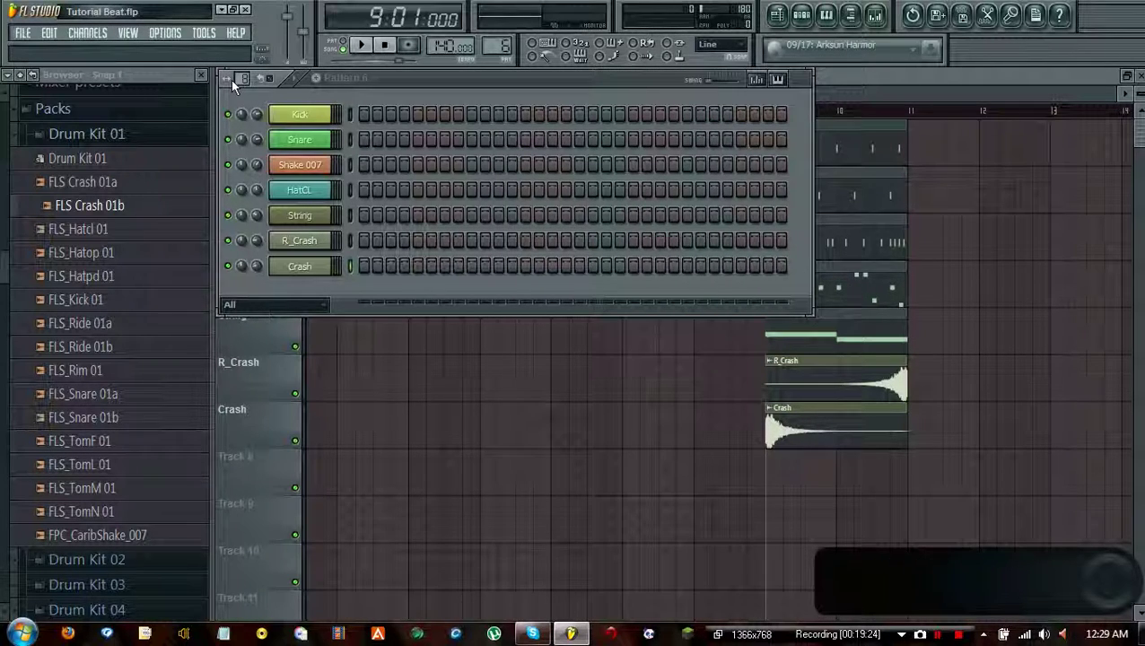
Name the empty pattern that follows String as New and make it the current pattern
key("KP_Subtract")
left_click(325, 79)
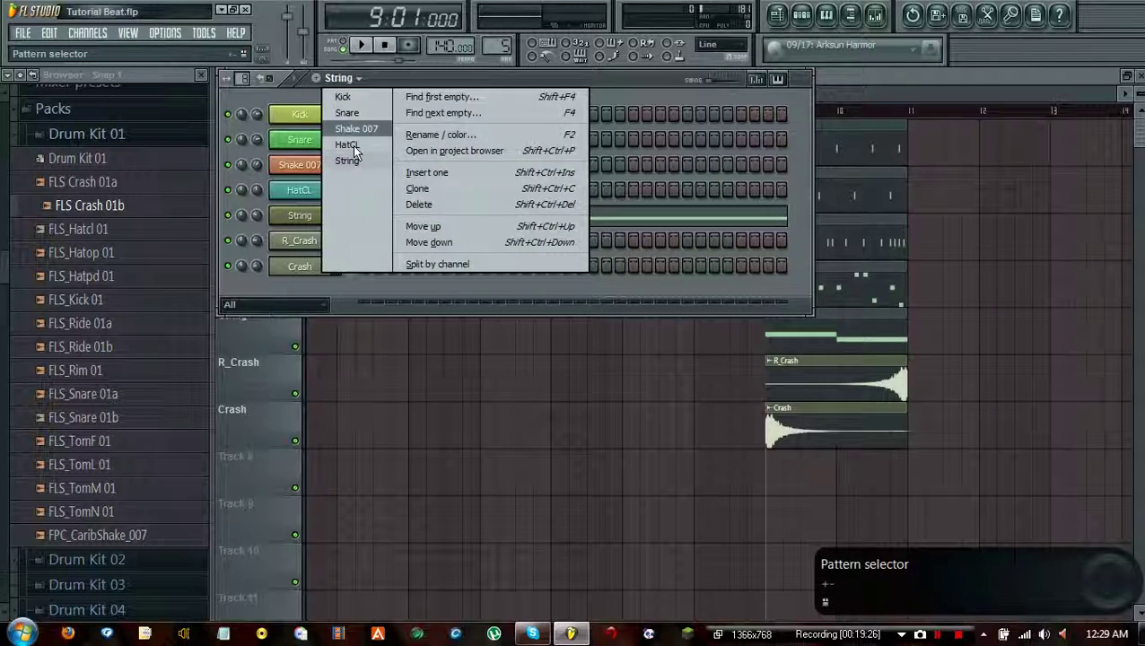
left_click(378, 80)
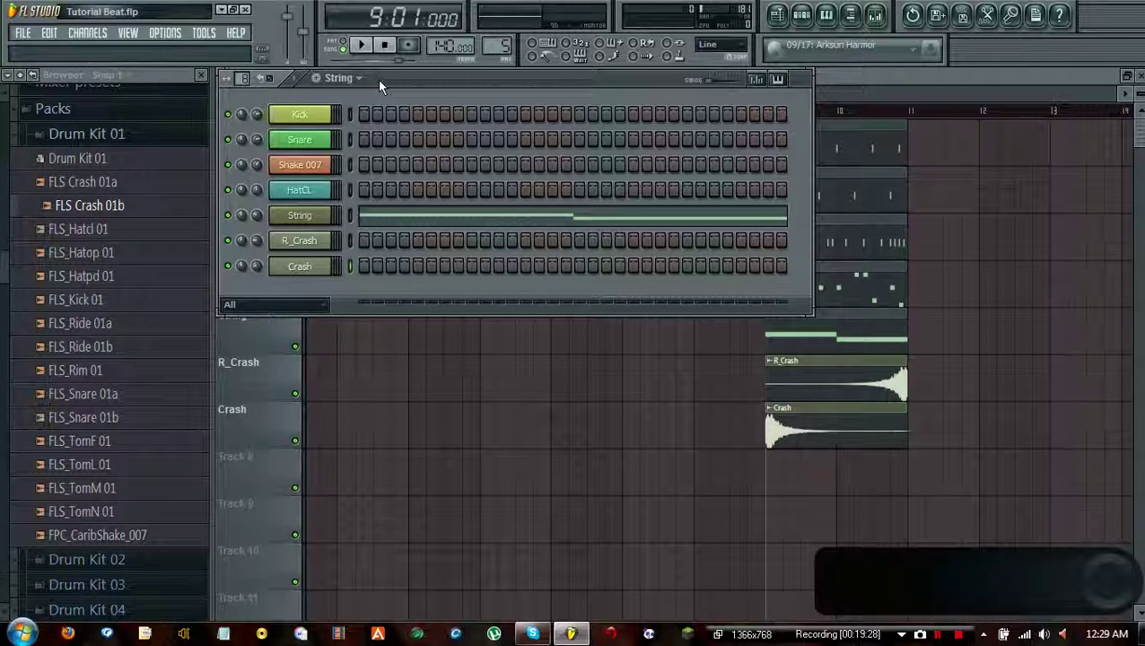
left_click(315, 78)
type("New")
key("Return")
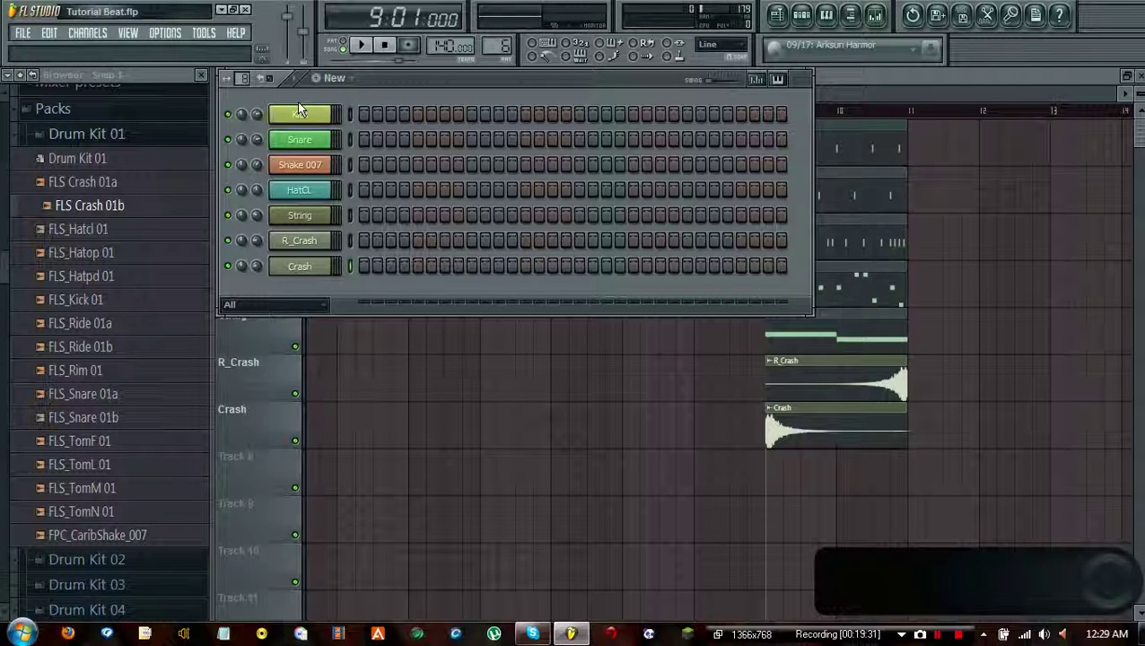
left_click(341, 79)
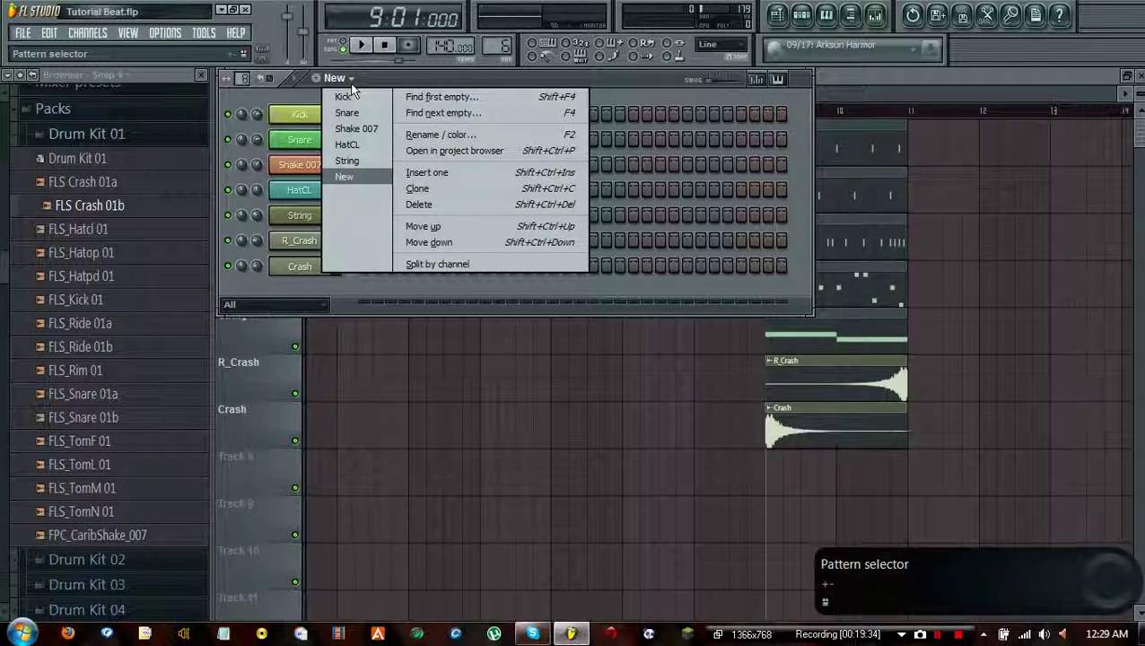
left_click(344, 176)
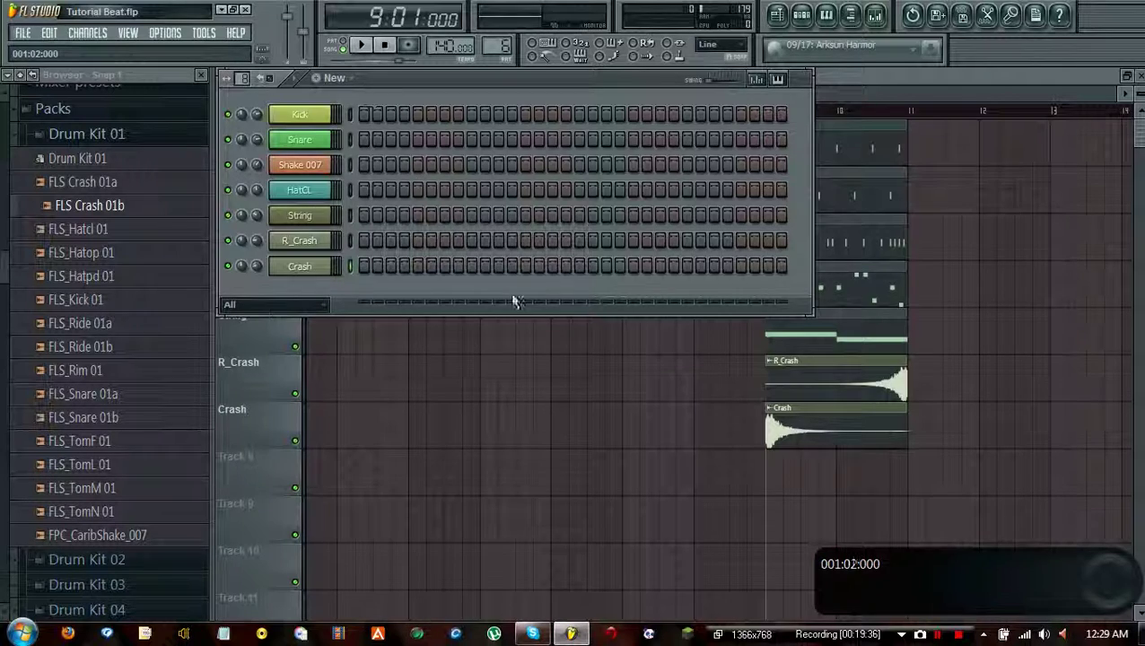
Set a time selection over bars 9 to 11 and place the New pattern on Track 8 at bar 9
key("F6")
left_click_drag(769, 114, 919, 115)
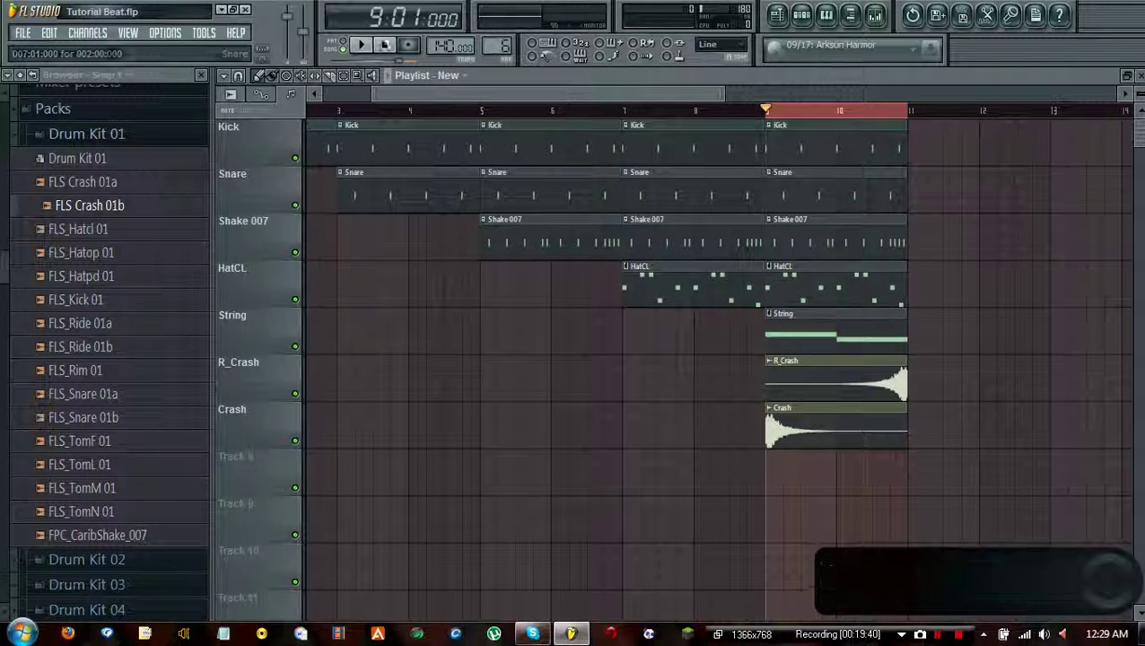
left_click(455, 76)
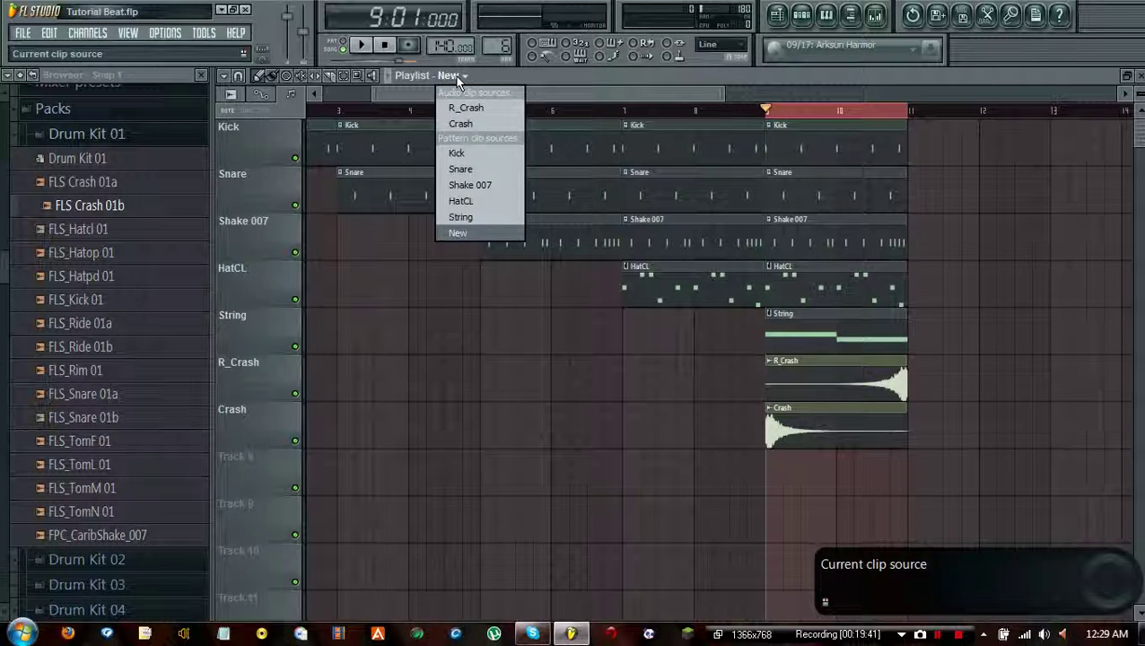
left_click(784, 466)
scroll(854, 109, "up", 4)
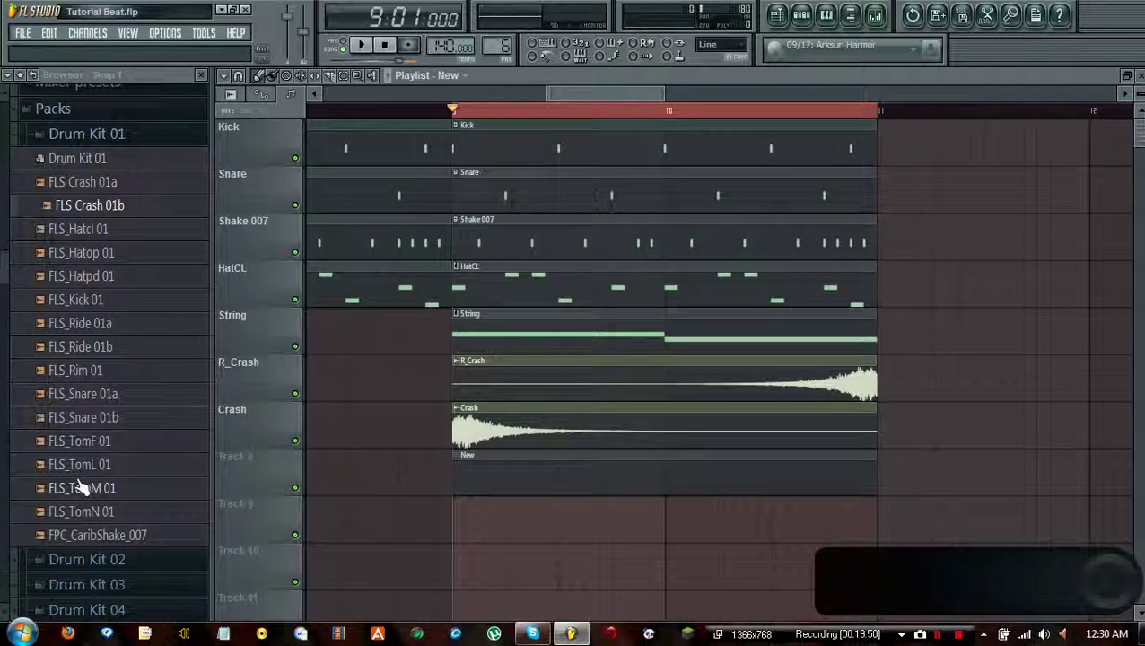
Preview the FLS_Rim 01 sample from Drum Kit 01 and load it into a new sampler channel
left_click(82, 371)
left_click(801, 14)
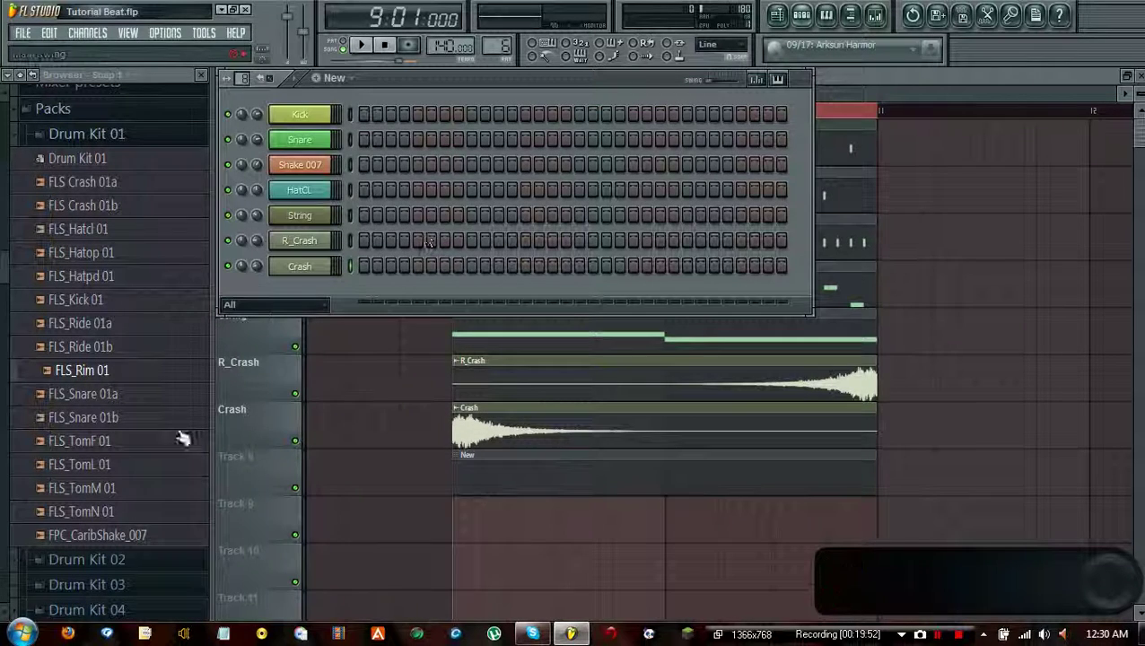
right_click(86, 370)
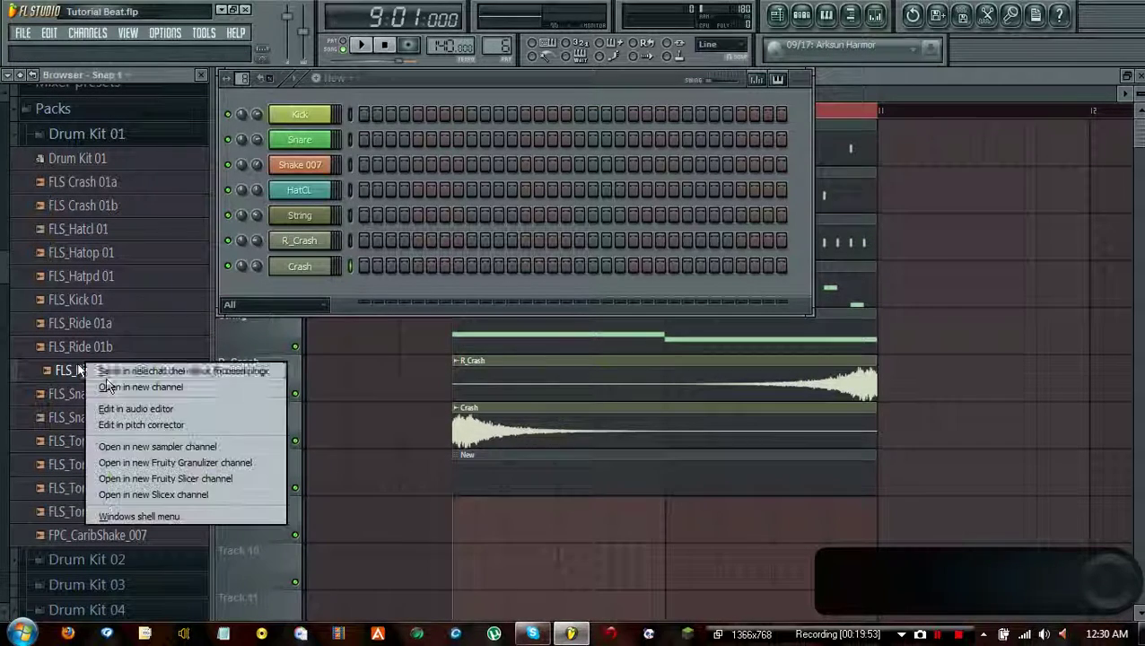
left_click(174, 447)
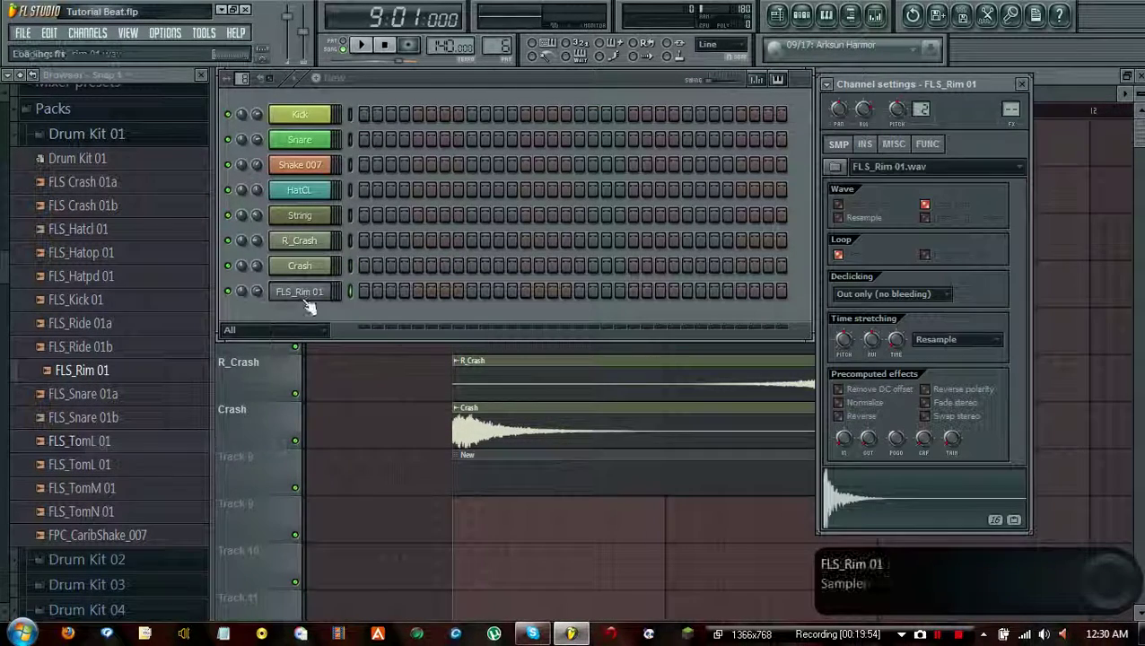
left_click(1021, 84)
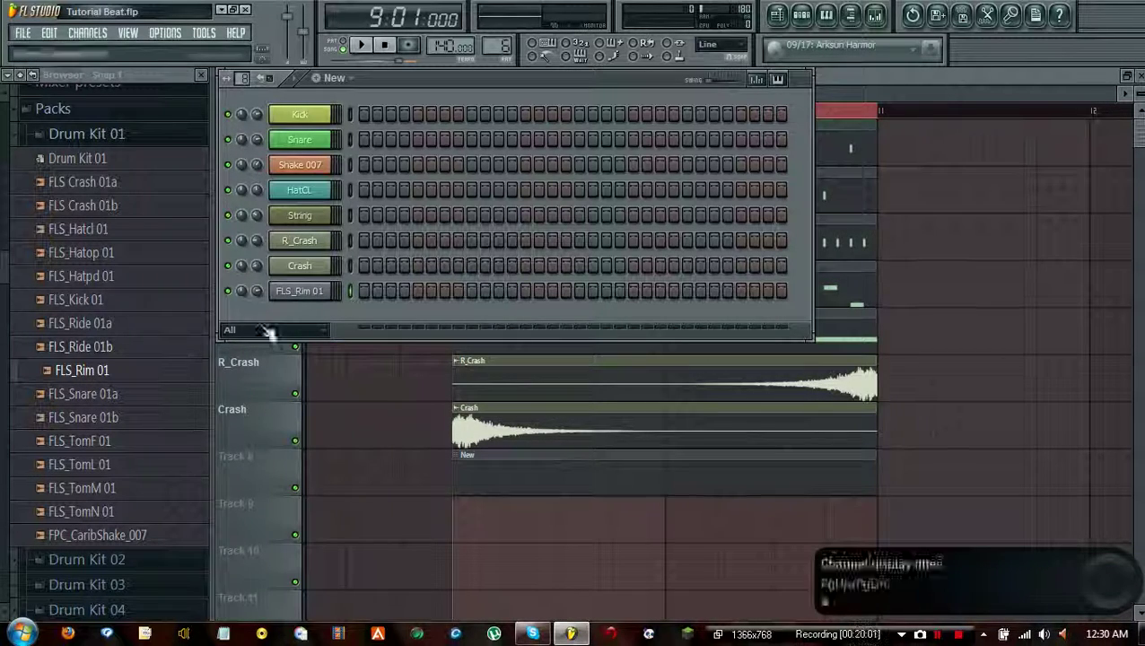
Rename both the FLS_Rim 01 channel and the current pattern New as Rim
key("F2")
type("Ro")
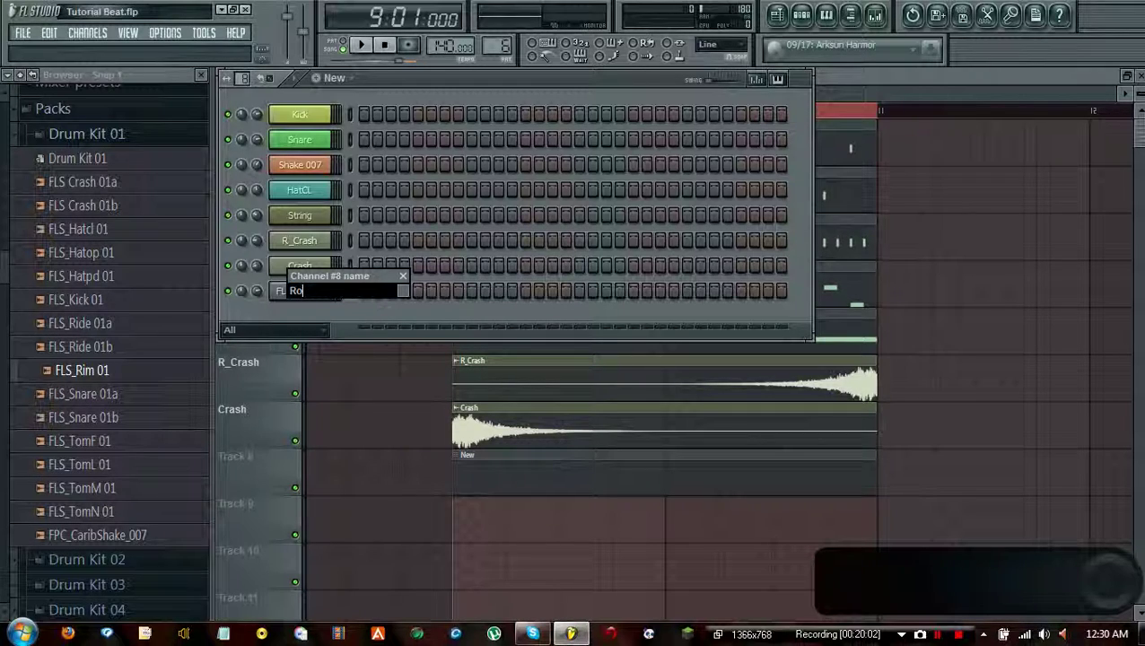
key("Return")
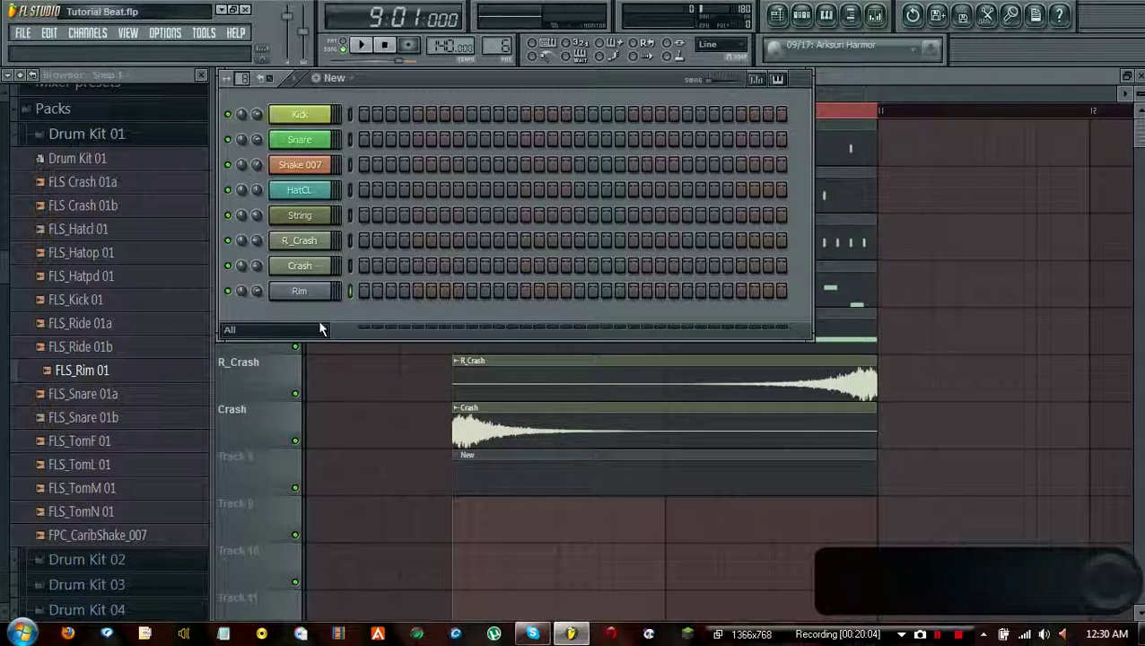
key("F2")
type("Rim")
key("Return")
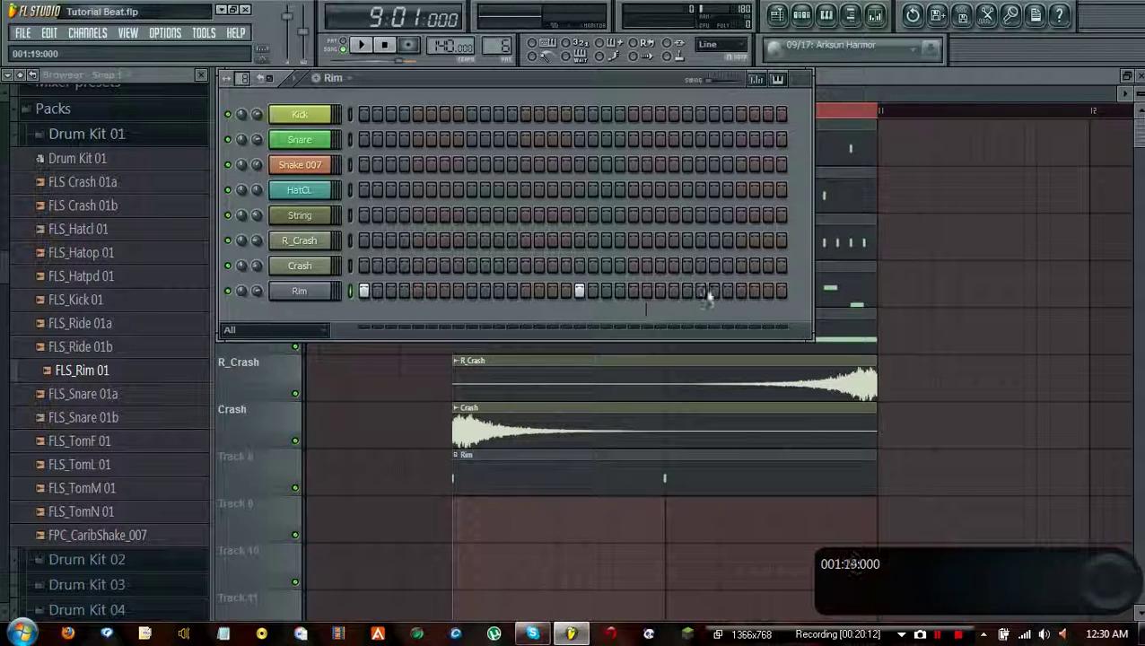
Place Rim channel hits on steps 1, 17 and 29 and play the arrangement from bar 9
left_click(739, 290)
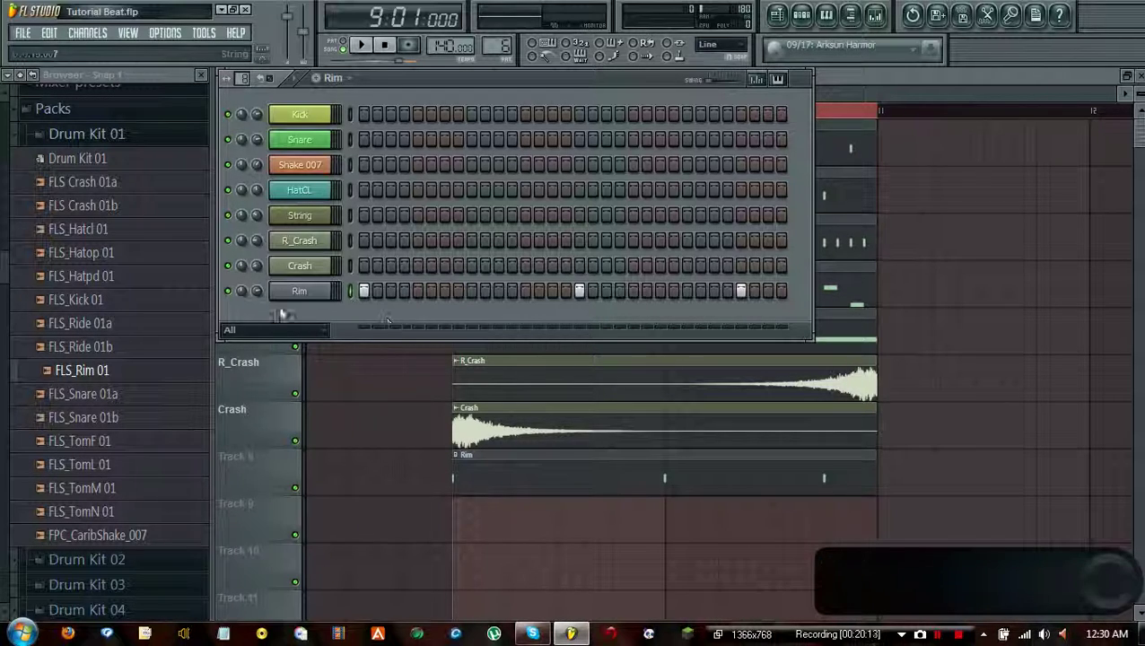
scroll(254, 292, "down", 8)
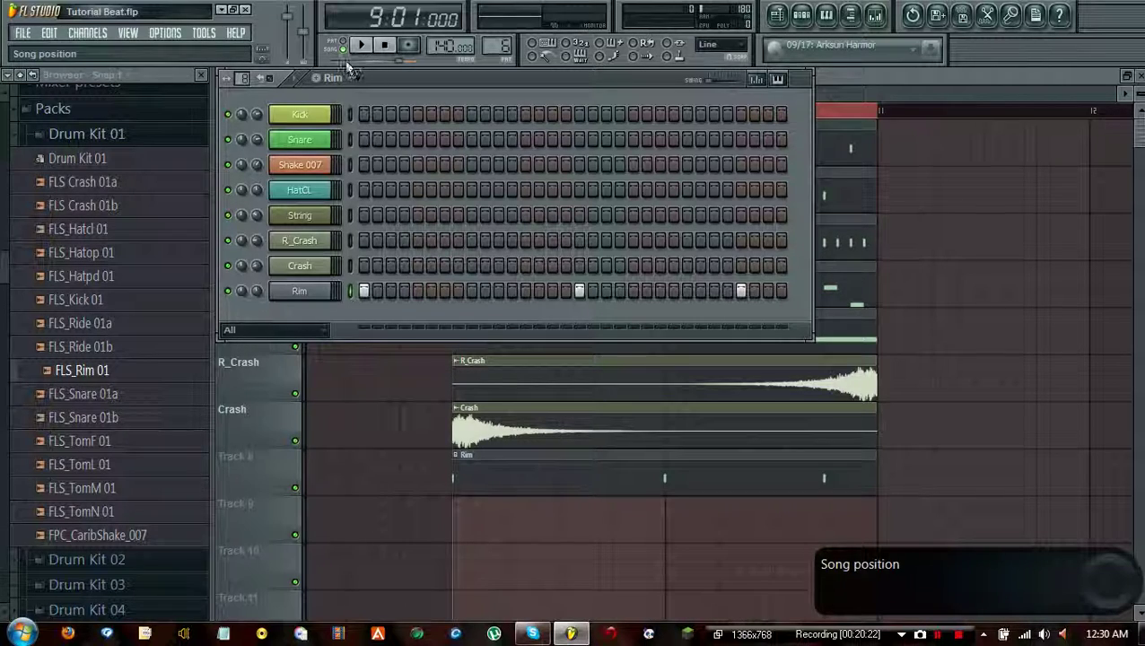
left_click(844, 86)
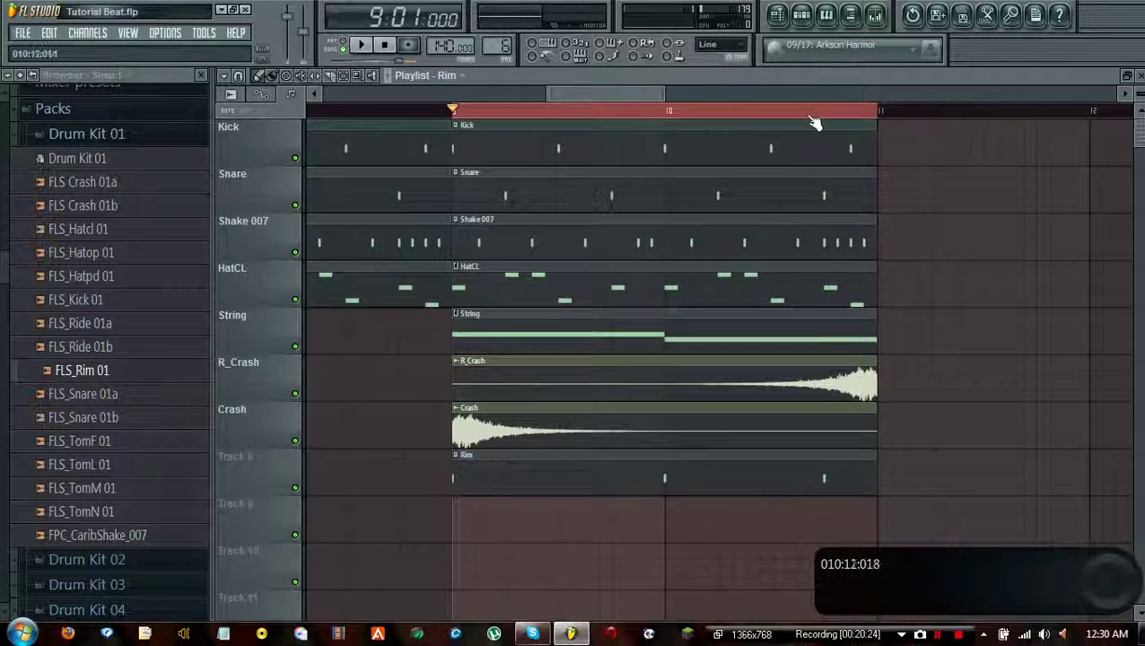
left_click(360, 44)
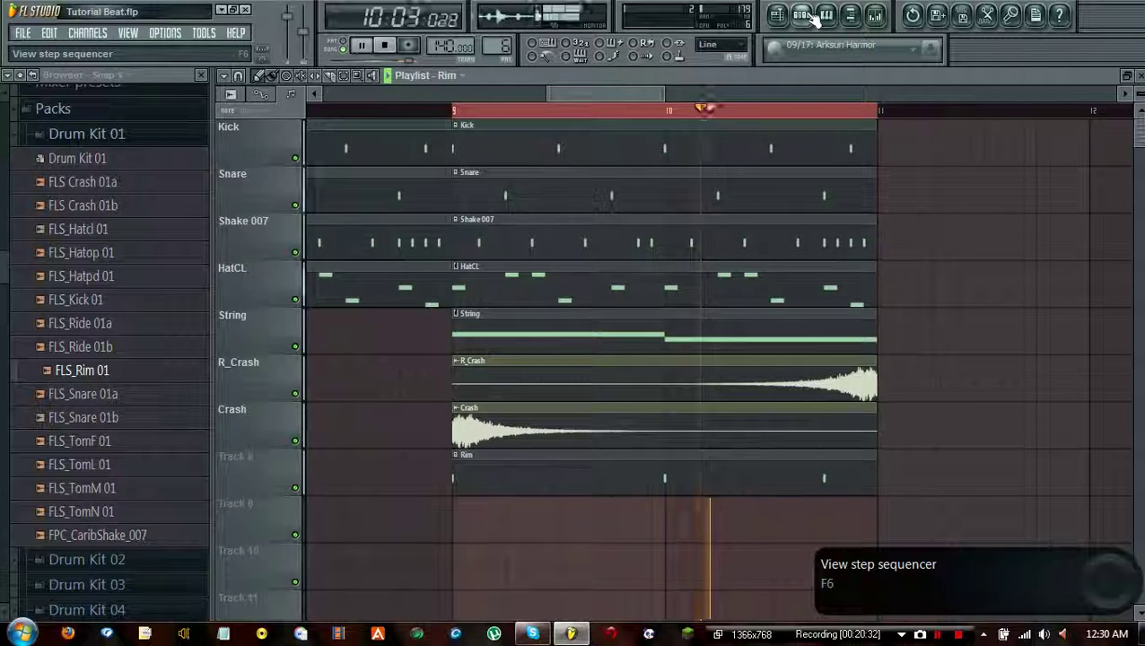
Name Playlist Track 8 as Rim
left_click(281, 460)
type("Rim")
key("Return")
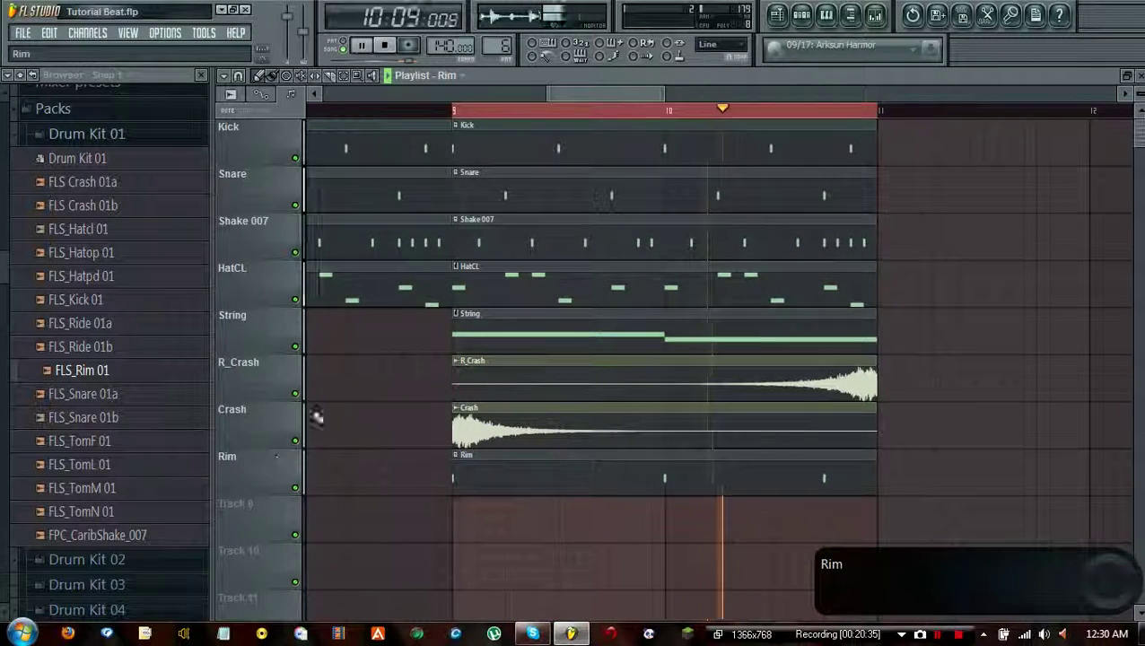
Stop playback, clear the time selection over bars 9 to 11 and put the song position at bar 9
left_click(850, 15)
left_click(850, 15)
left_click(801, 16)
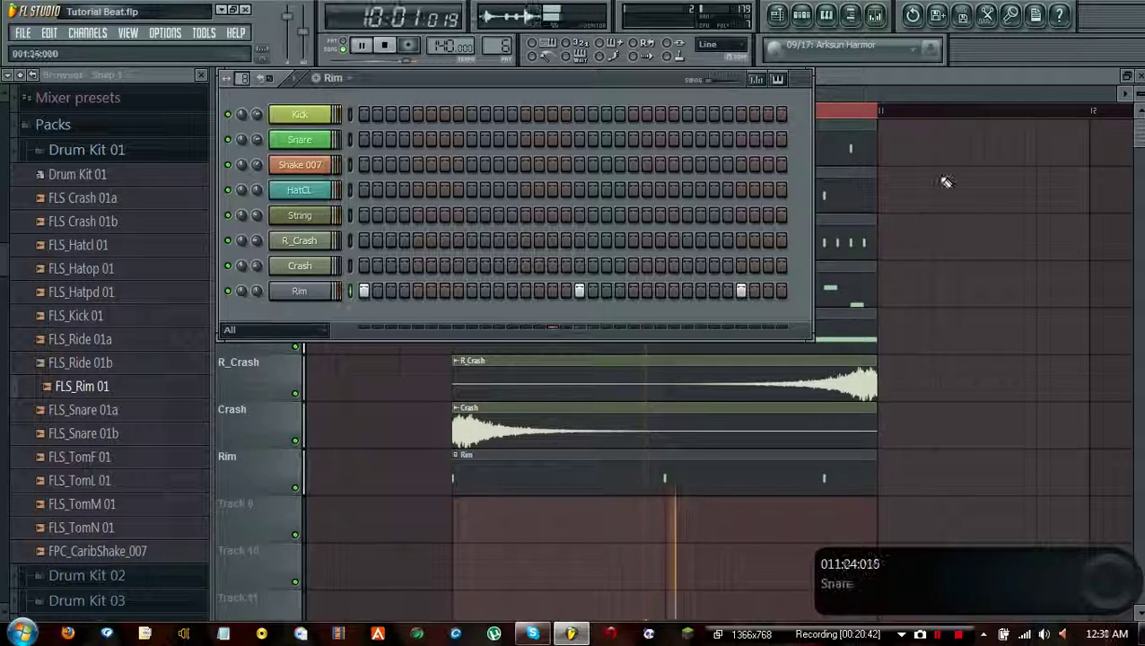
left_click(960, 120)
left_click(393, 52)
mouse_move(452, 109)
left_mouse_down()
mouse_move(544, 109)
mouse_move(440, 110)
mouse_move(451, 108)
left_mouse_up()
left_click(452, 109)
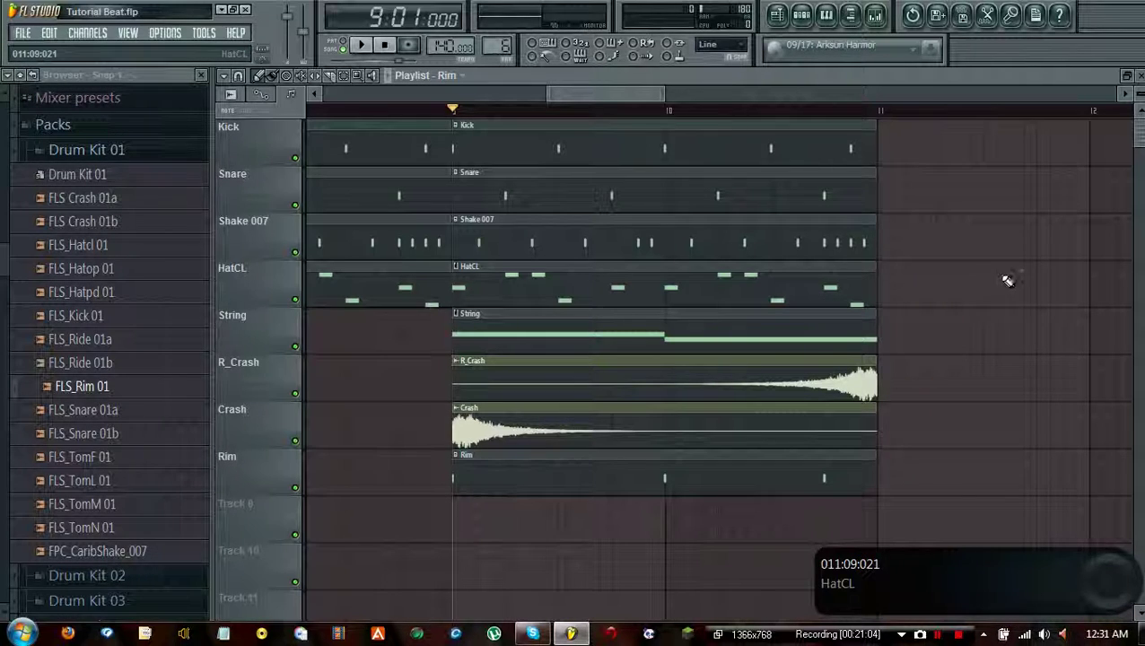
Set the Rim channel's time stretching mode to Auto and audition the sound in the song from bar 9
double_click(729, 458)
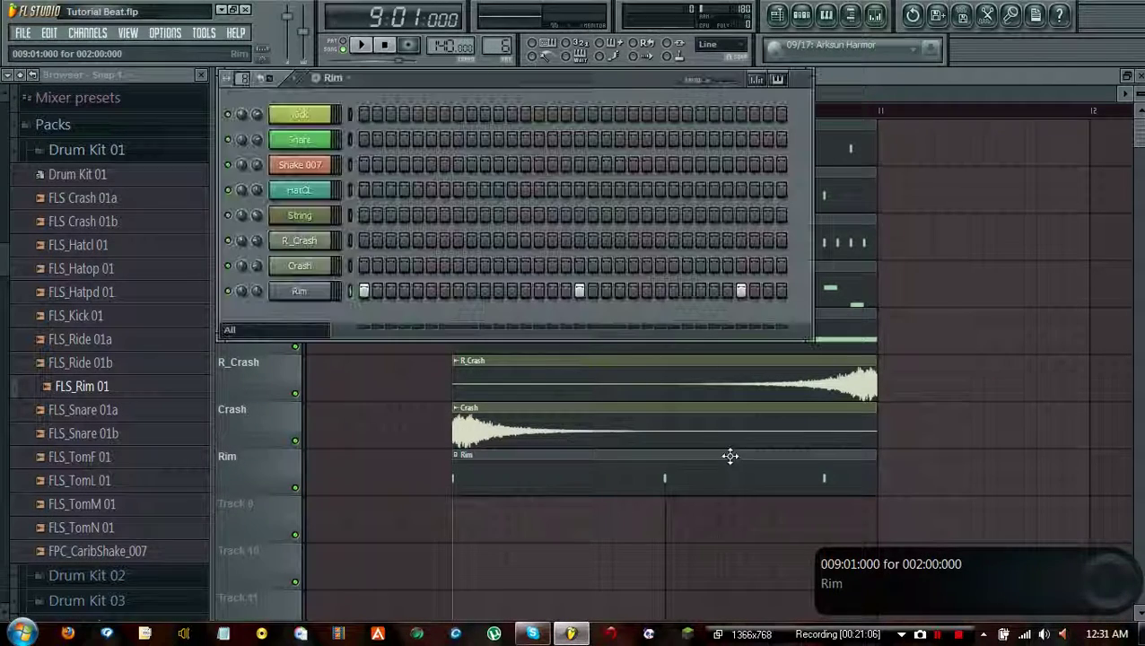
left_click(299, 291)
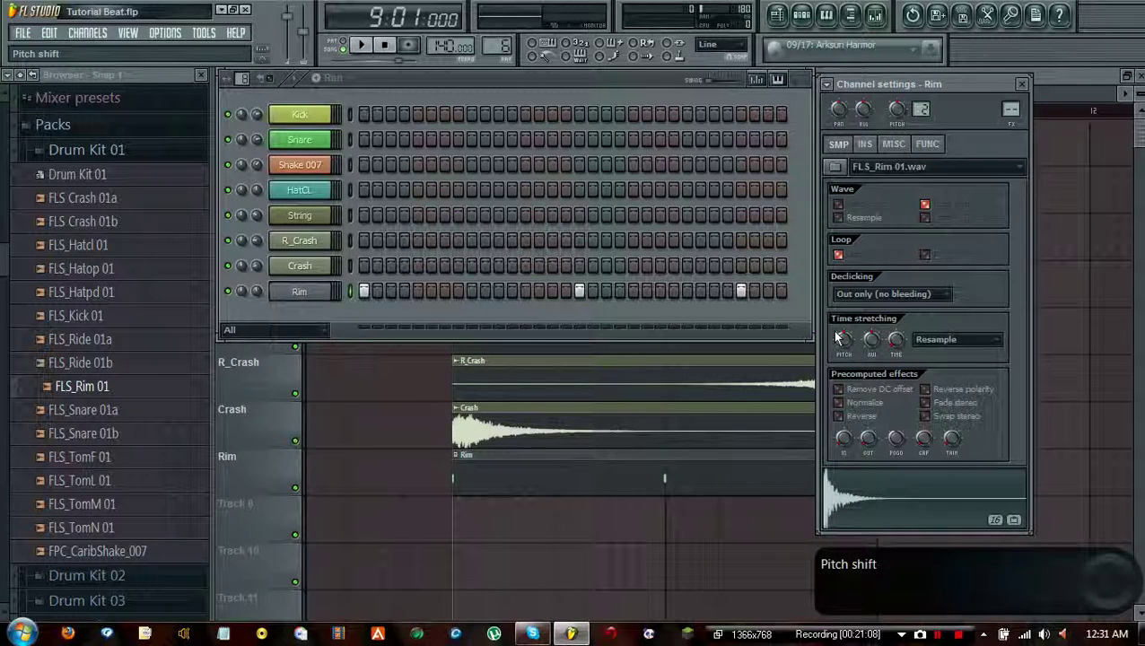
scroll(955, 339, "down", 1)
left_click(362, 45)
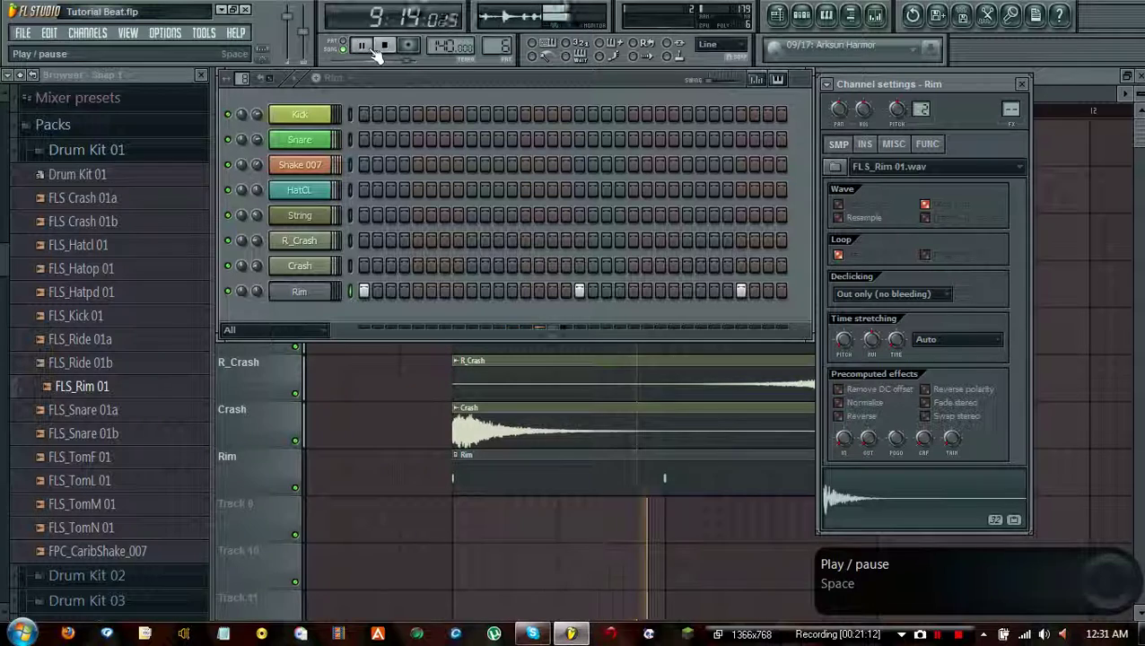
left_click(382, 47)
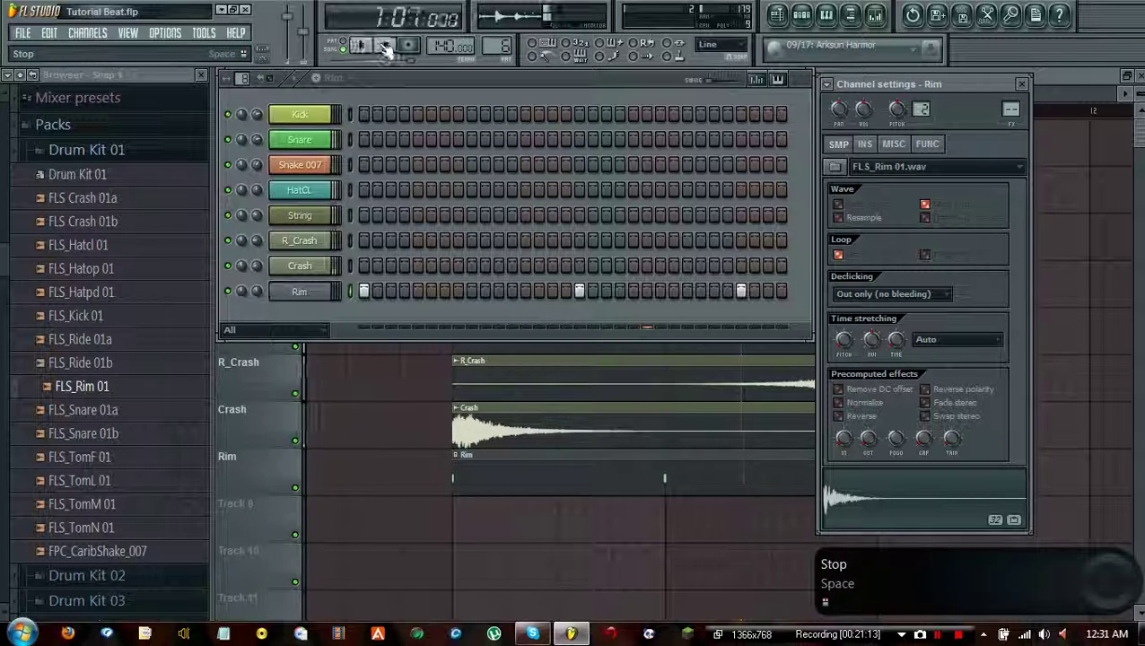
Adjust the Rim channel's time stretching multiplier and play the song from its start and from bar 9
left_click(868, 348)
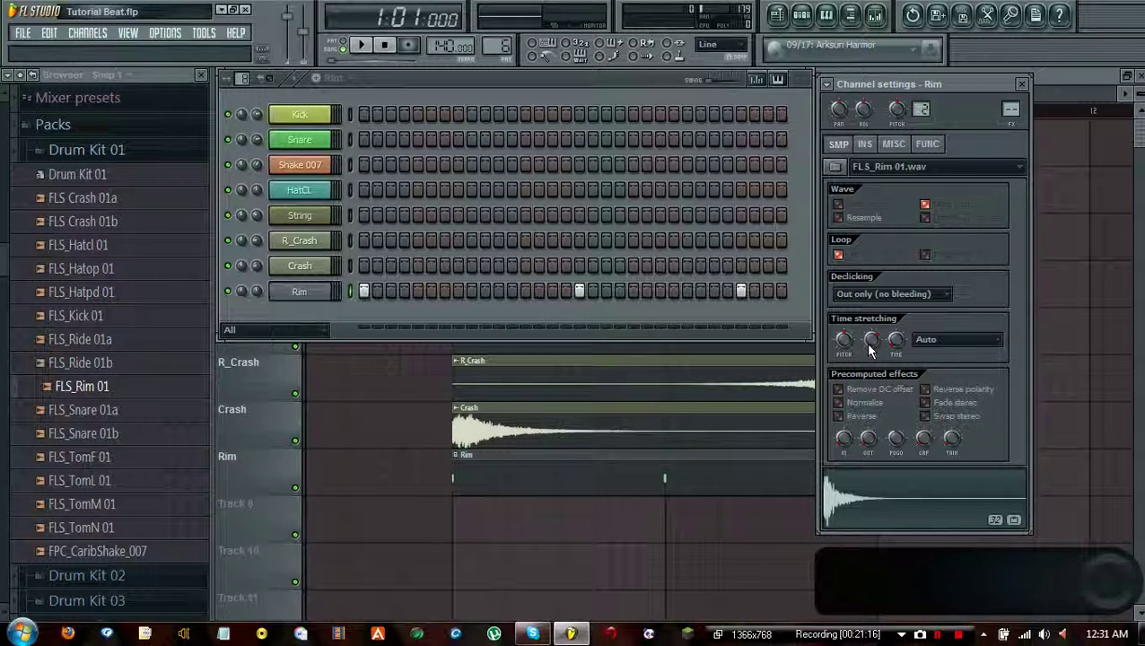
left_click(359, 46)
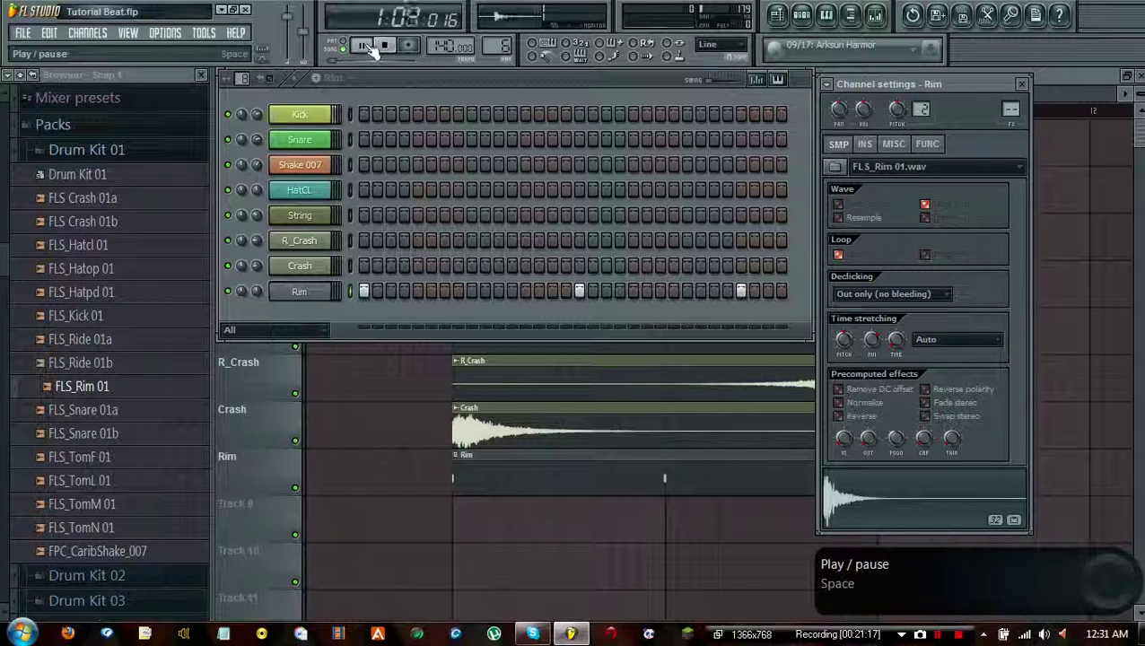
left_click(383, 46)
left_click(417, 440)
left_click(459, 111)
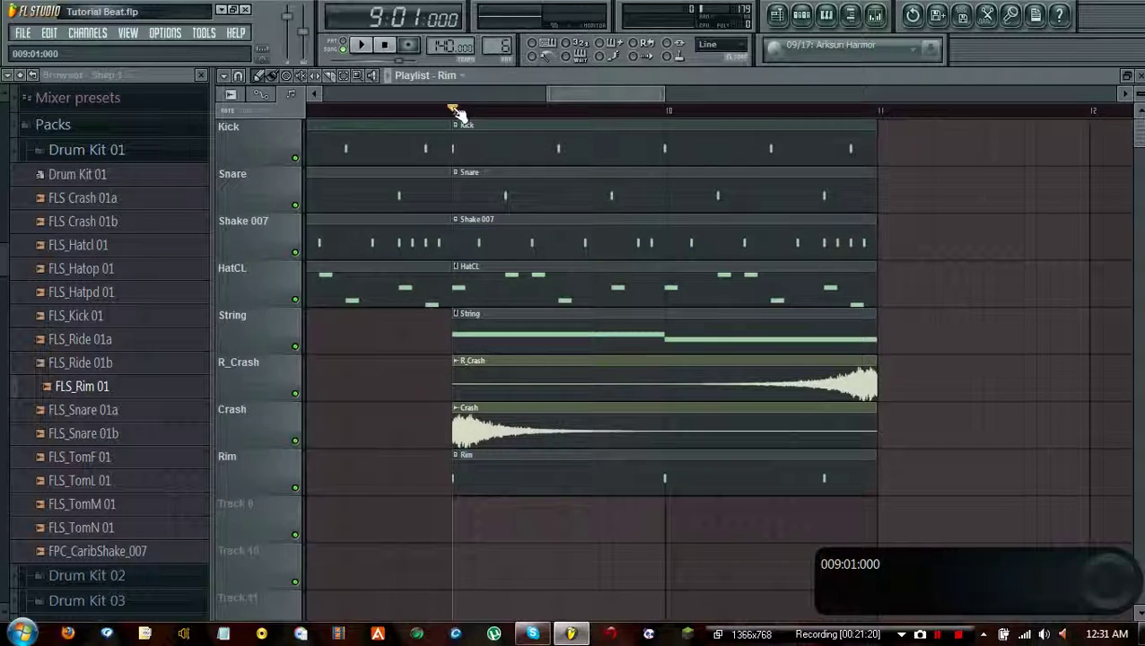
left_click(359, 46)
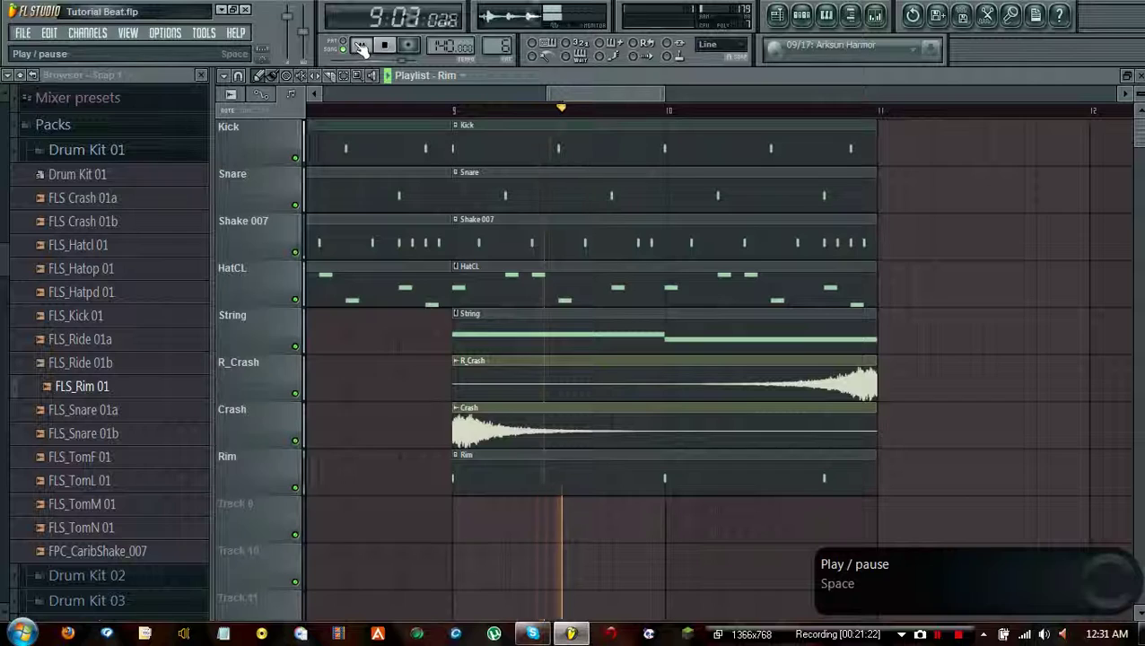
left_click(383, 45)
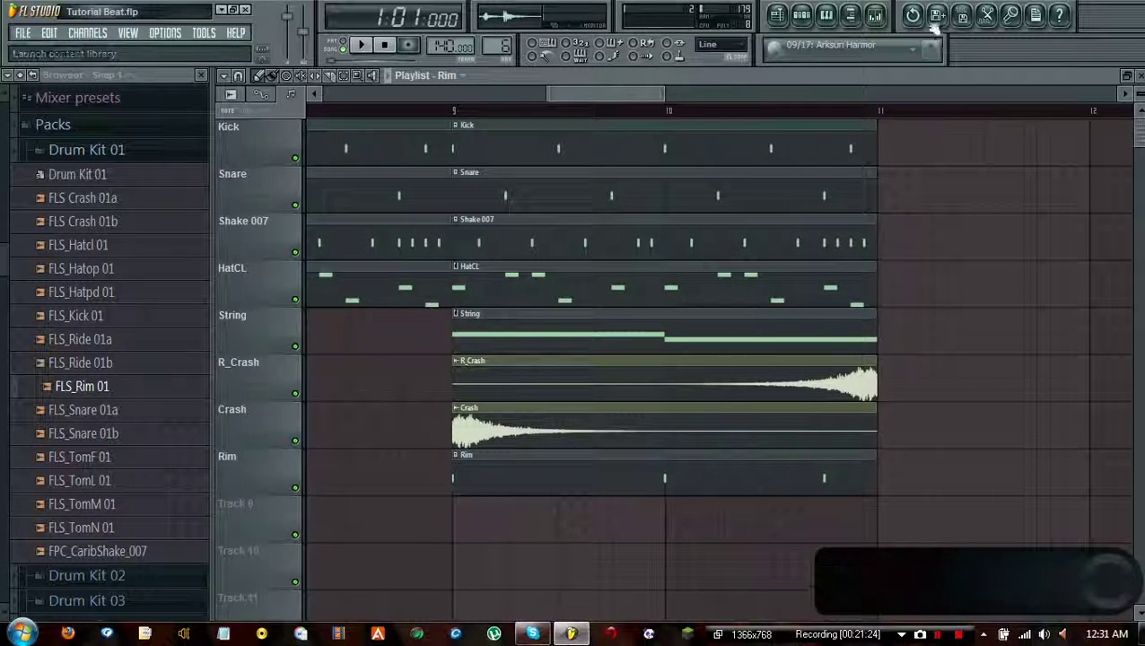
Review the Rim channel's settings and the channel rack, and look over the arrangement from bar 2 to bar 11
left_click(801, 14)
left_click(271, 289)
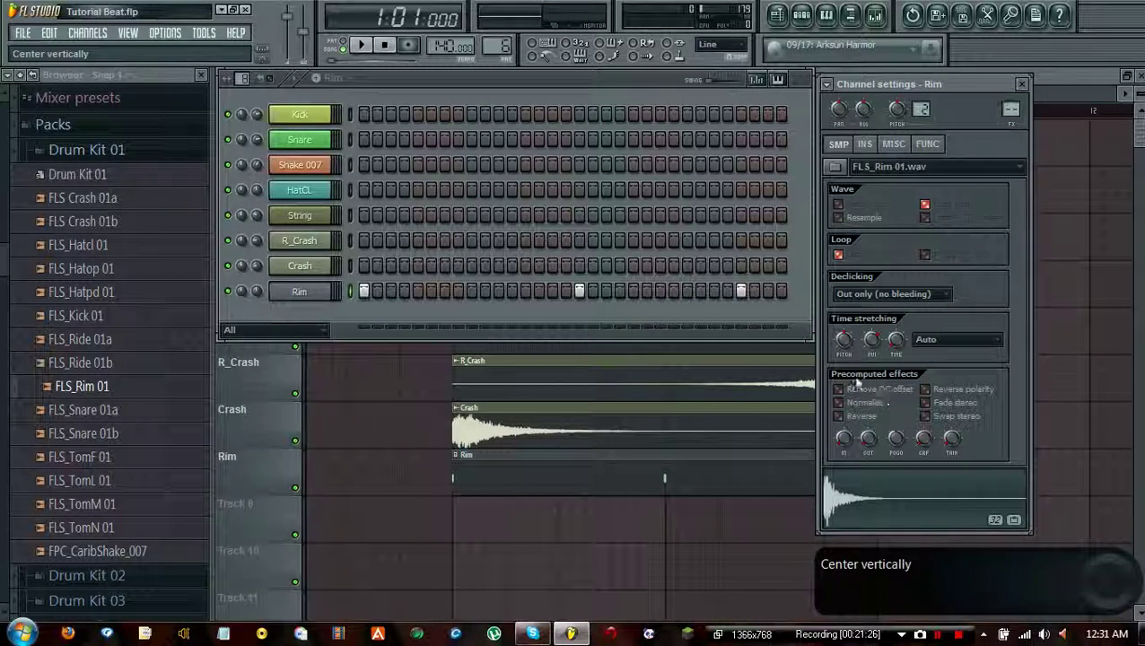
left_click(1021, 84)
key("F6")
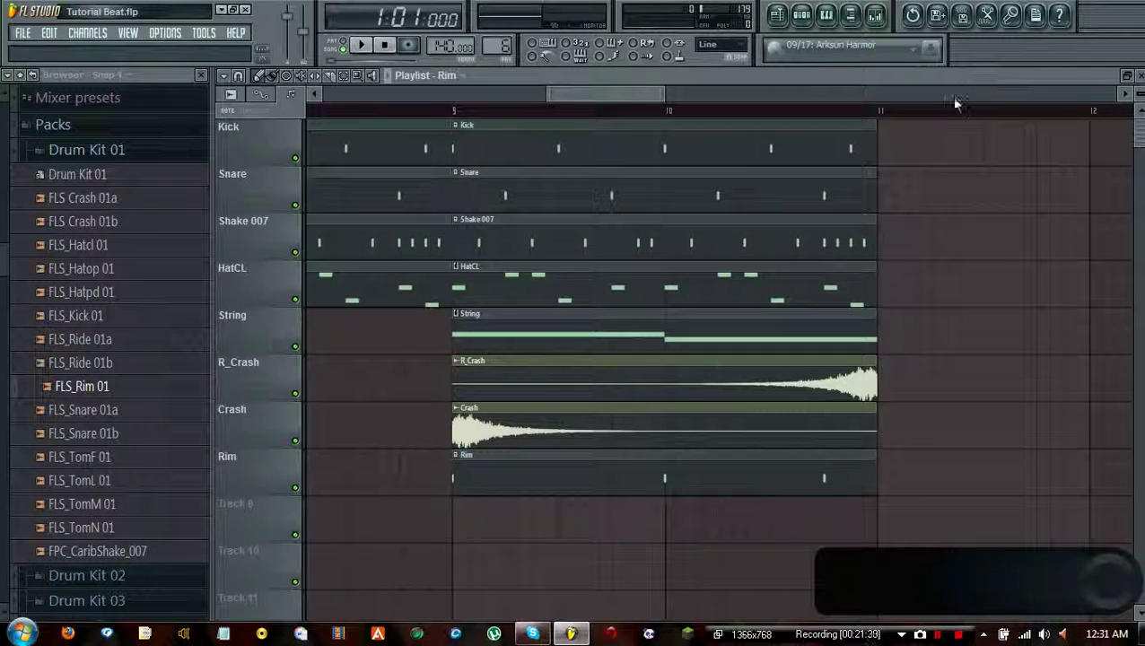
scroll(621, 117, "down", 2)
scroll(621, 116, "up", 2)
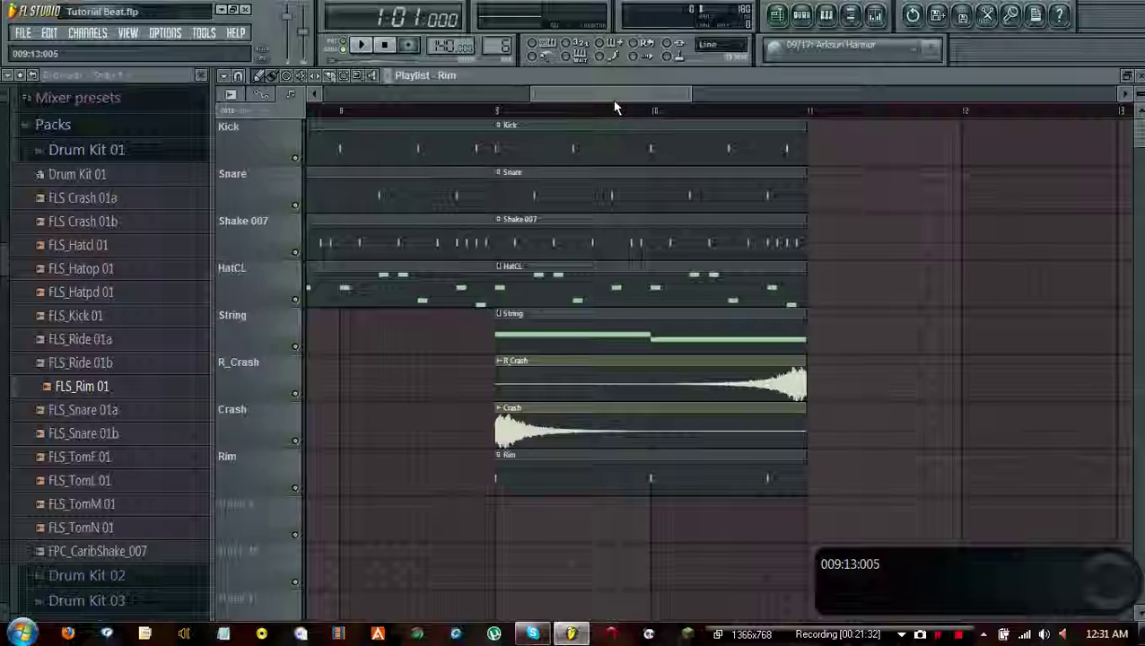
scroll(436, 108, "up", 2)
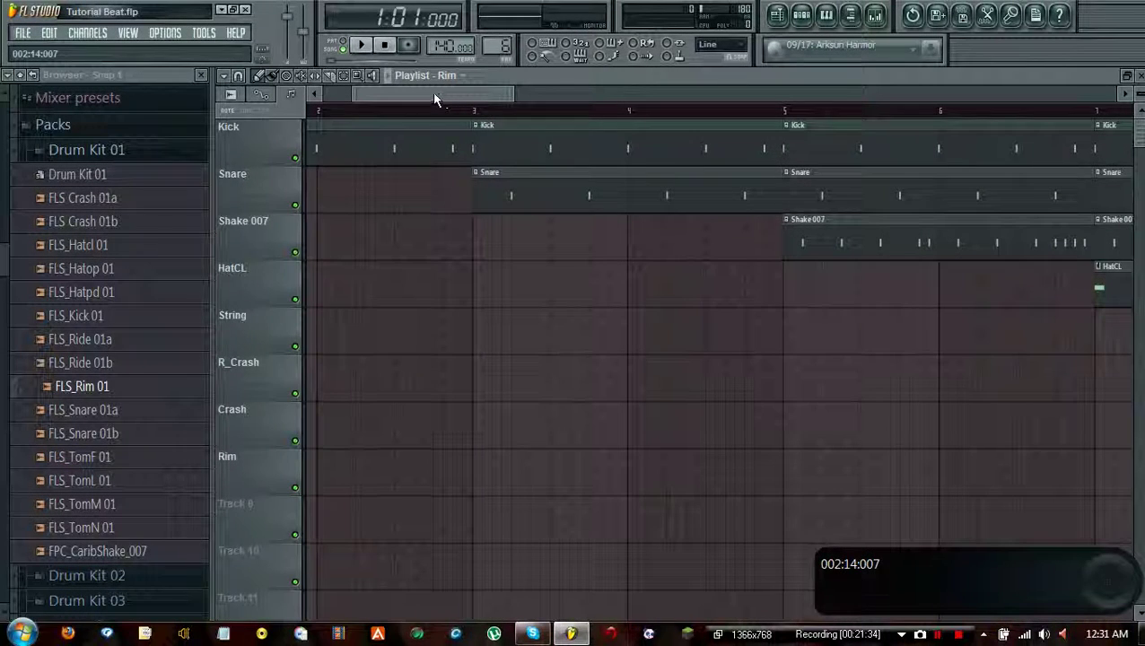
left_click_drag(421, 93, 572, 95)
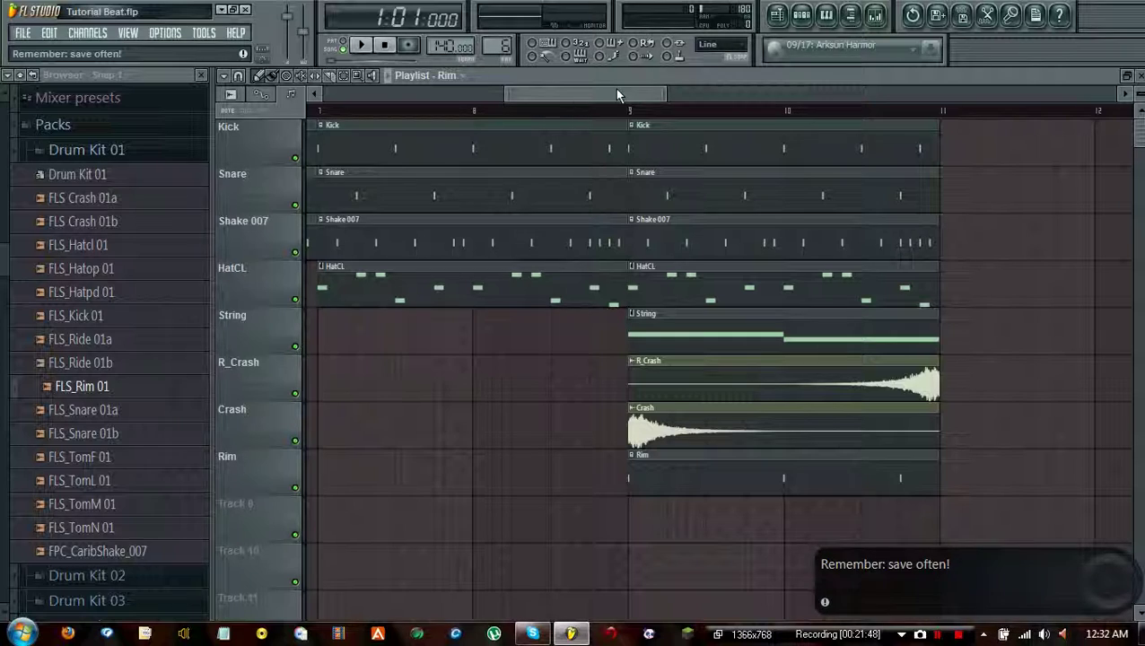
left_click(801, 15)
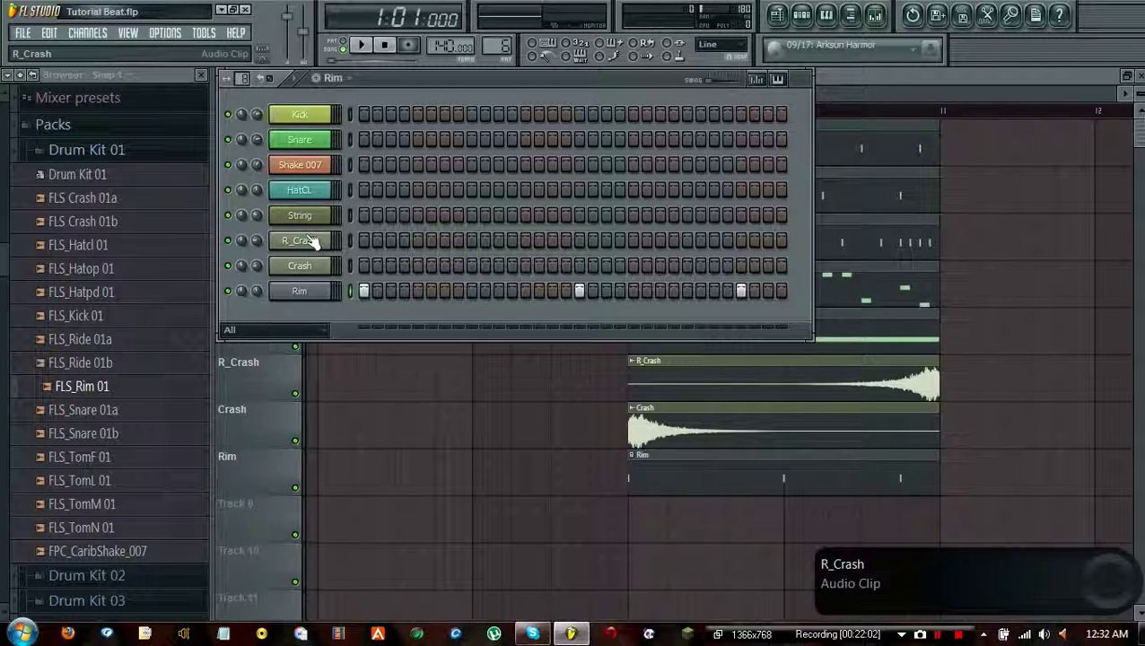
left_click(776, 78)
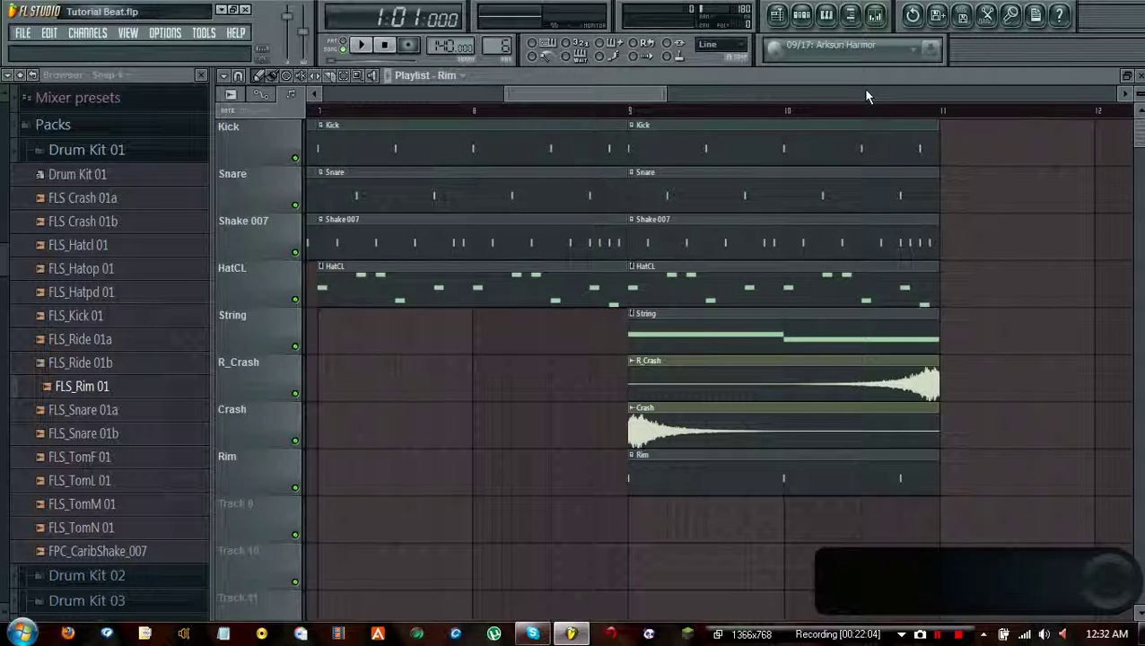
left_click_drag(664, 93, 539, 95)
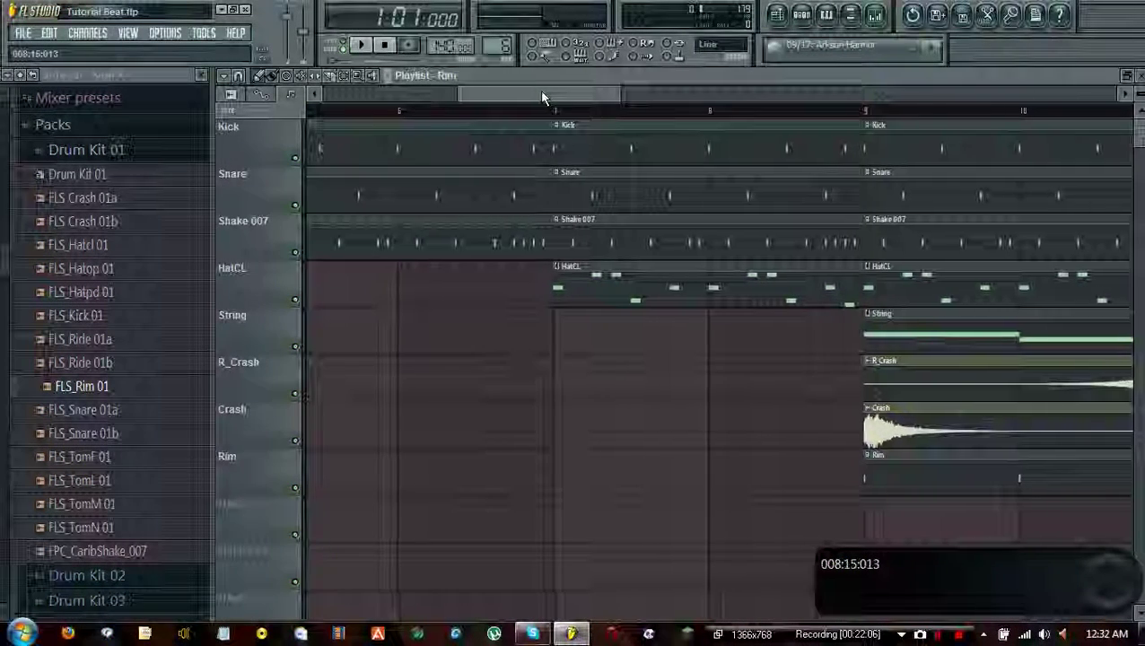